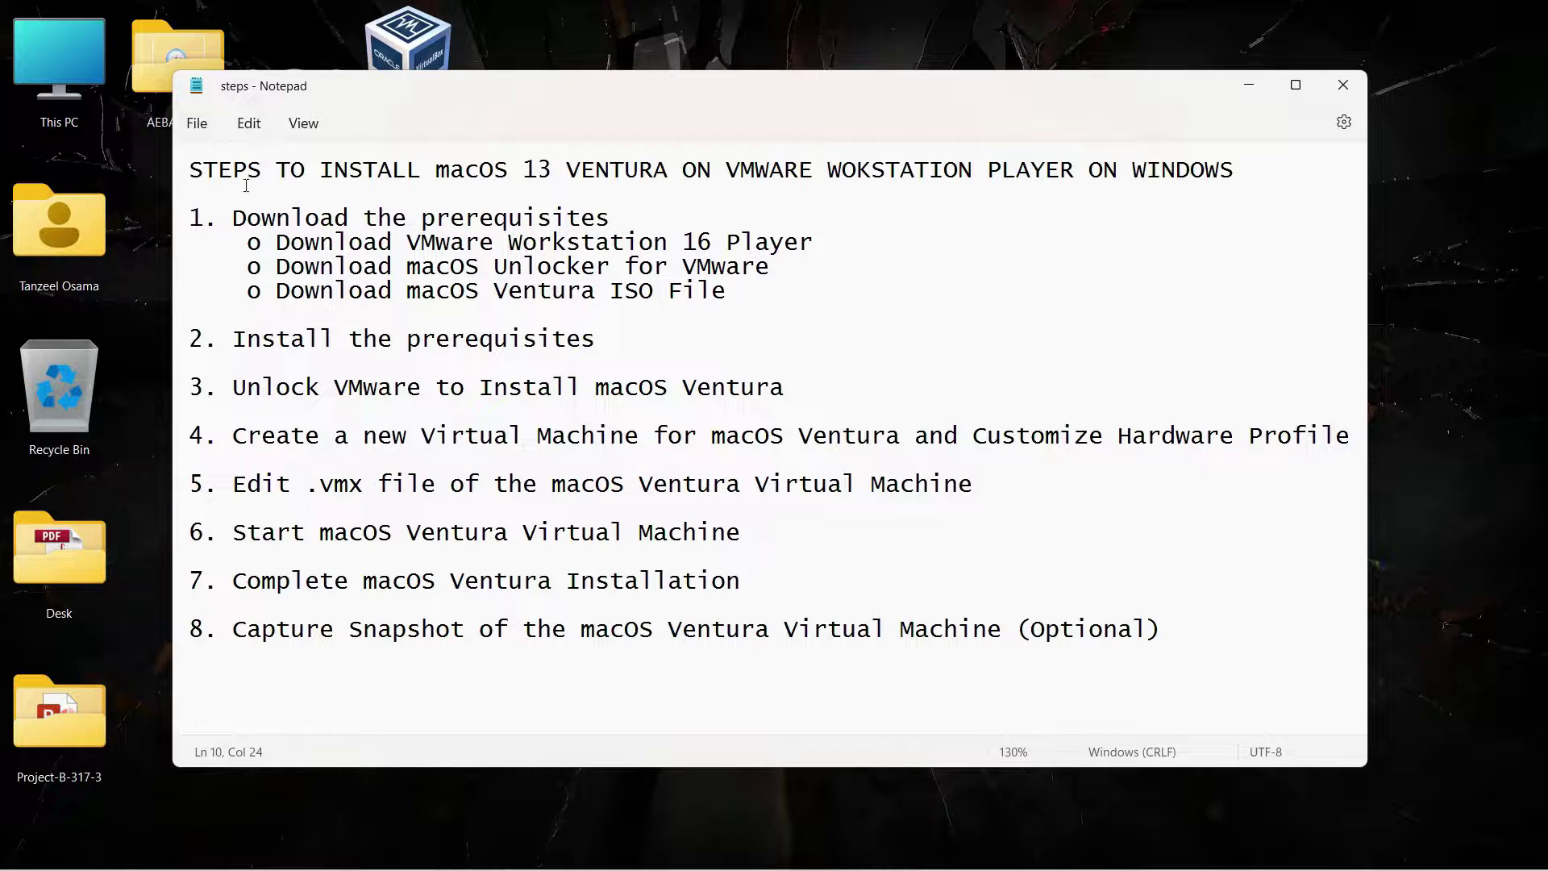
Highlight the 'Download the prerequisites' and VMware Workstation 16 Player steps in the Notepad list.
left_click_drag(231, 219, 625, 225)
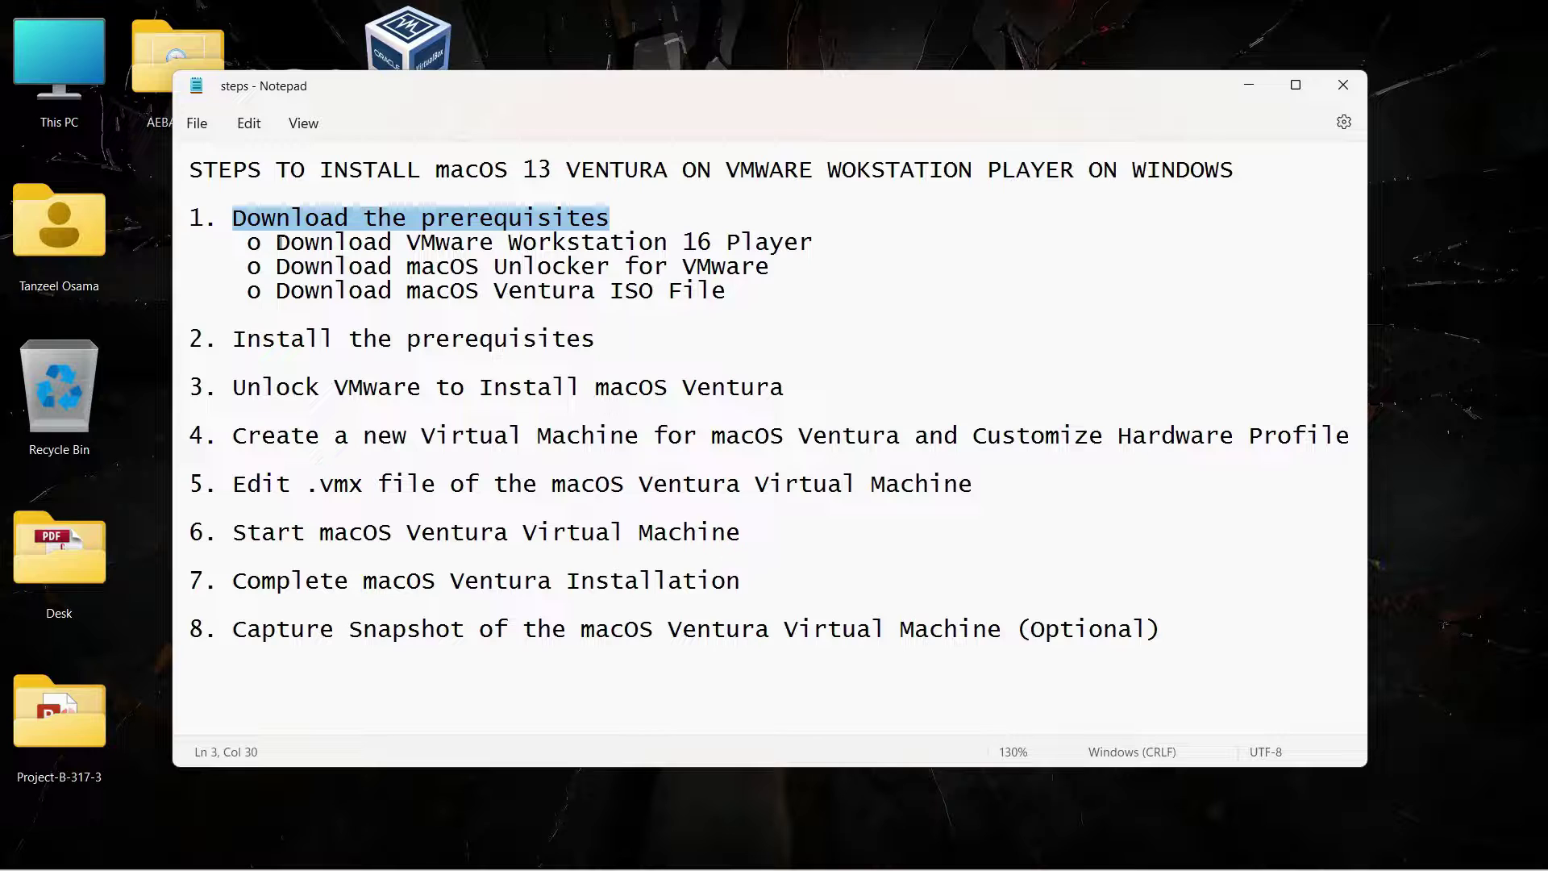
left_click_drag(275, 242, 818, 249)
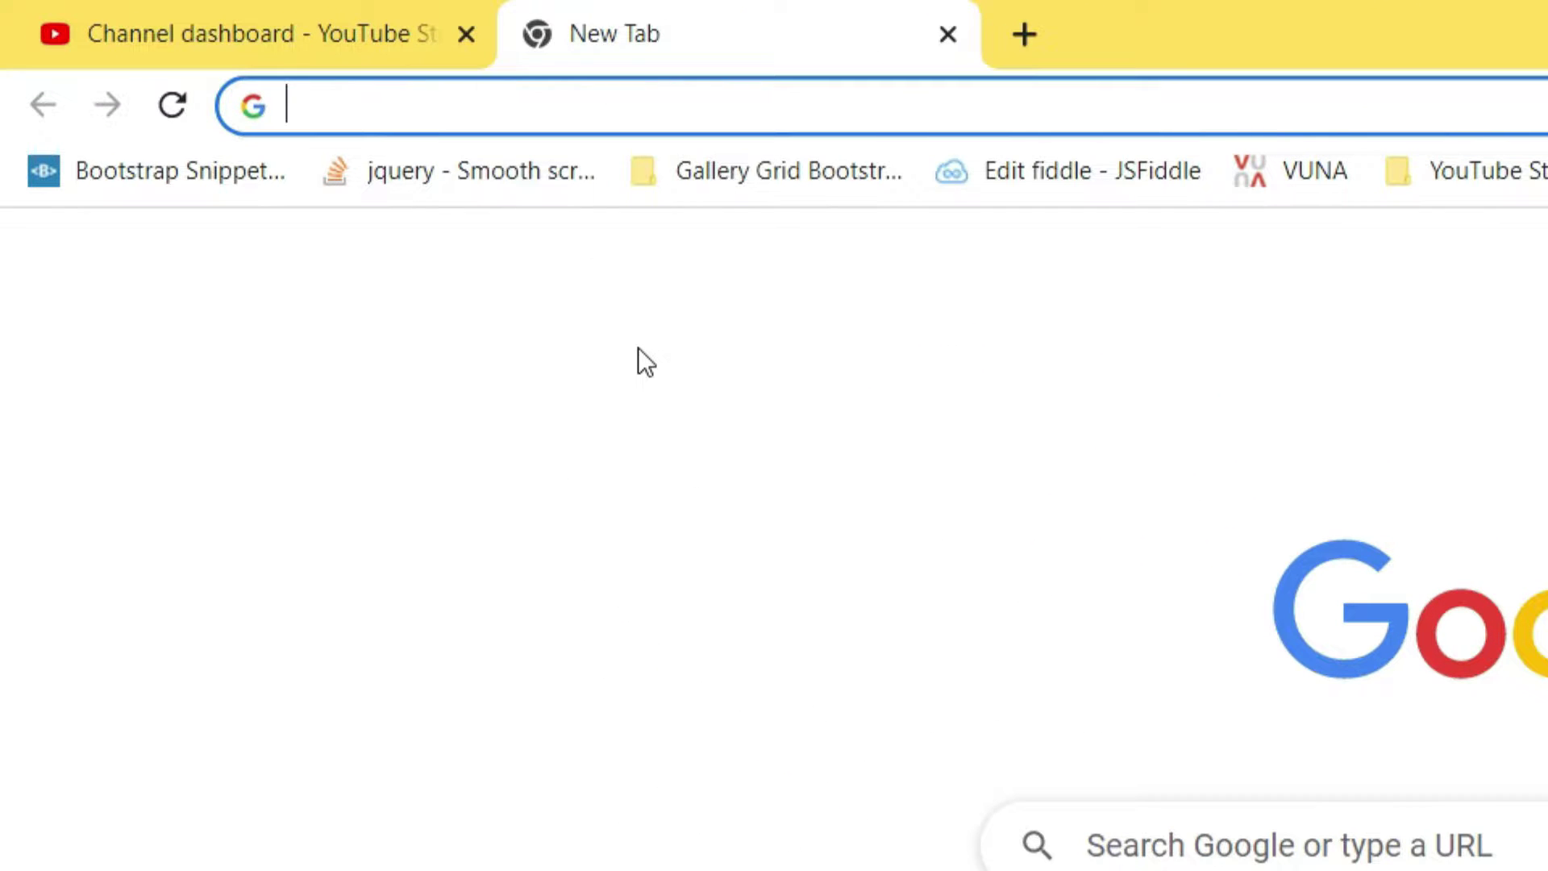
Search Google for 'vmware workstation player'.
type("vmw")
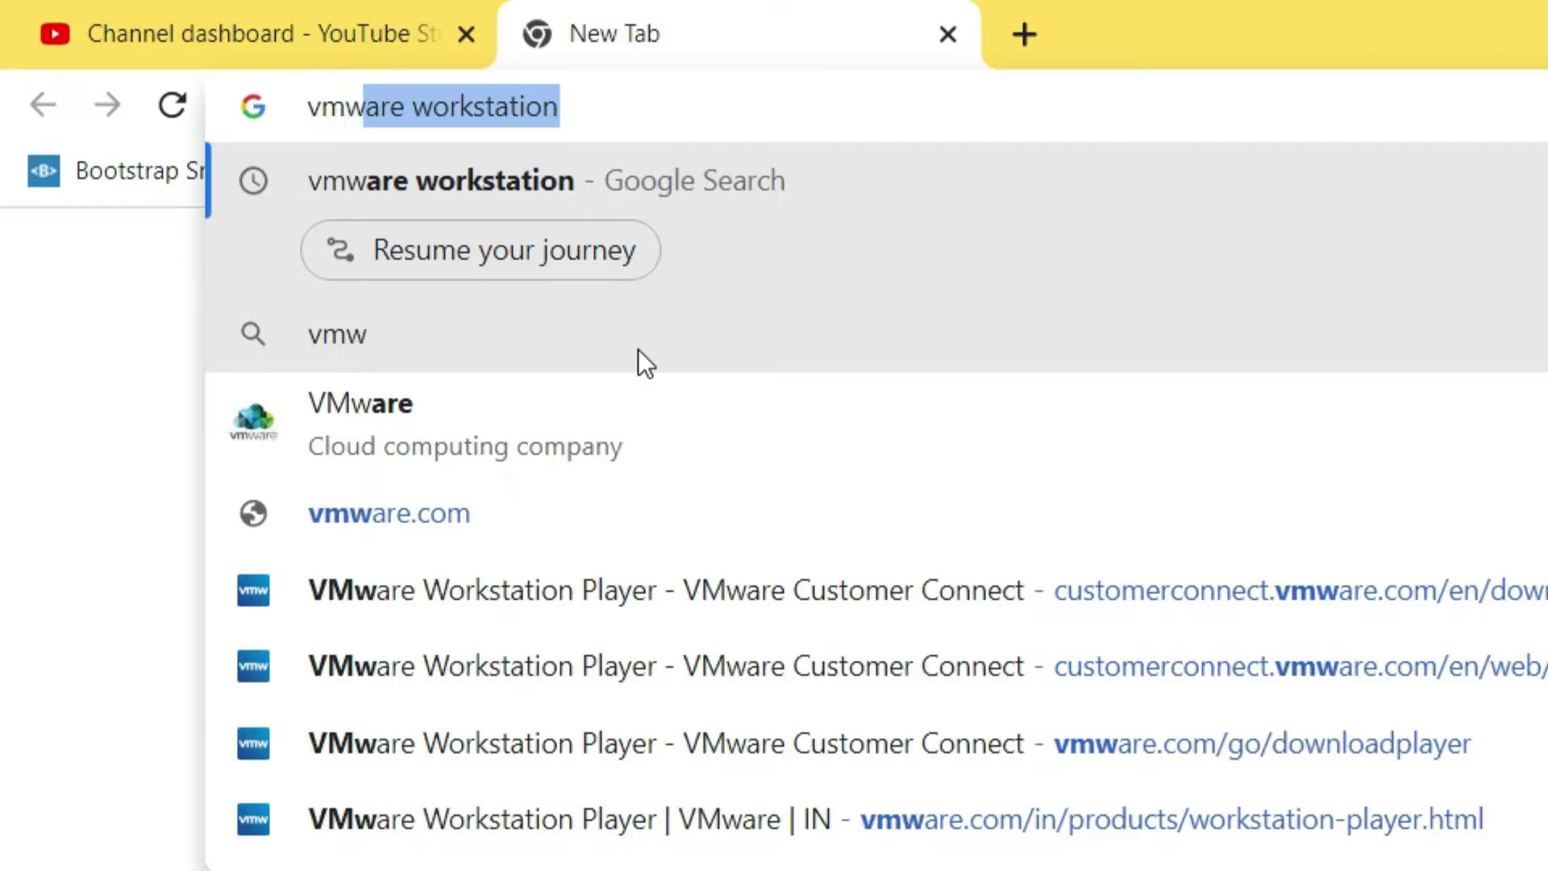
type("are w")
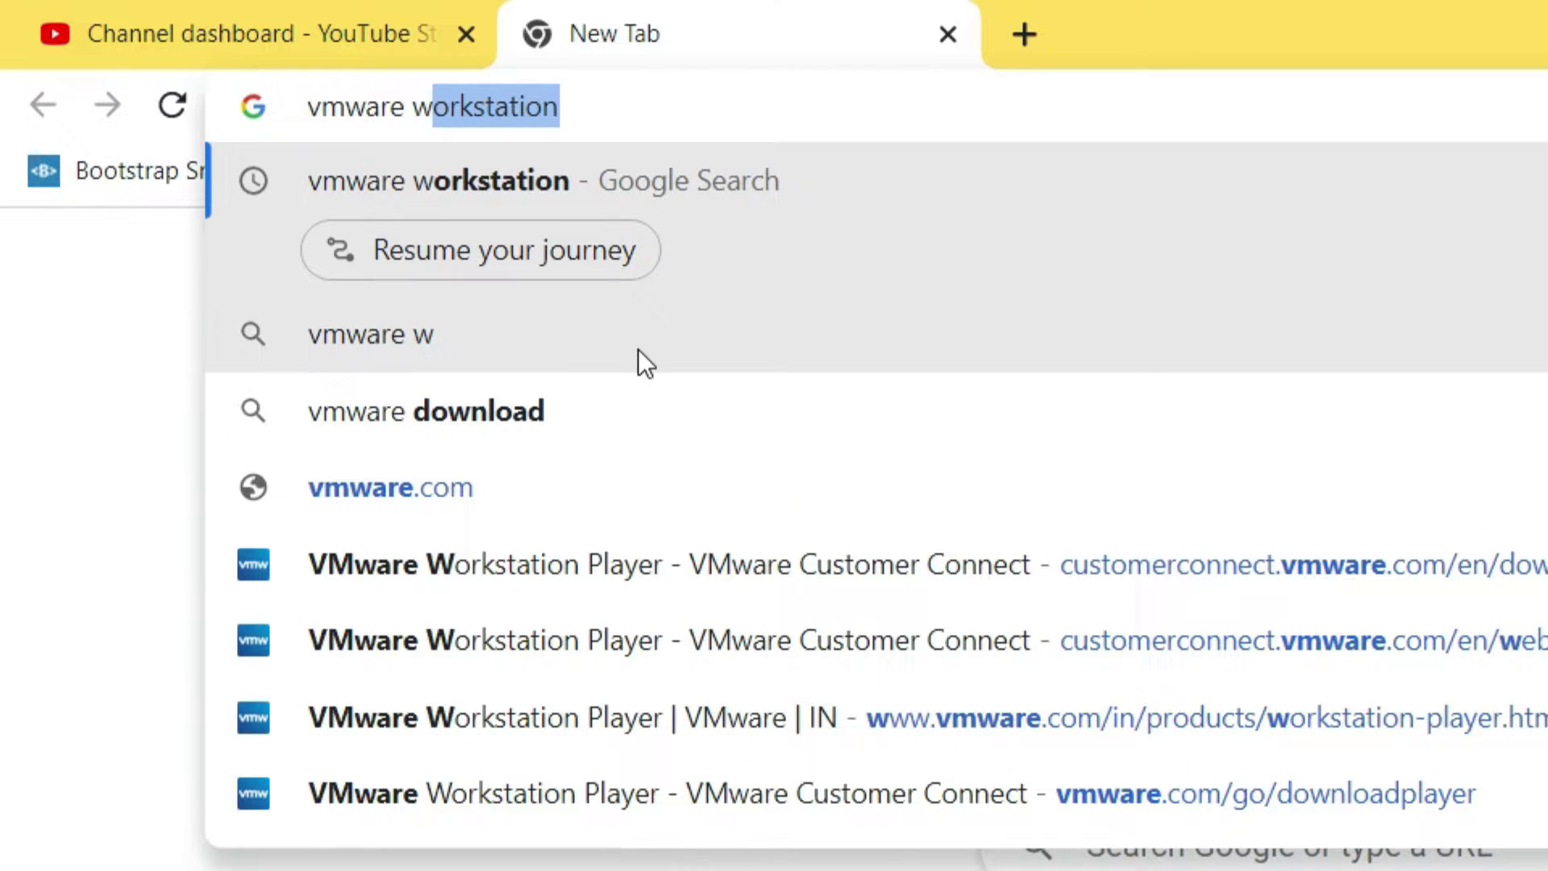
type("orkstati")
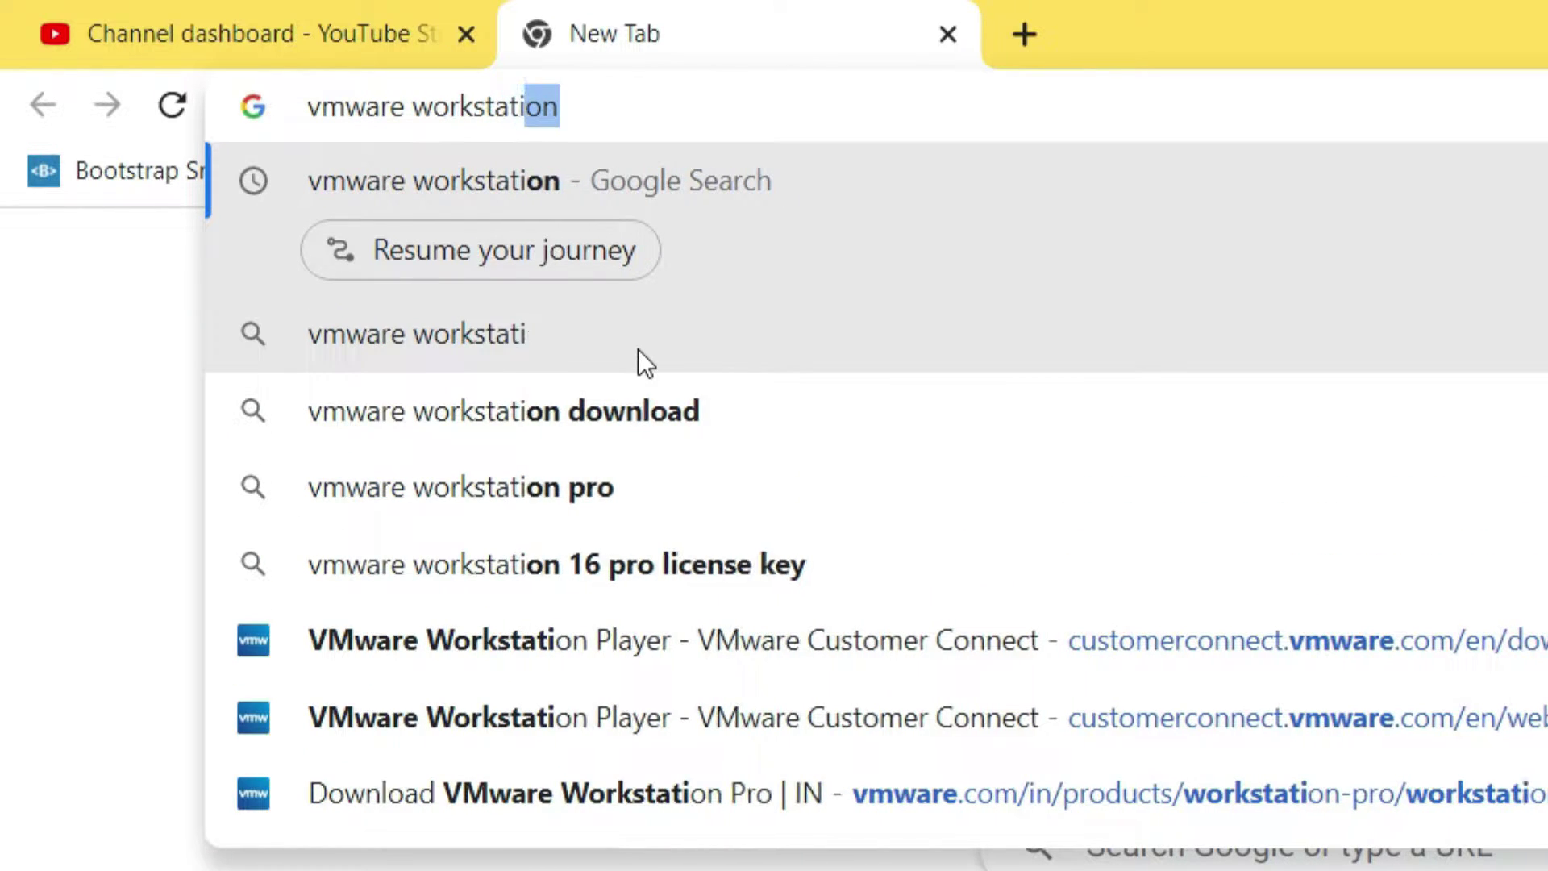
type("on p")
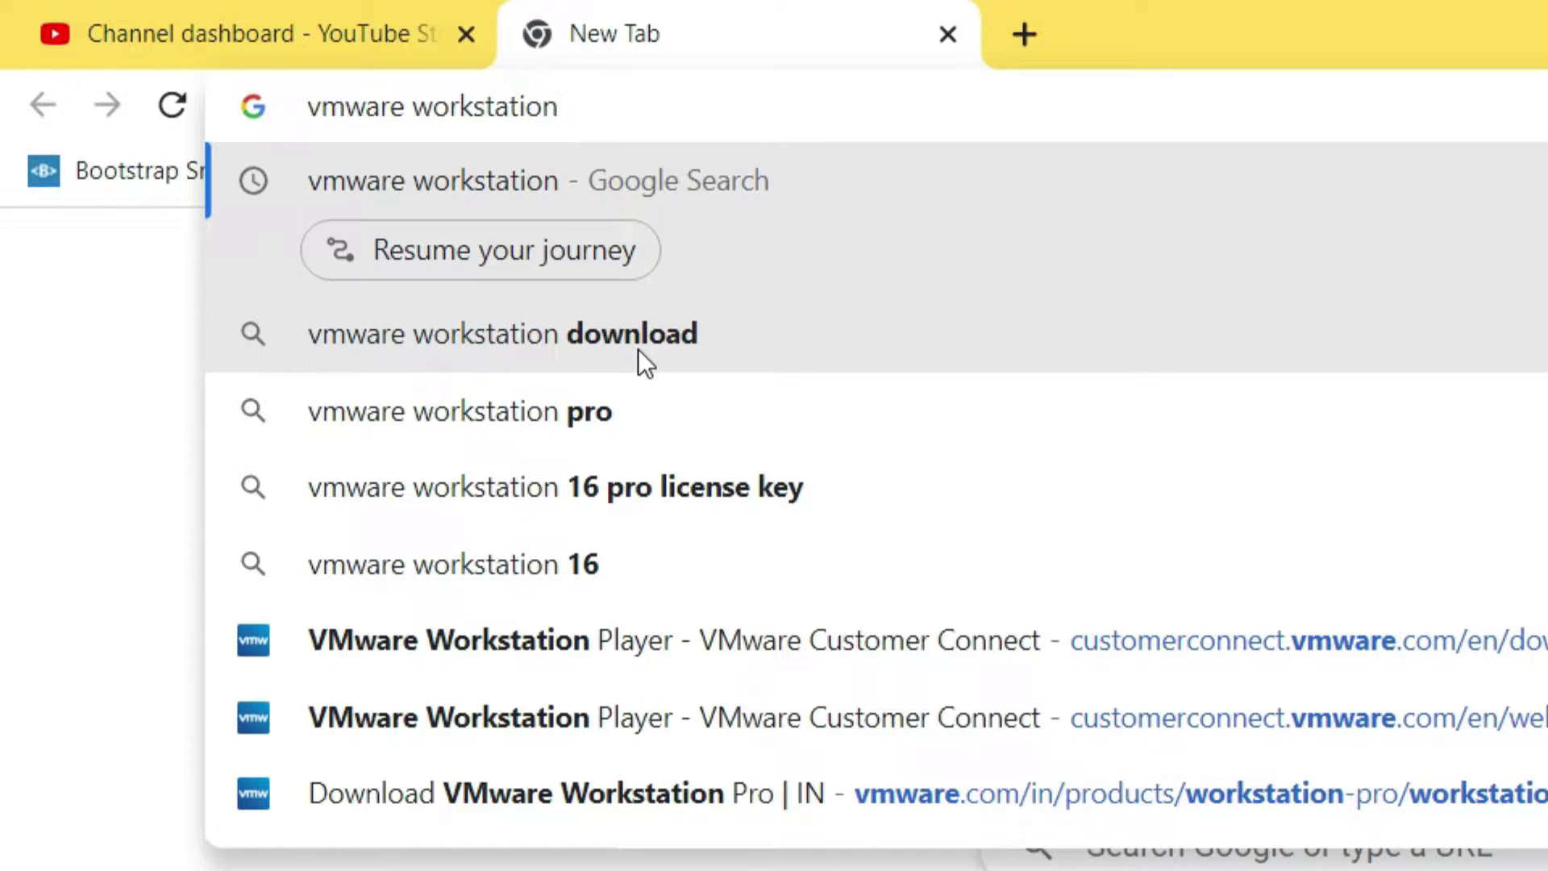
type("layer")
key("Return")
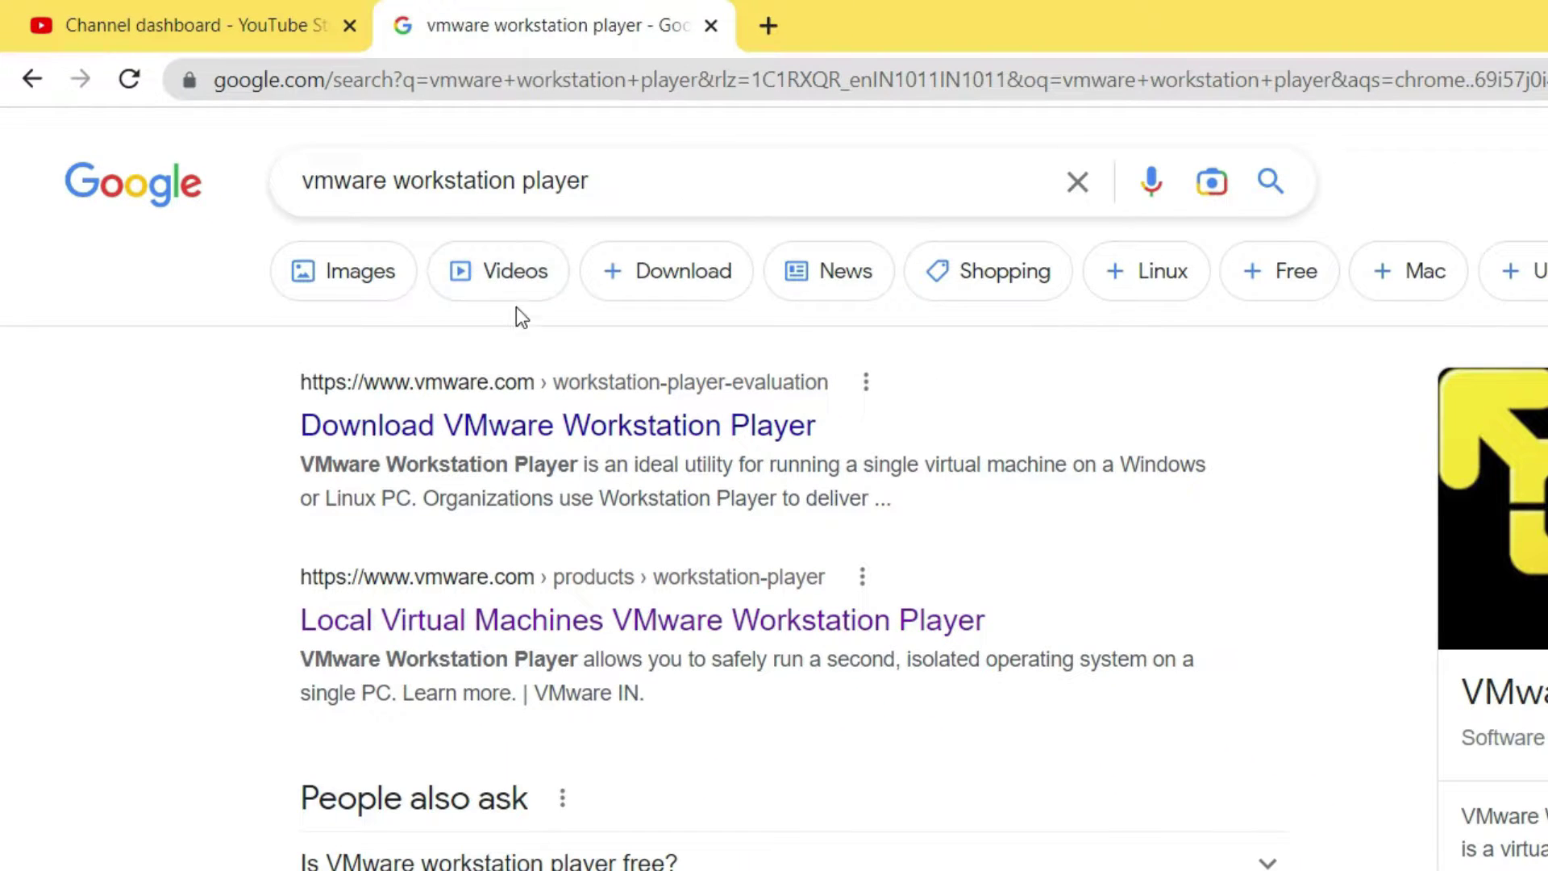
Download the 584.34 MB Workstation 16.0 Player for Windows installer from VMware's Download page via IDM.
left_click(614, 429)
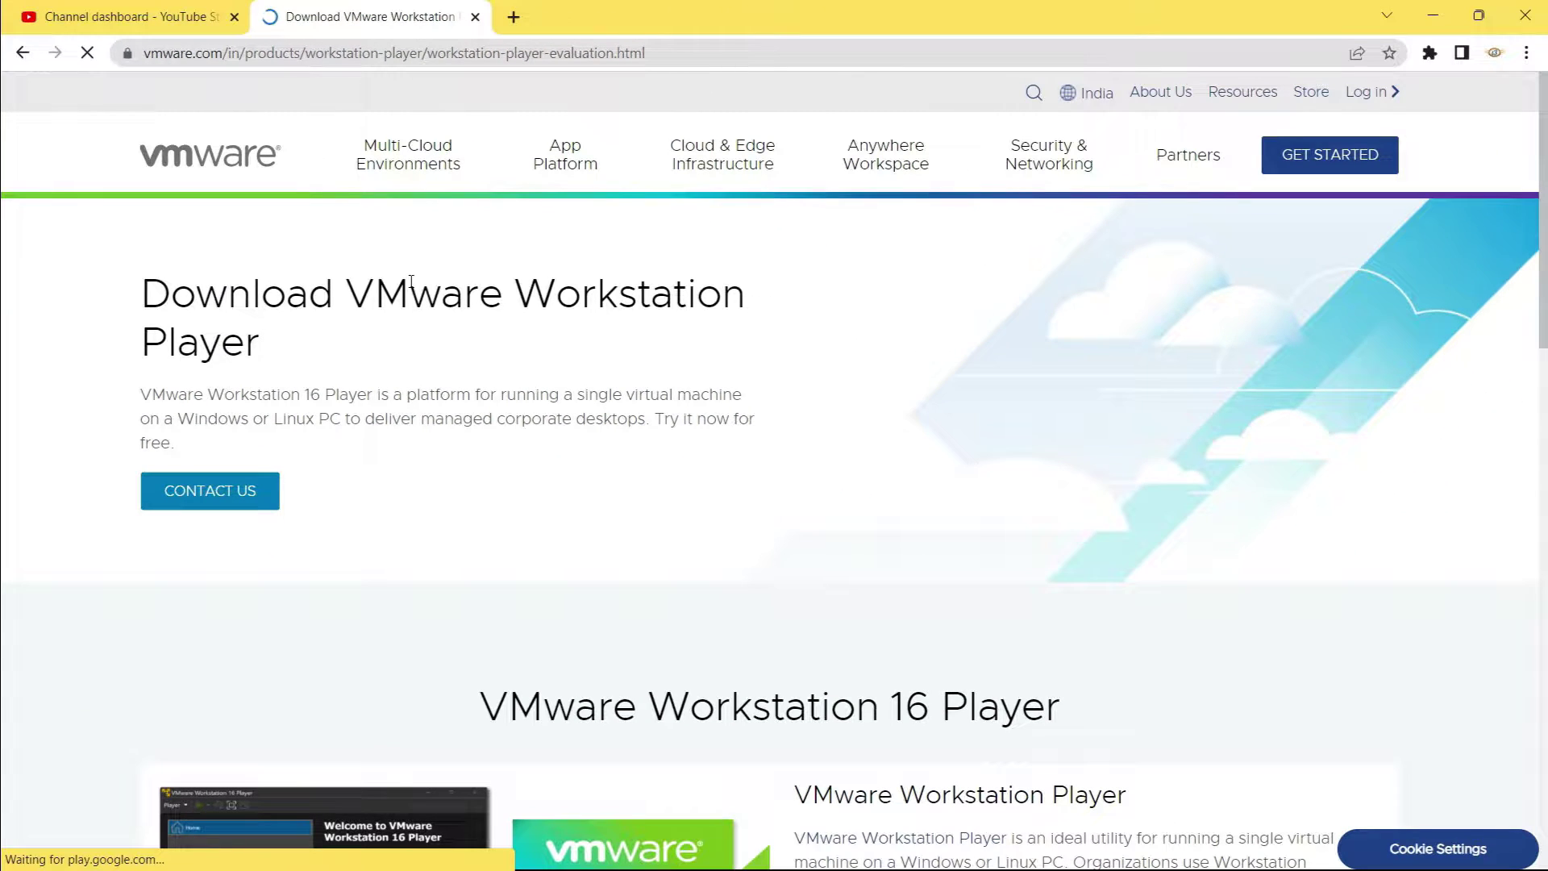
scroll(410, 286, "down", 6)
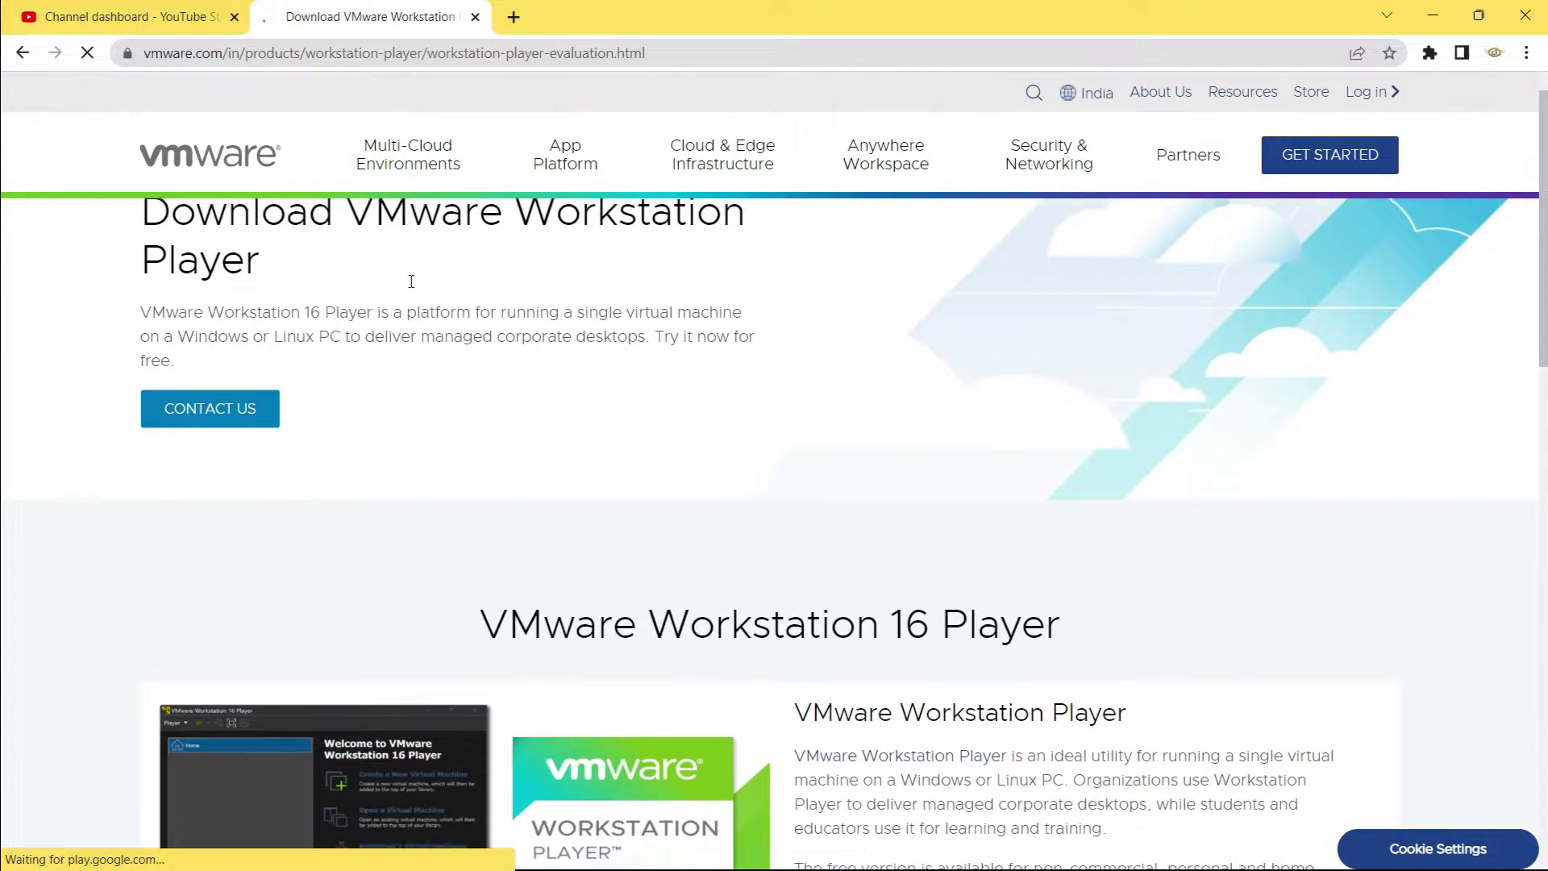
left_click_drag(477, 203, 1056, 208)
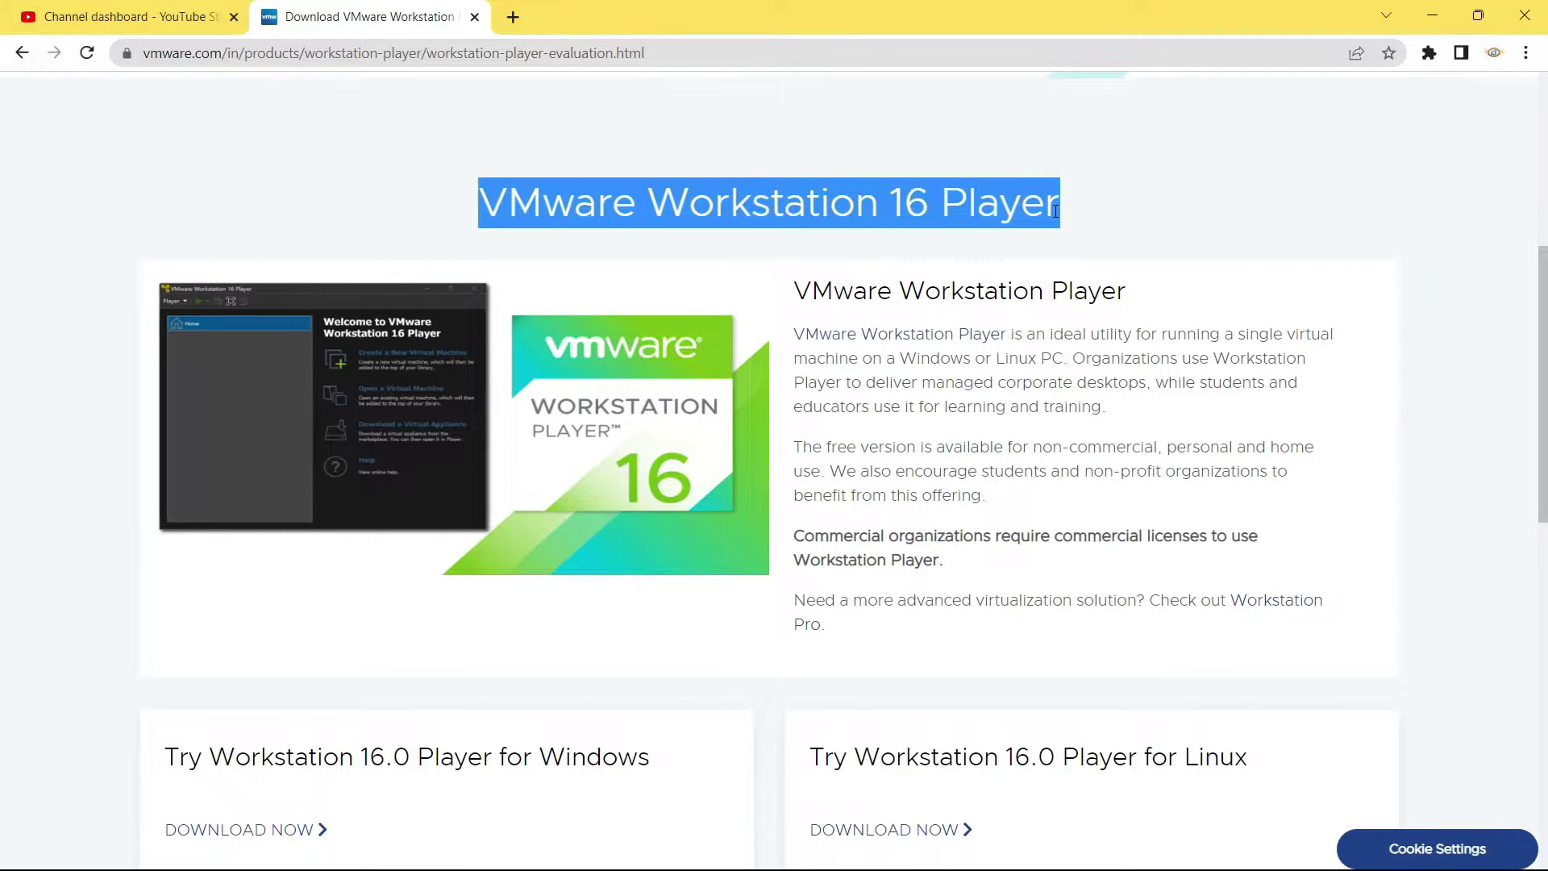
scroll(1056, 211, "down", 3)
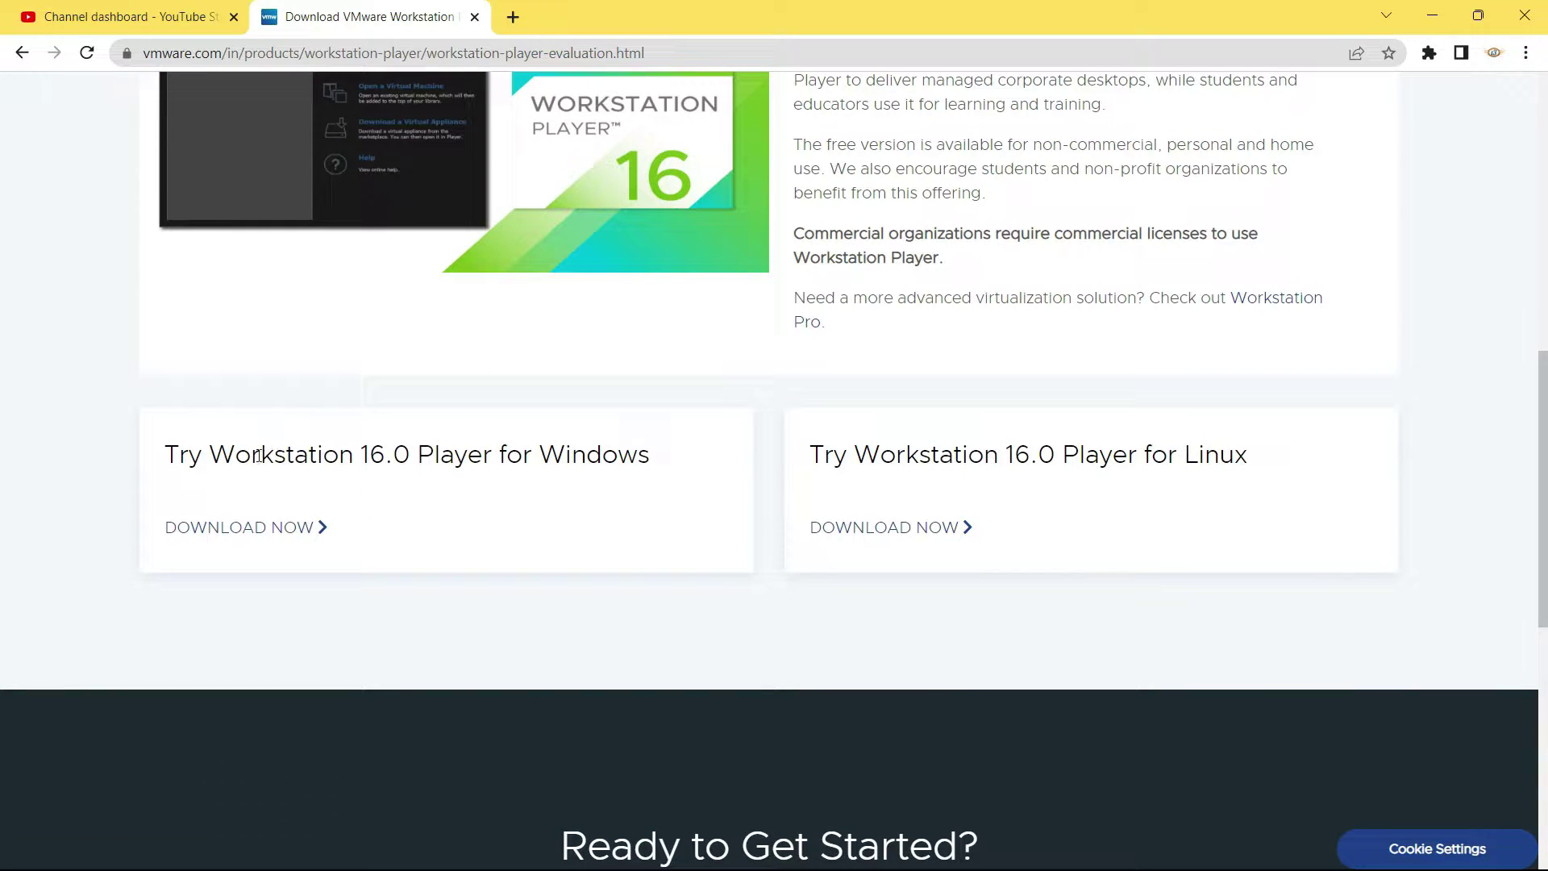
left_click_drag(160, 456, 660, 479)
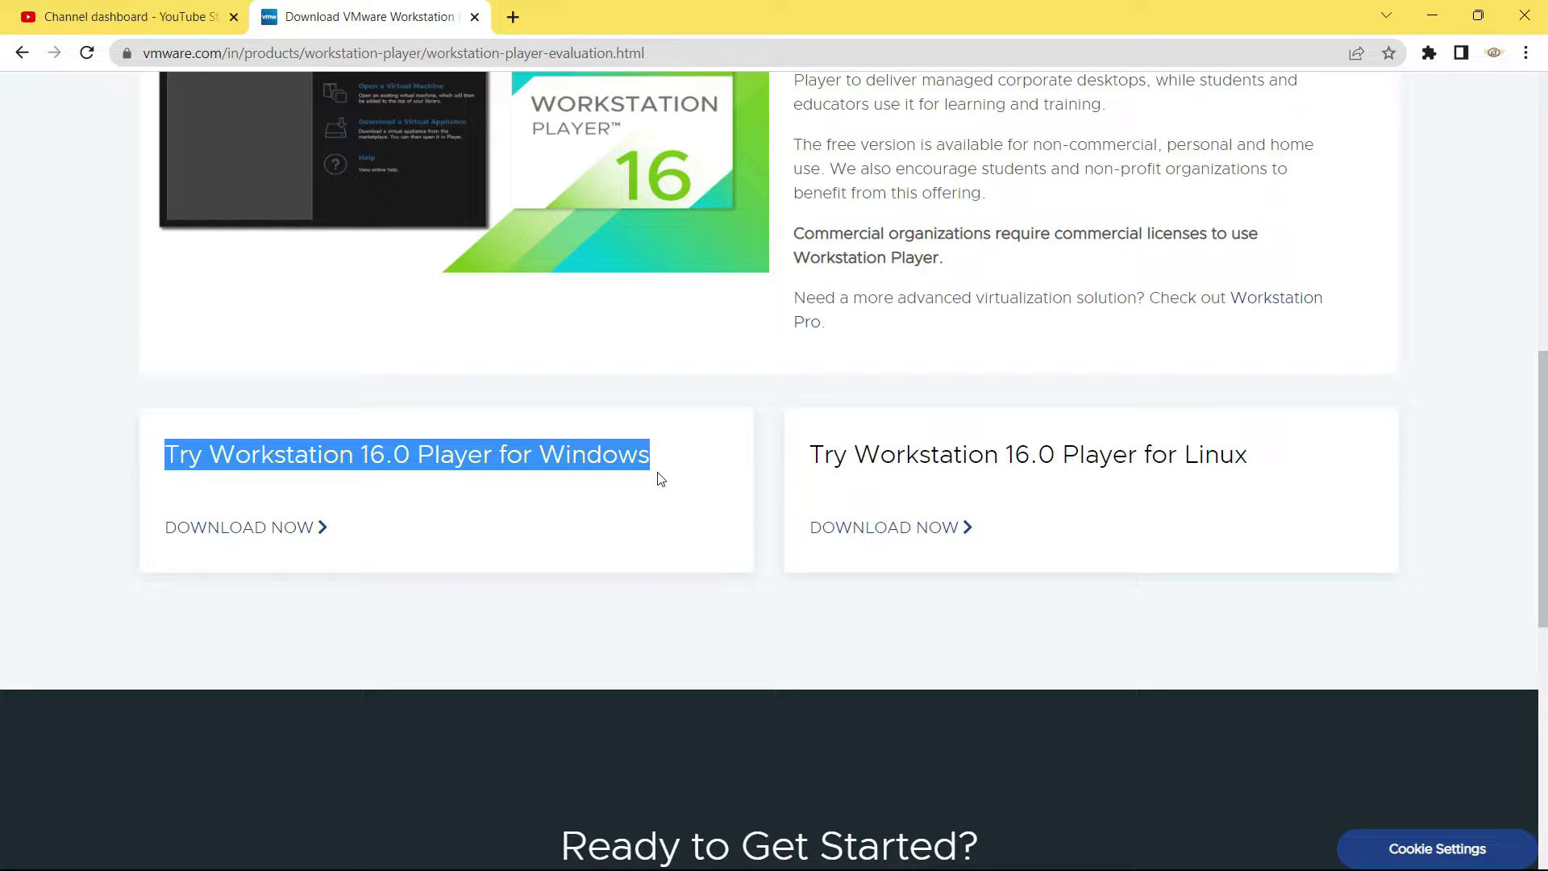
left_click(252, 533)
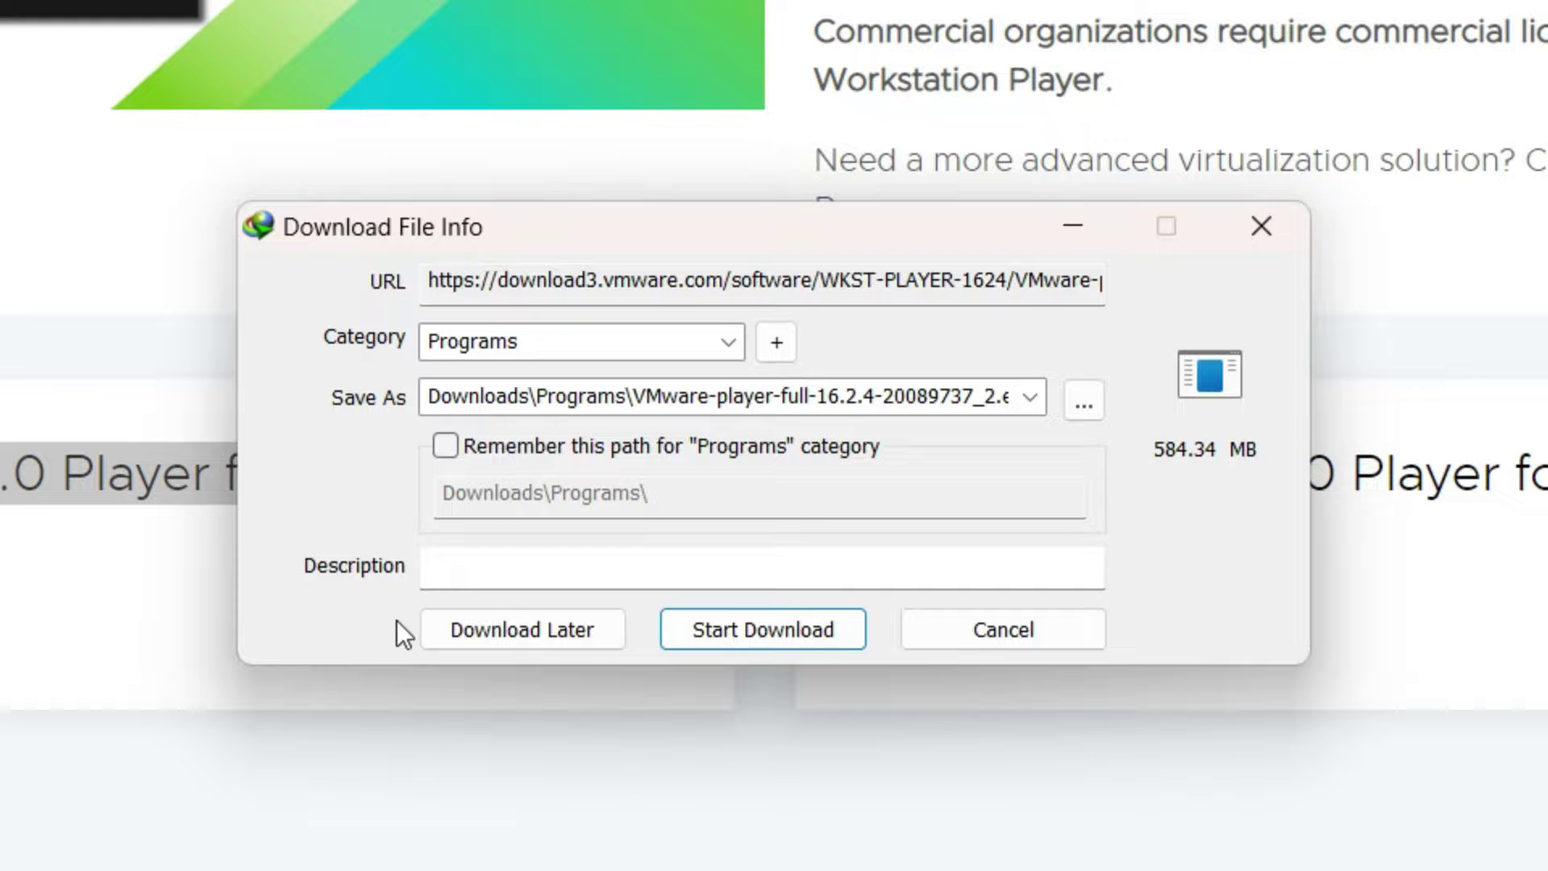
left_click(763, 630)
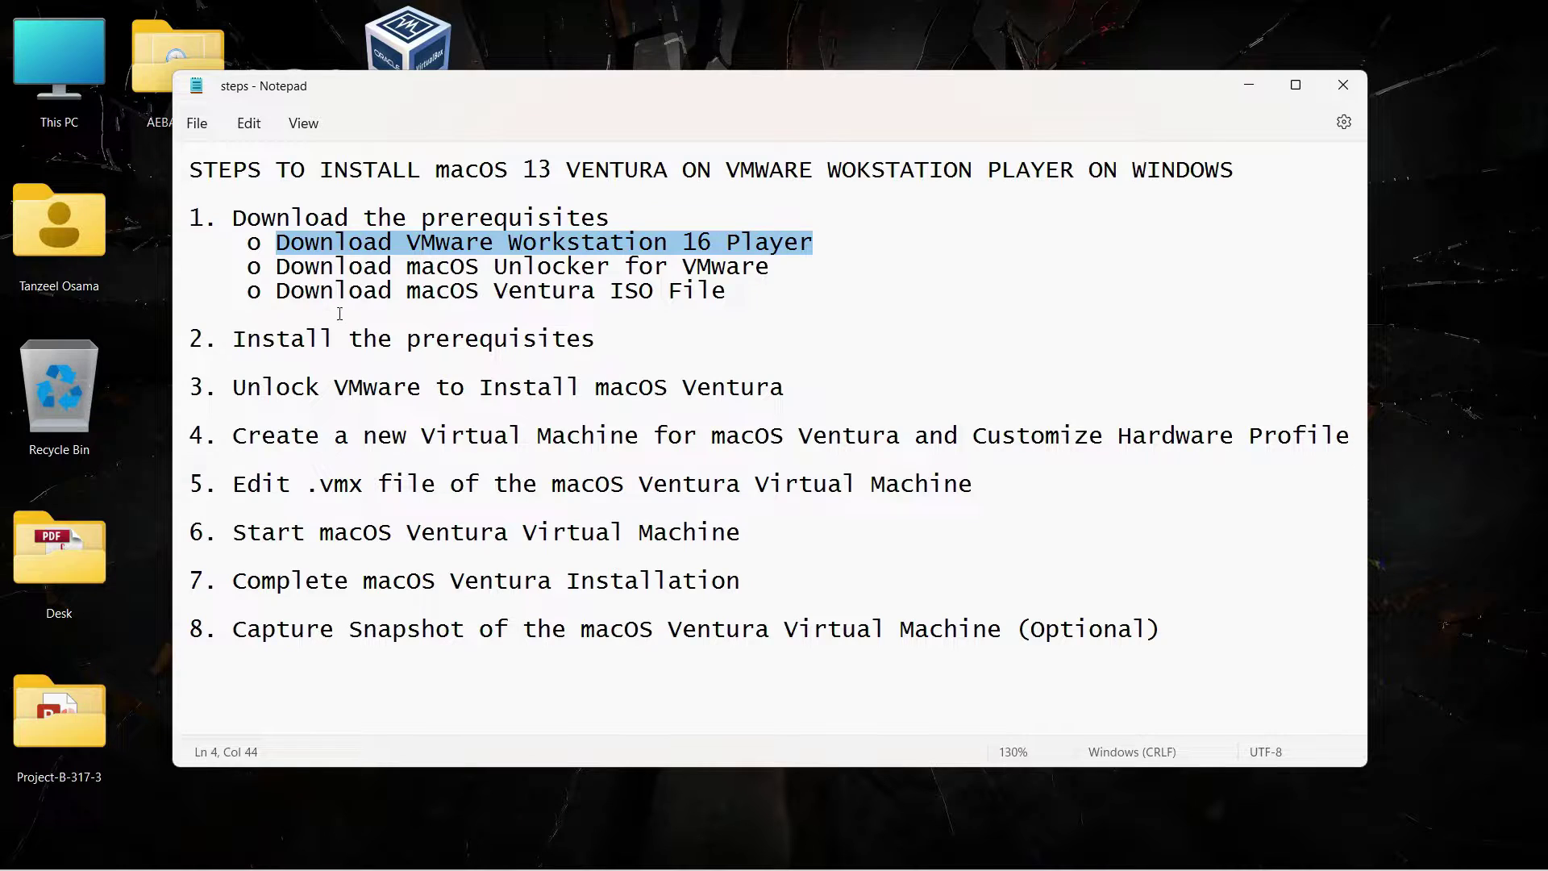
Highlight the 'Download macOS Unlocker for VMware' step in Notepad.
left_click_drag(275, 266, 770, 269)
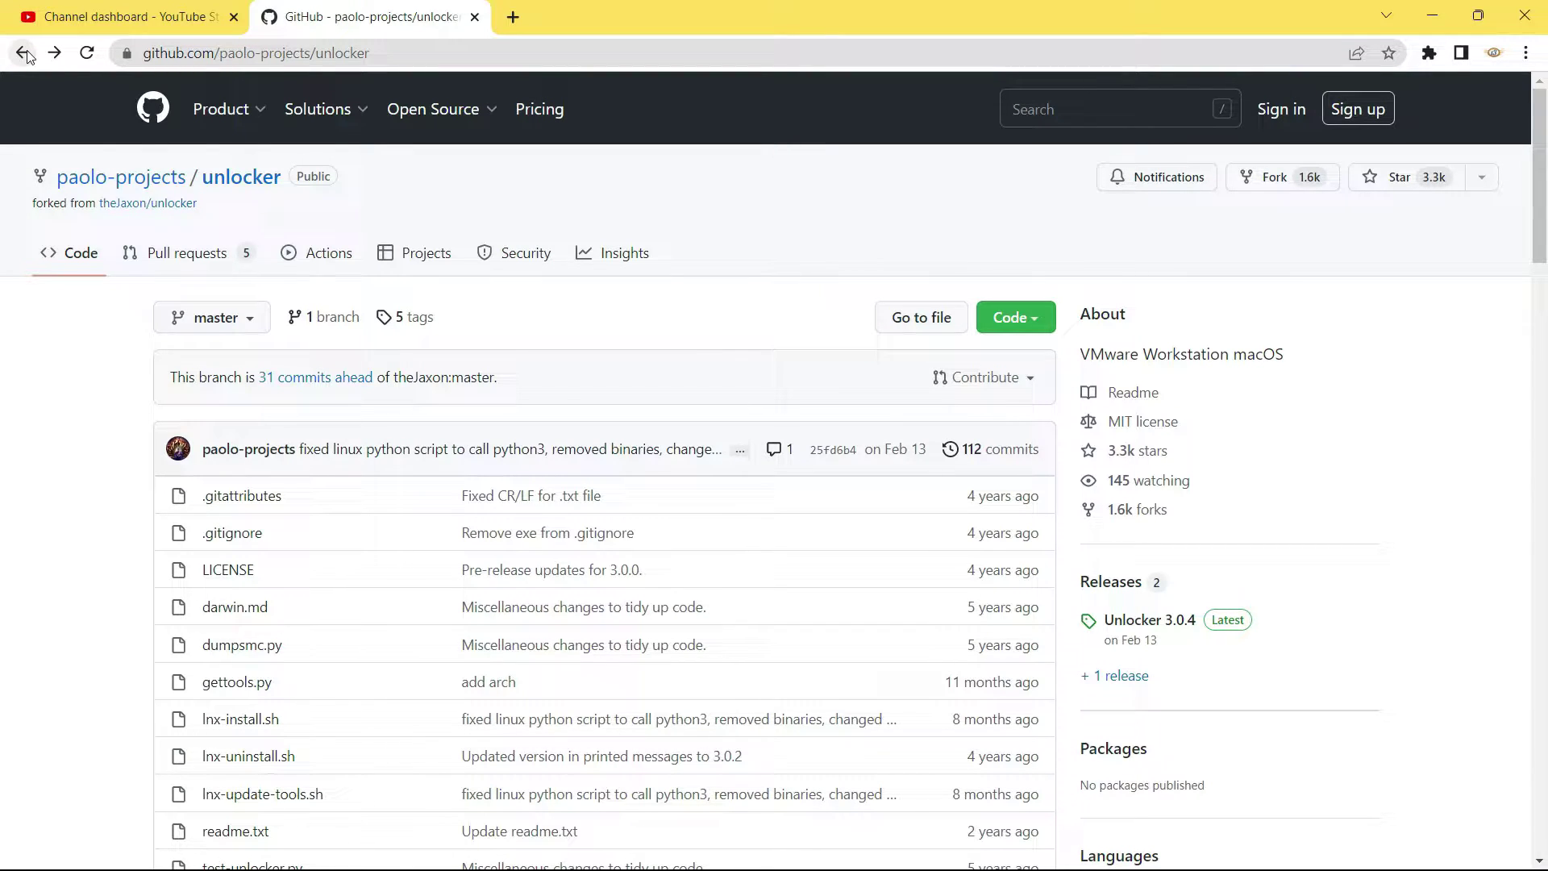
Open the Unlocker 3.0.4 release page from the paolo-projects unlocker repository.
left_click(387, 51)
key("ctrl+a")
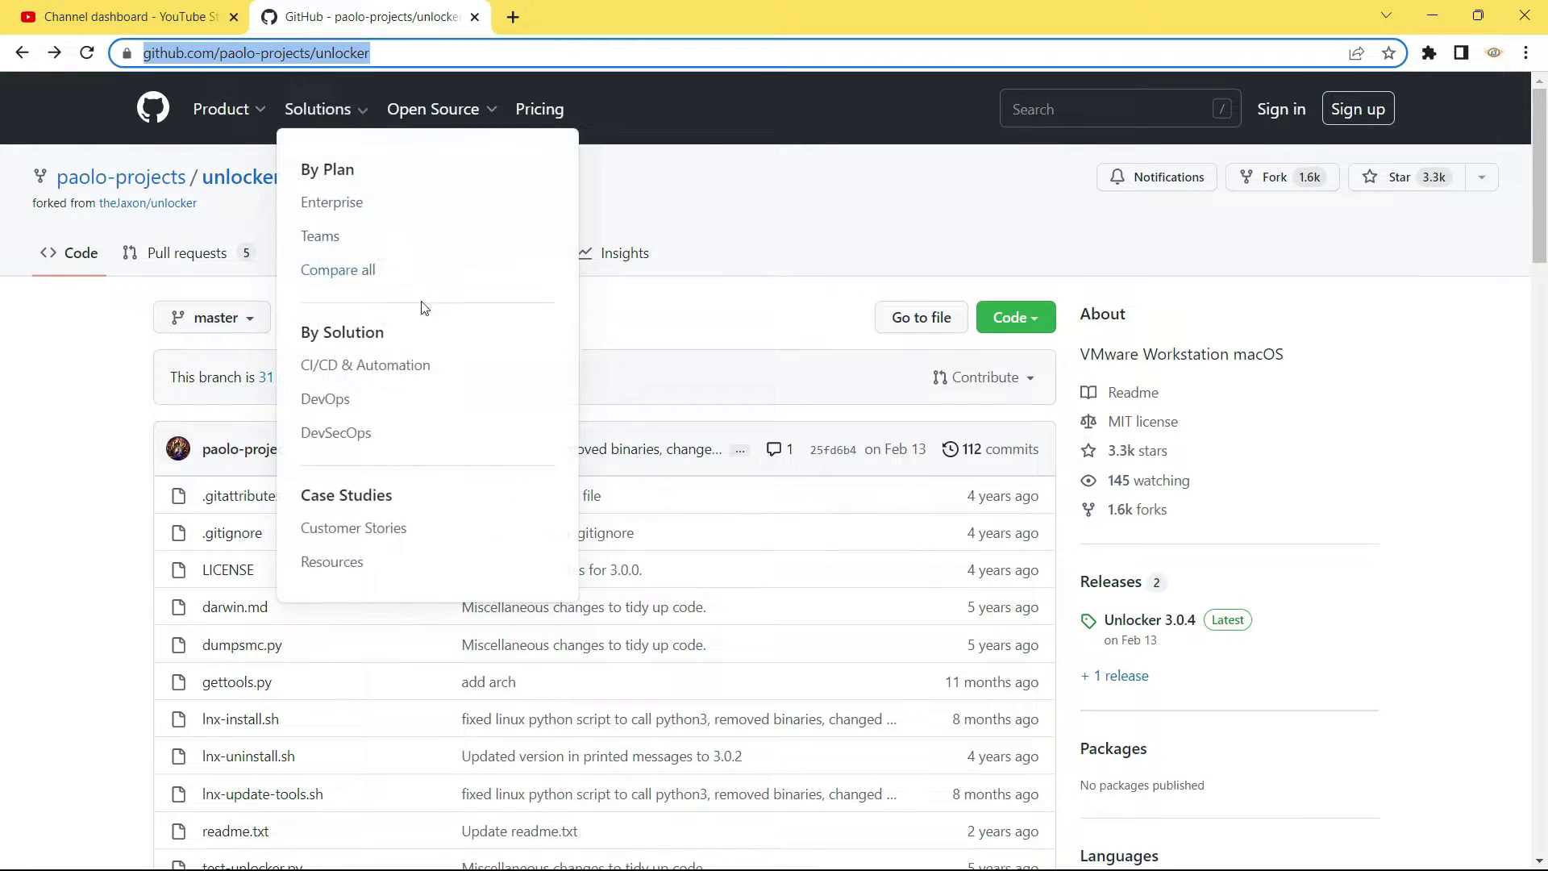
scroll(1003, 434, "down", 3)
scroll(1003, 434, "down", 1)
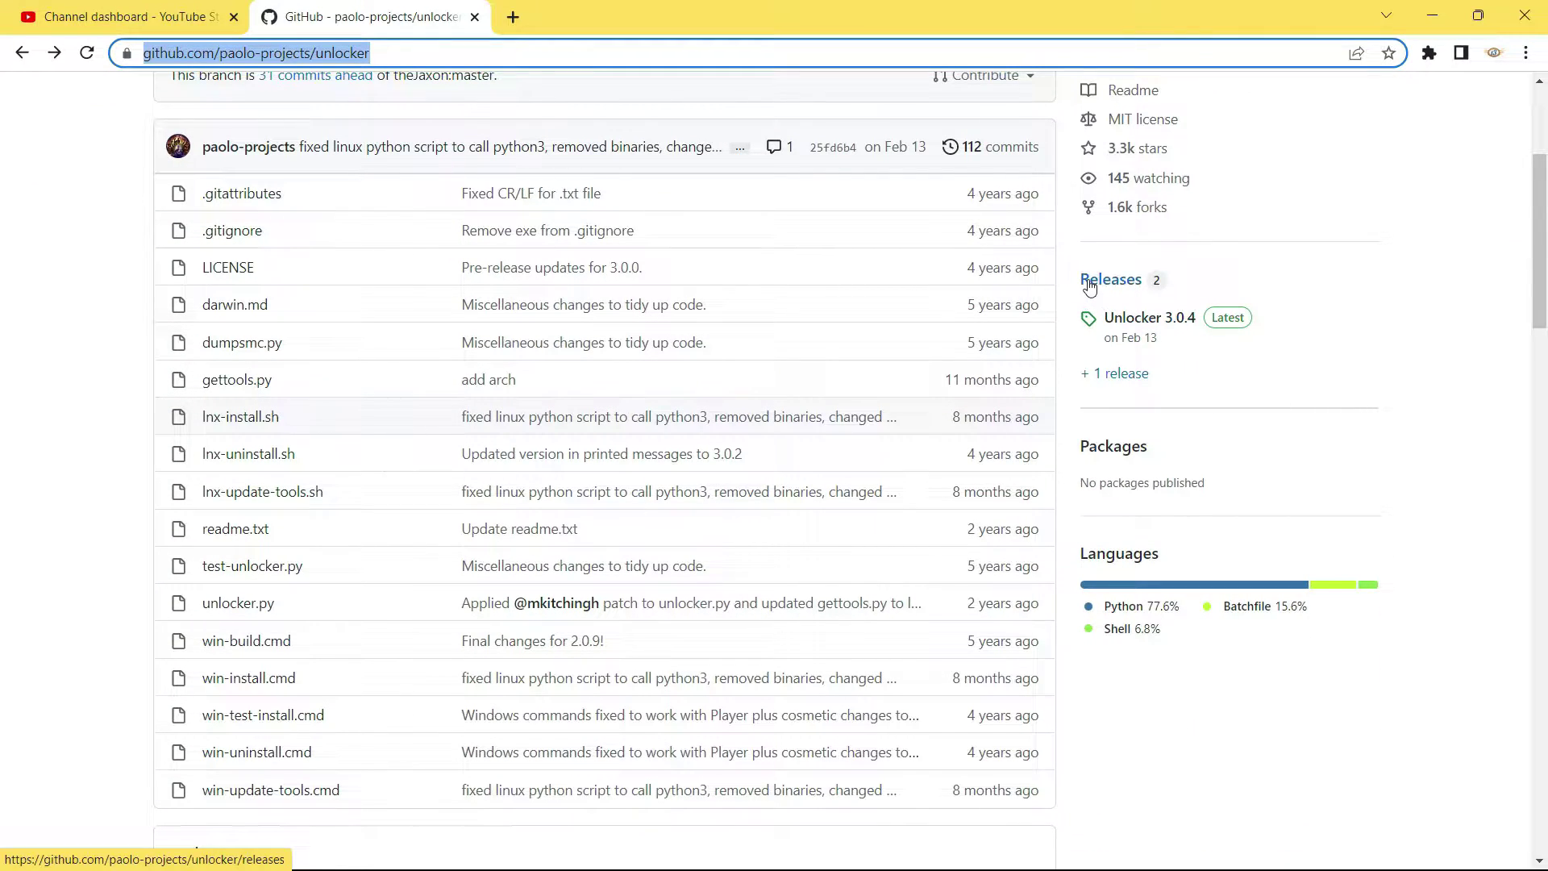
left_click(1137, 320)
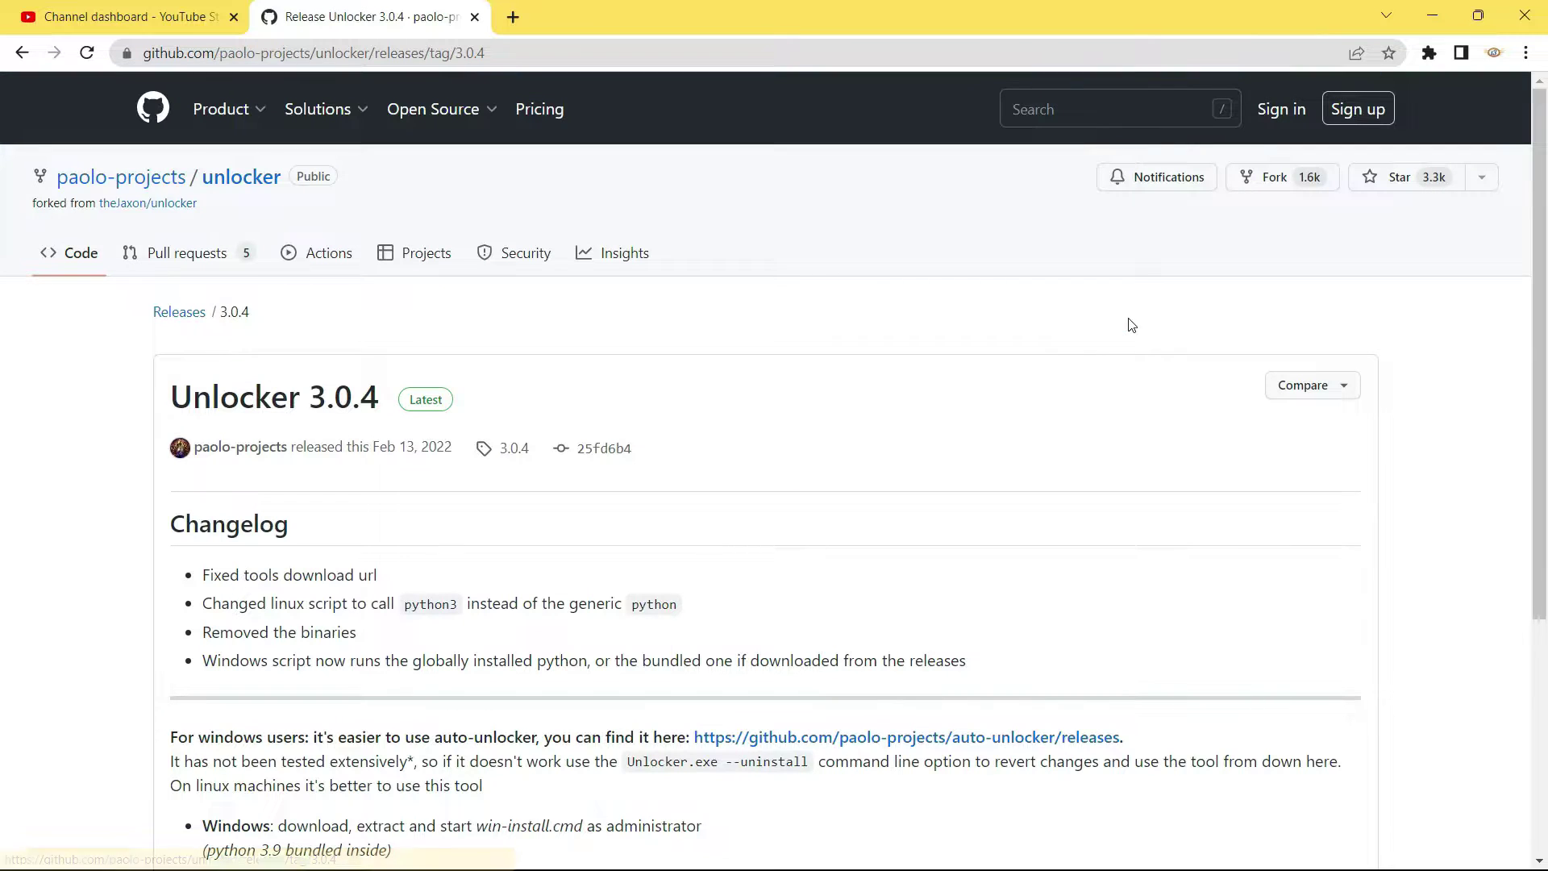
Download the 7.32 MB unlocker.zip from the release Assets via IDM.
scroll(481, 446, "down", 4)
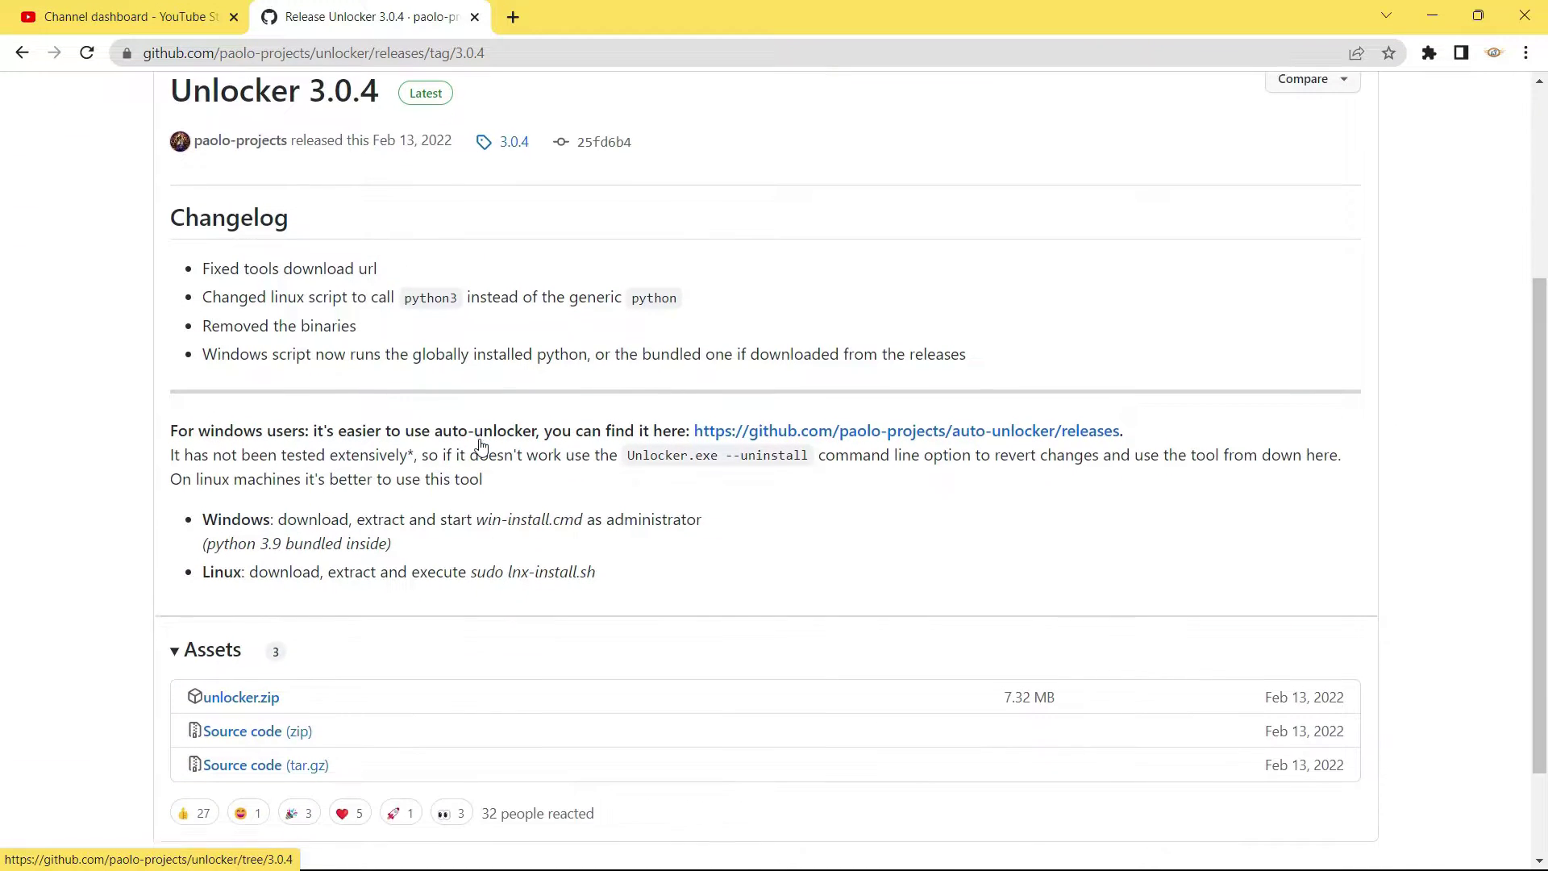
scroll(481, 446, "down", 2)
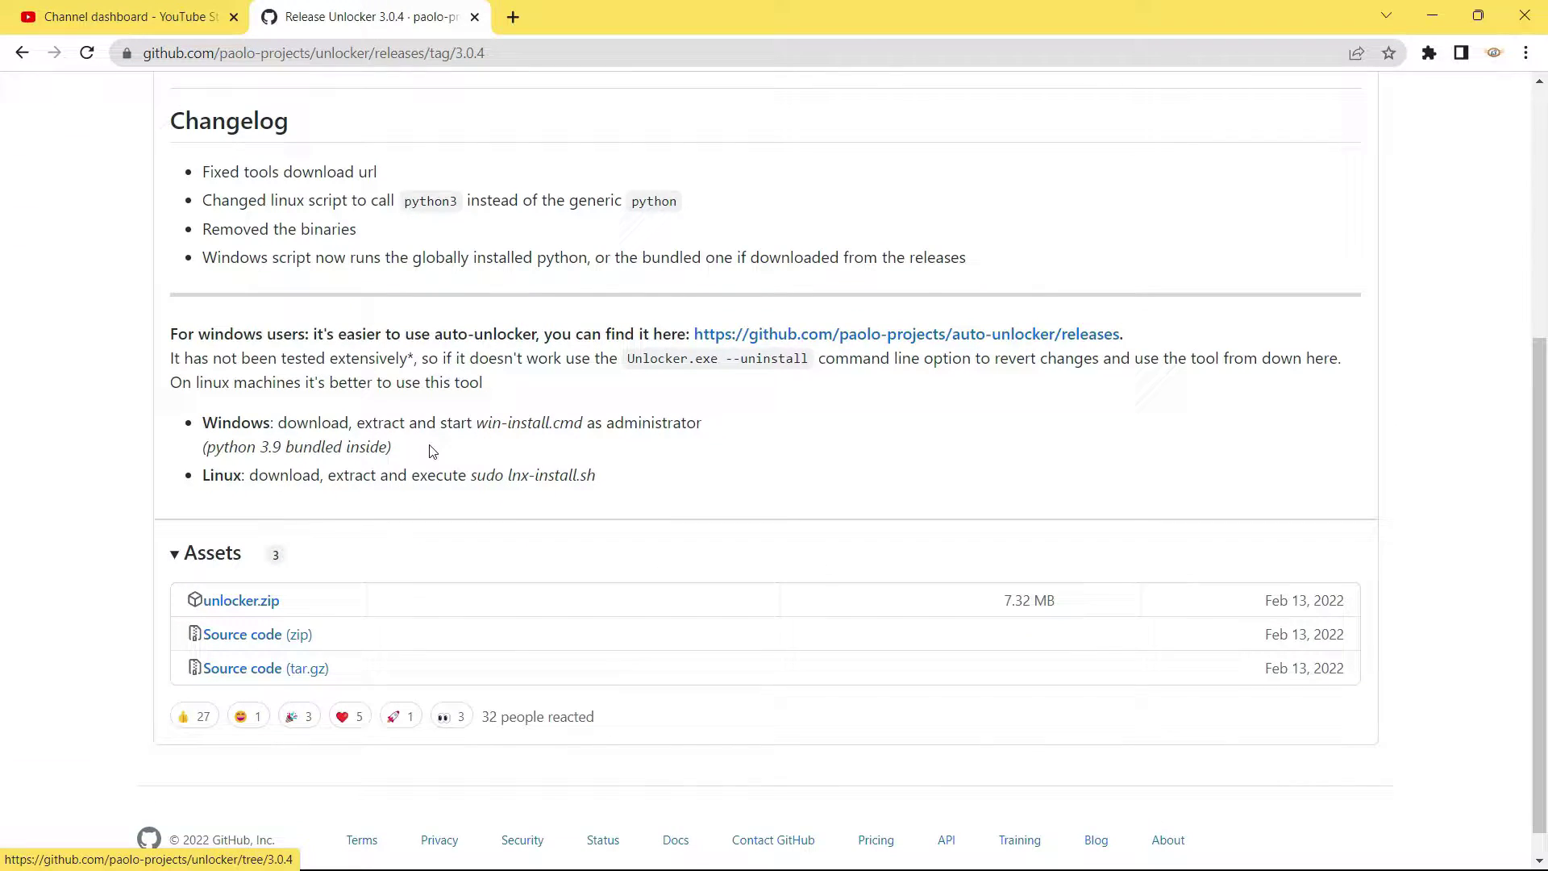
left_click(239, 602)
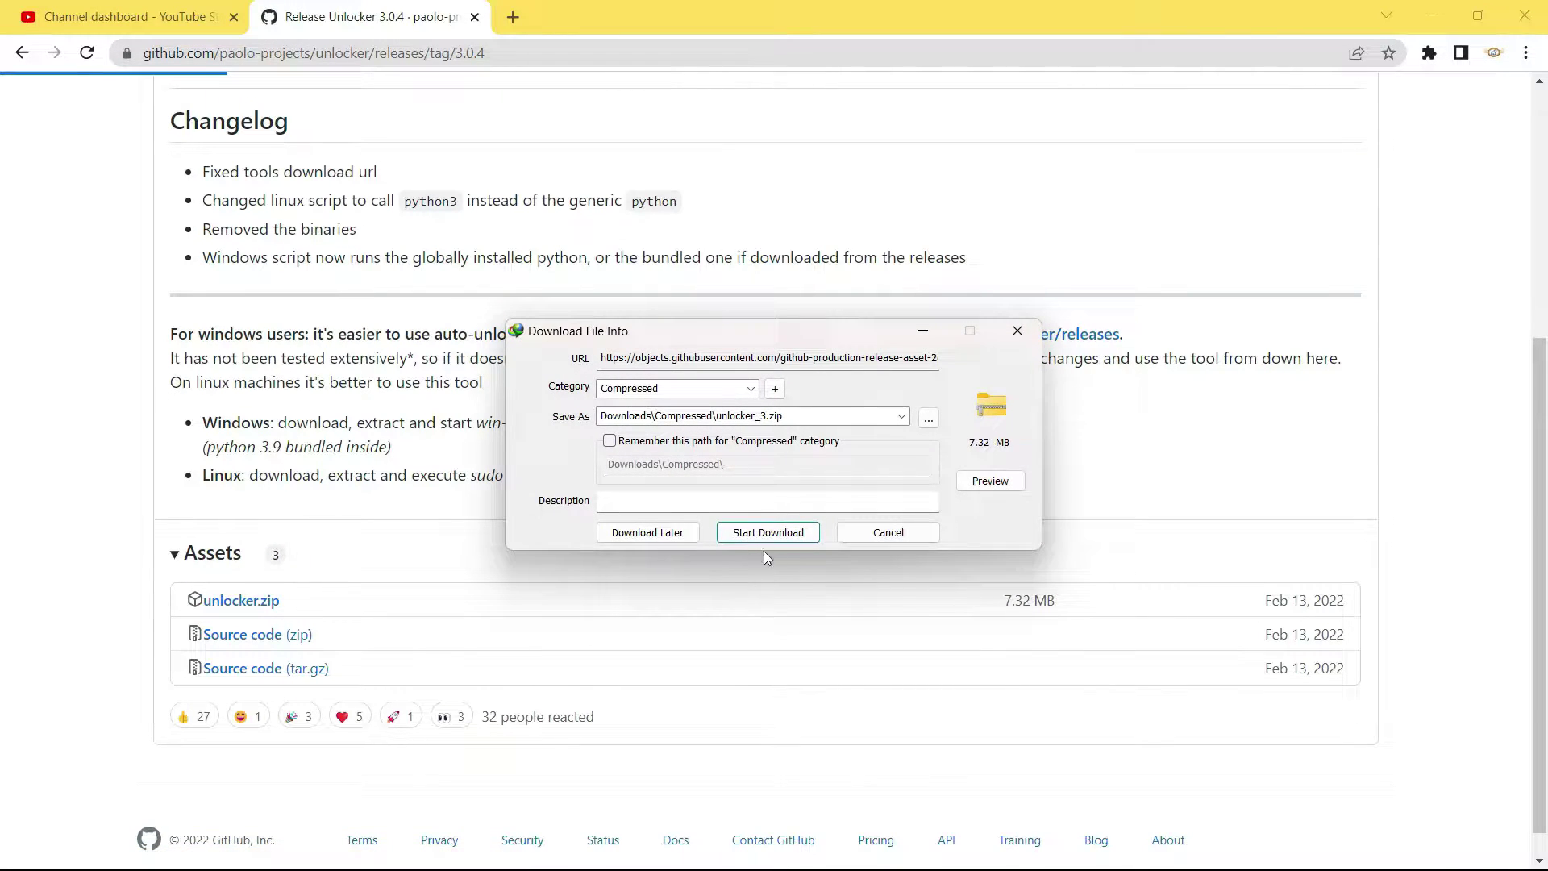
left_click(772, 540)
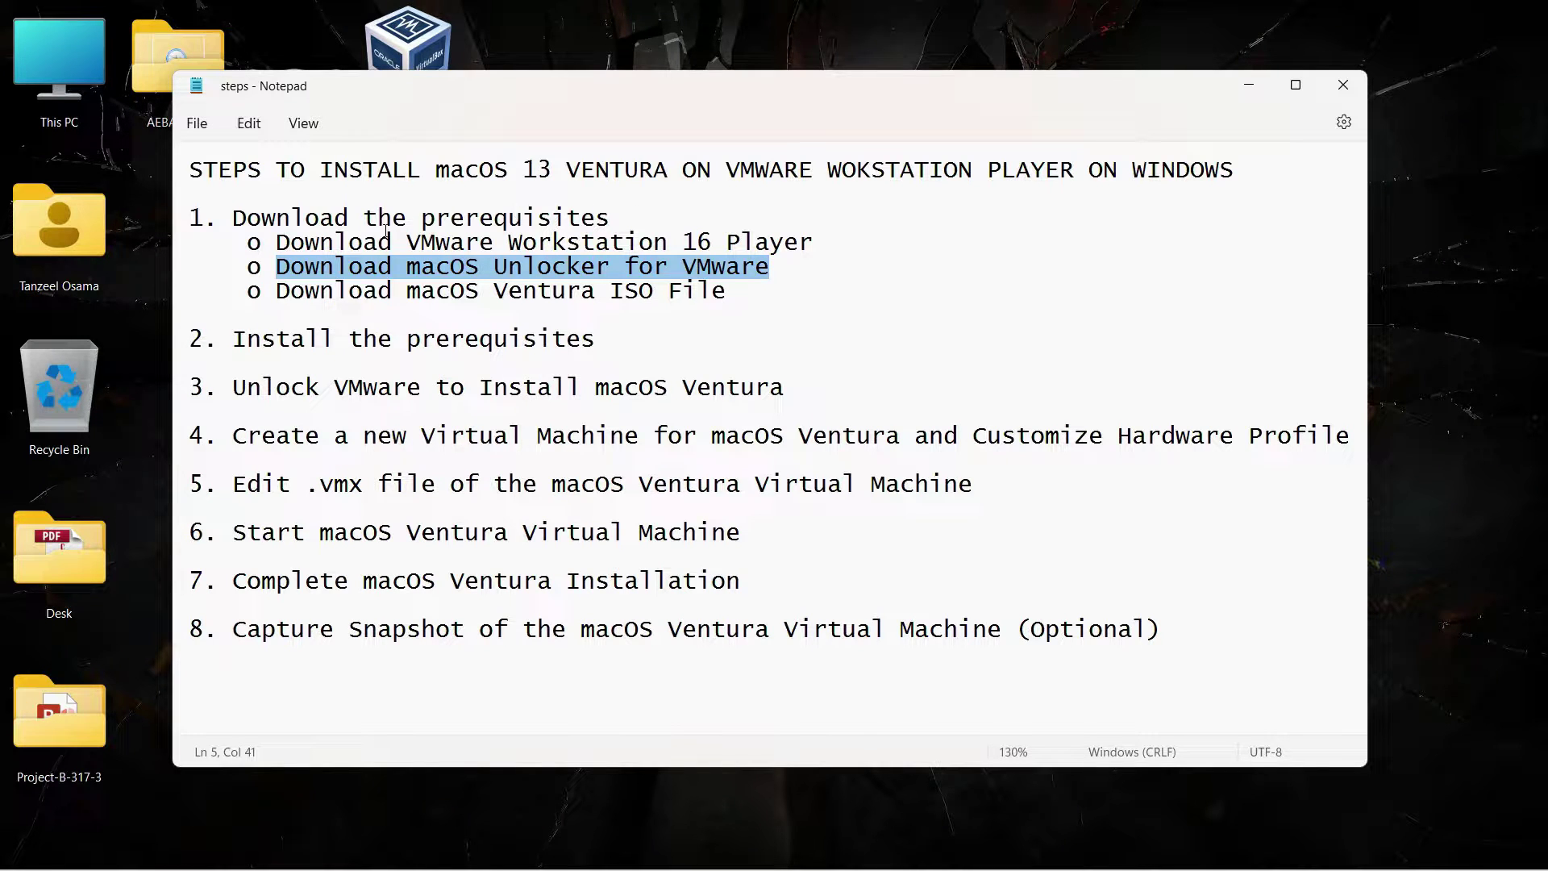
left_click_drag(277, 292, 726, 287)
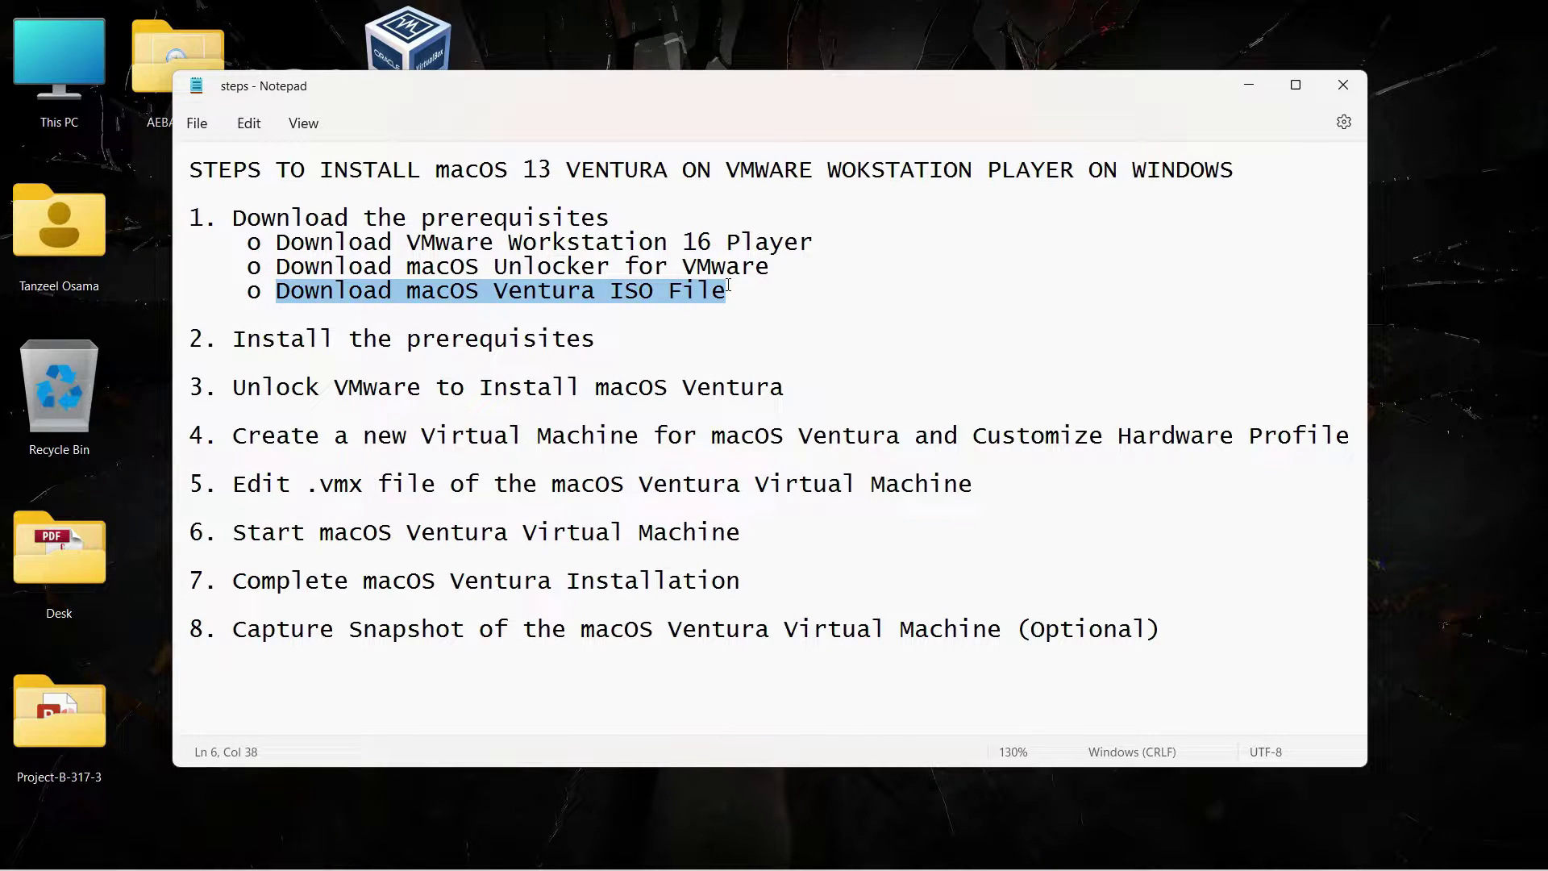
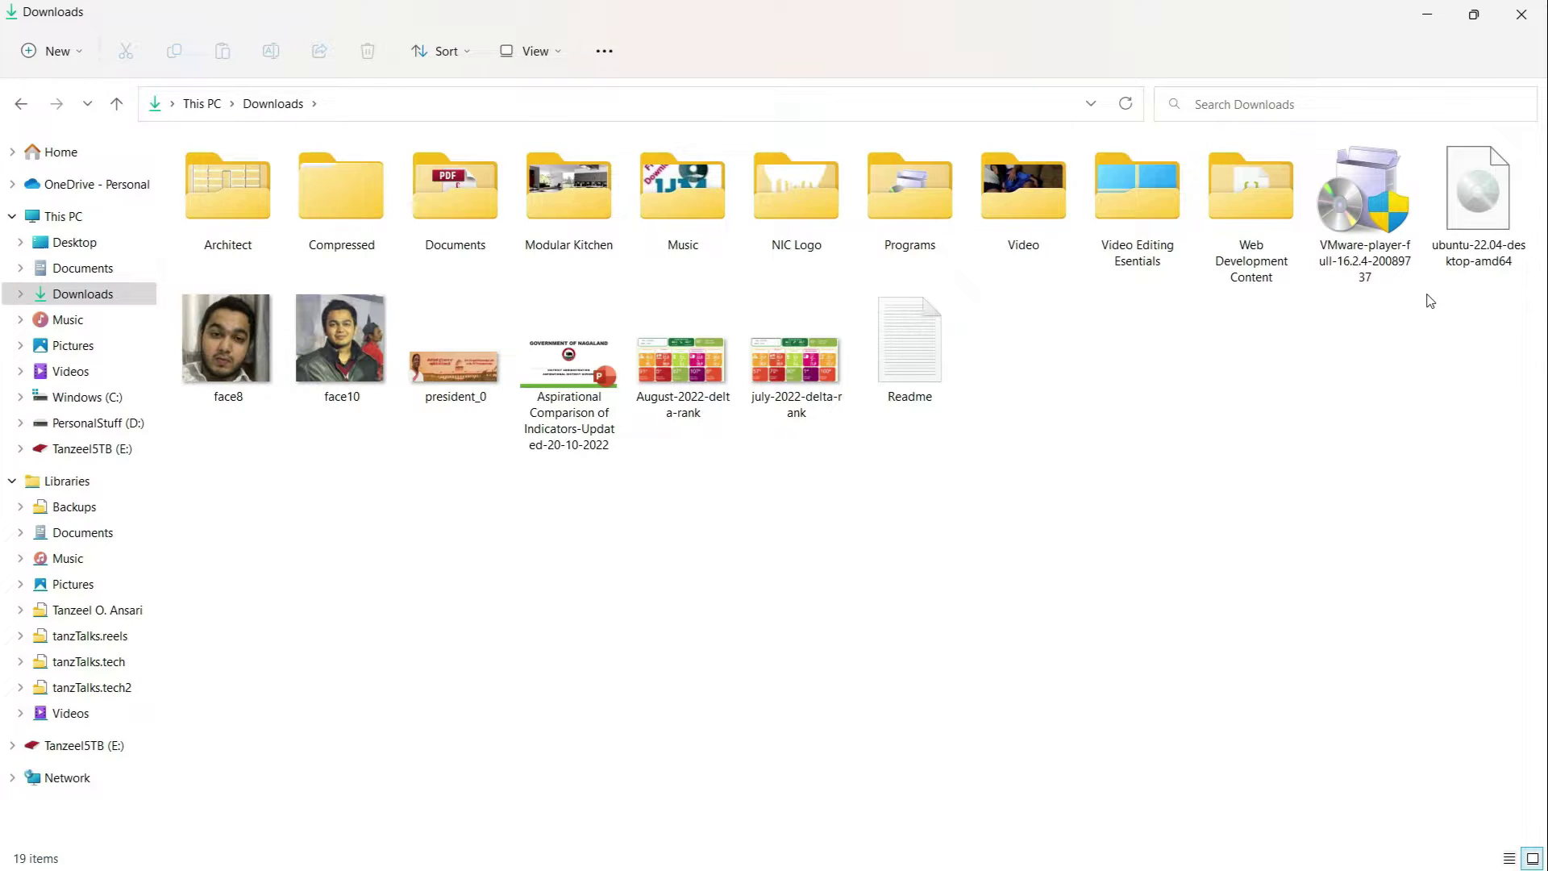
Launch the VMware Player installer as administrator and accept the licence agreement.
right_click(1348, 250)
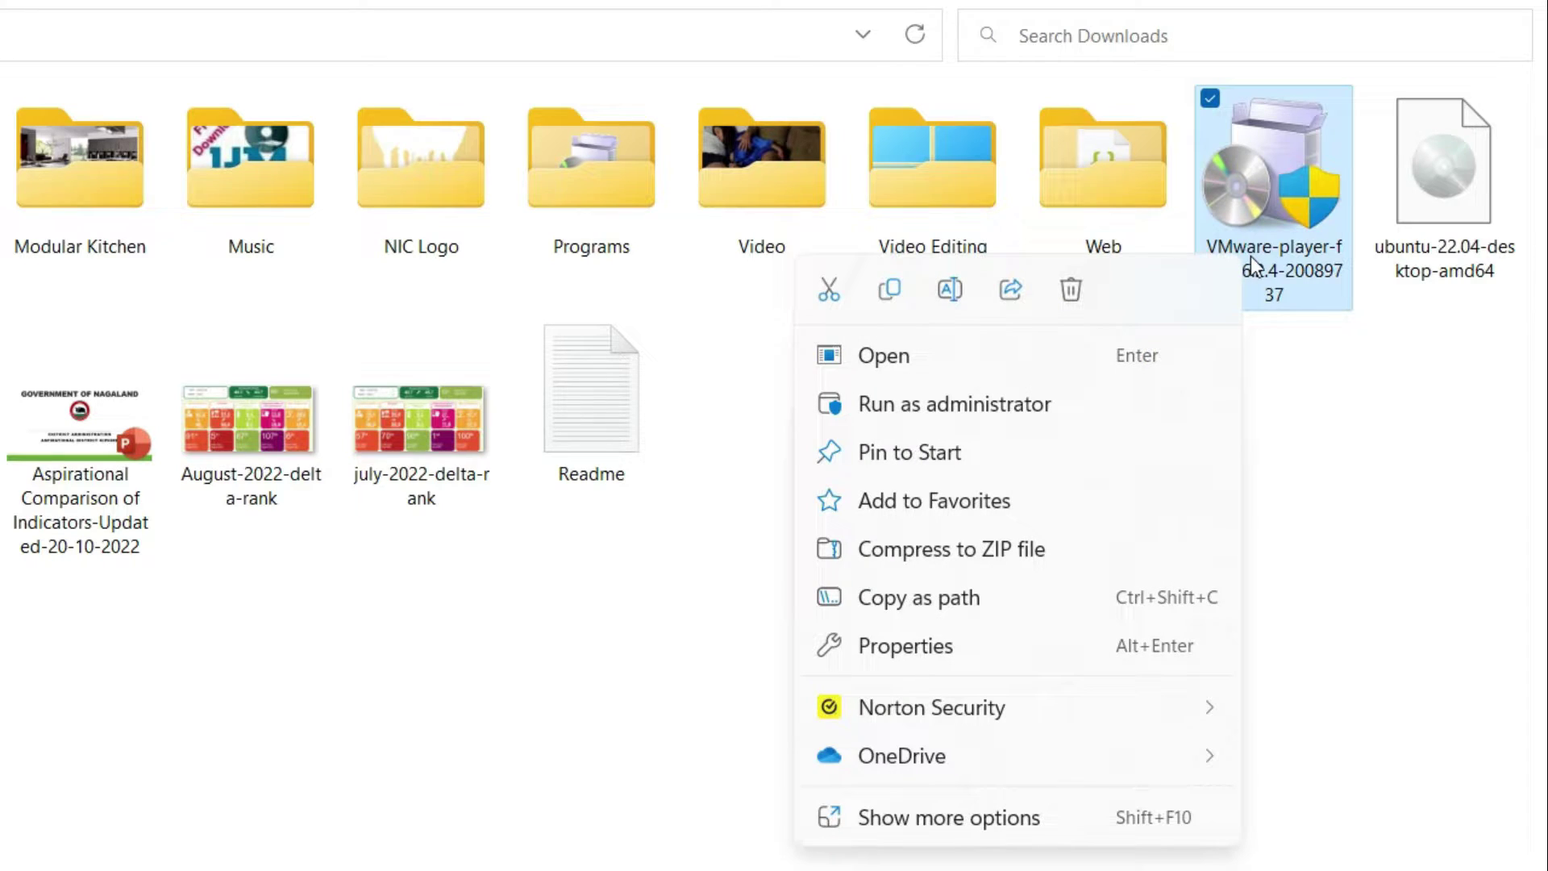
left_click(1120, 403)
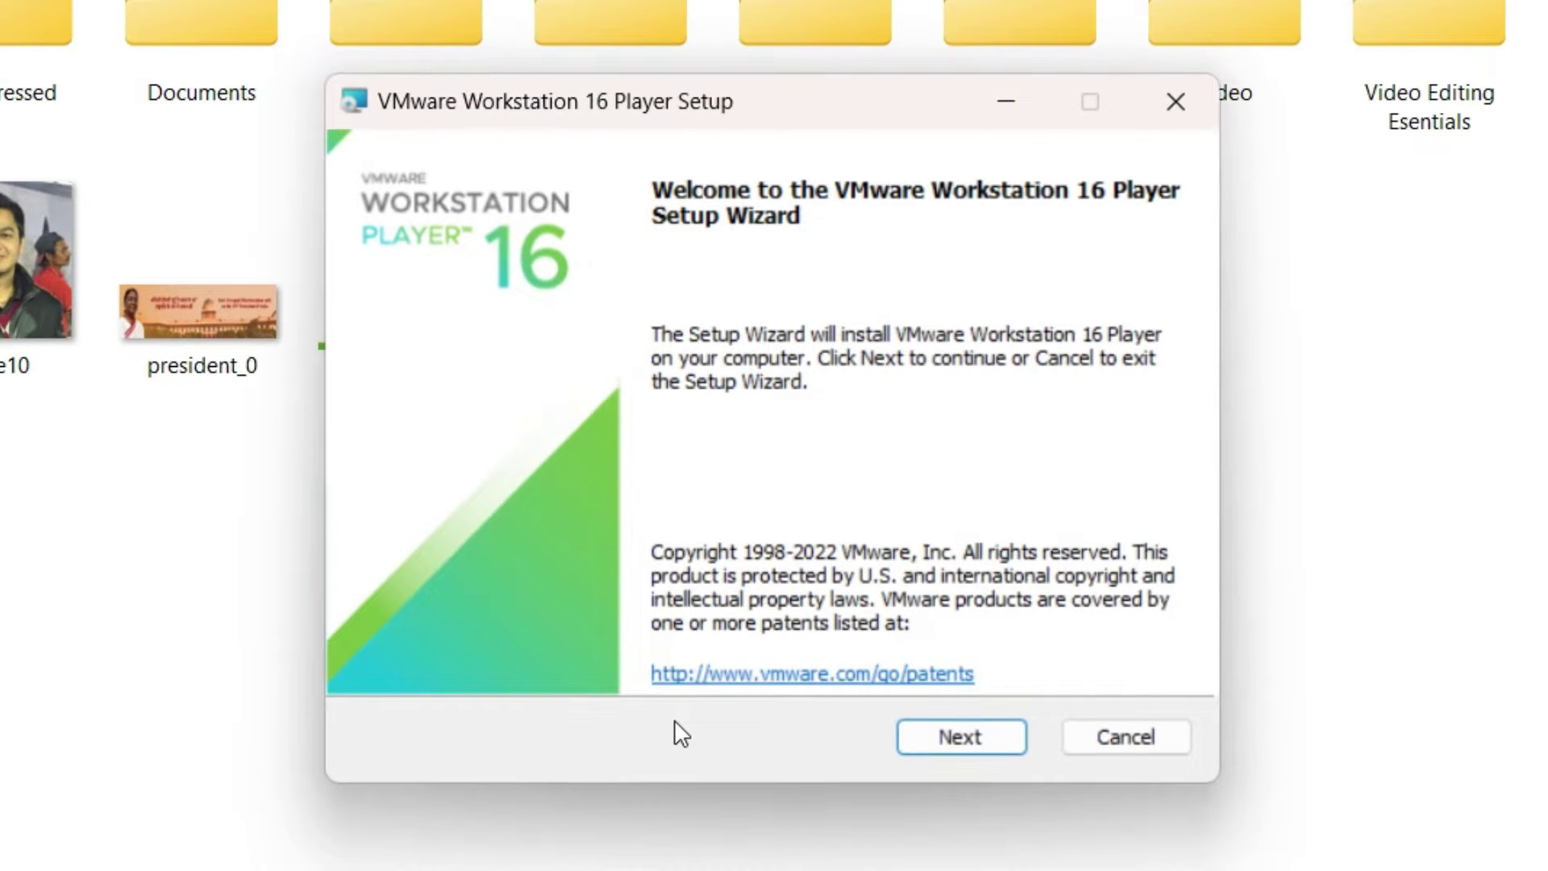
left_click(935, 738)
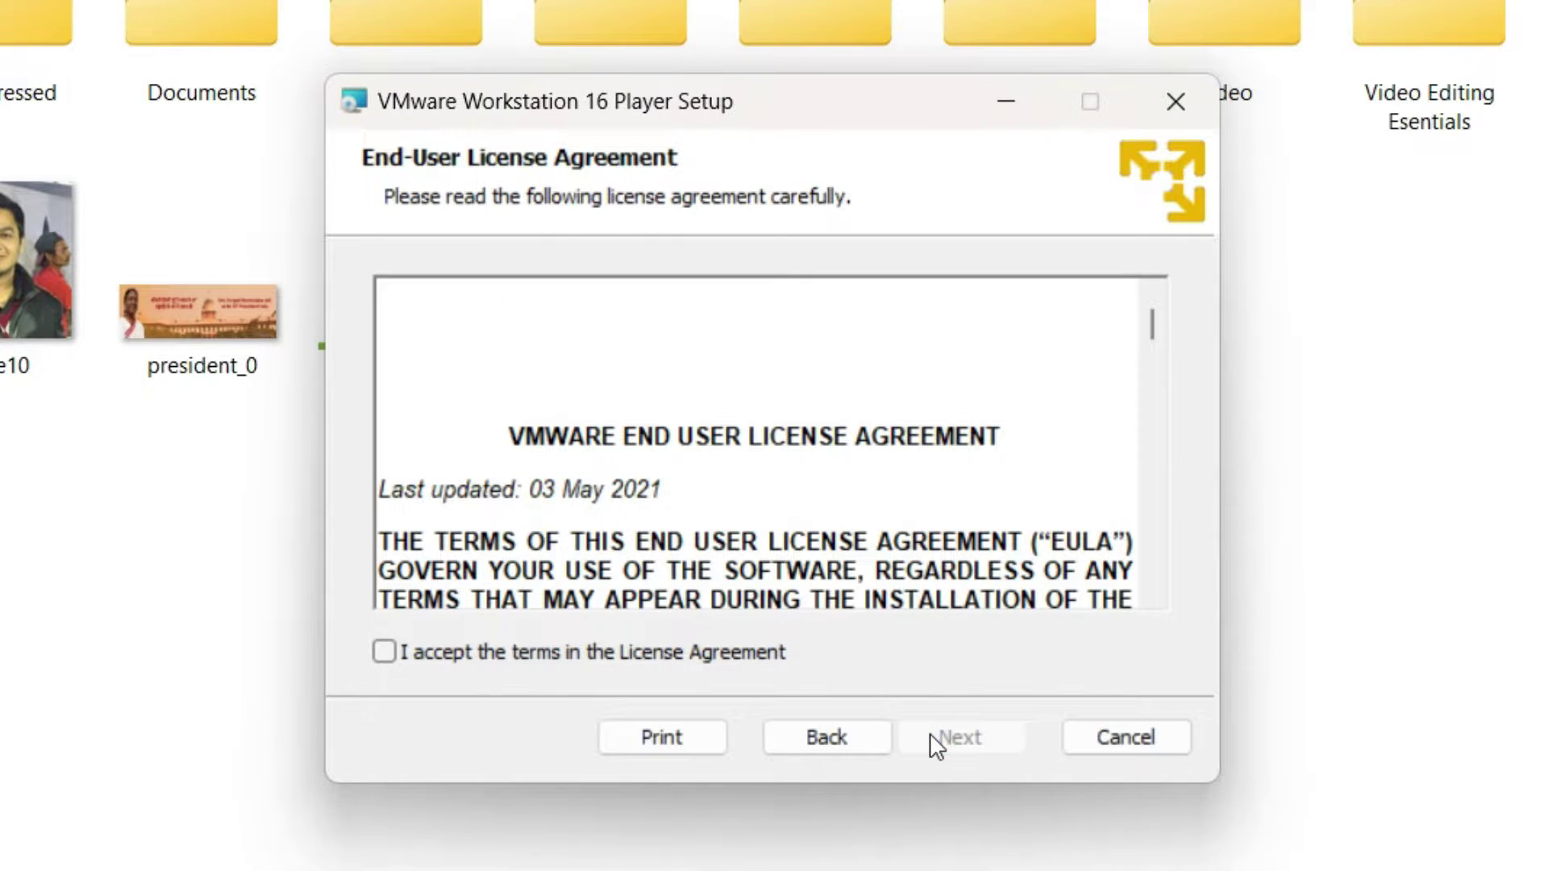
left_click(763, 652)
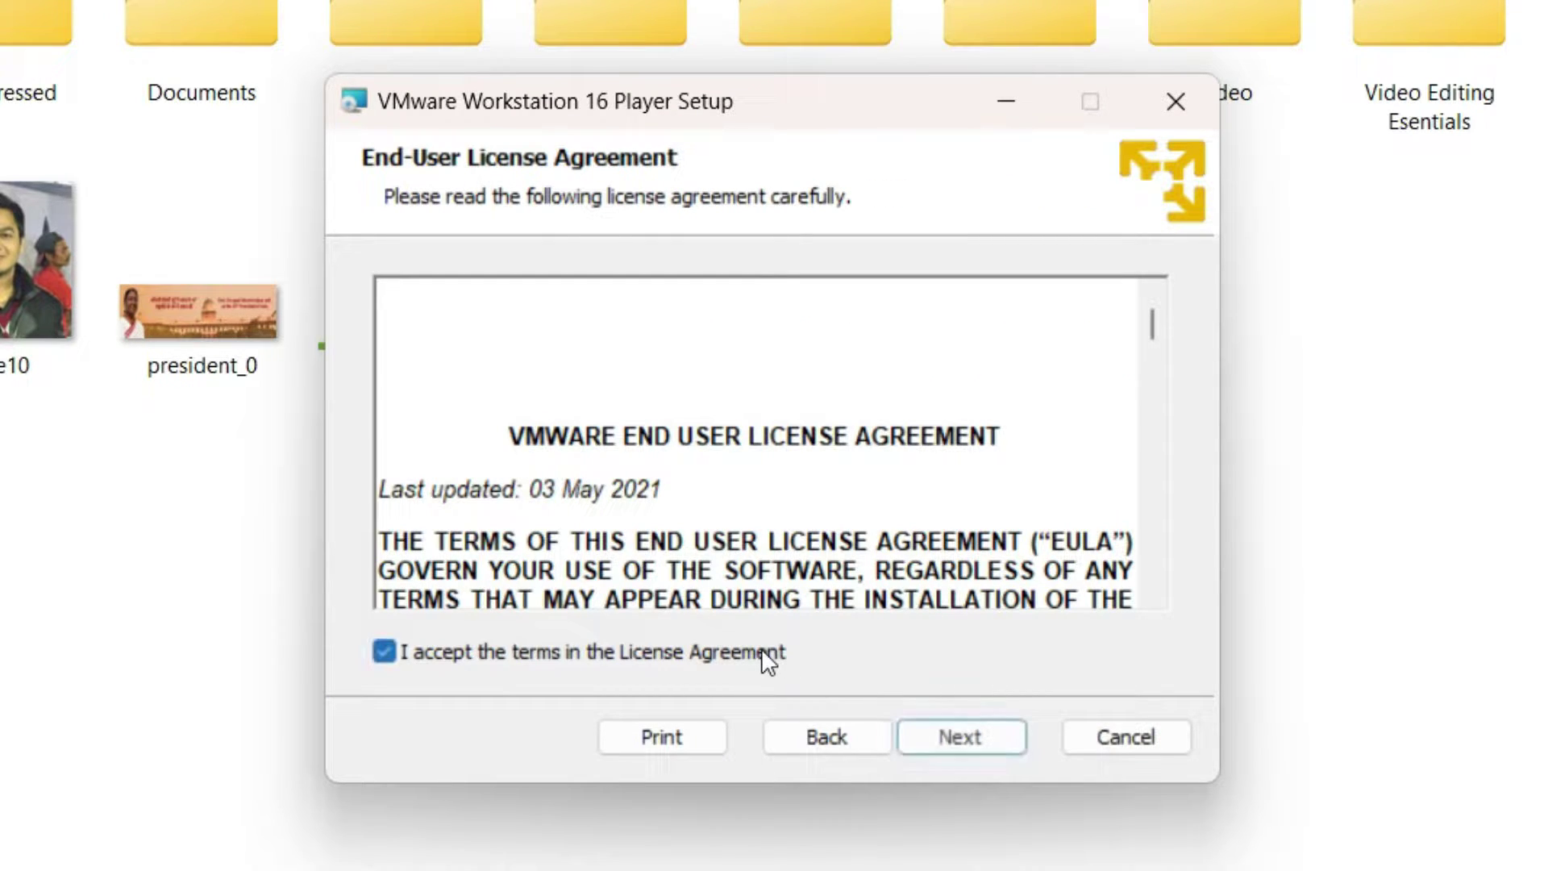
left_click(922, 733)
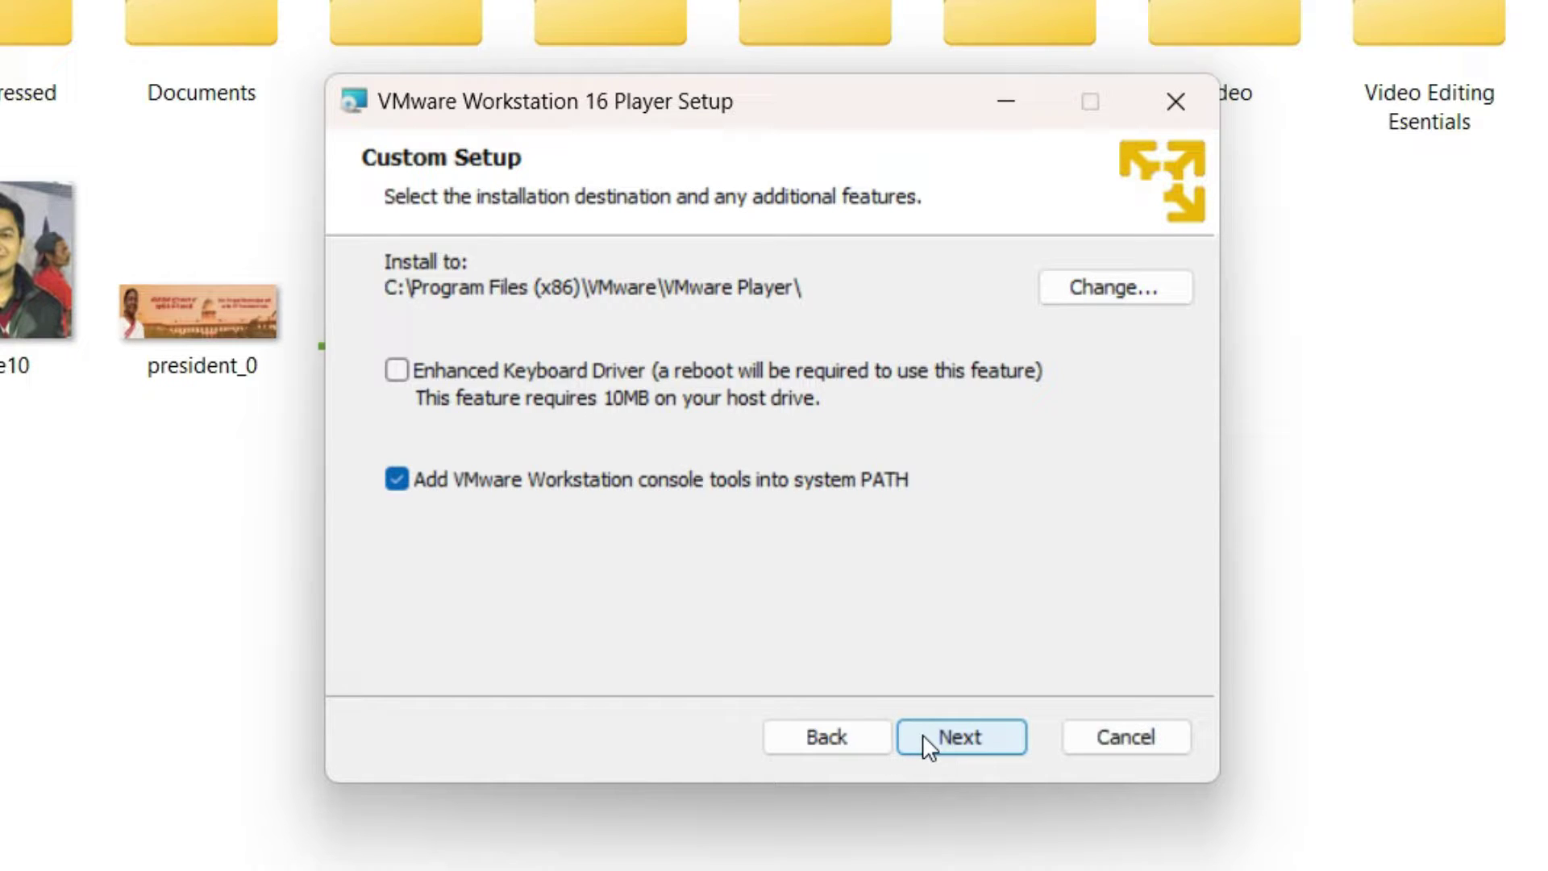
Install with the default location, user experience settings and both shortcuts, then close the finished wizard.
left_click(922, 734)
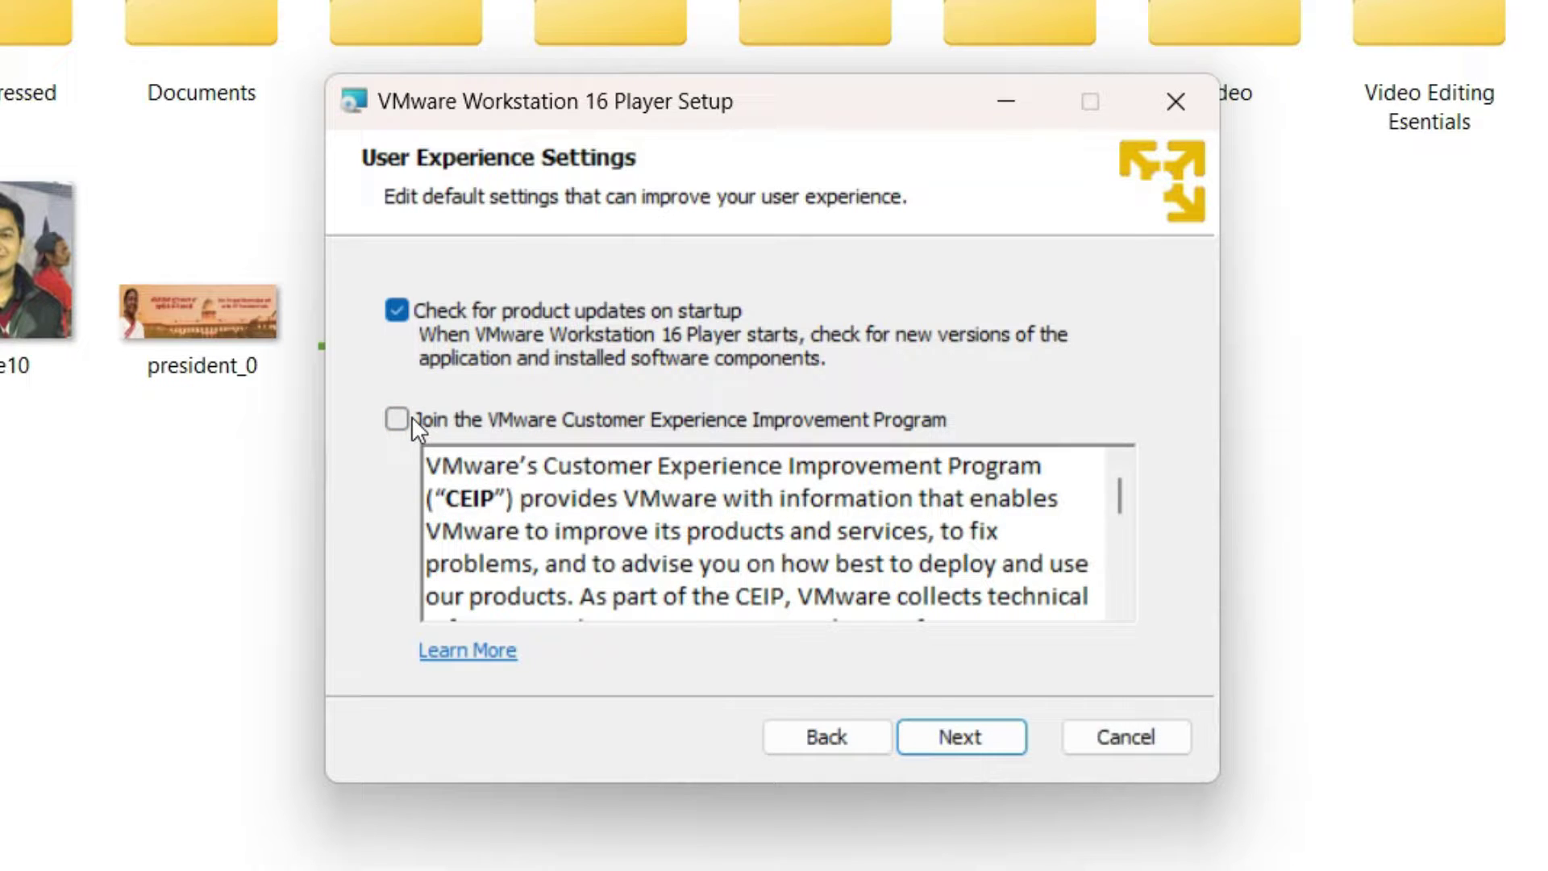
left_click(951, 747)
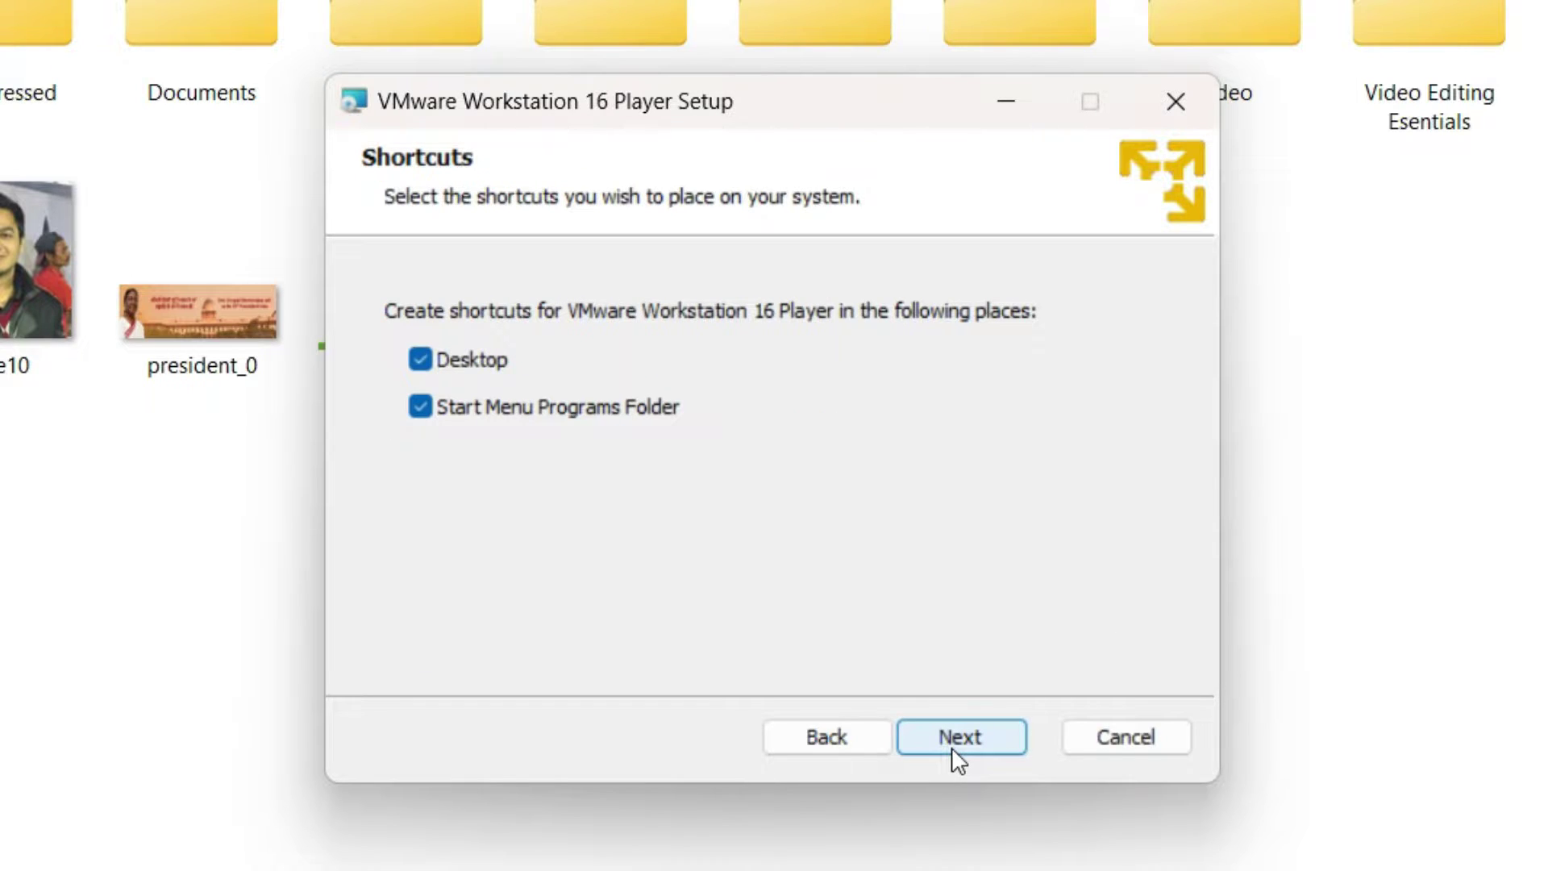
left_click(951, 737)
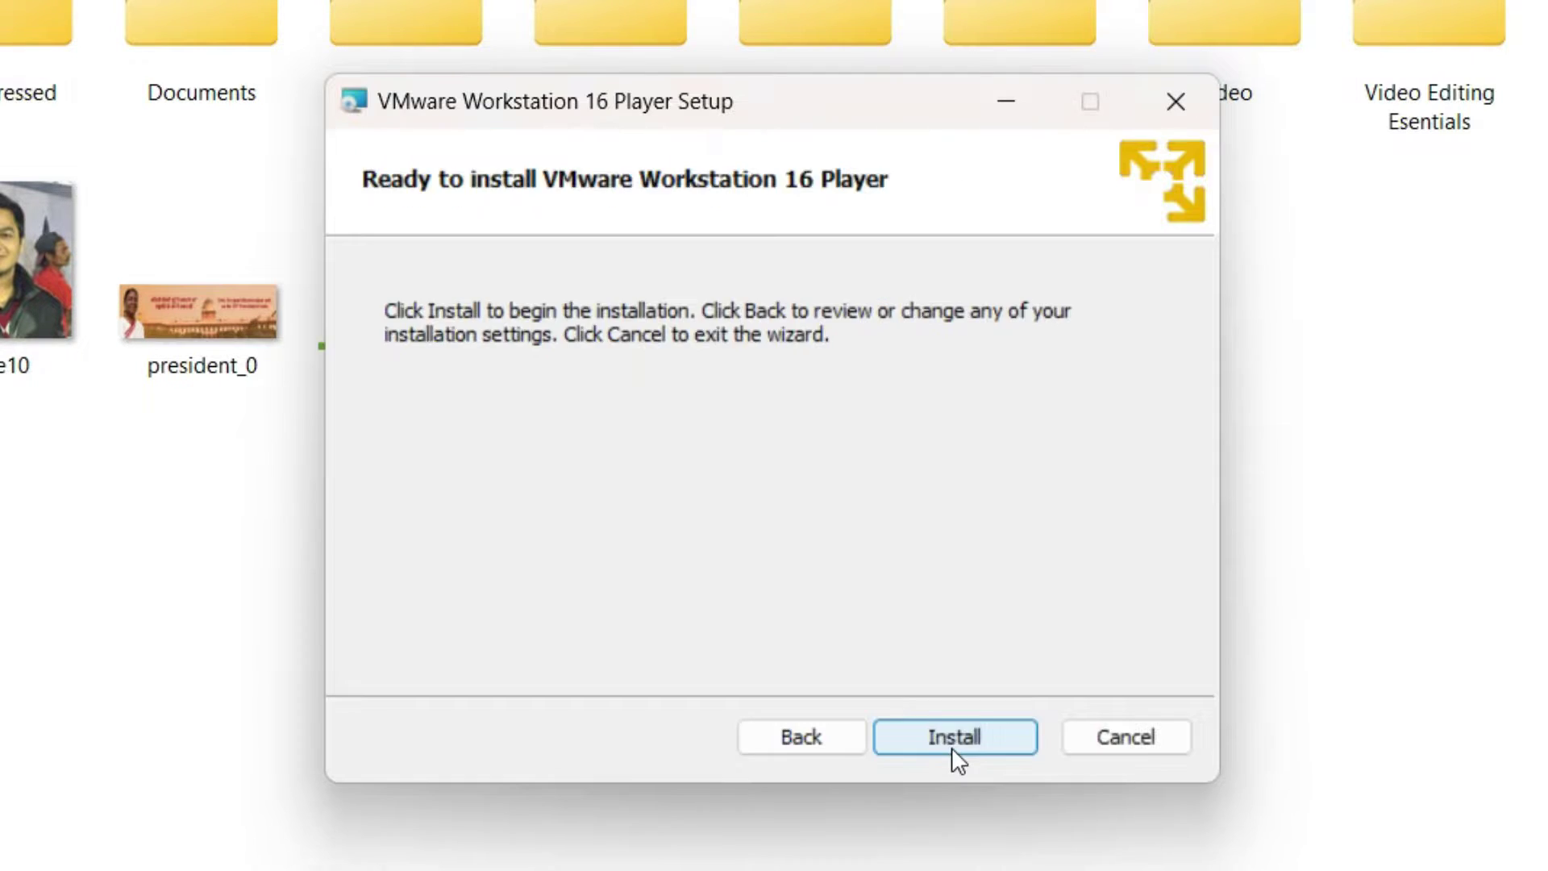
left_click(952, 748)
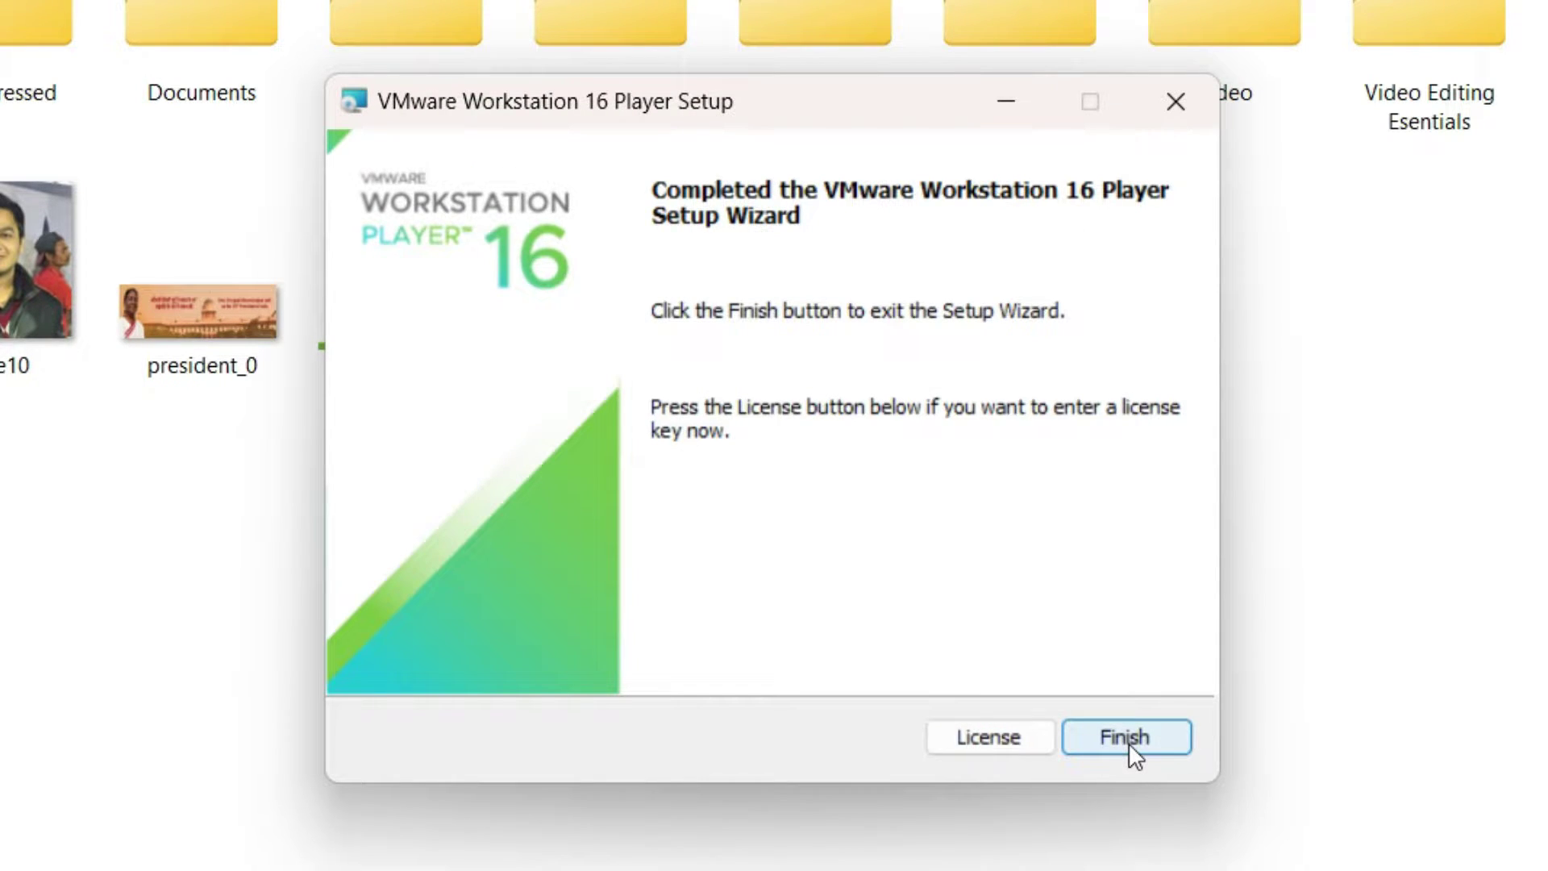
left_click(1133, 738)
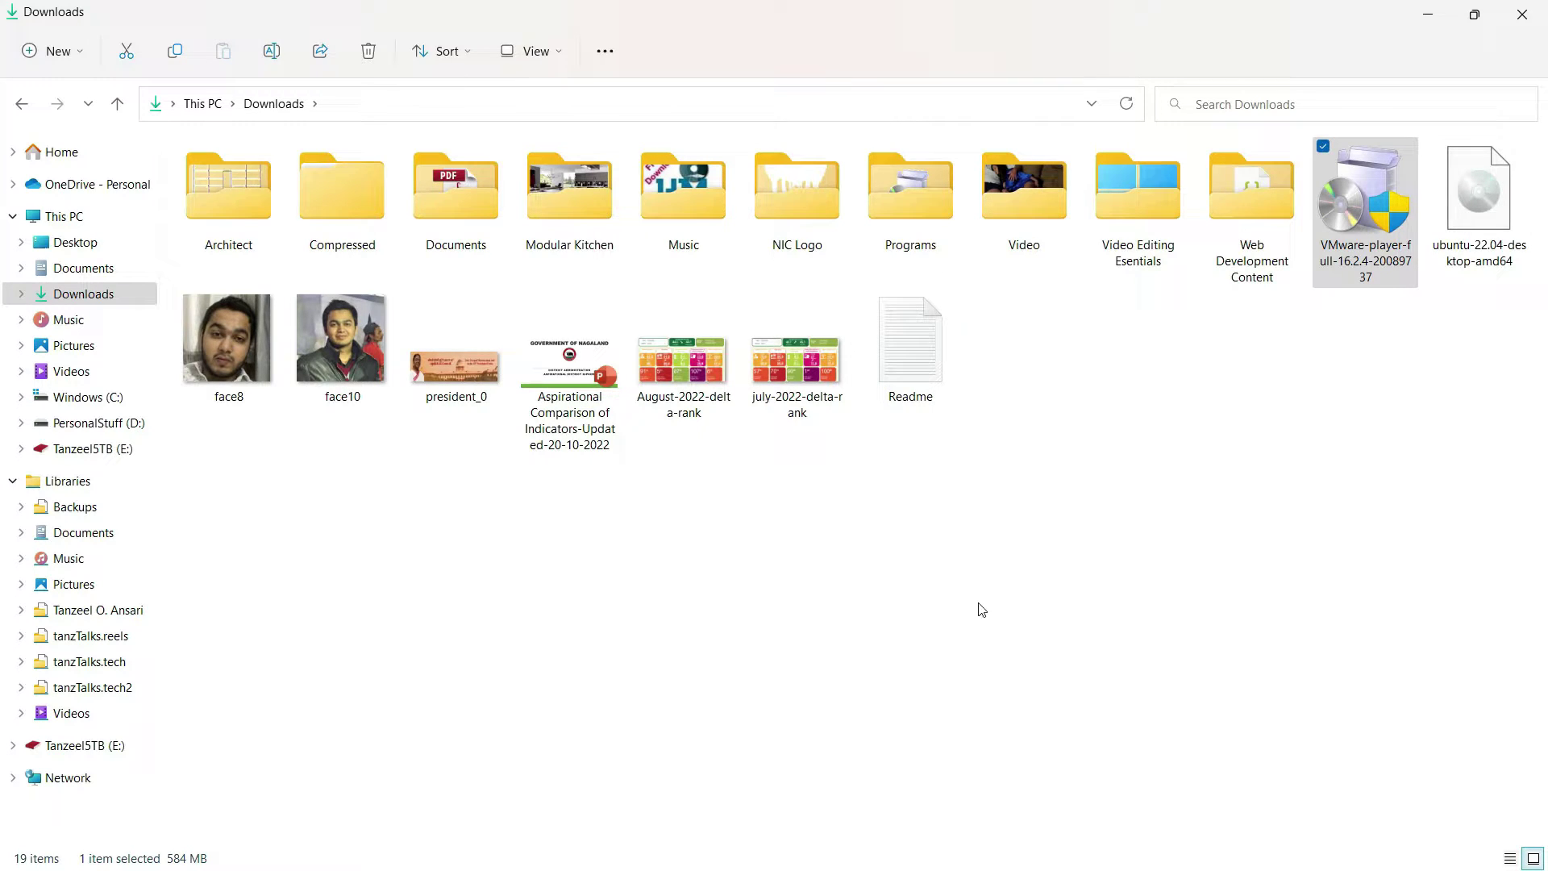
Minimize File Explorer and highlight step 3, Unlock VMware to Install macOS Ventura, in Notepad.
left_click(1427, 14)
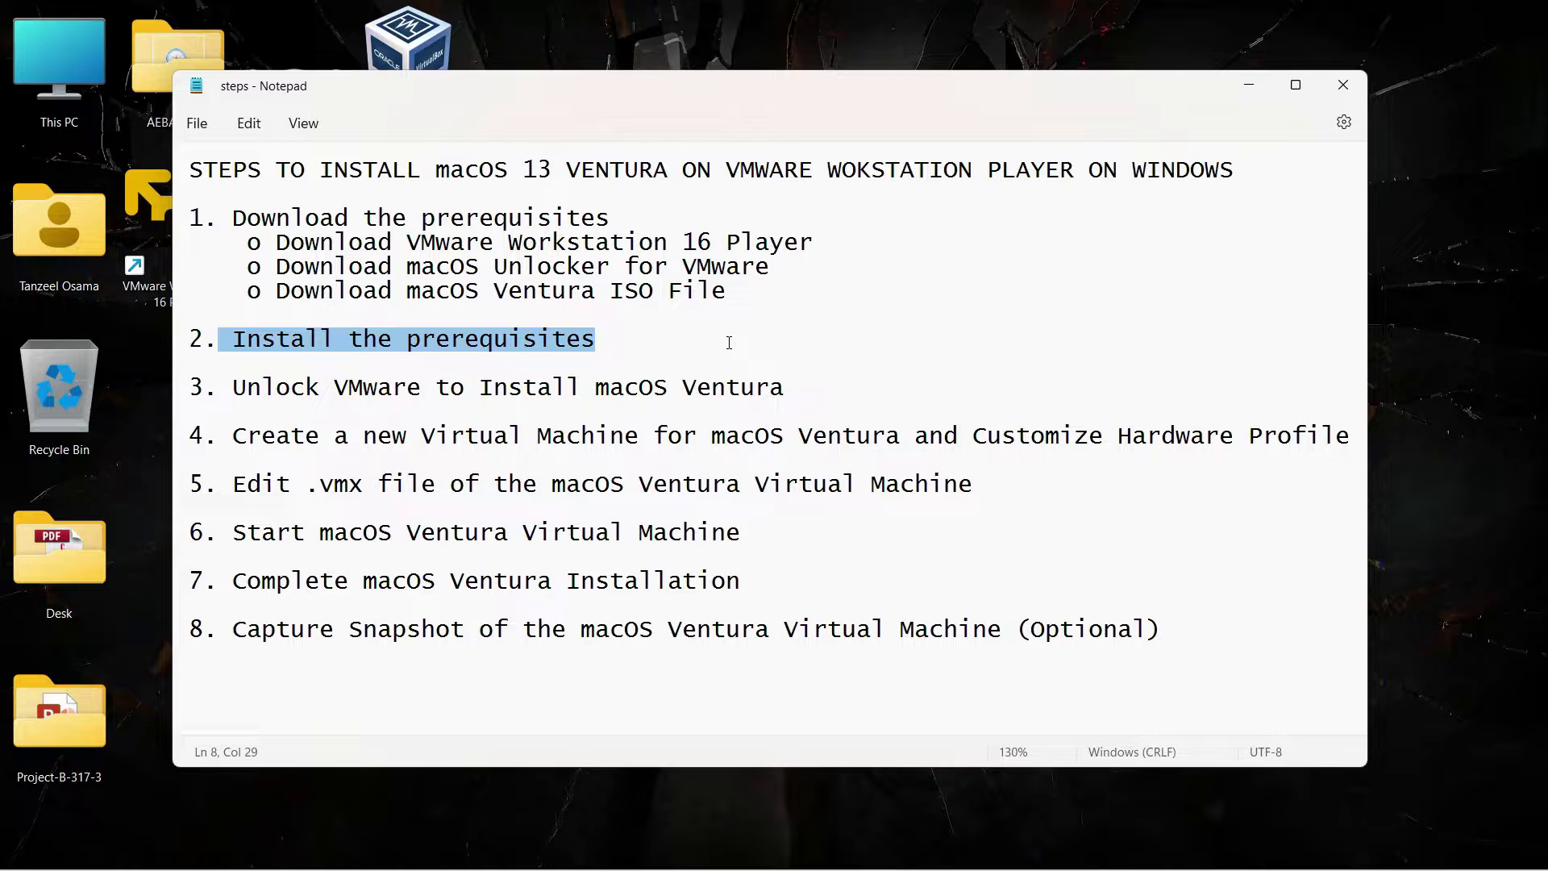
left_click_drag(234, 387, 796, 394)
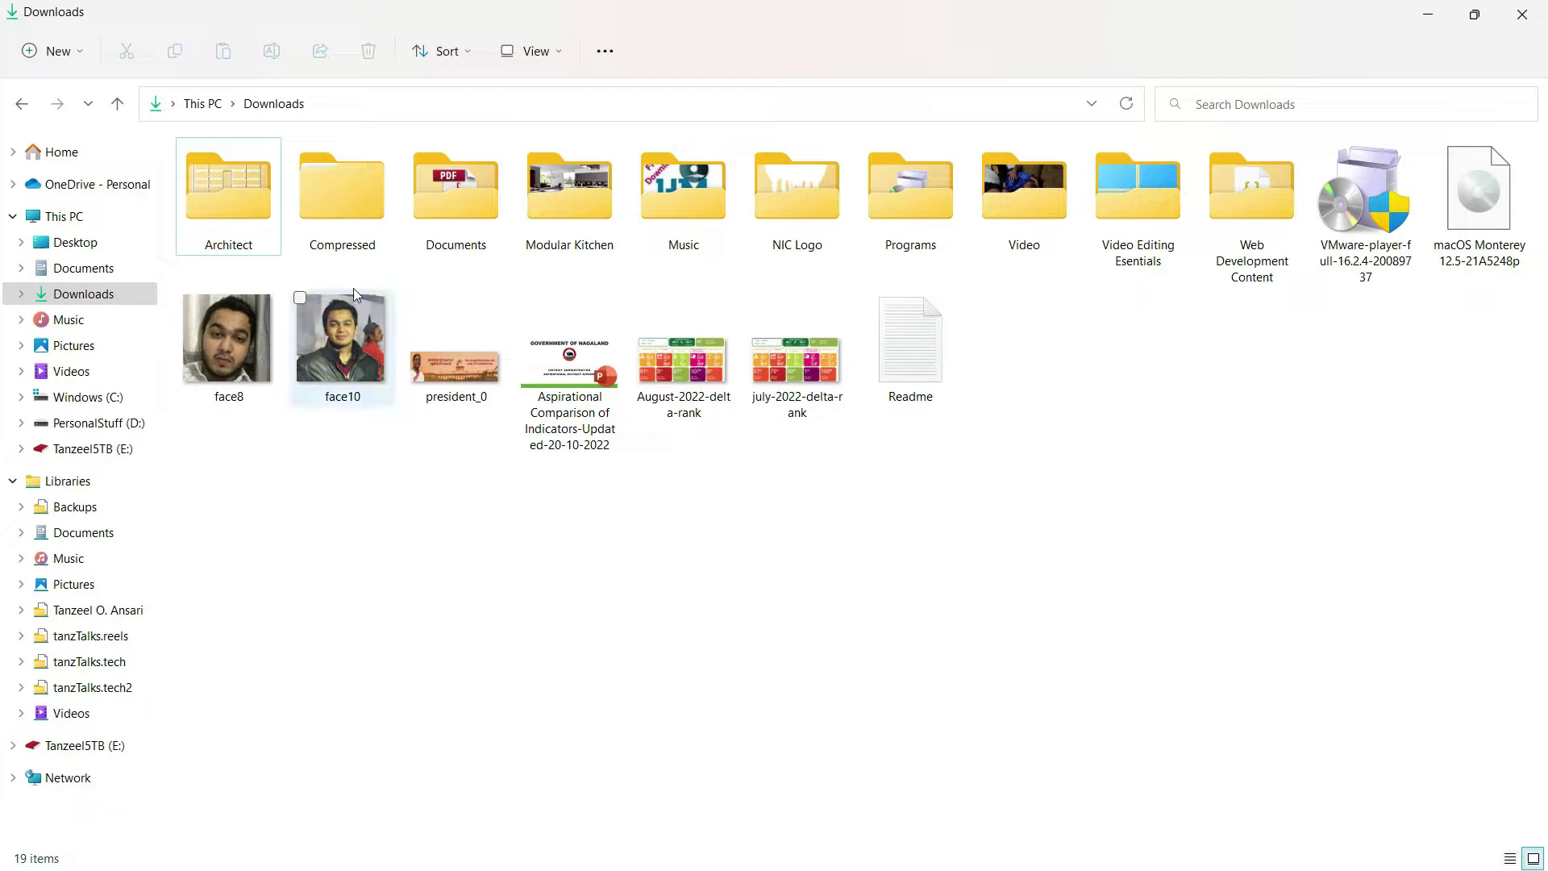
Extract the unlocker zip in Downloads\Compressed and run its win-install script as administrator.
double_click(342, 236)
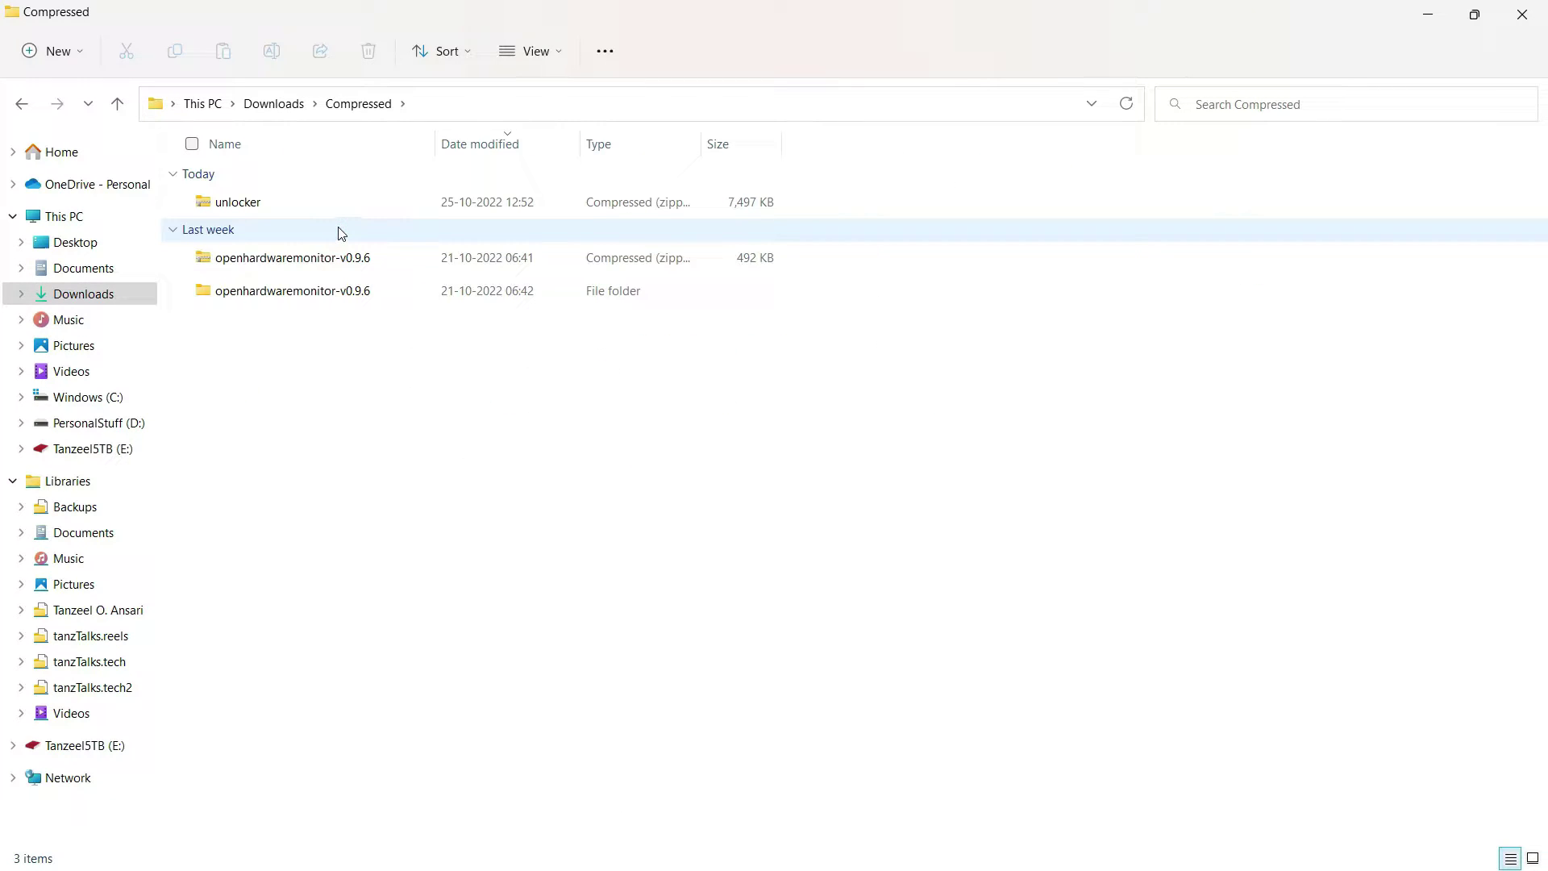
double_click(350, 208)
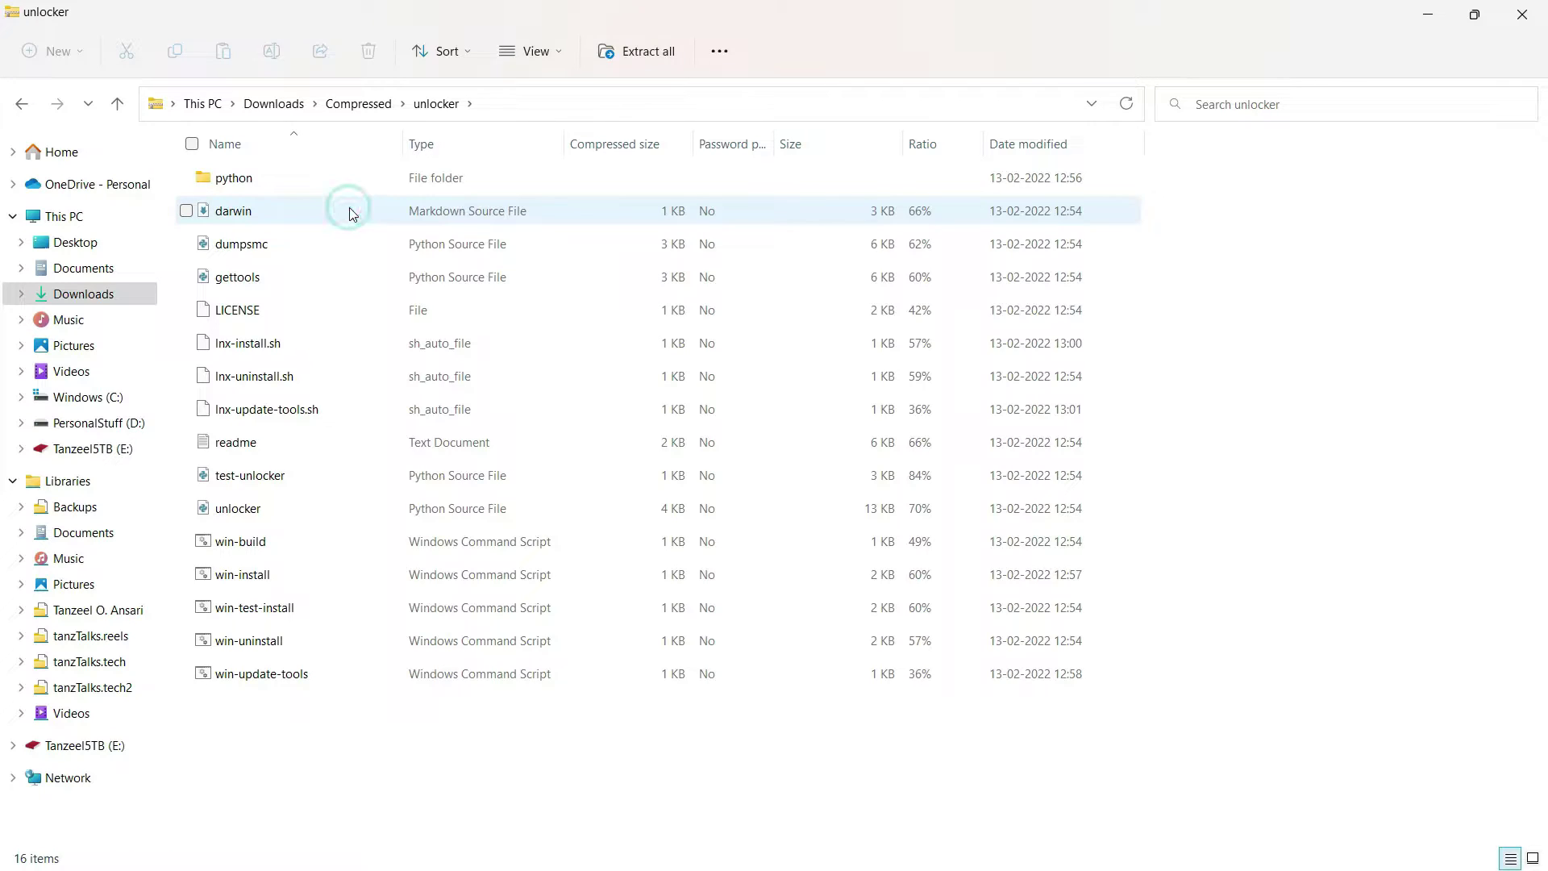
left_click(640, 58)
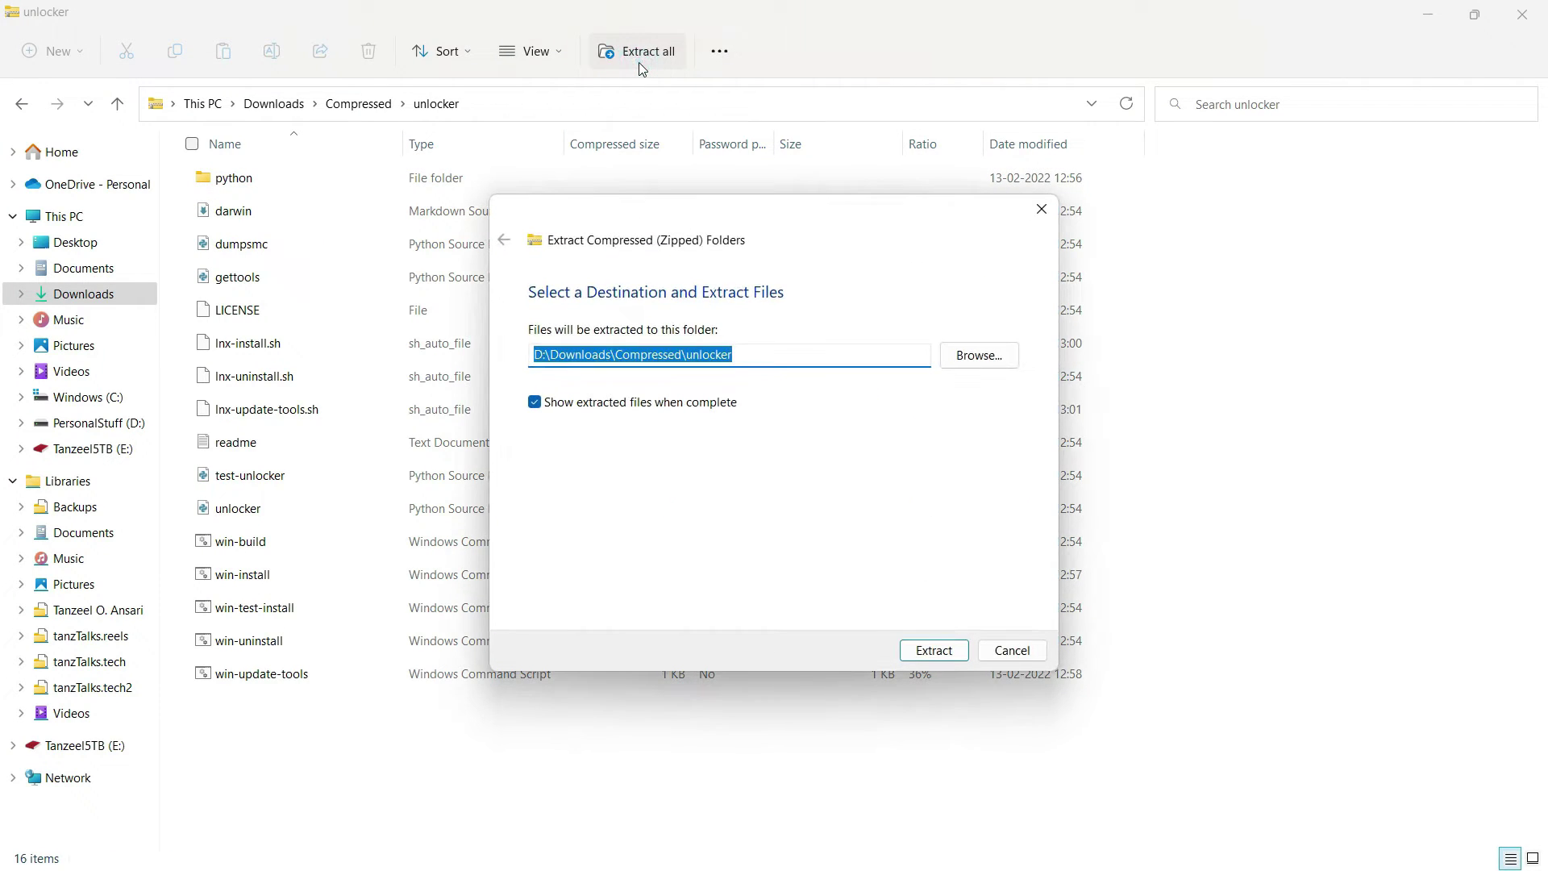
left_click(940, 653)
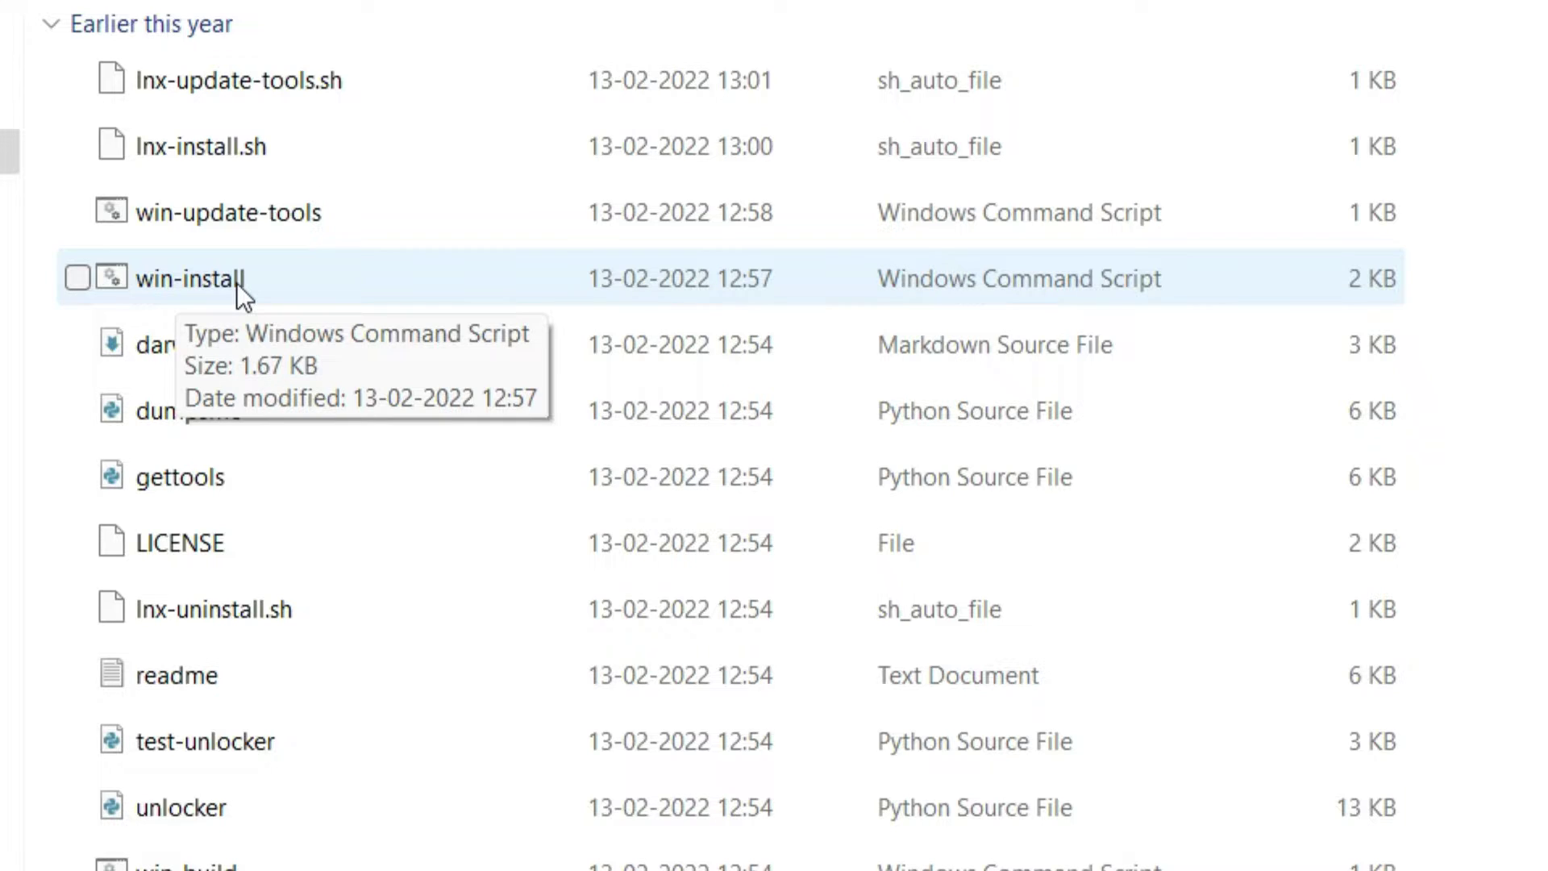
right_click(237, 284)
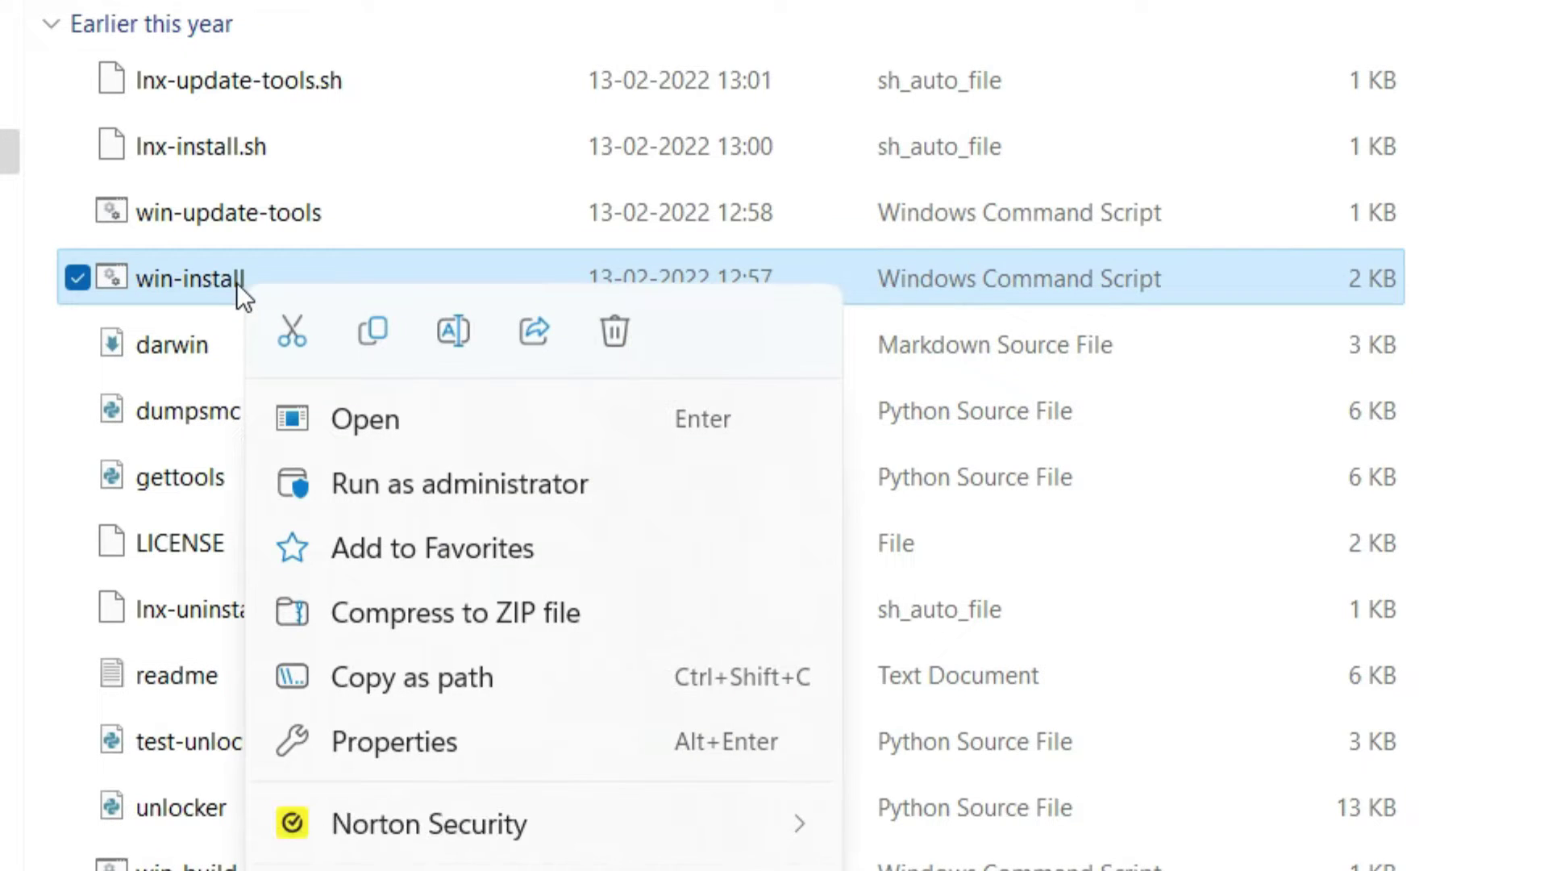
left_click(476, 487)
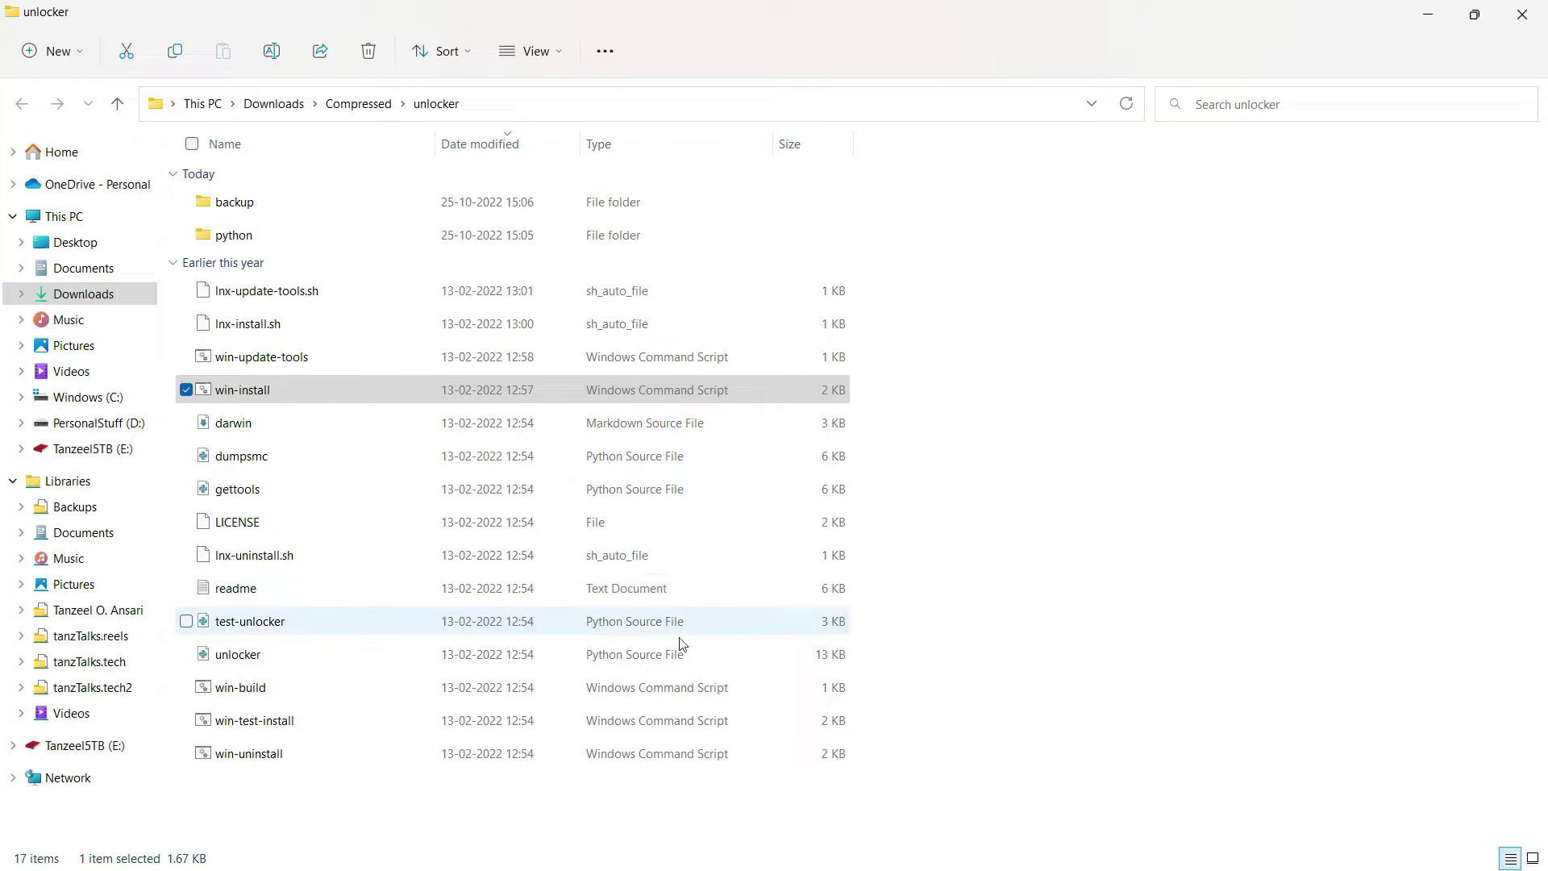
Close the unlocker folder, highlight step 4 in Notepad, and launch VMware Workstation 16 Player.
left_click(1522, 14)
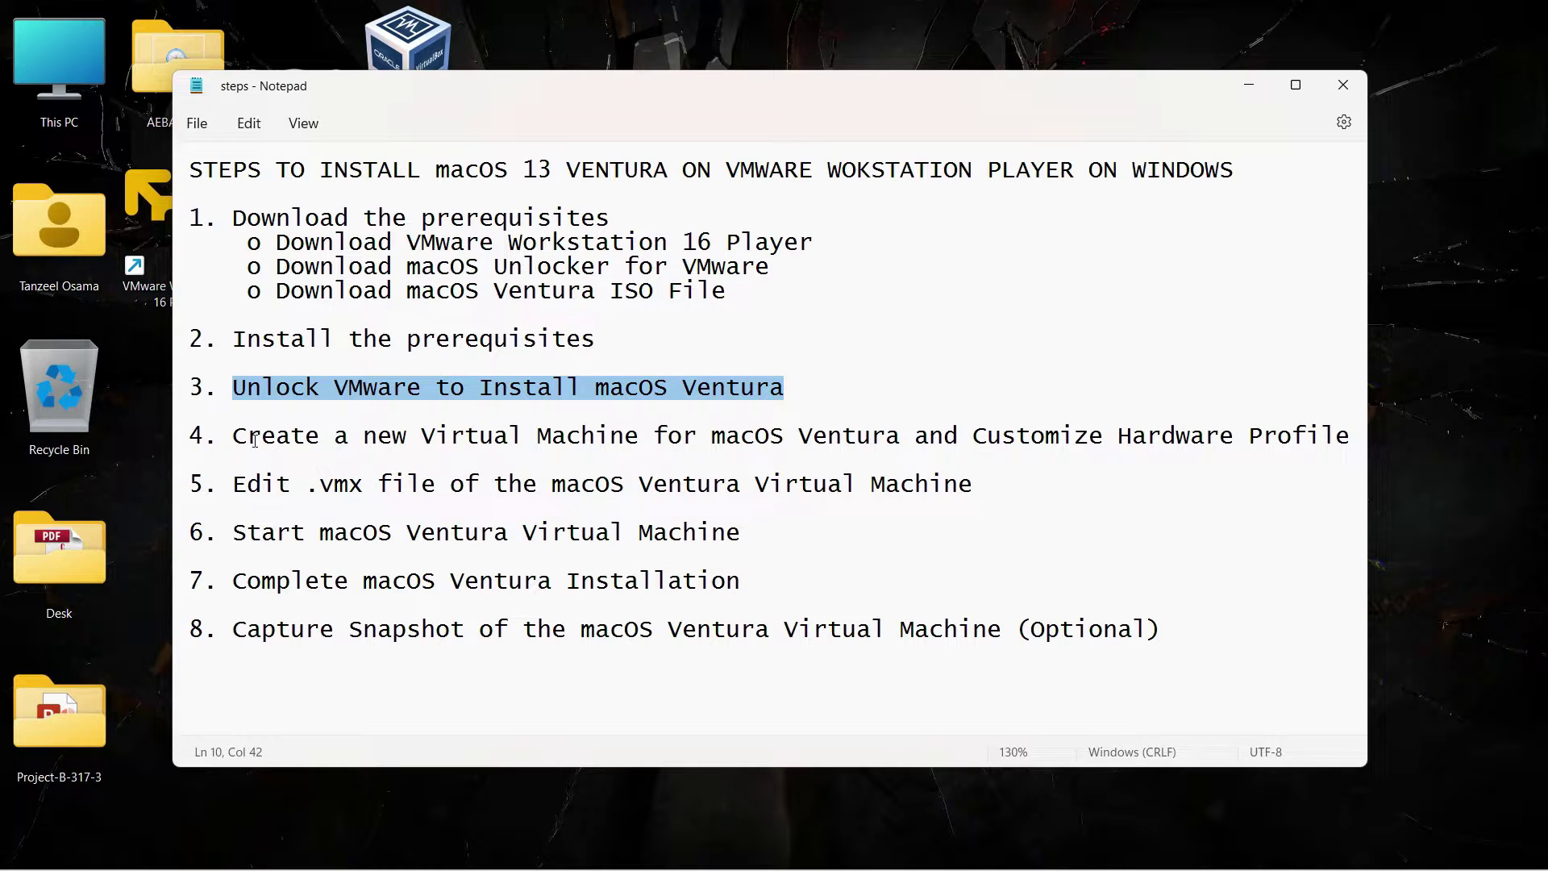
left_click_drag(218, 435, 881, 424)
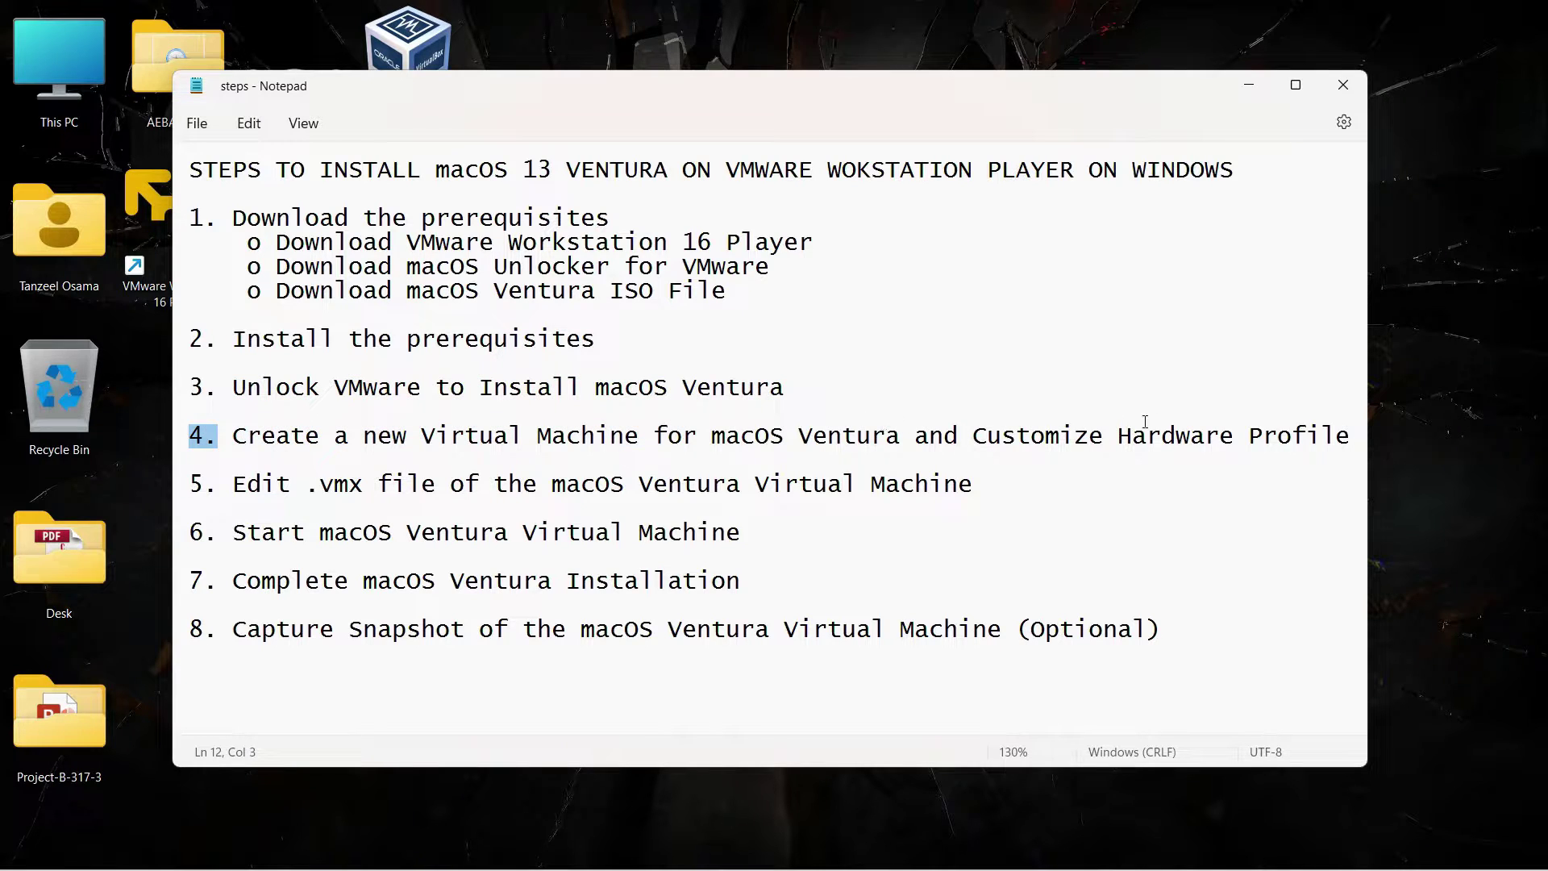
left_click_drag(1145, 422, 1354, 433)
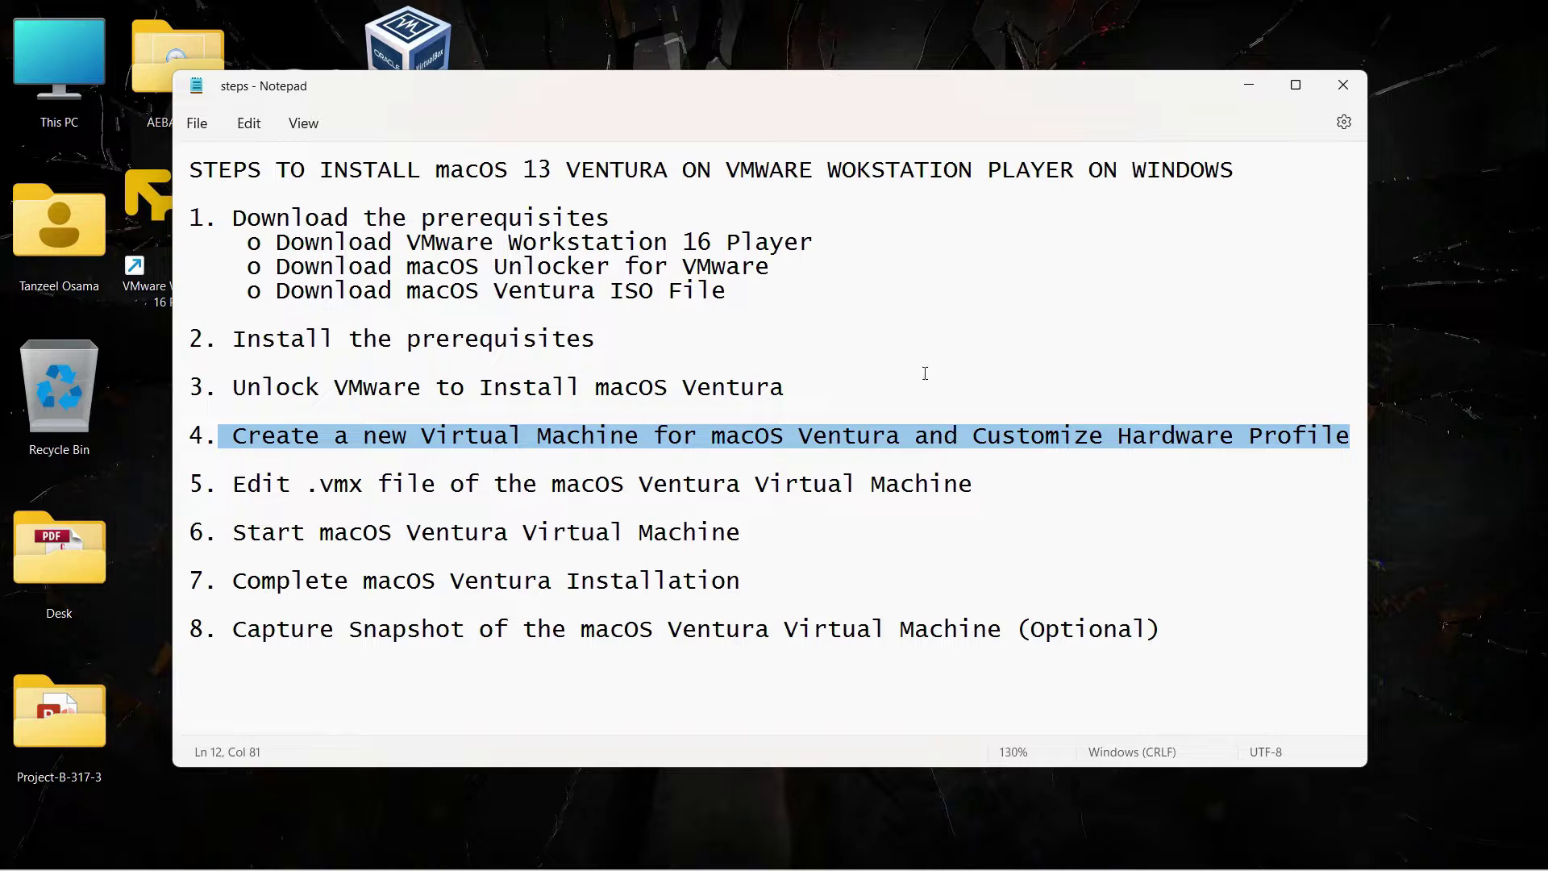
left_click(1248, 84)
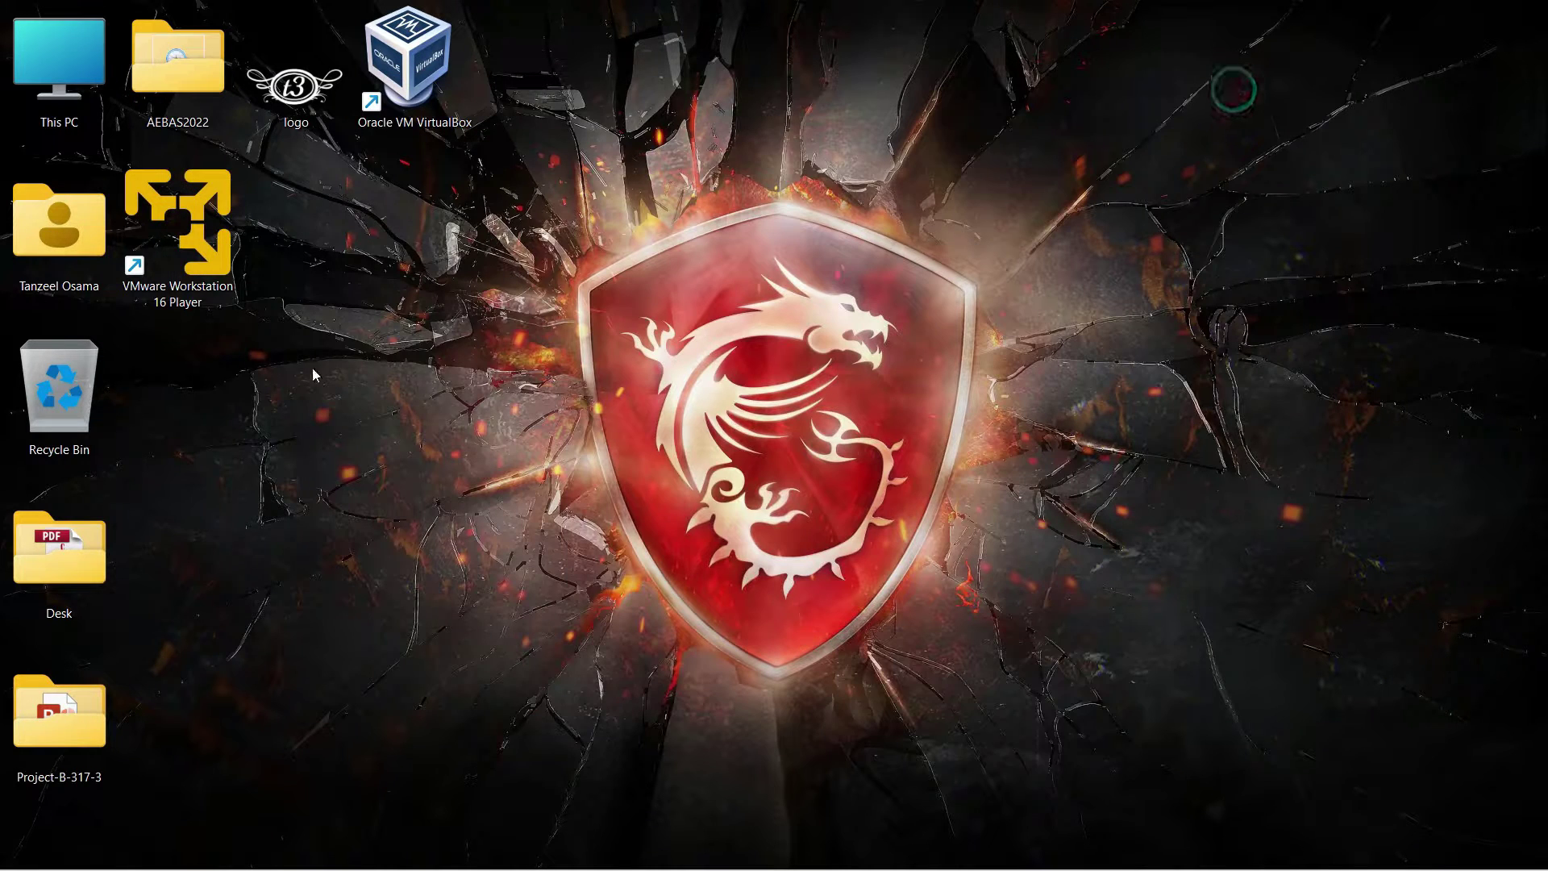
double_click(193, 254)
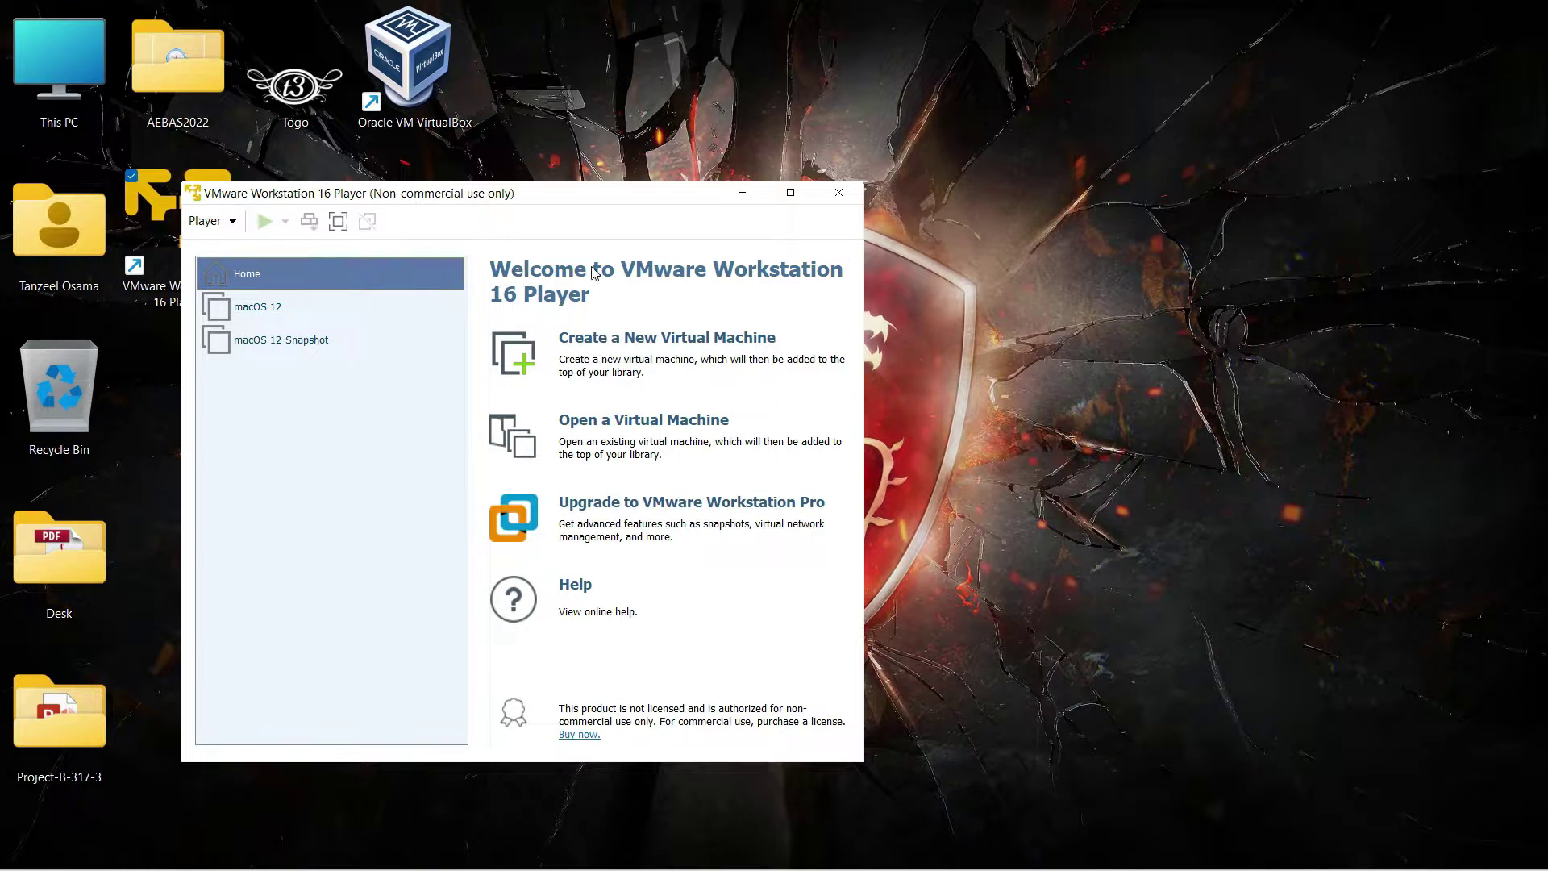
Start a new virtual machine and choose macOS 13 as its guest OS version.
left_click(596, 342)
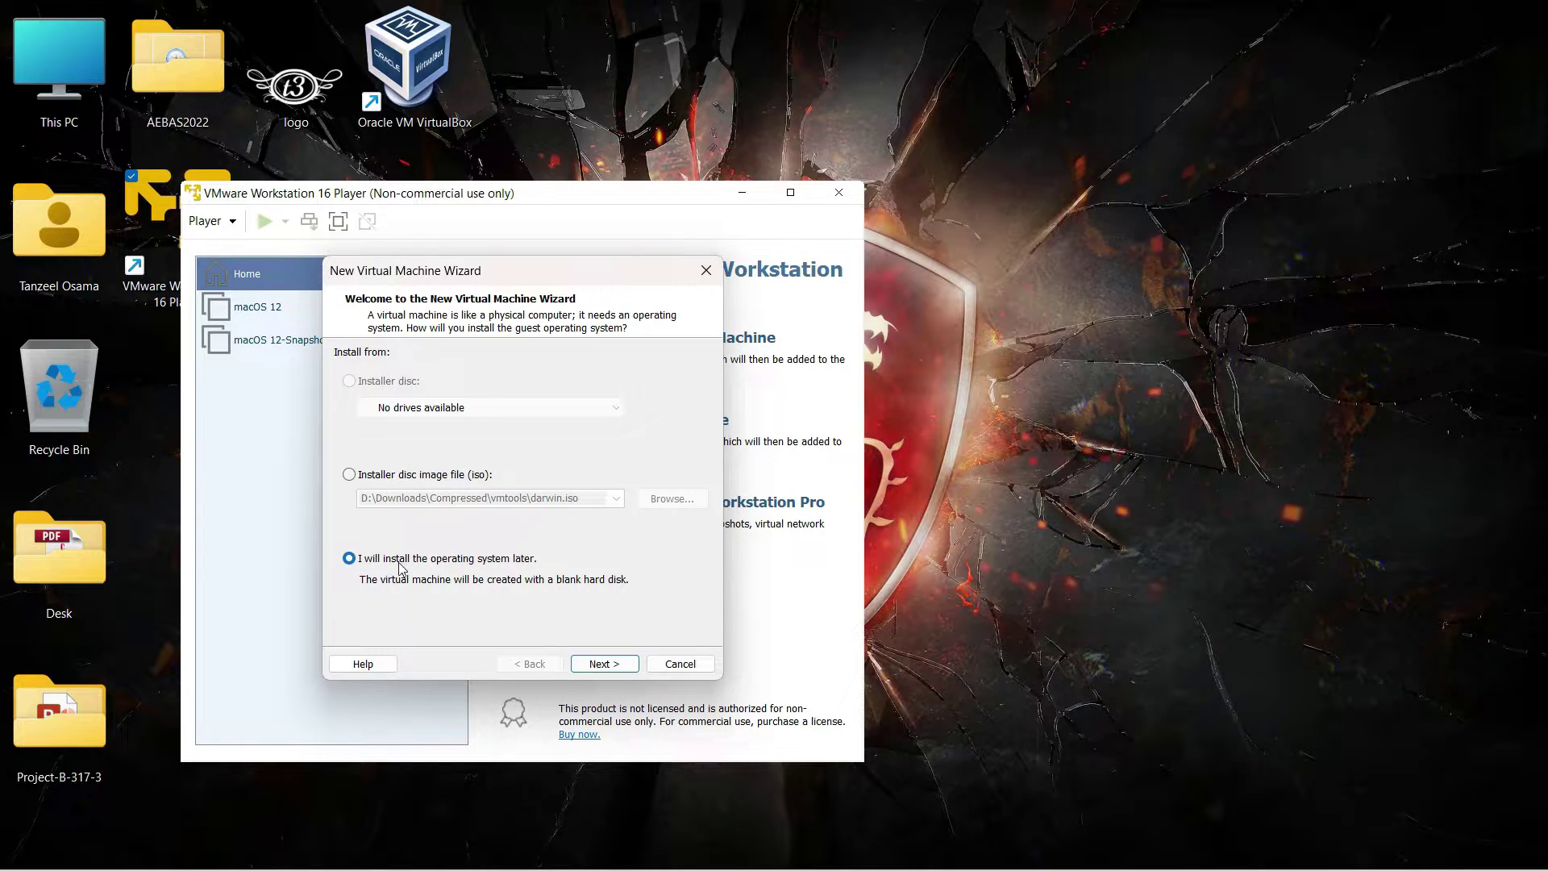
left_click(605, 664)
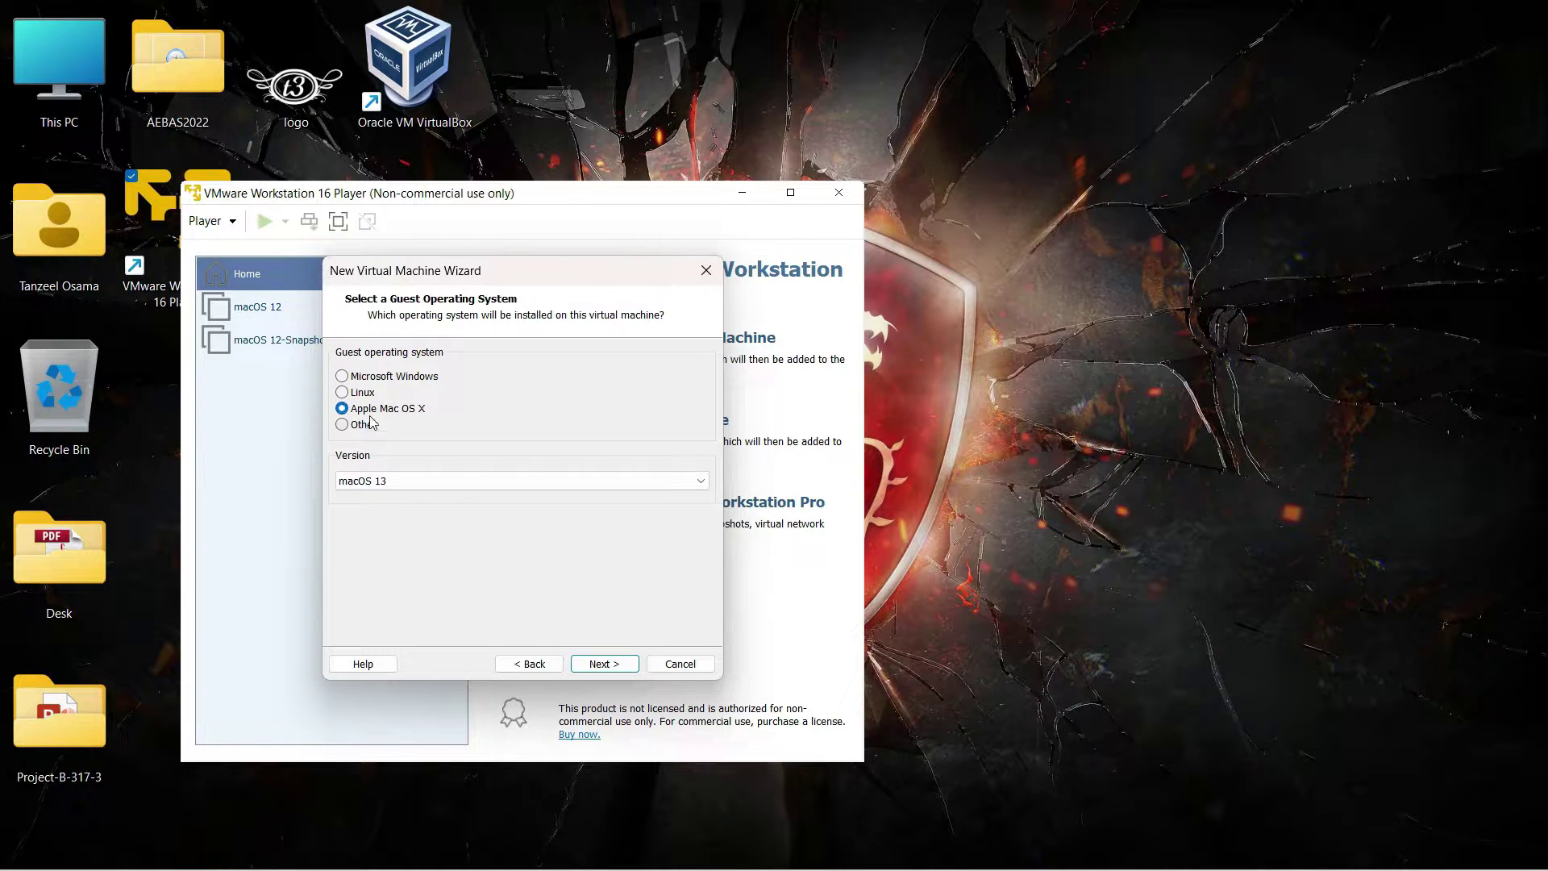
left_click(367, 482)
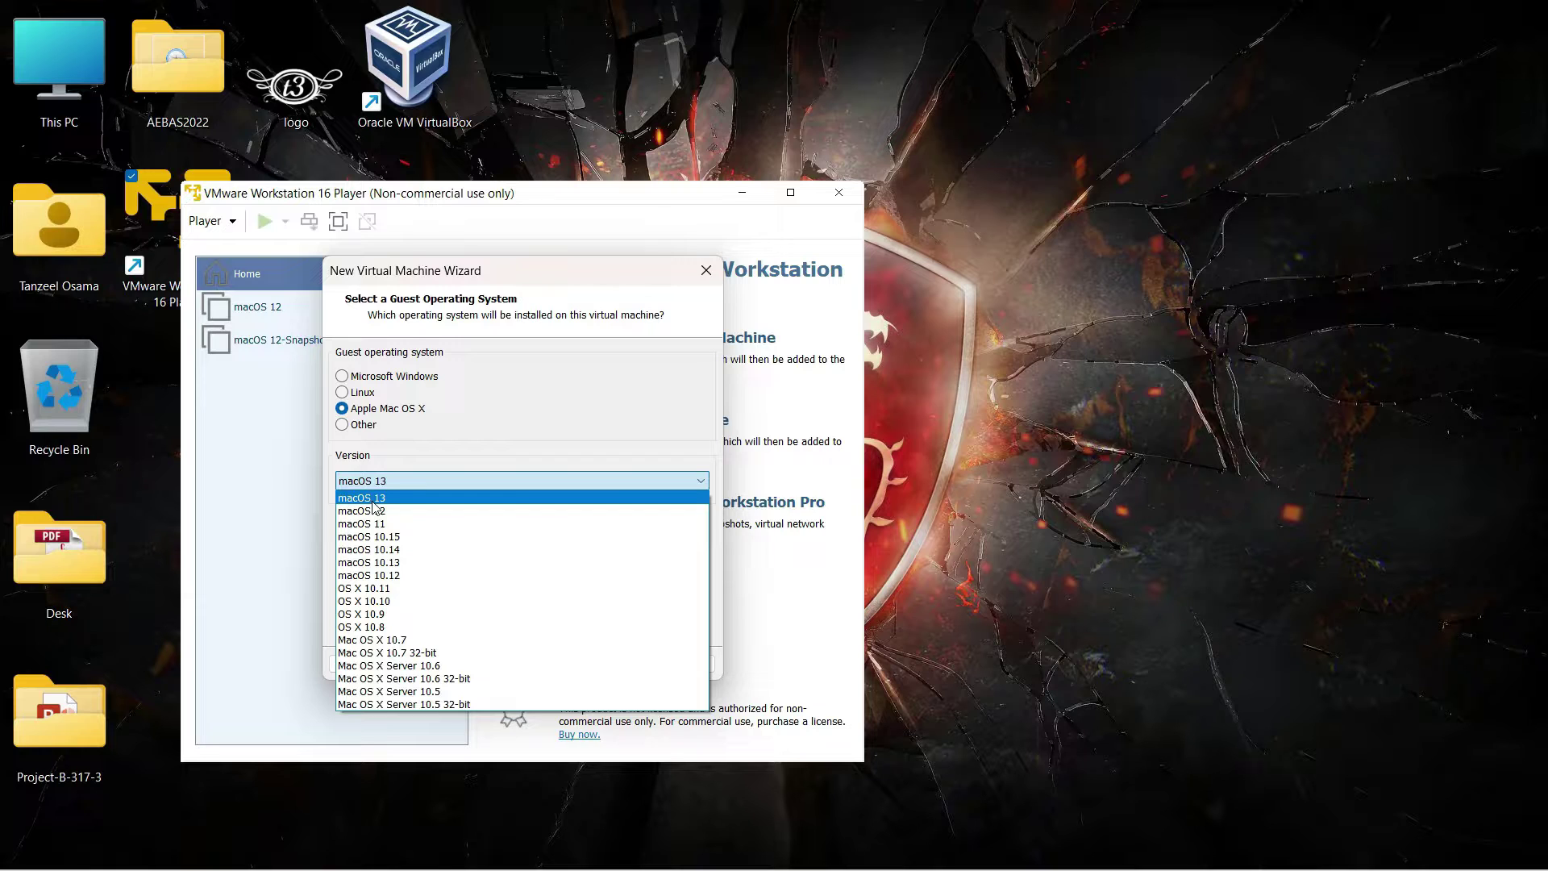
left_click(373, 499)
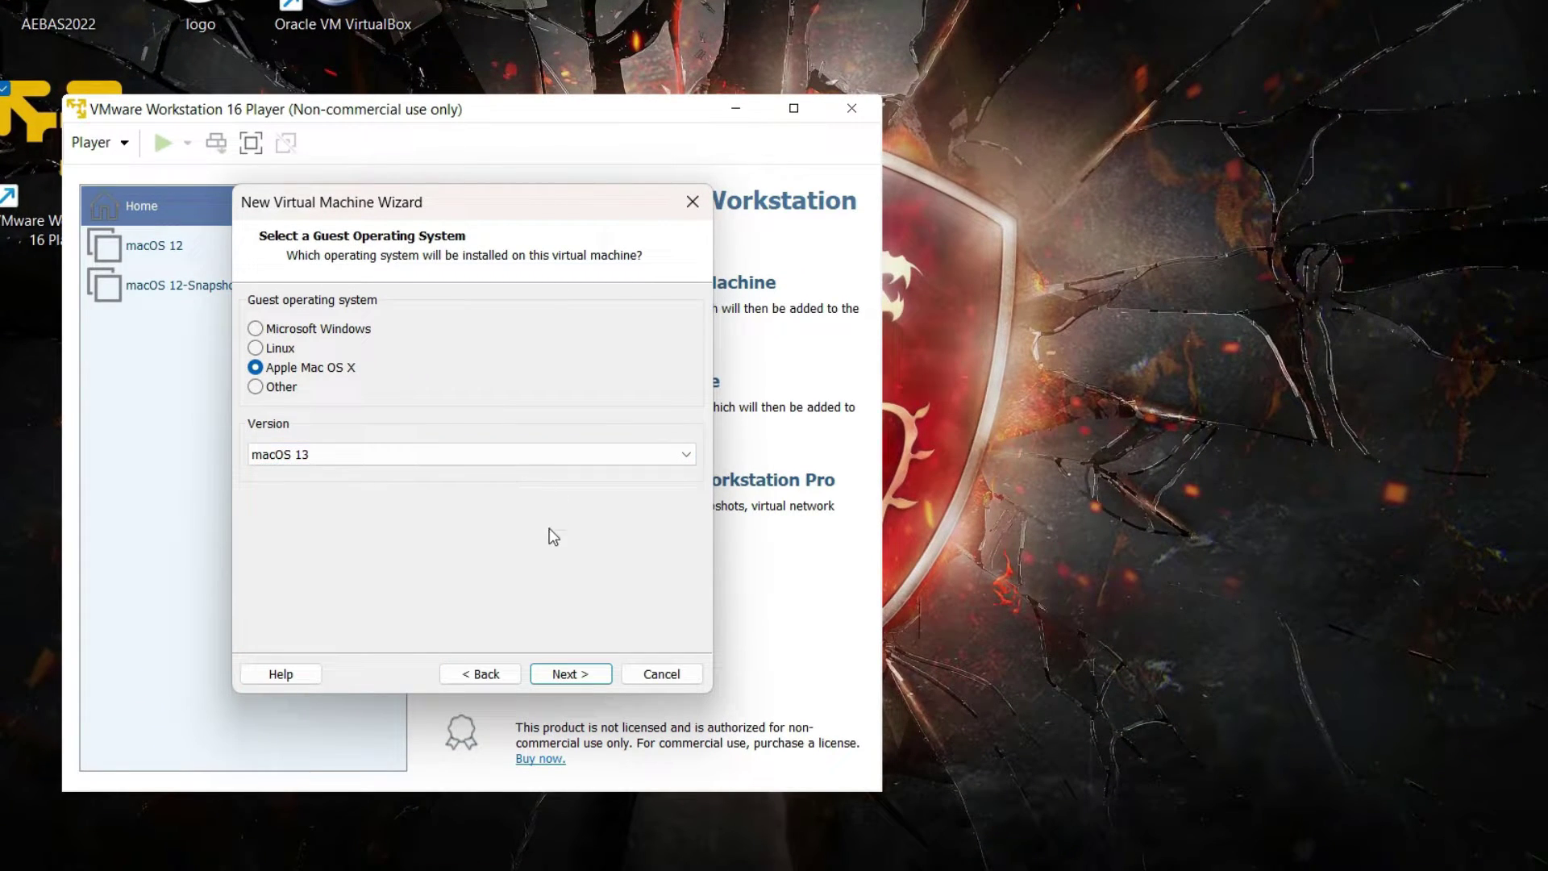
left_click(567, 674)
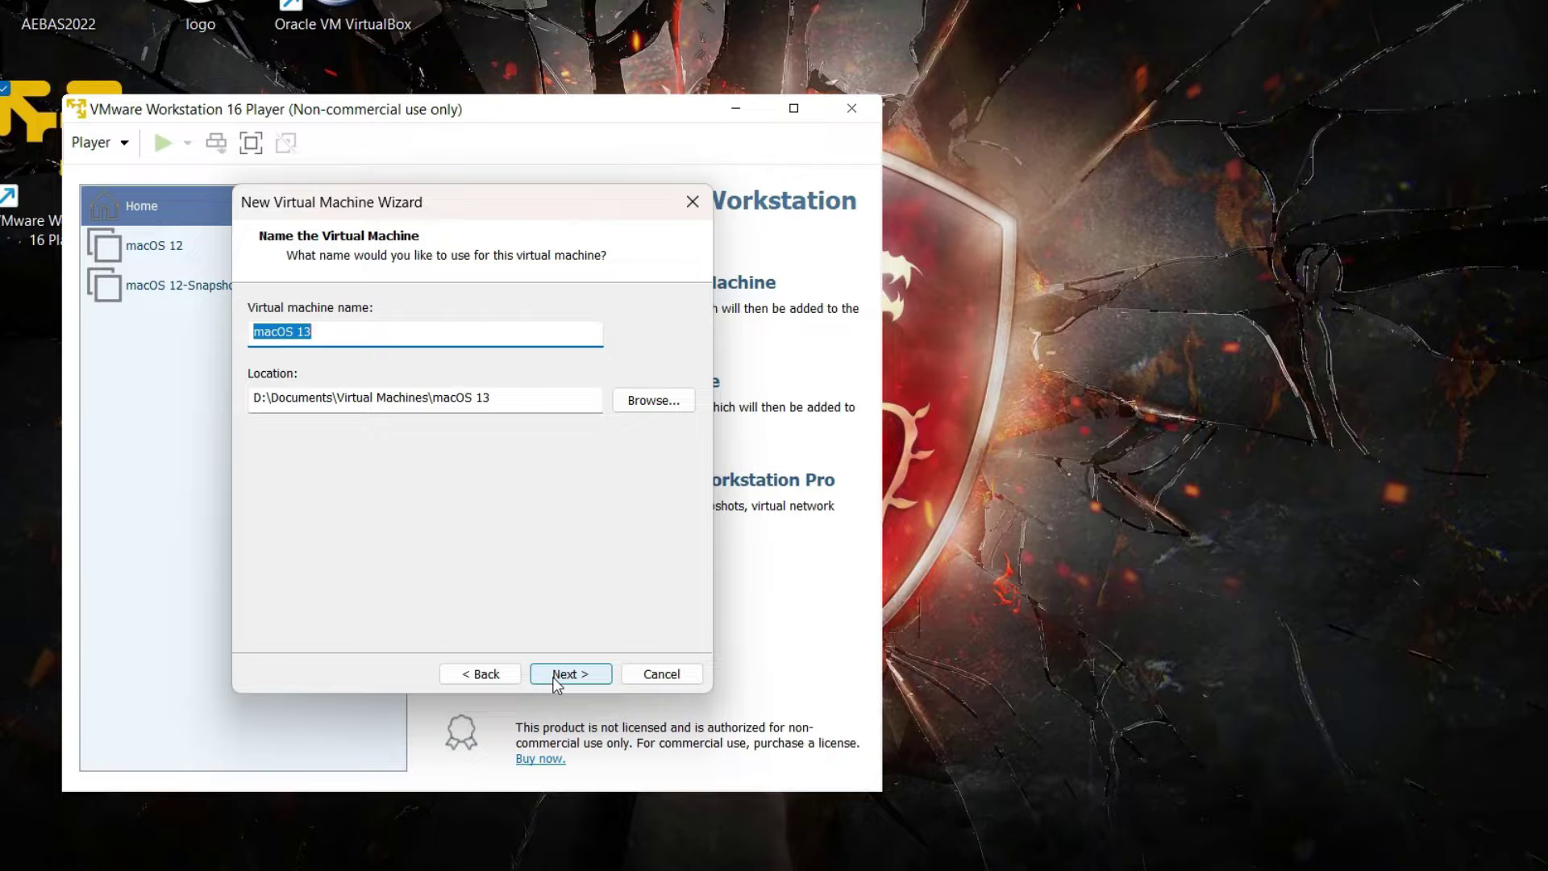
Name the VM 'macOS 13 Ventura' and set its maximum disk size to 120 GB.
left_click(319, 331)
type("Vent")
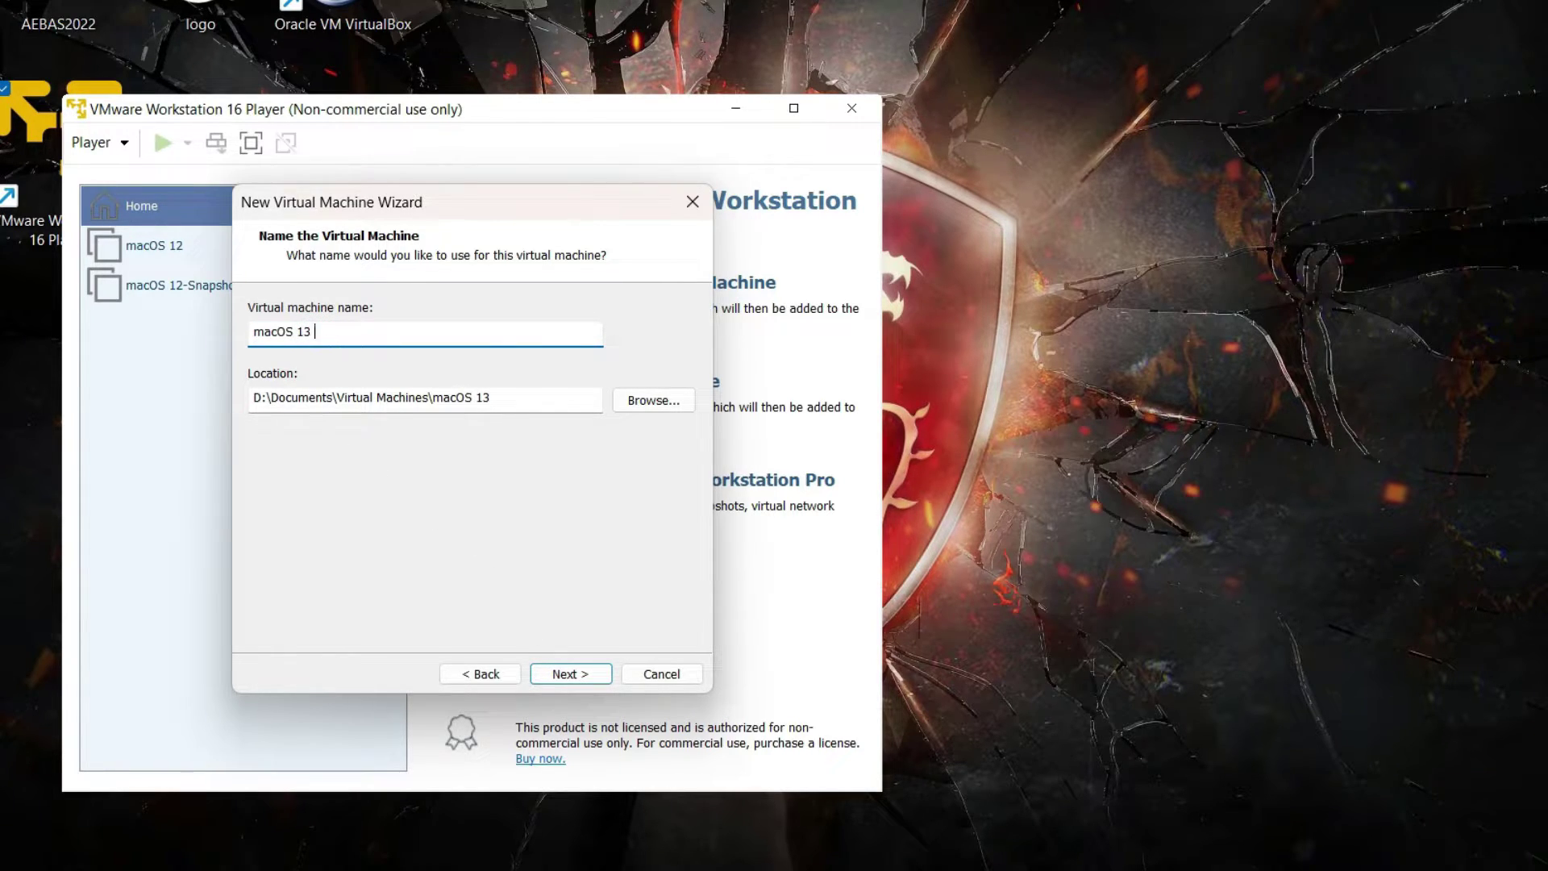
type("ura")
left_click(570, 674)
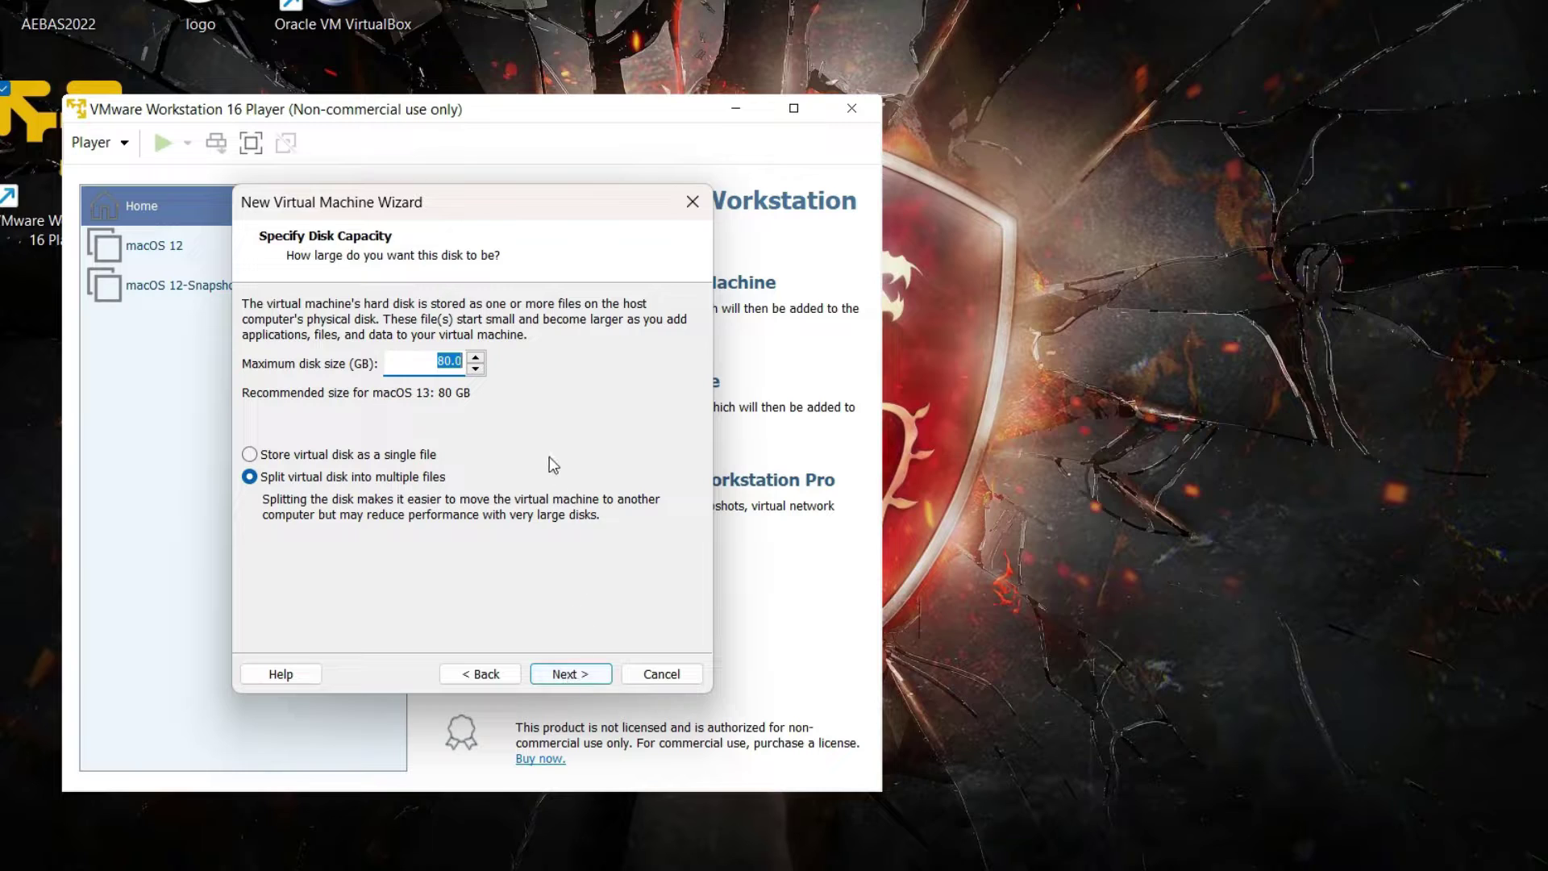
left_click(441, 367)
left_click(574, 676)
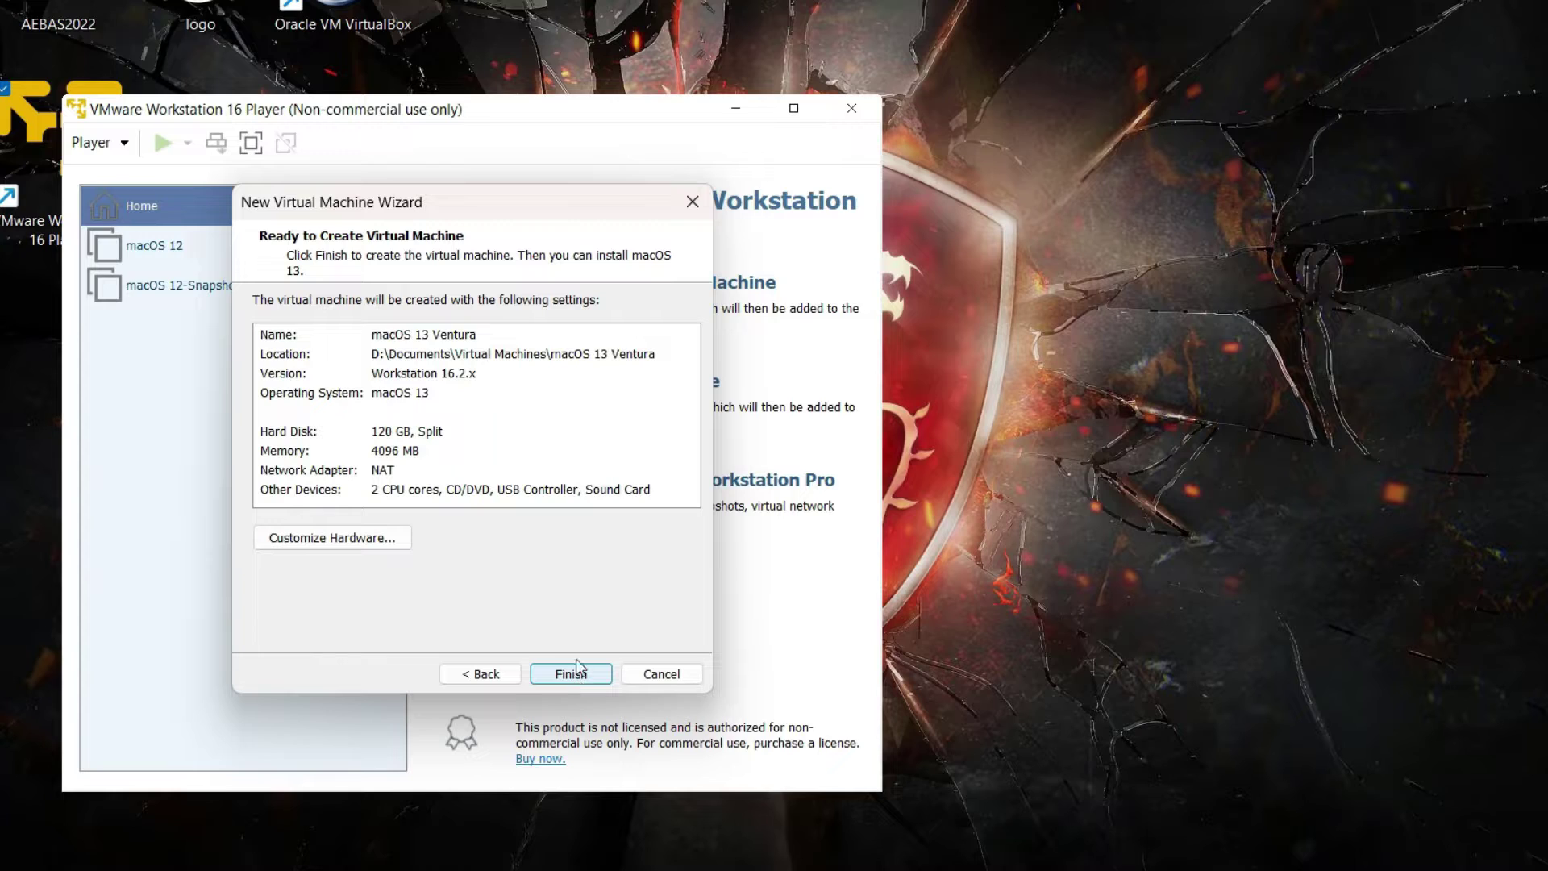
Set the VM's memory to 5044 MB and its processor cores to 4.
left_click(361, 539)
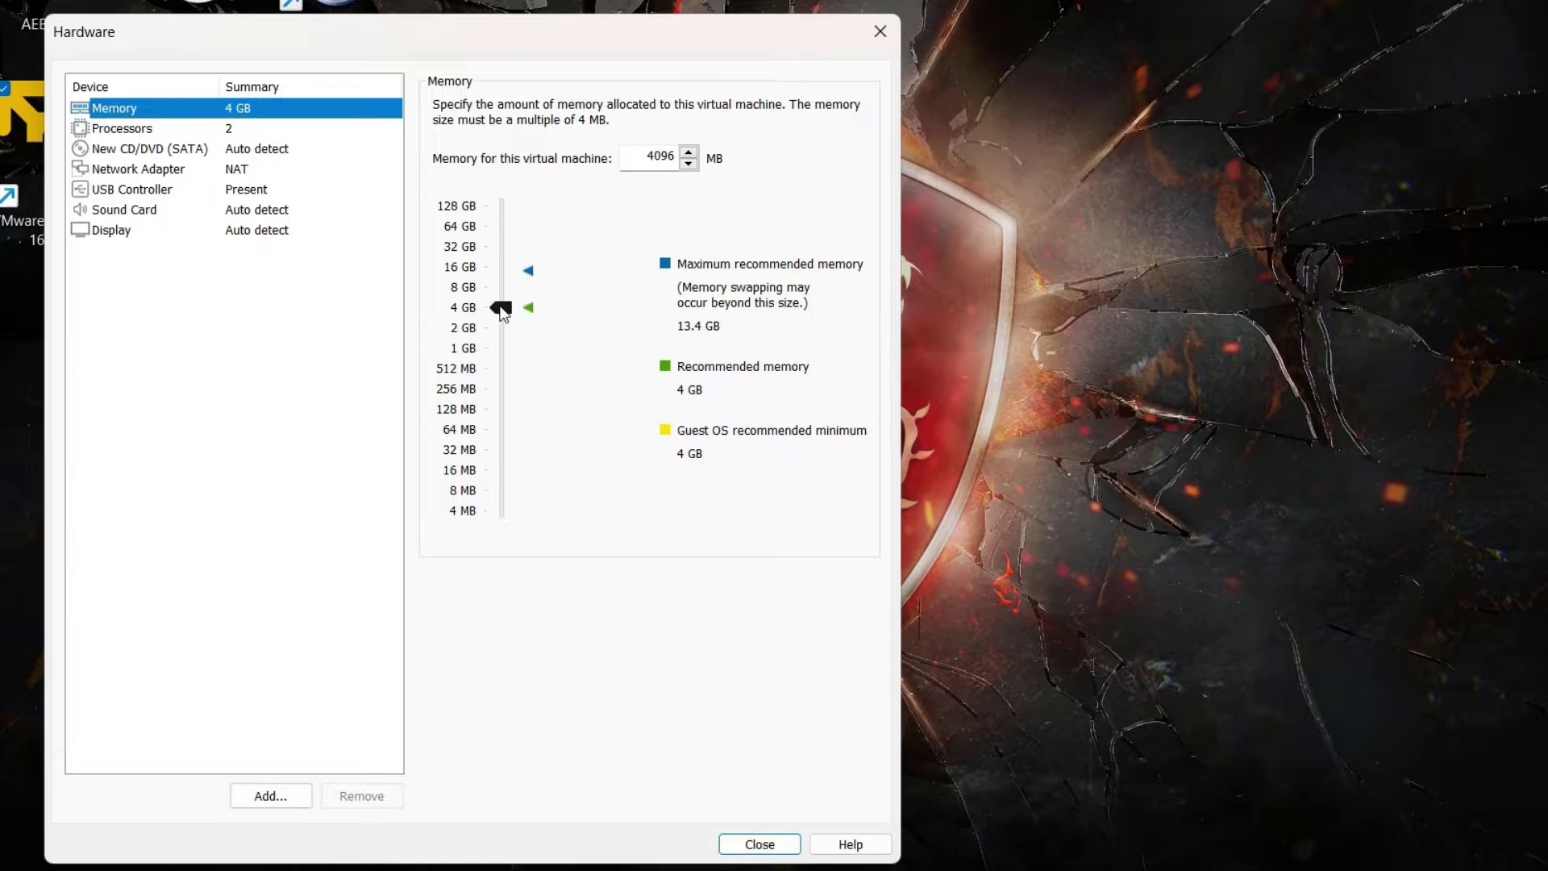
left_click_drag(501, 312, 501, 309)
left_click(170, 130)
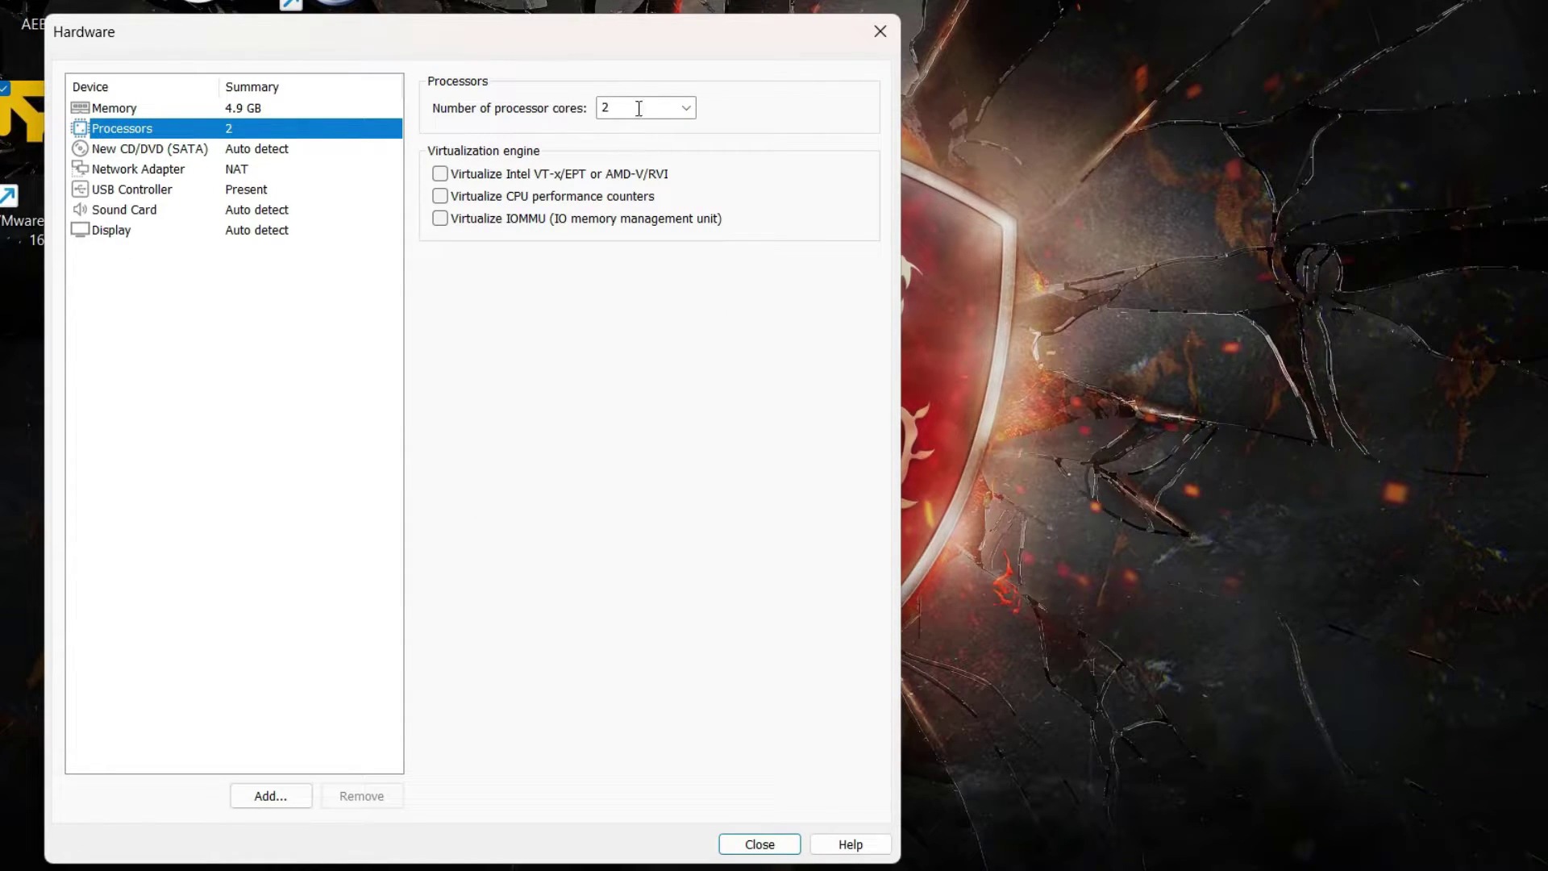
left_click(684, 111)
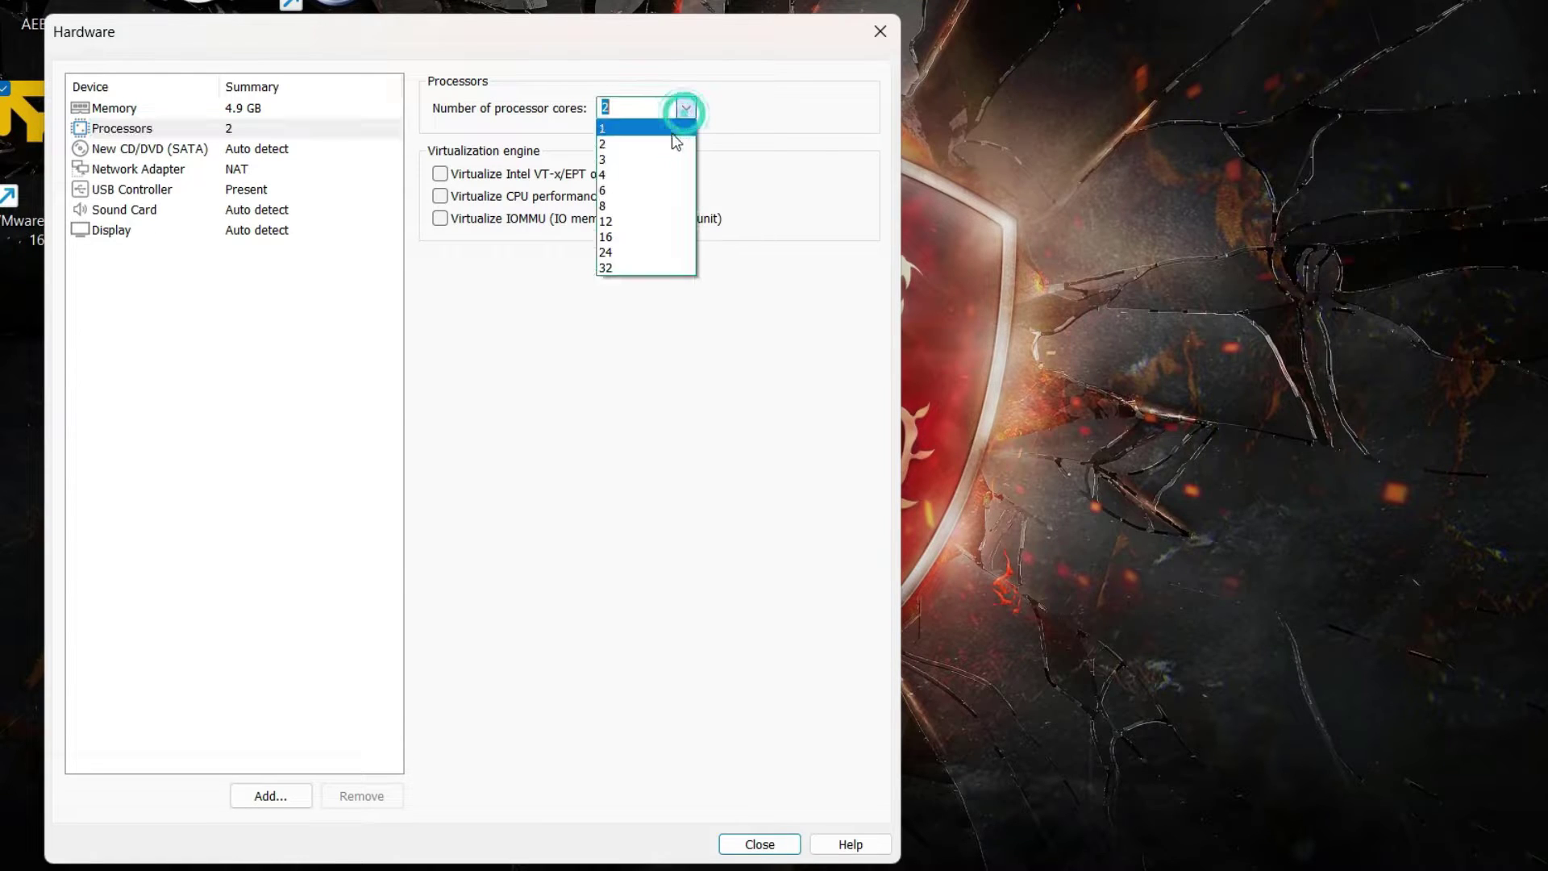
left_click(657, 157)
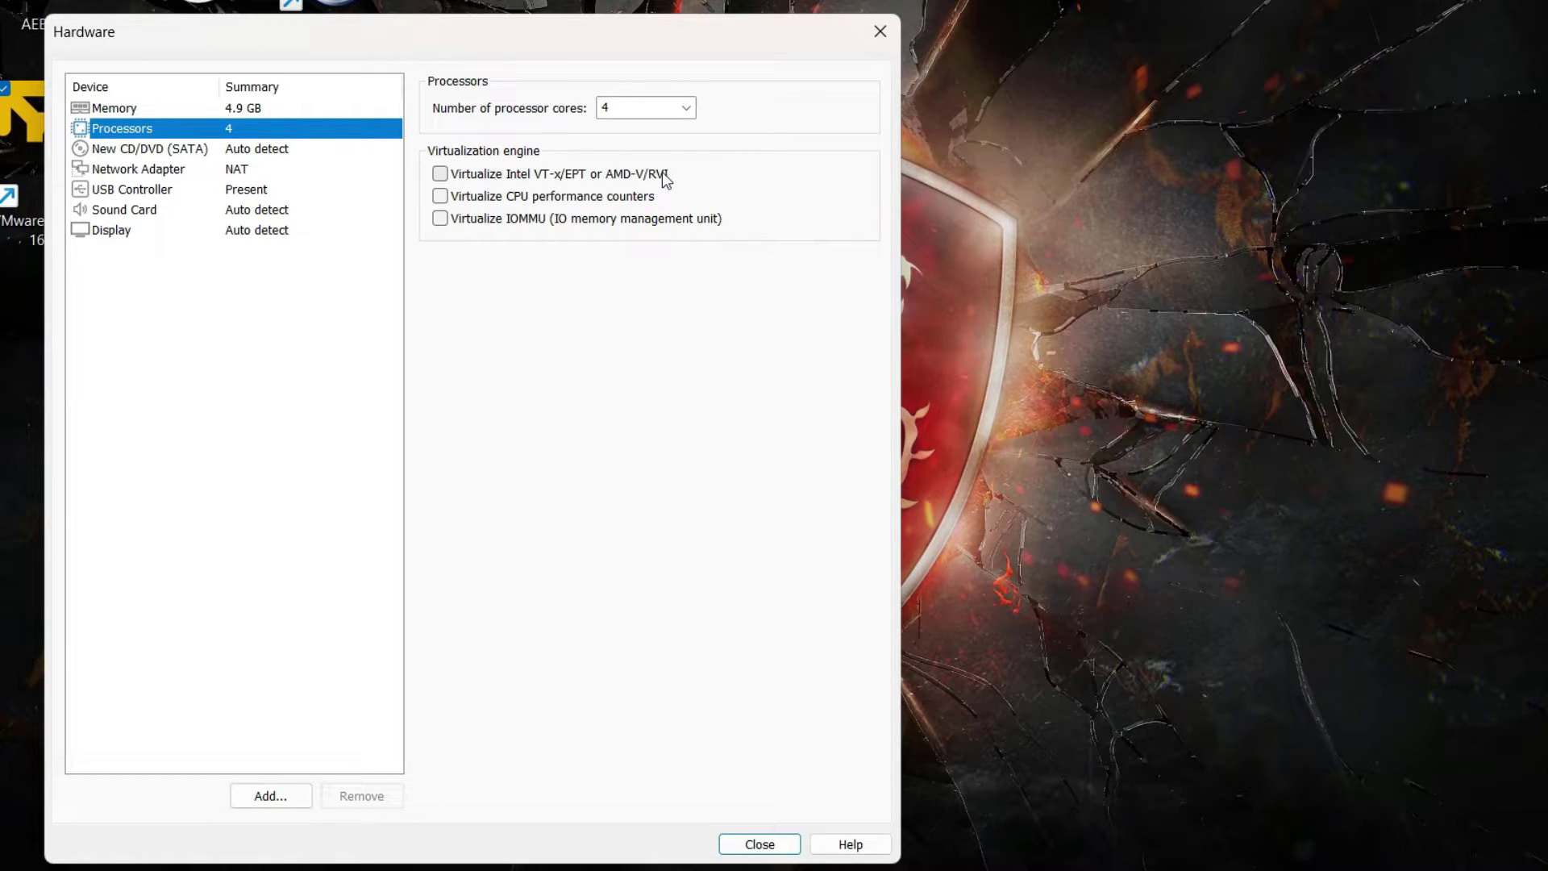
Switch the CD/DVD drive to use an ISO image file and browse for one.
left_click(359, 153)
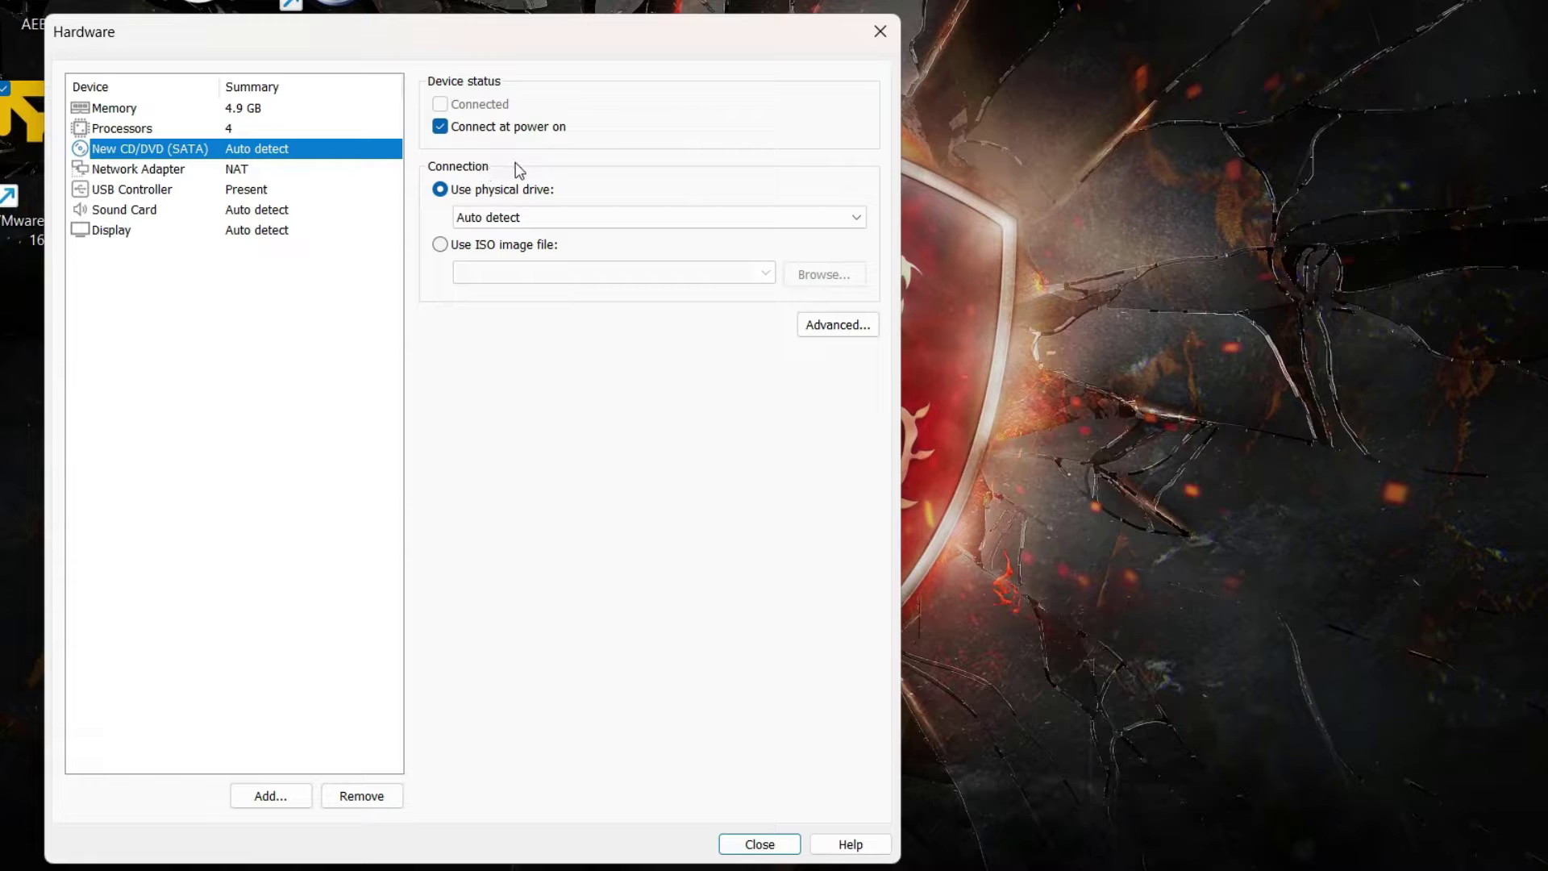
left_click(502, 245)
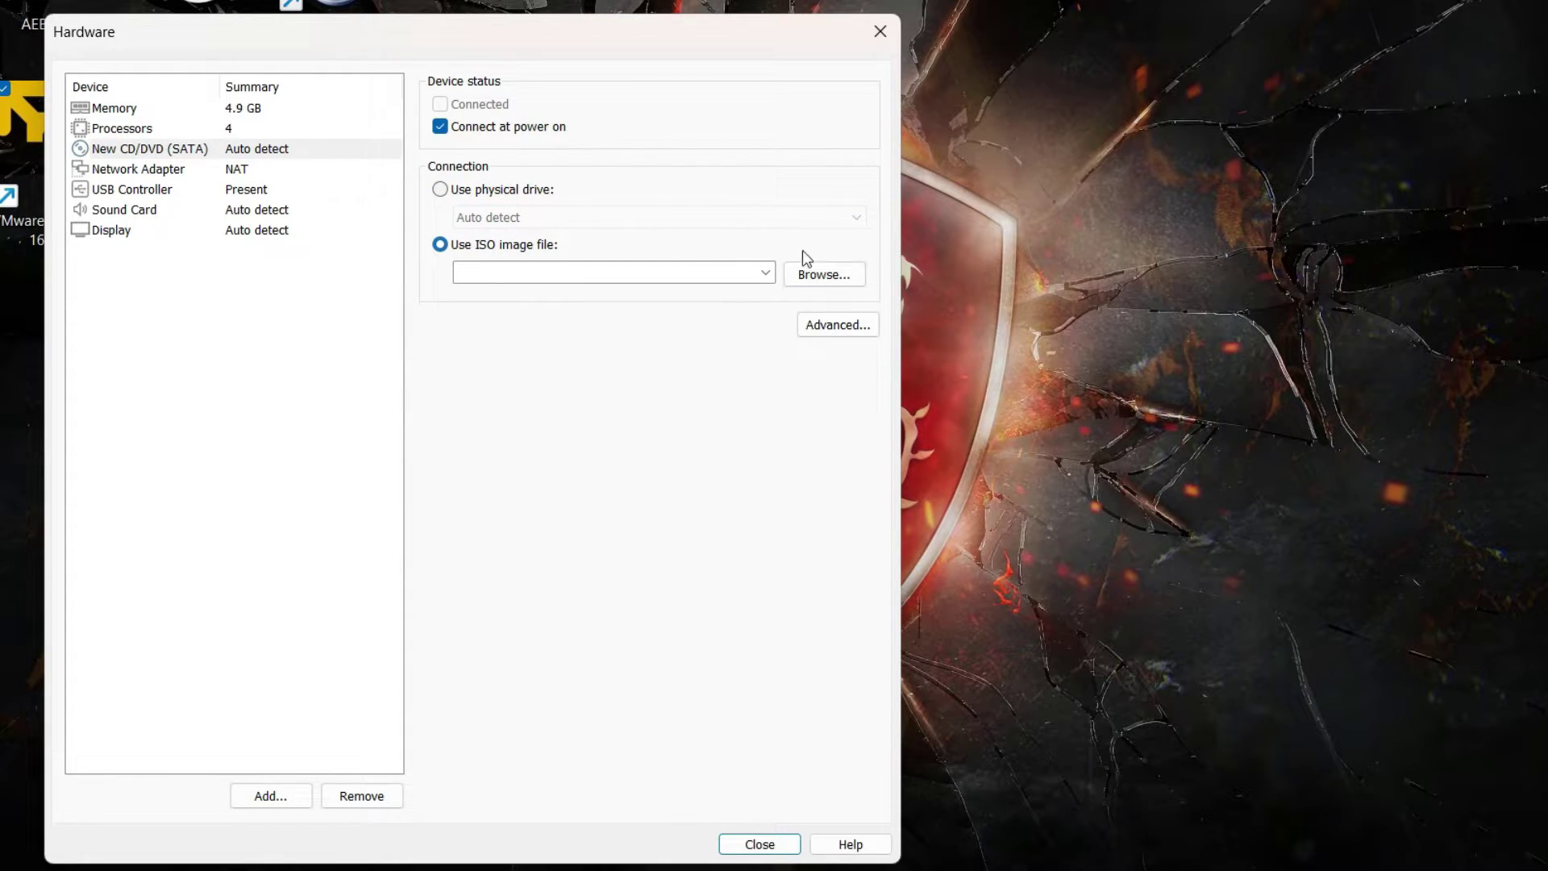
left_click(823, 273)
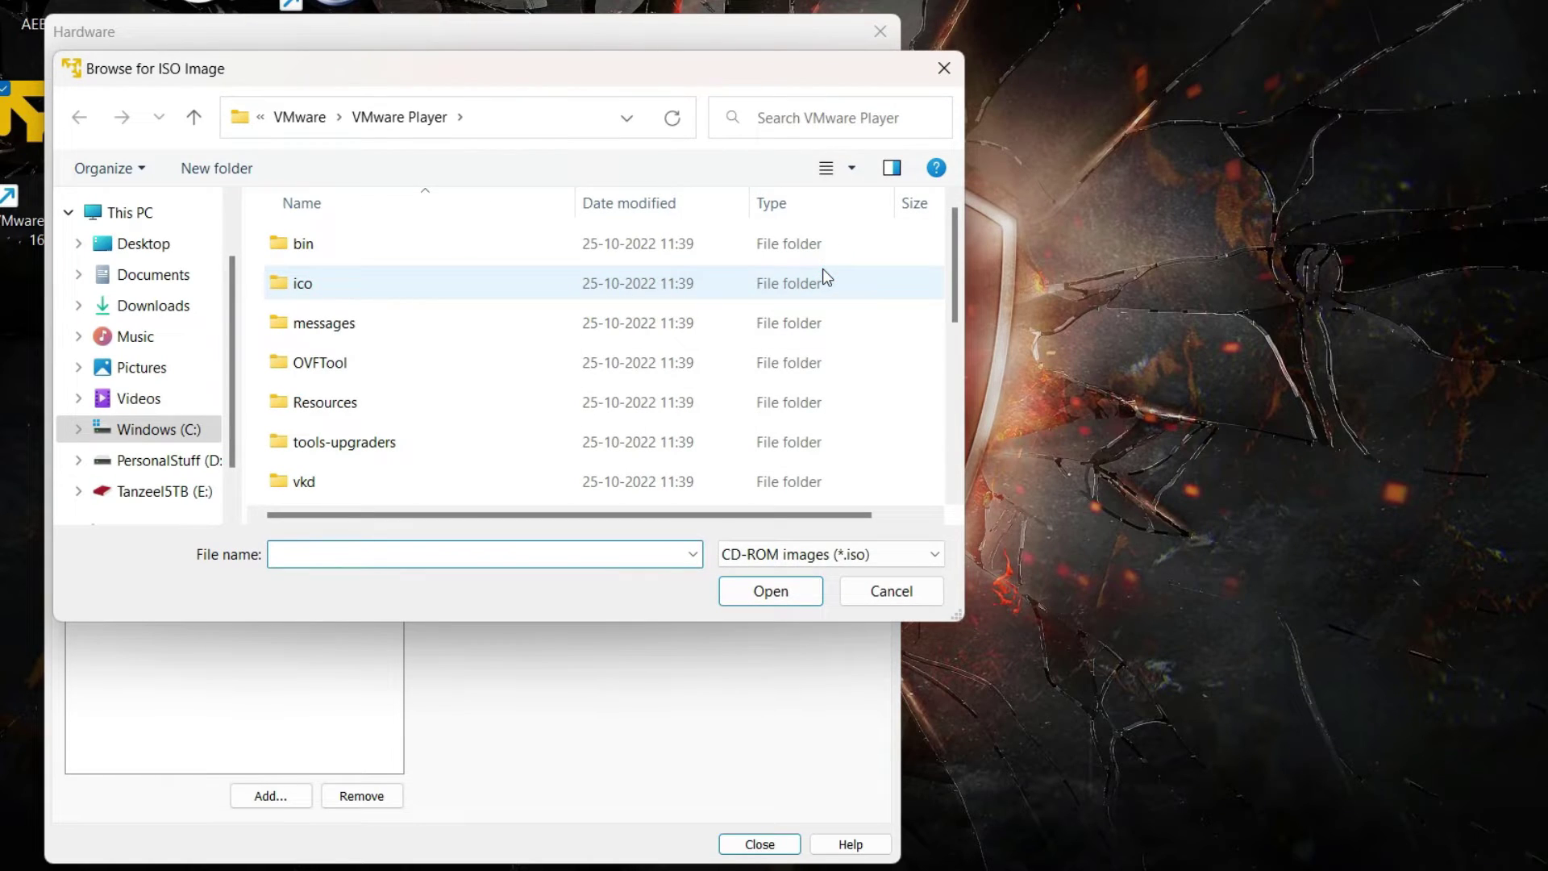
Select the macOS Ventura ISO from the E: drive's Backups folder for the CD/DVD drive.
scroll(165, 317, "down", 1)
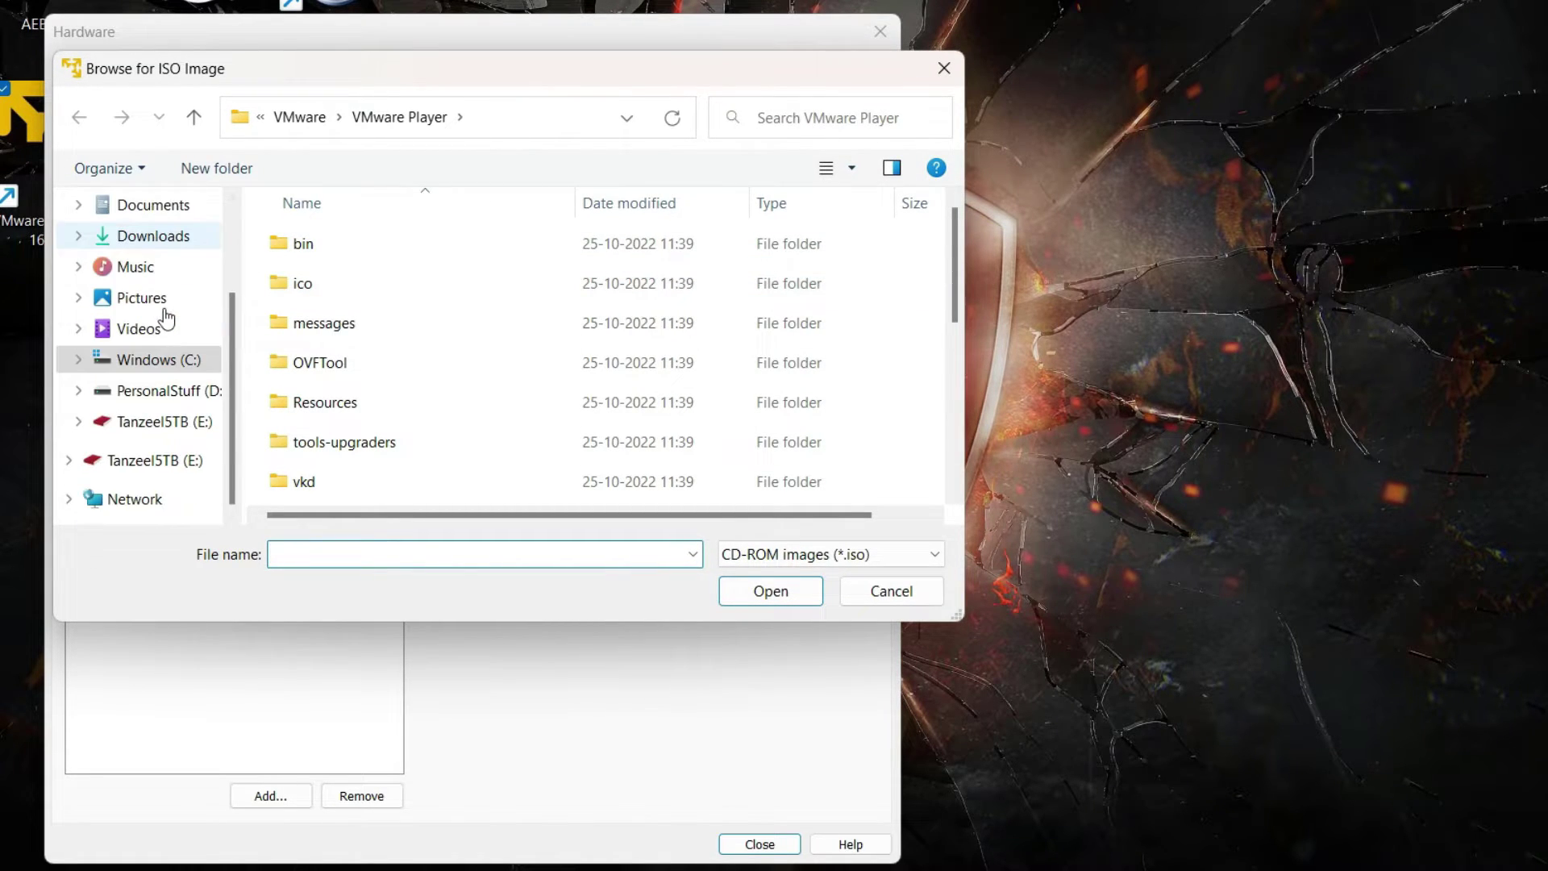
left_click(163, 460)
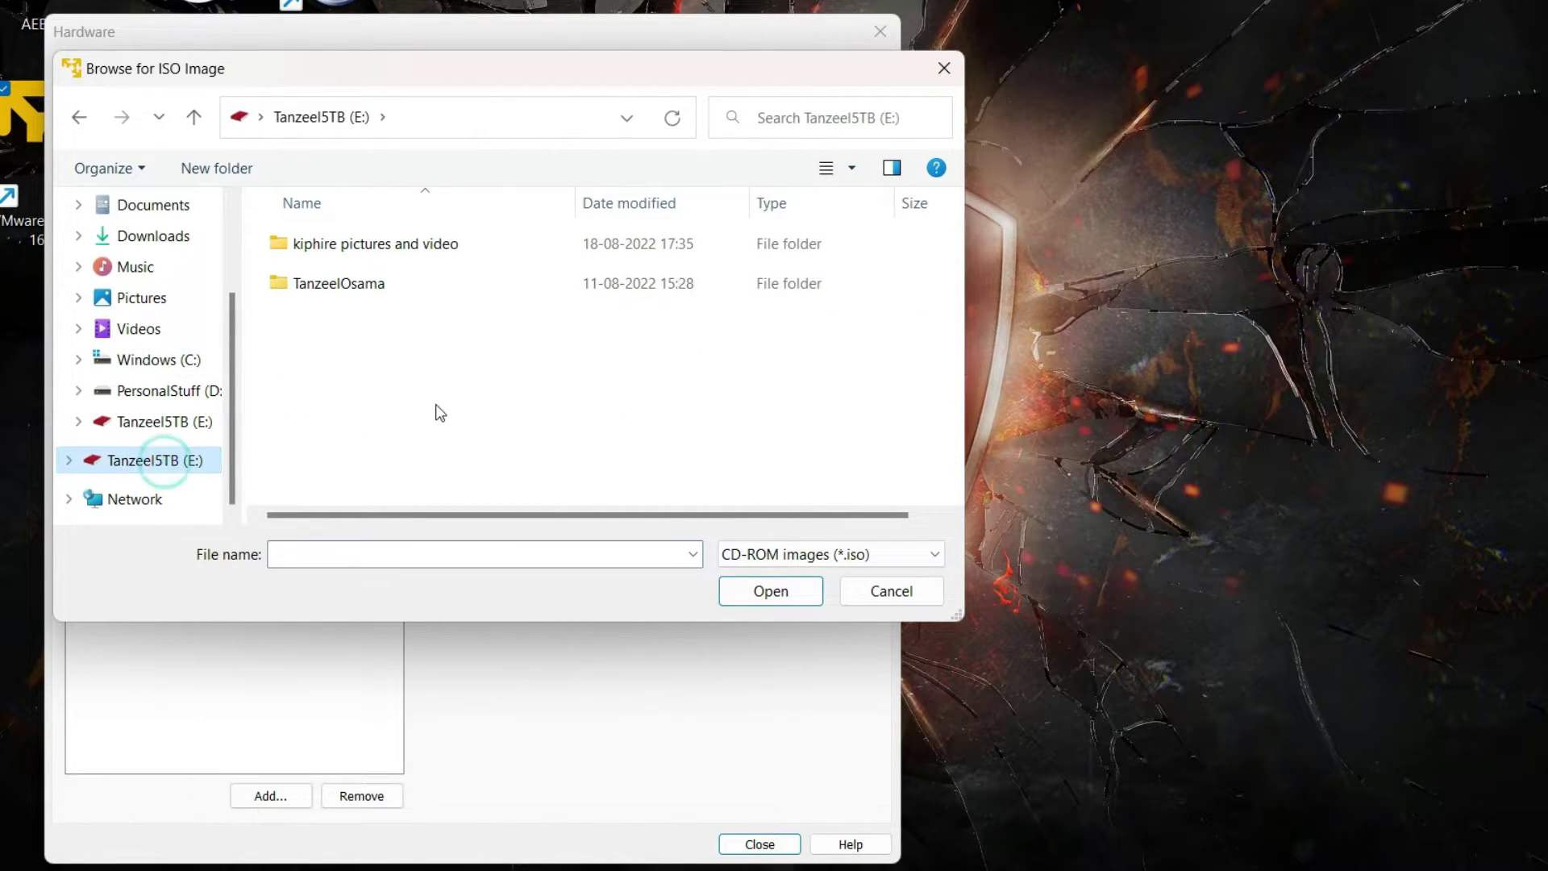
double_click(440, 287)
double_click(439, 270)
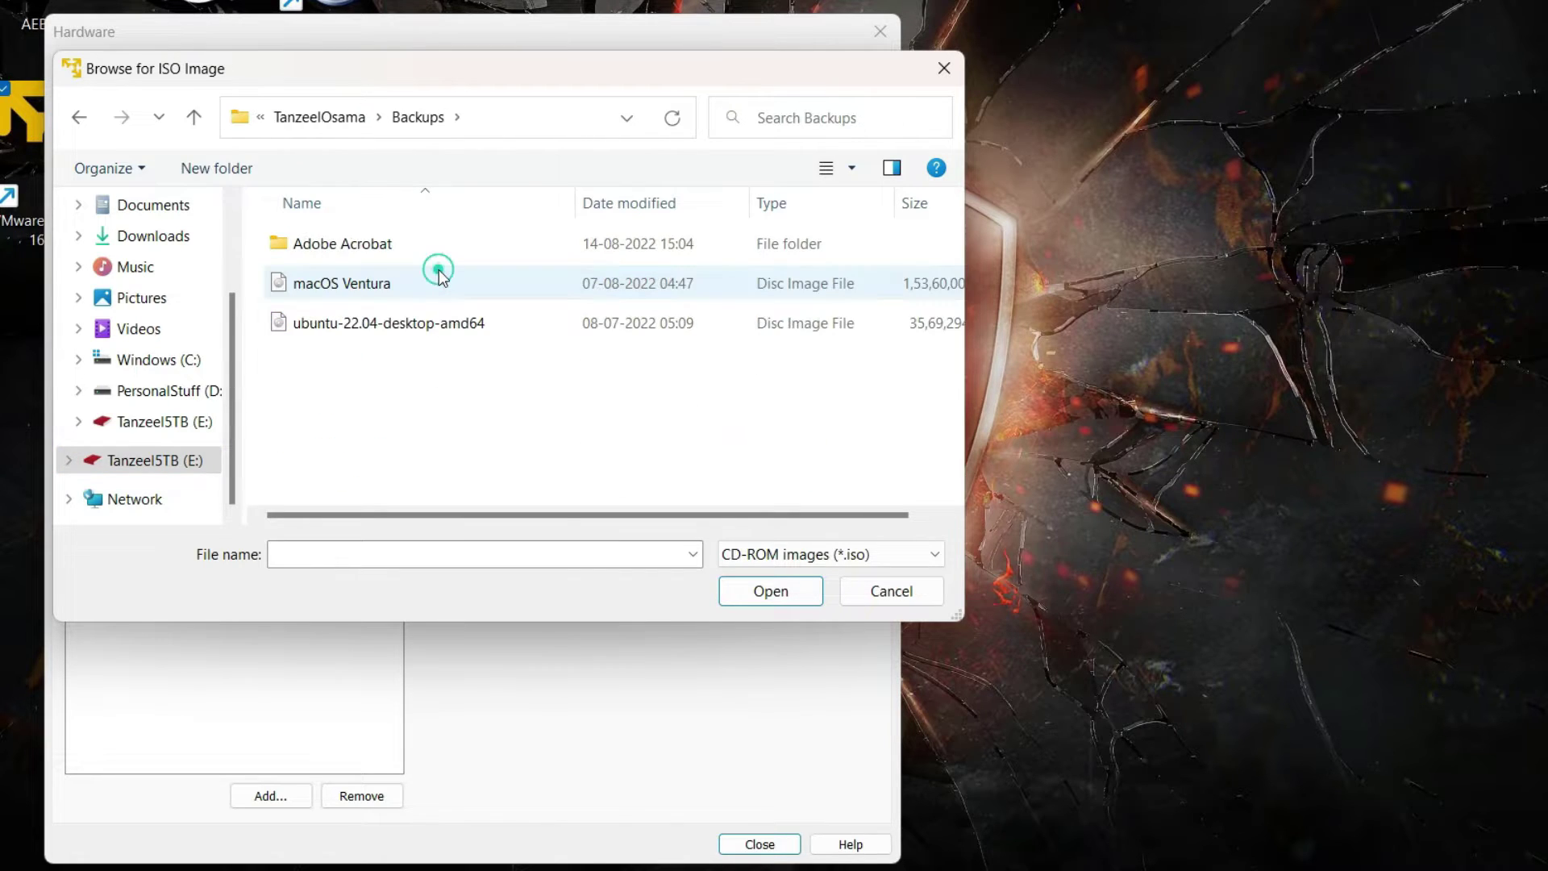
left_click(439, 274)
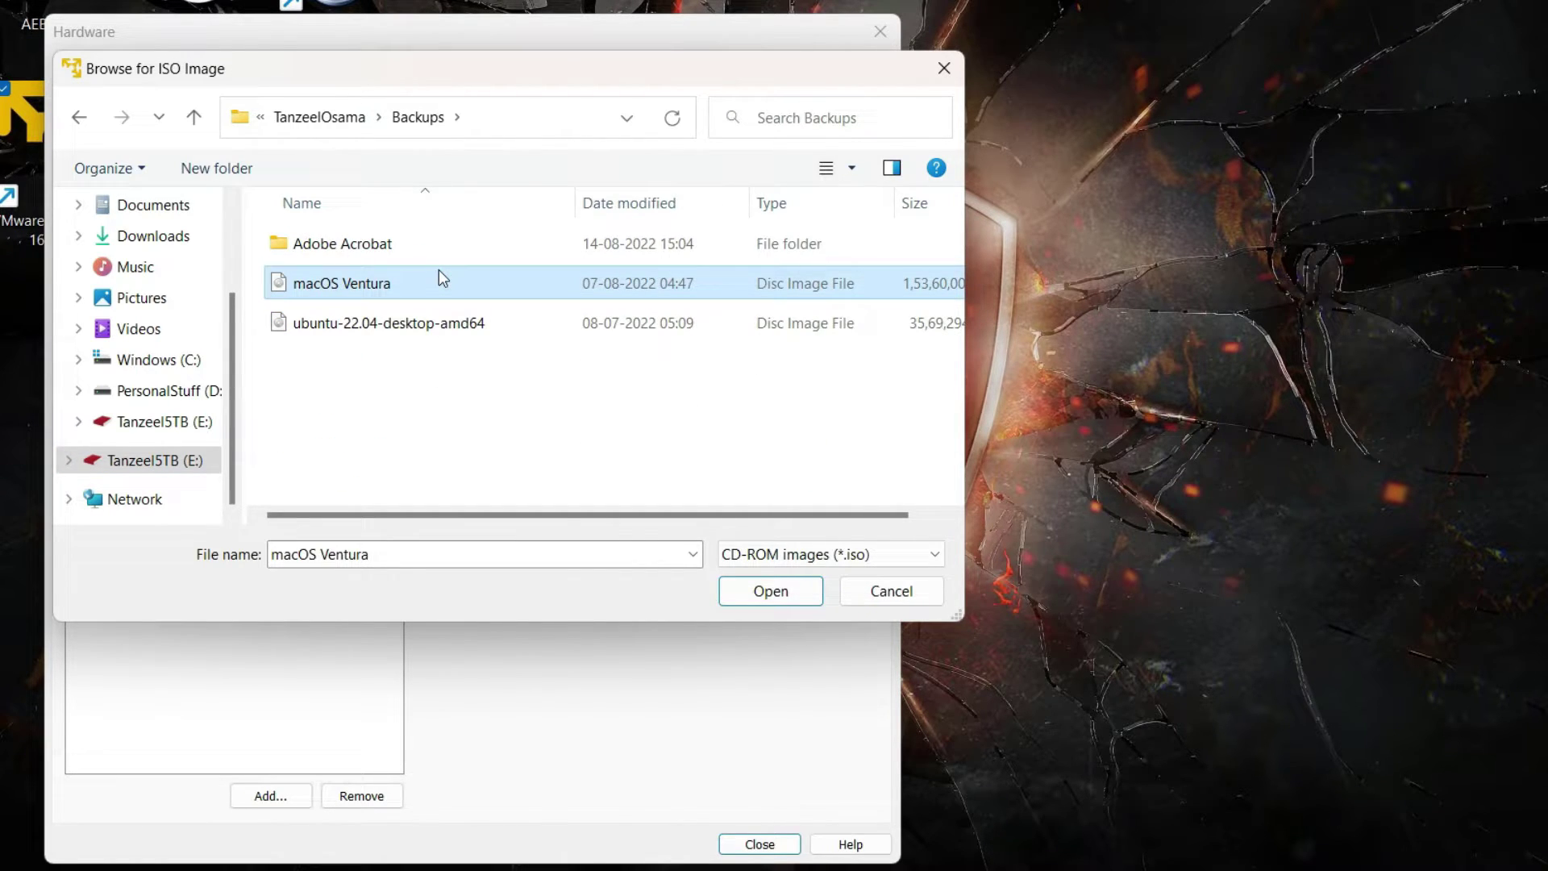
left_click(748, 601)
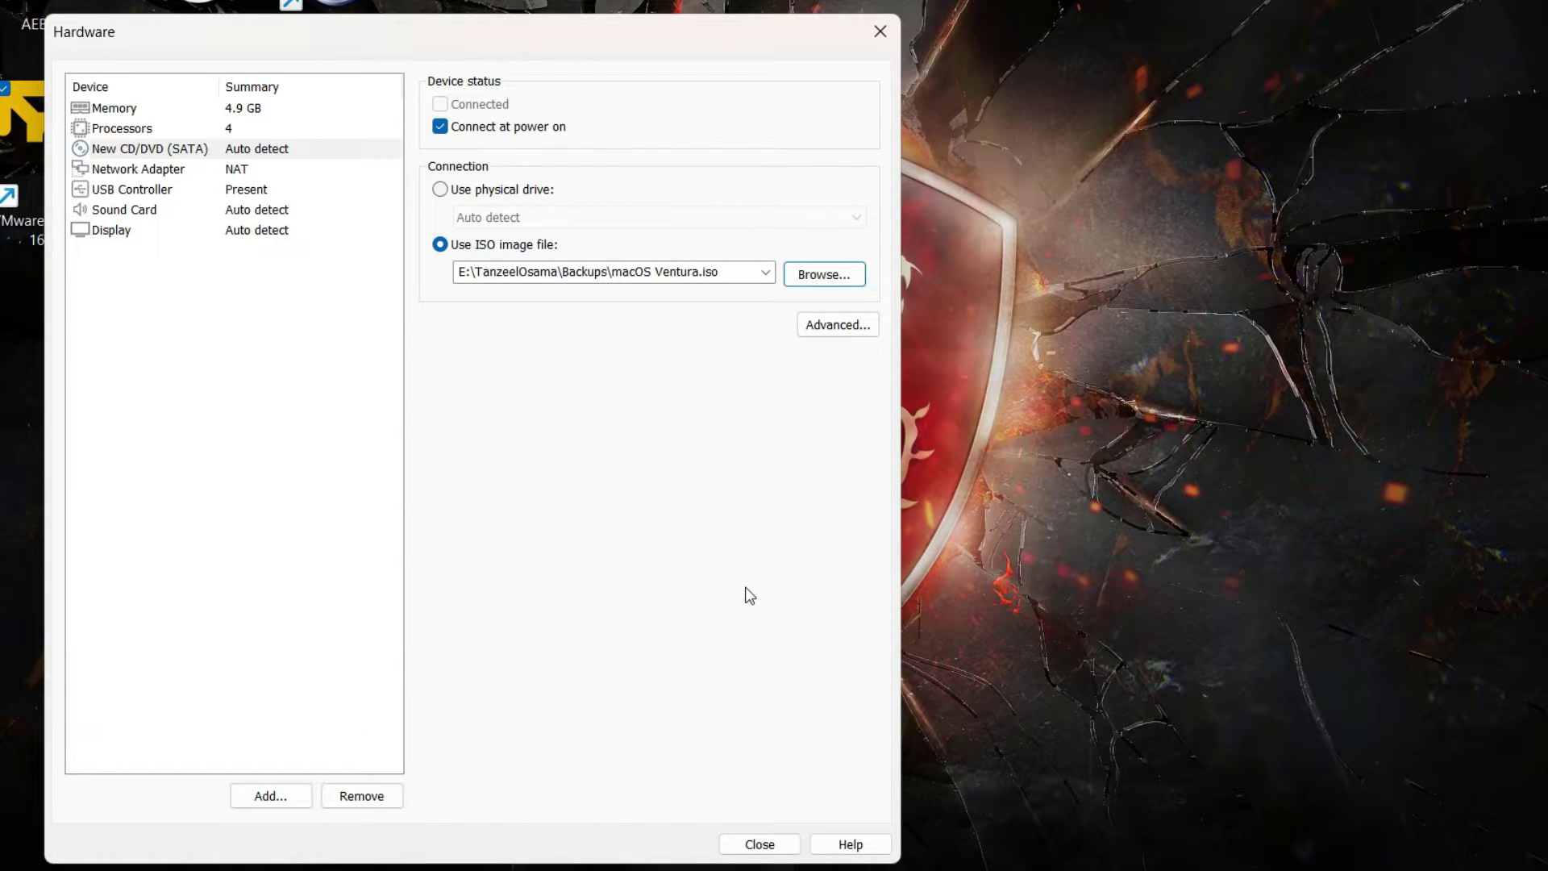
Close the hardware settings and finish creating the macOS 13 Ventura VM.
left_click(229, 171)
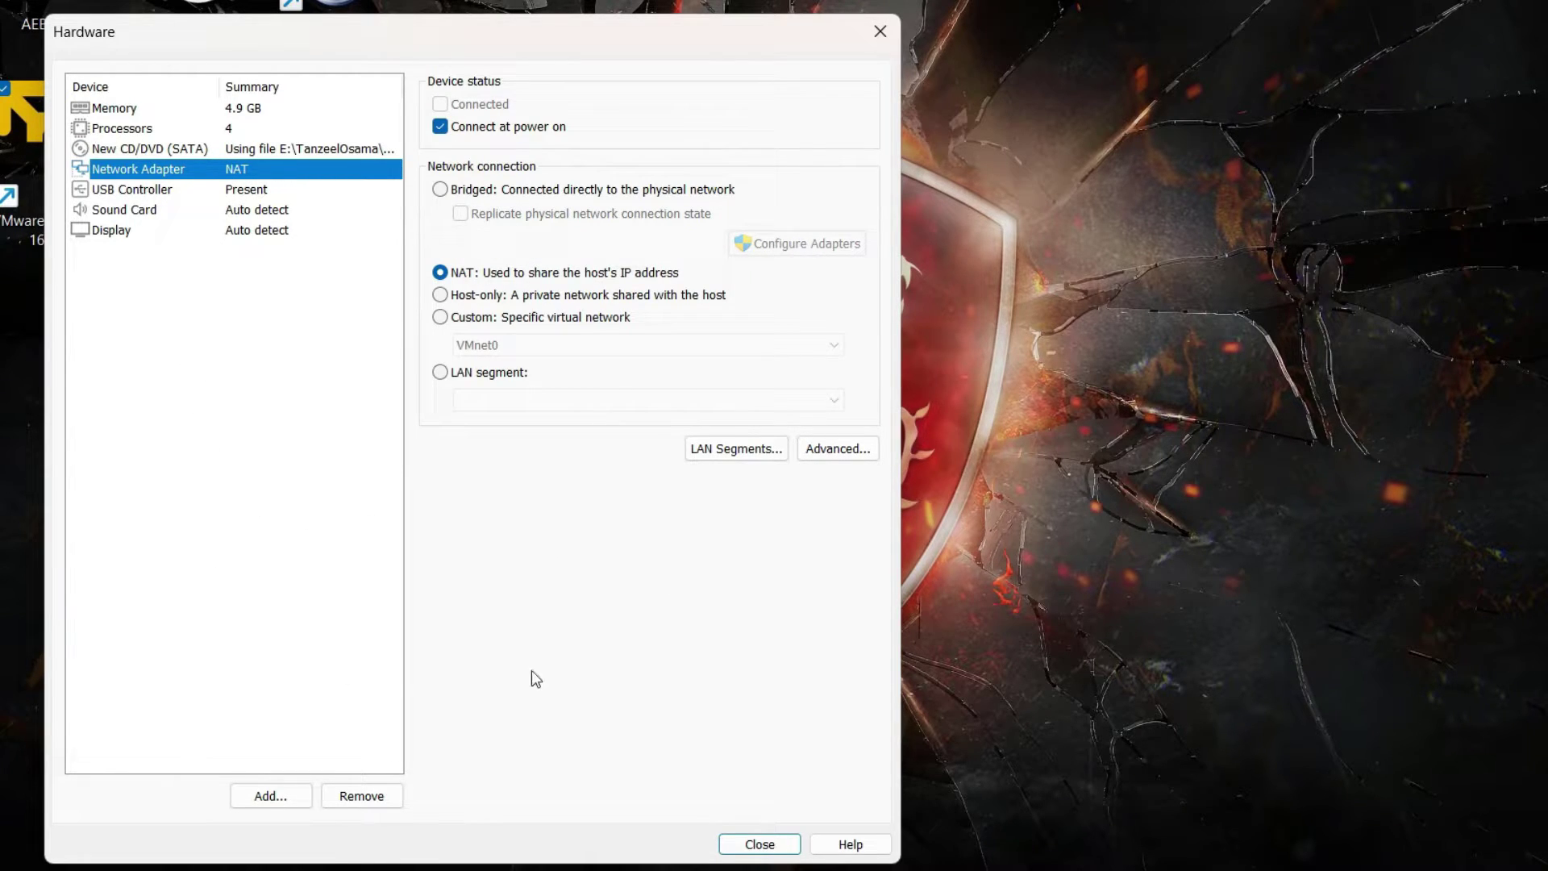
left_click(760, 846)
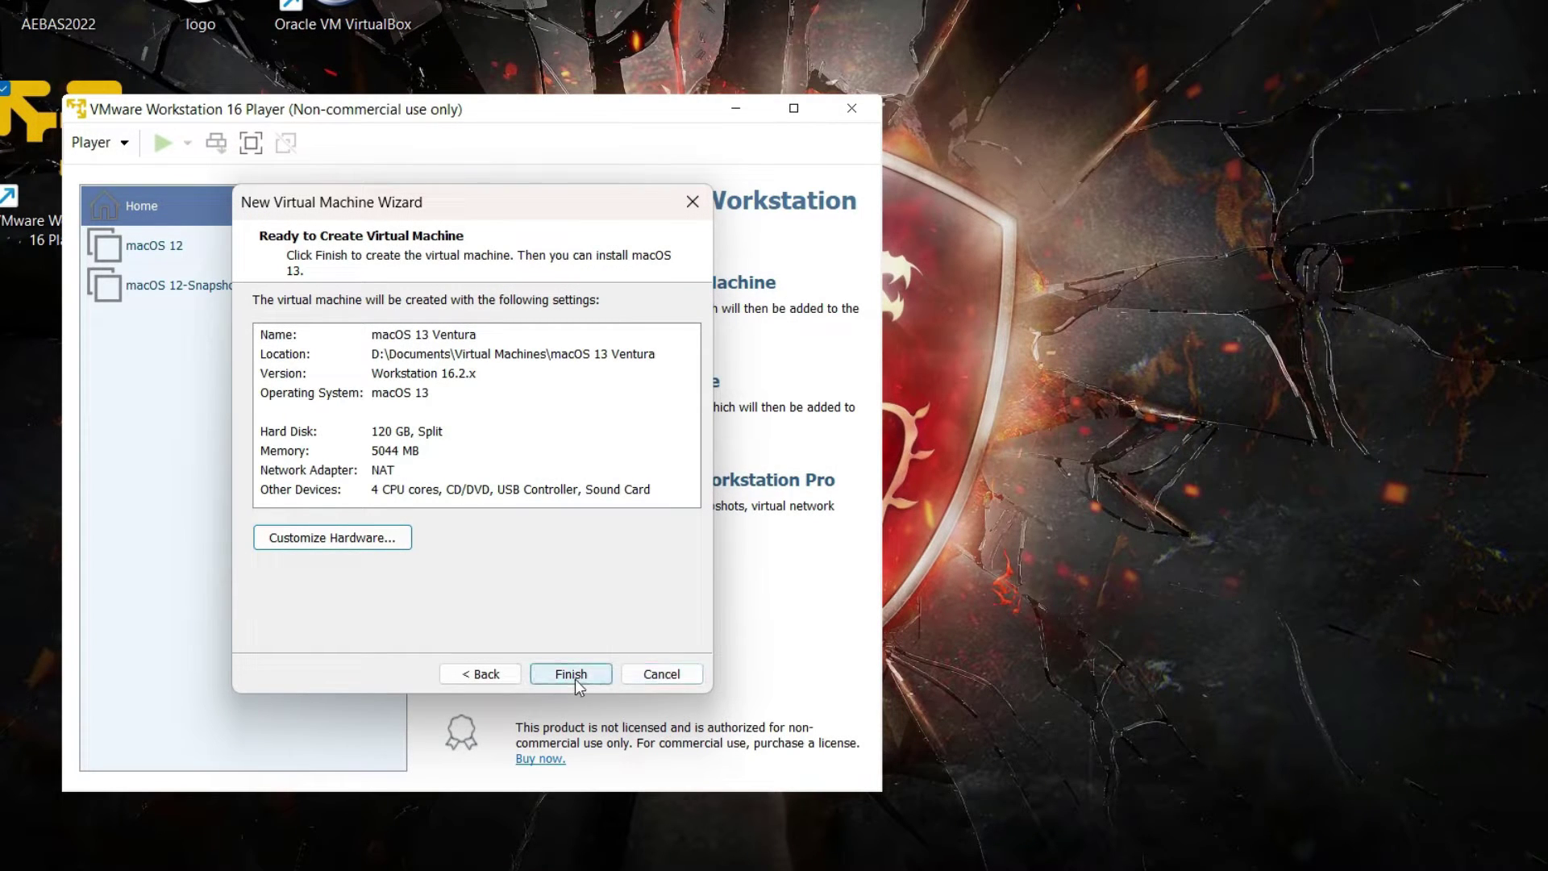
left_click(574, 679)
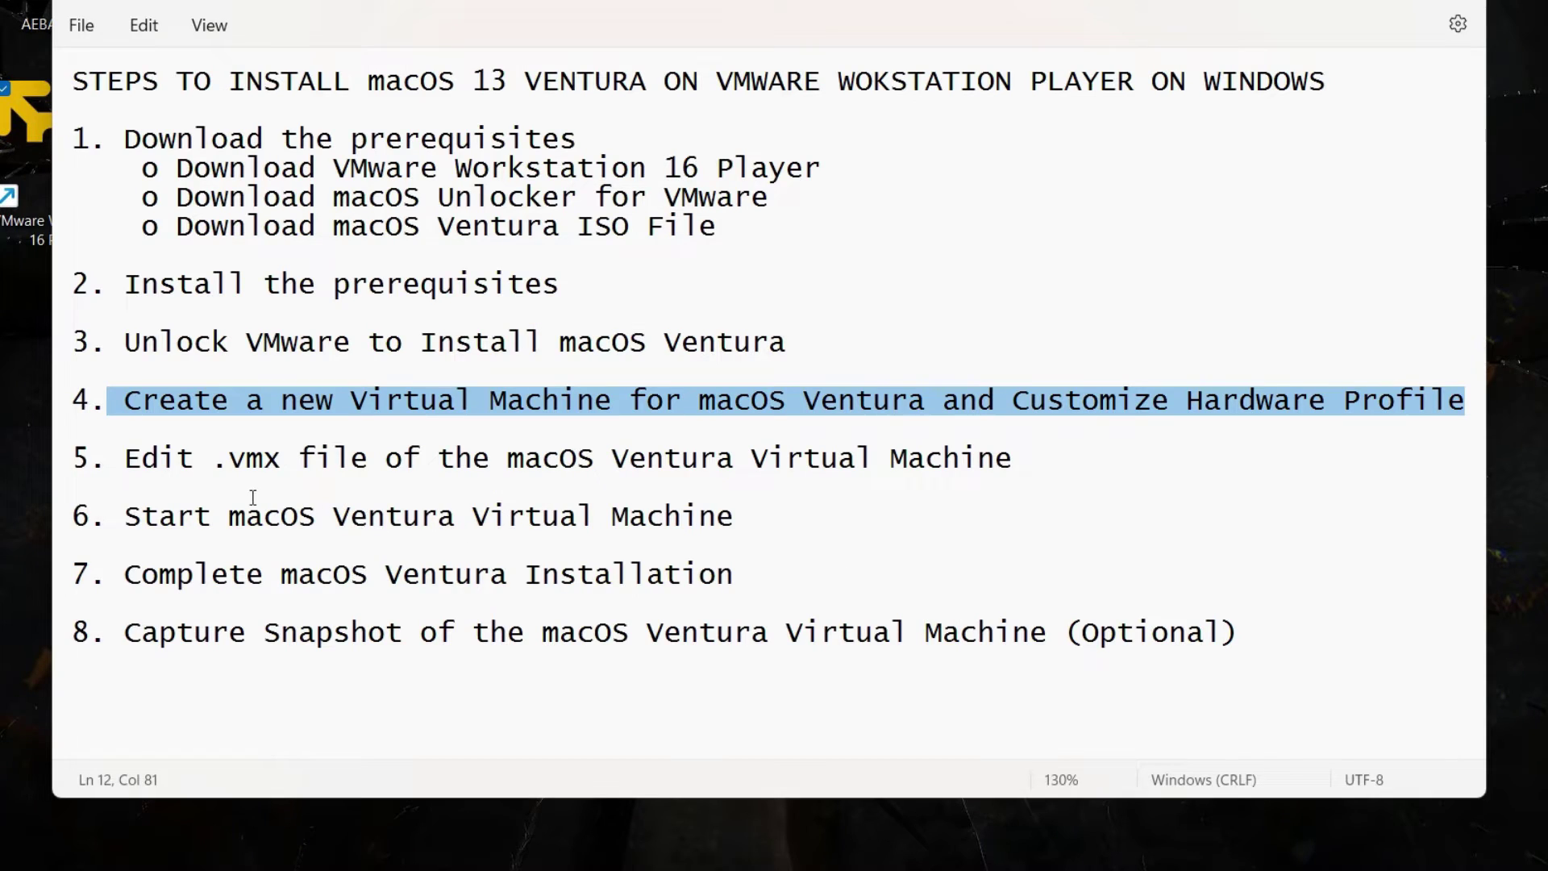
Highlight step 5 about editing the .vmx file, then exit VMware Workstation Player.
left_click_drag(125, 458, 1014, 467)
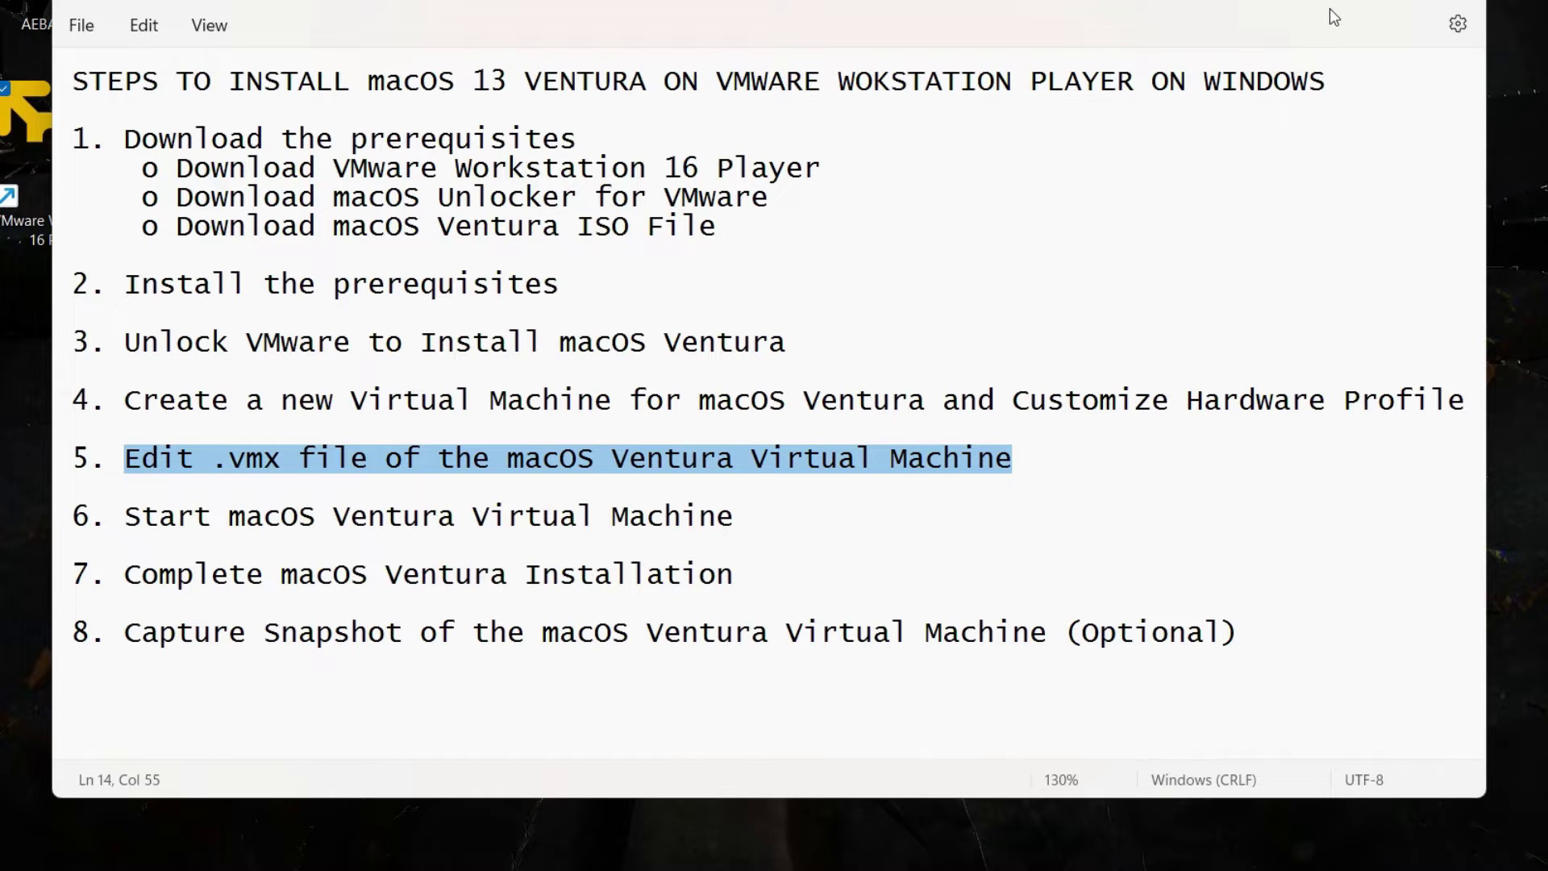
key("super+Down")
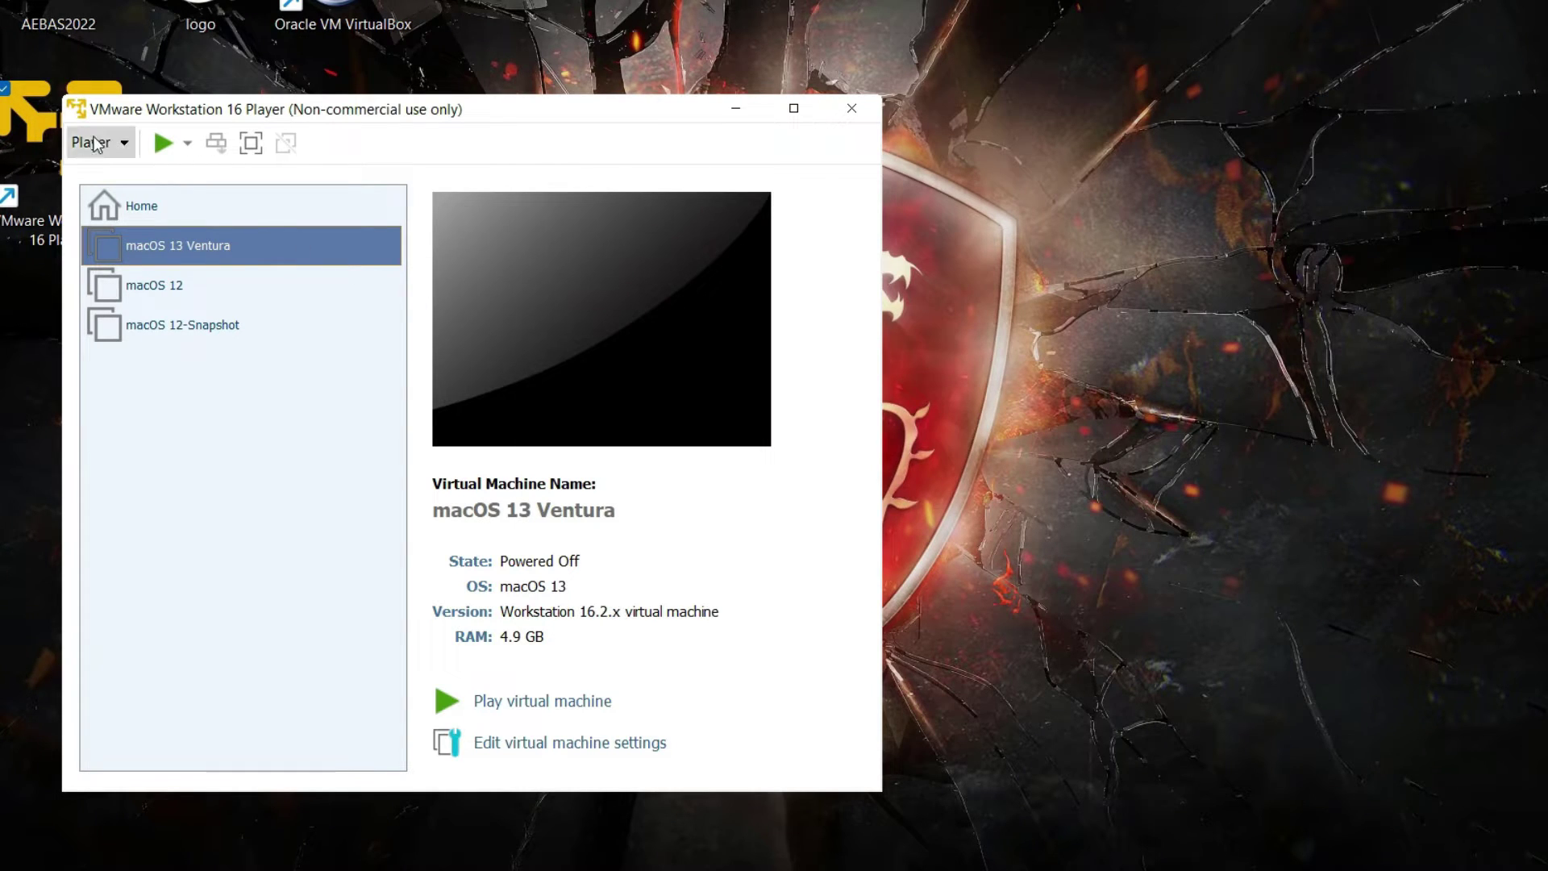
left_click(93, 142)
left_click(94, 431)
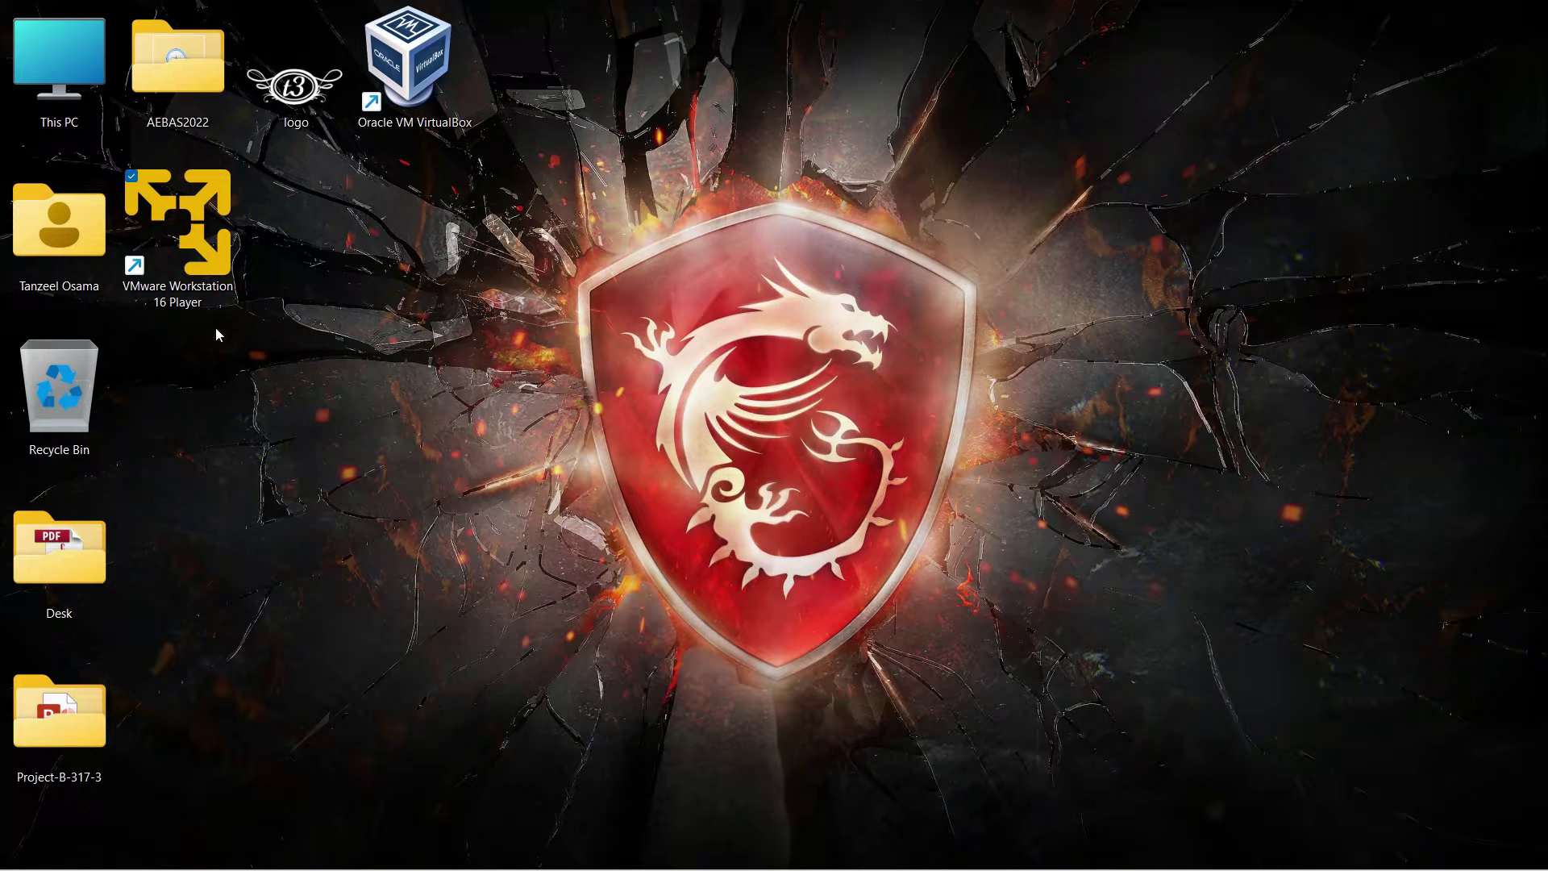
Go to Documents > Virtual Machines > macOS 13 Ventura and widen the Type column.
double_click(87, 246)
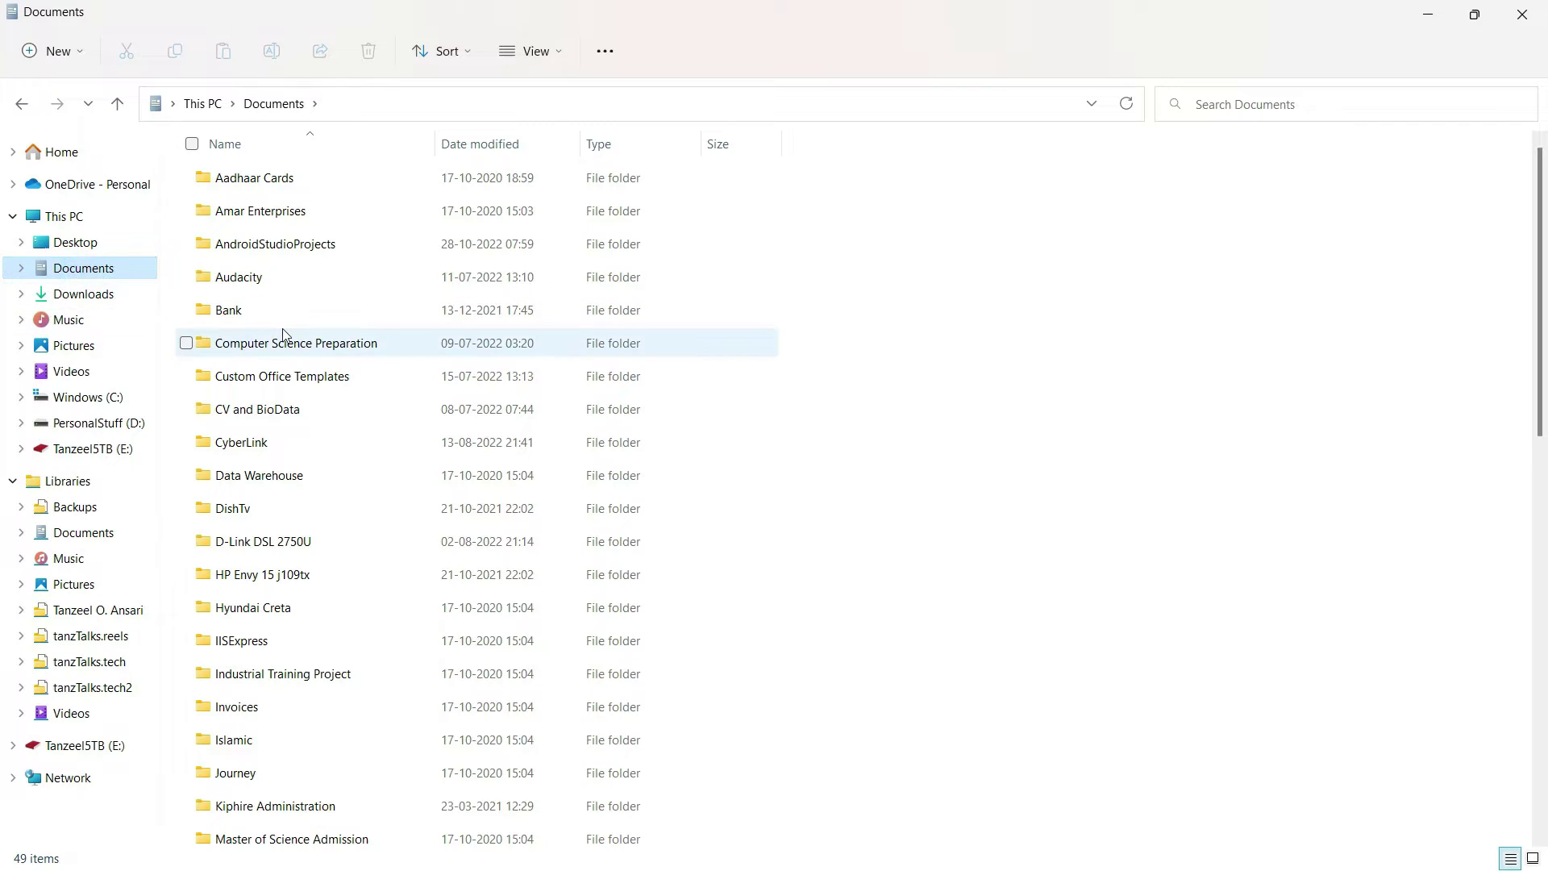
scroll(283, 337, "down", 9)
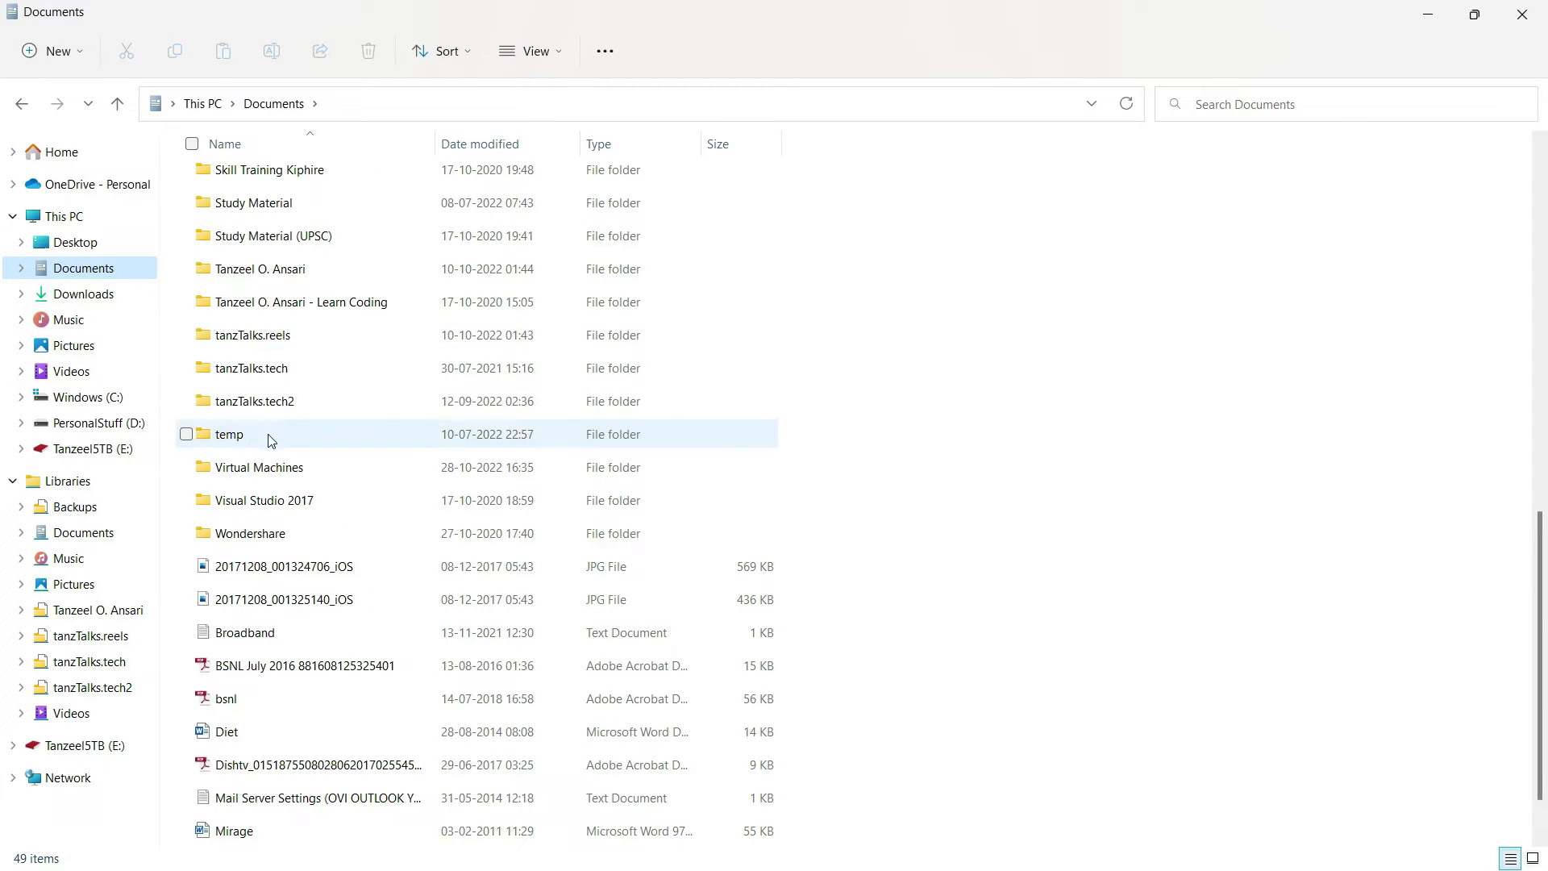
double_click(265, 477)
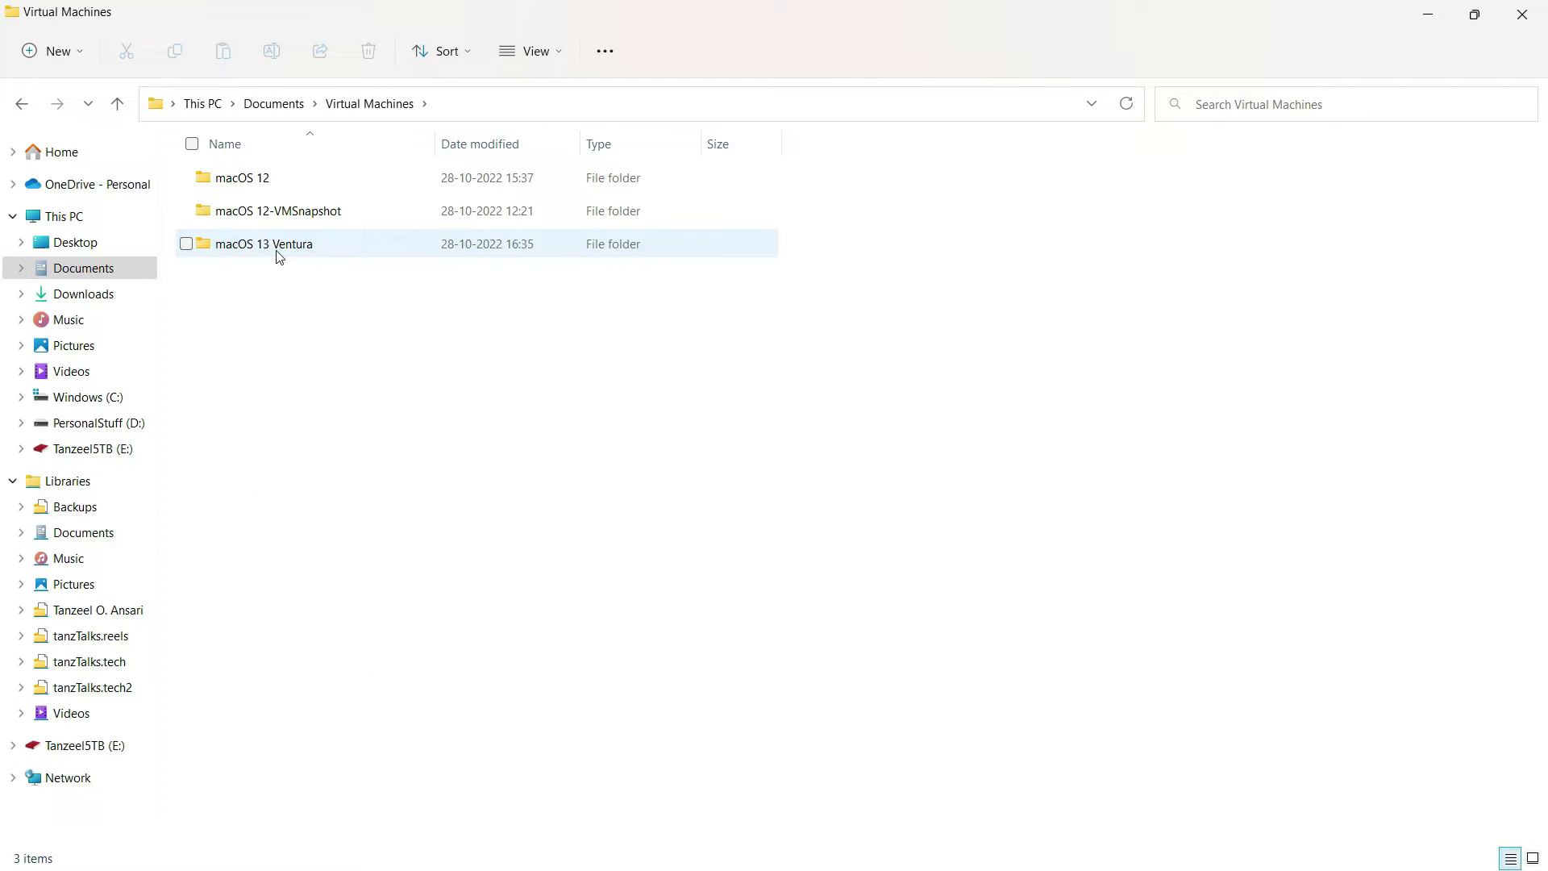
double_click(277, 253)
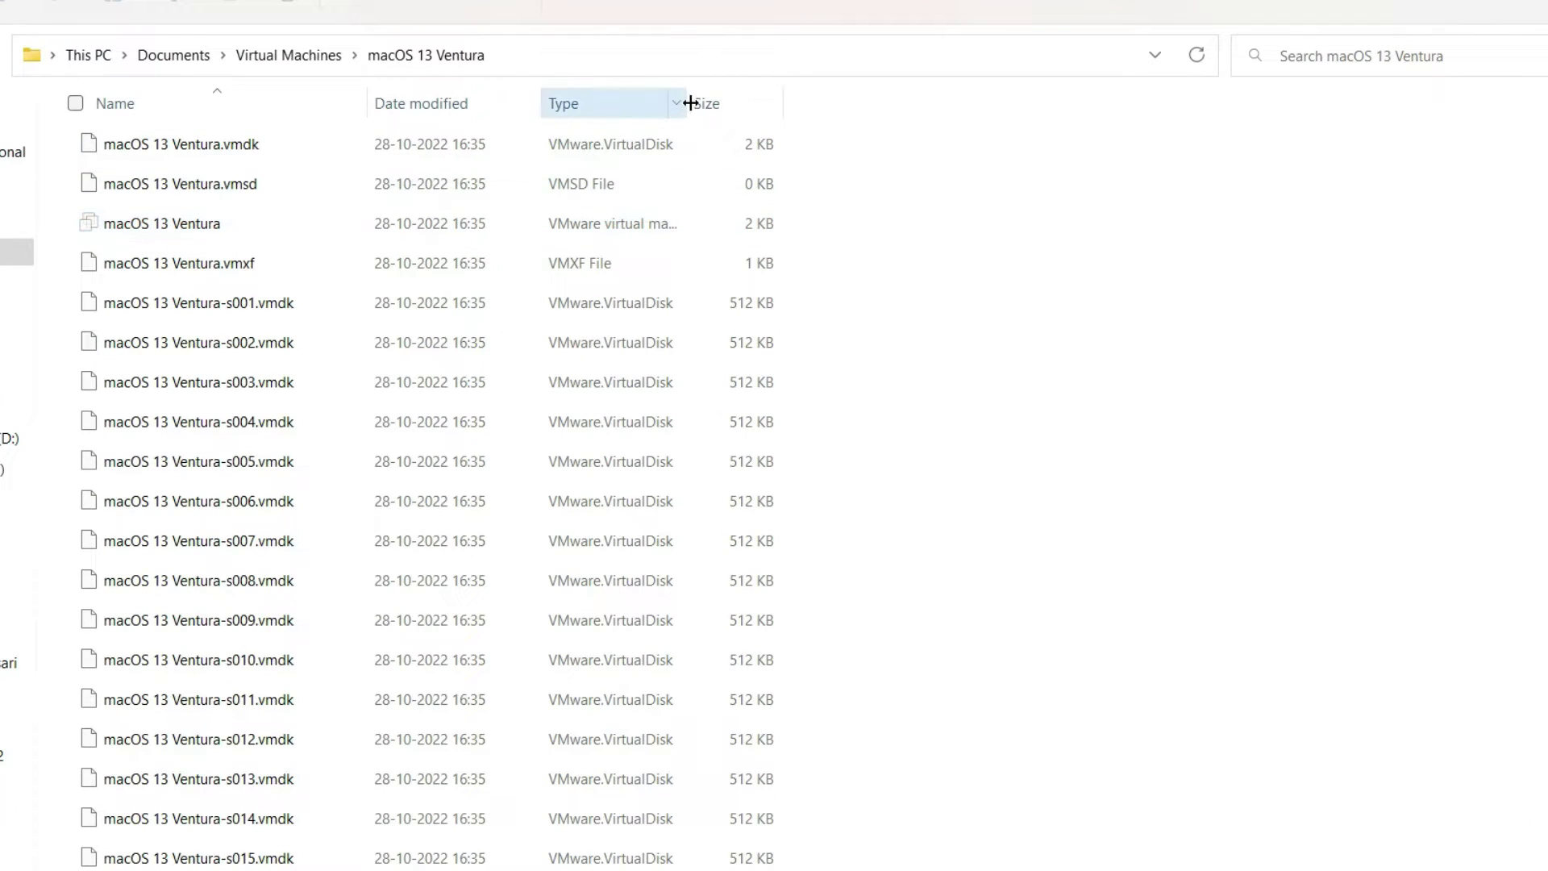
left_click_drag(687, 103, 836, 104)
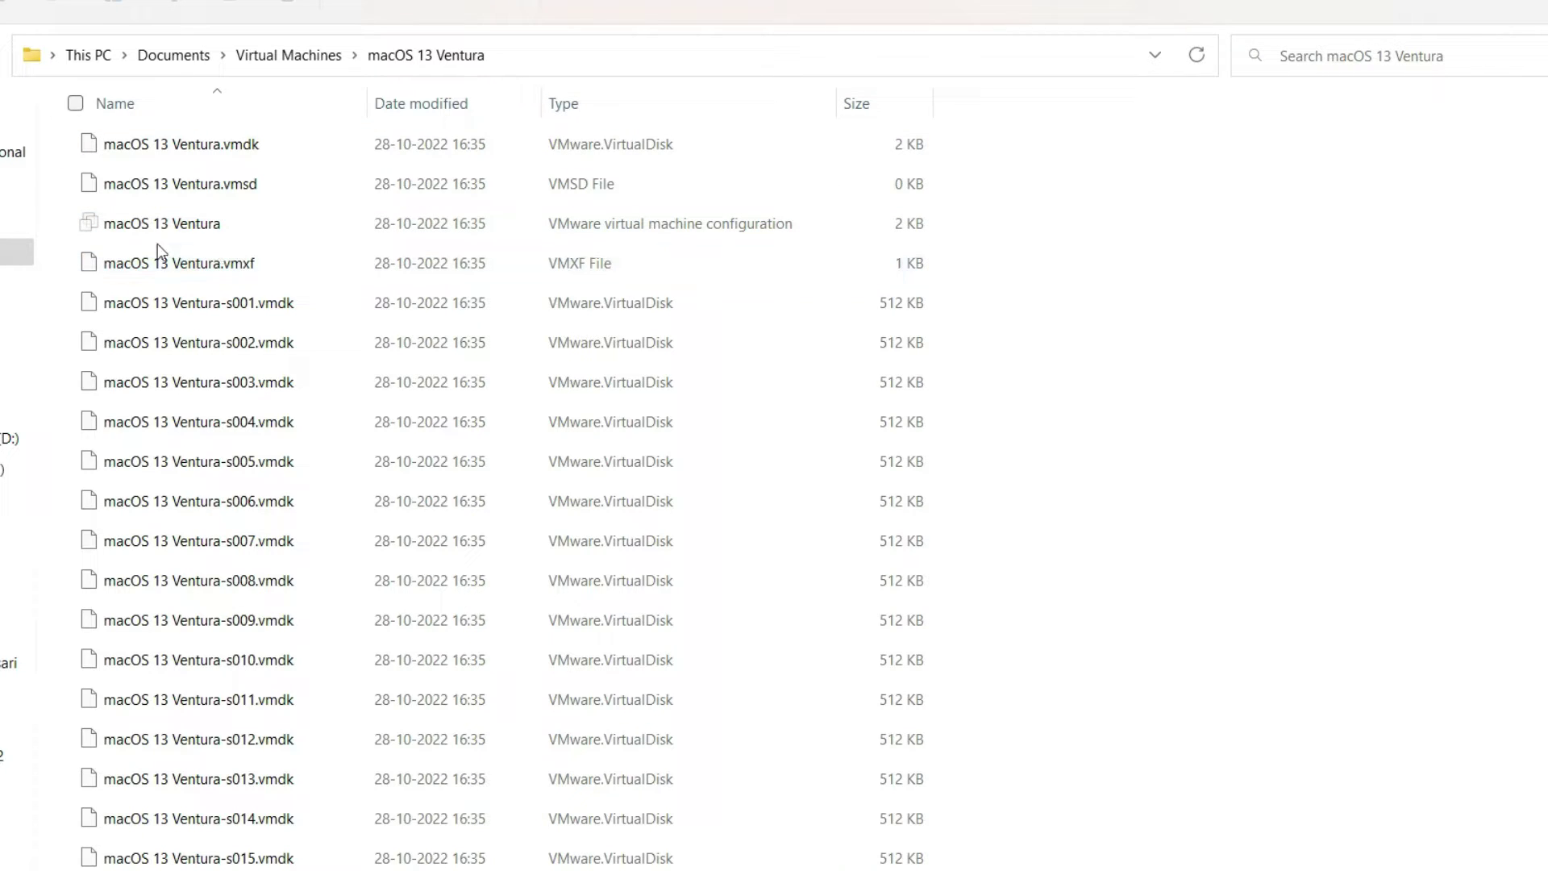
Open the macOS 13 Ventura .vmx configuration file with Notepad.
left_click(198, 236)
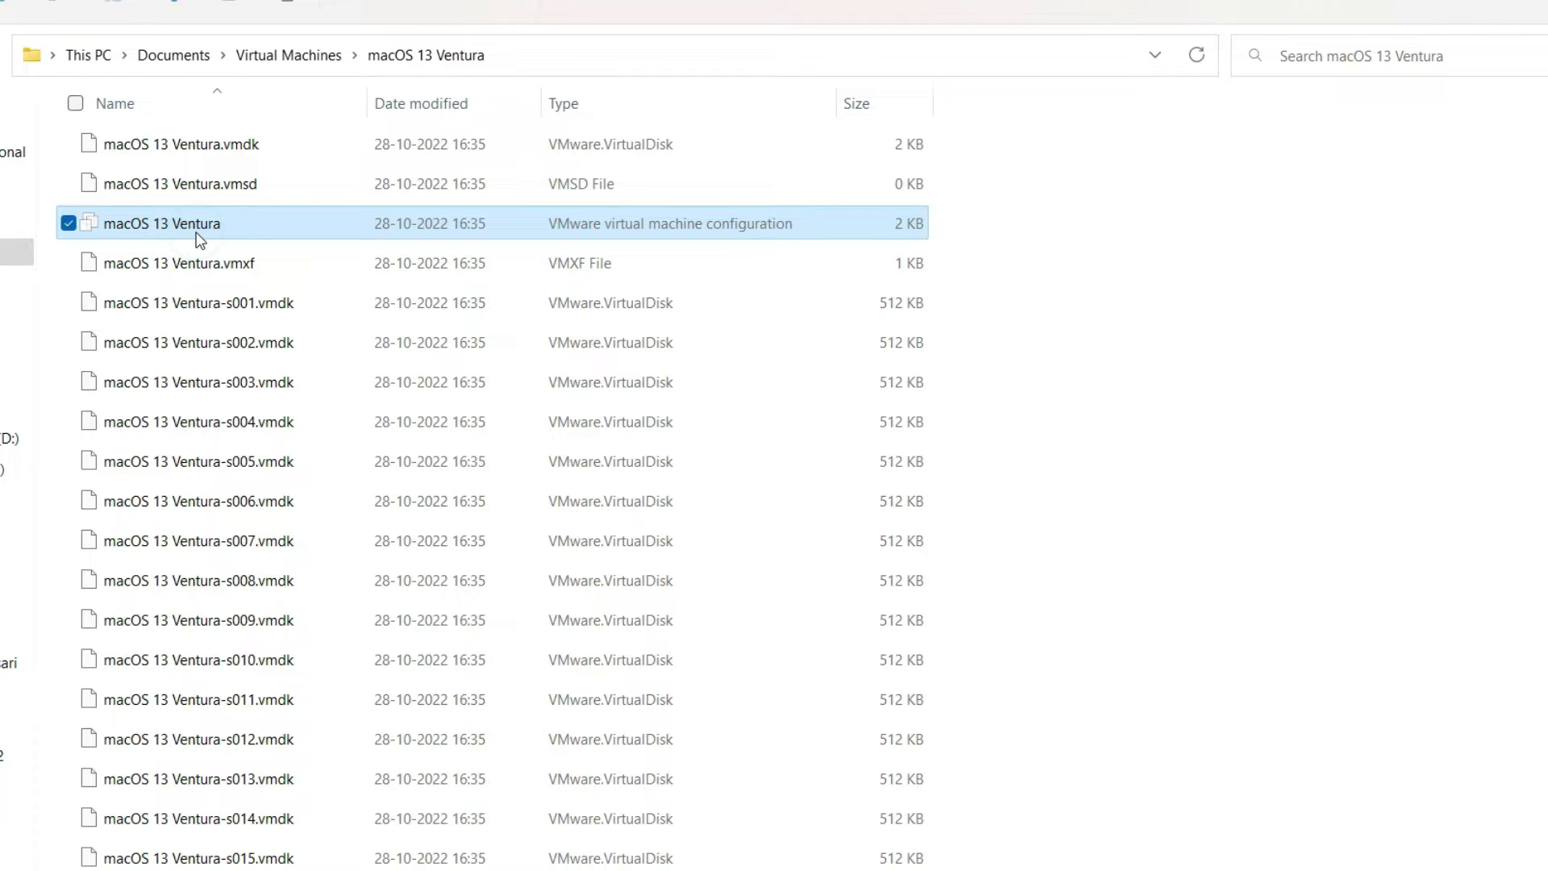
right_click(196, 232)
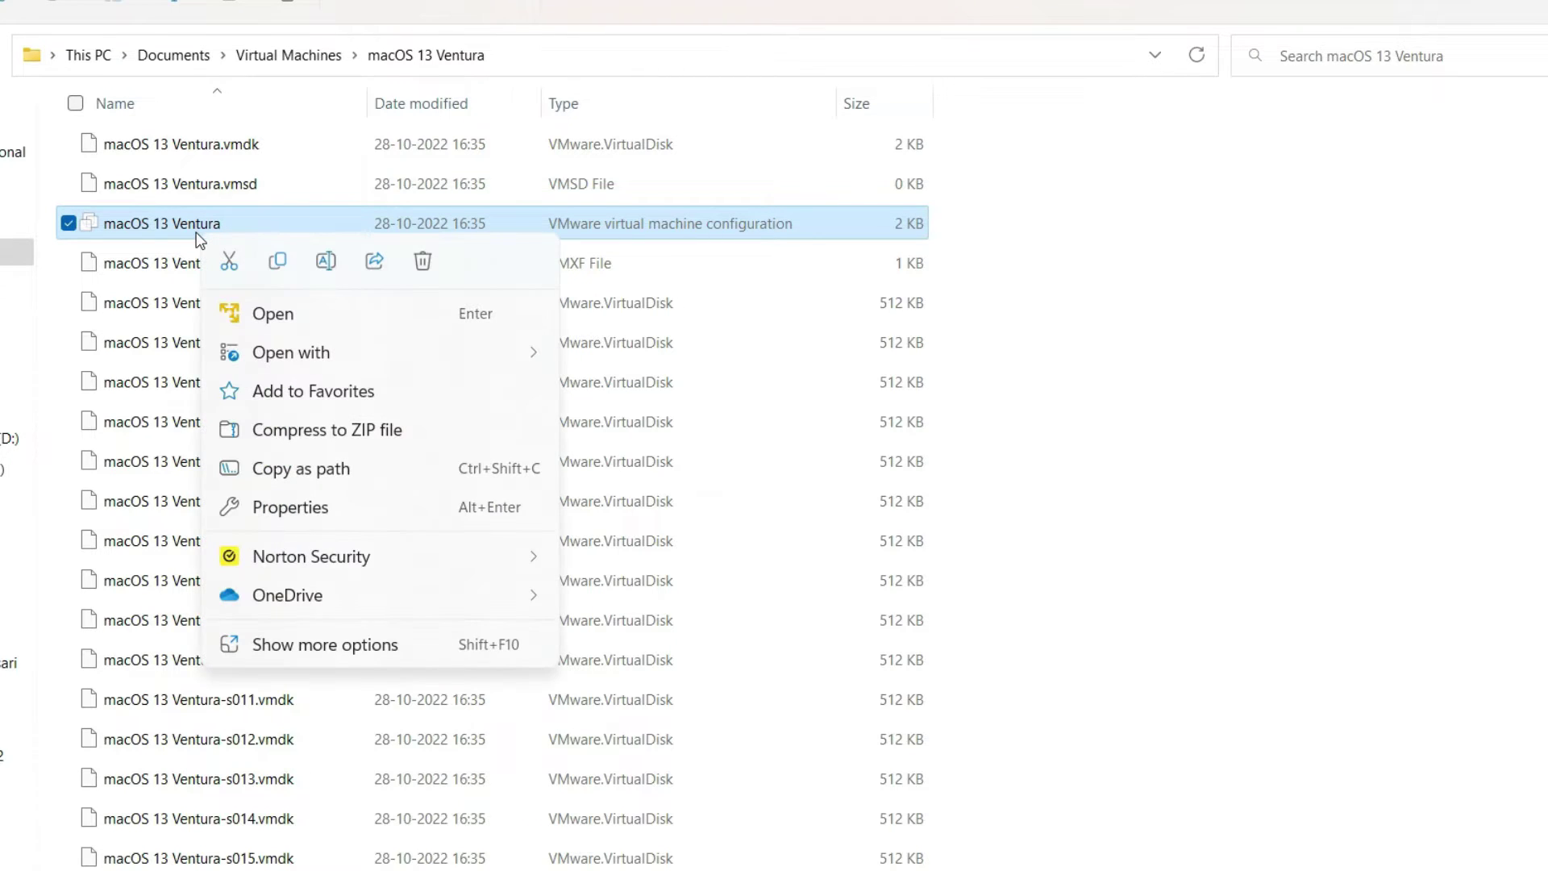
mouse_move(227, 357)
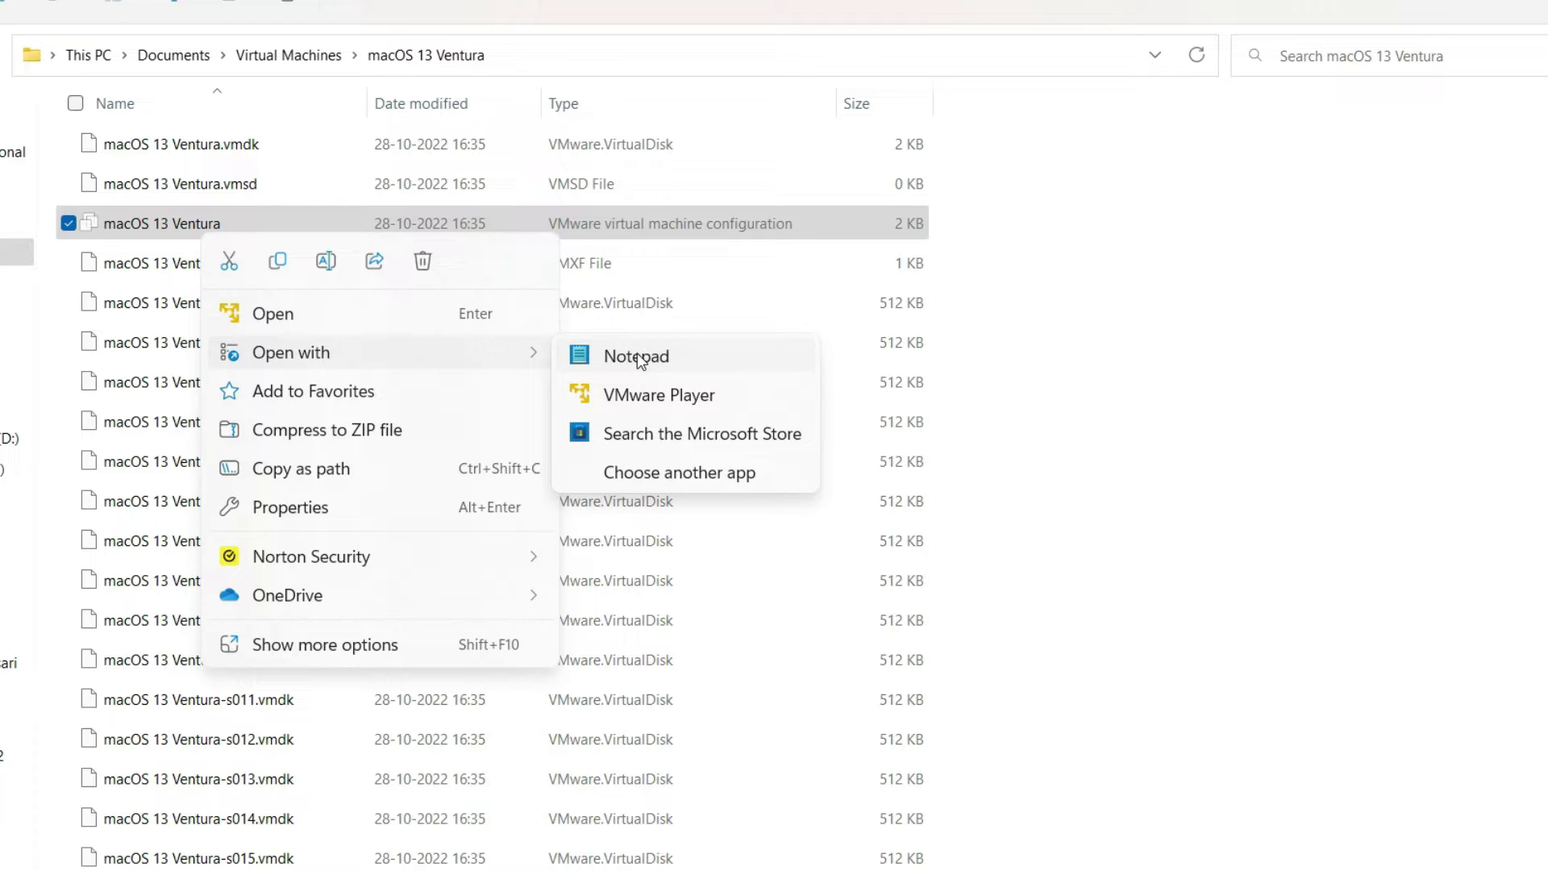
left_click(637, 356)
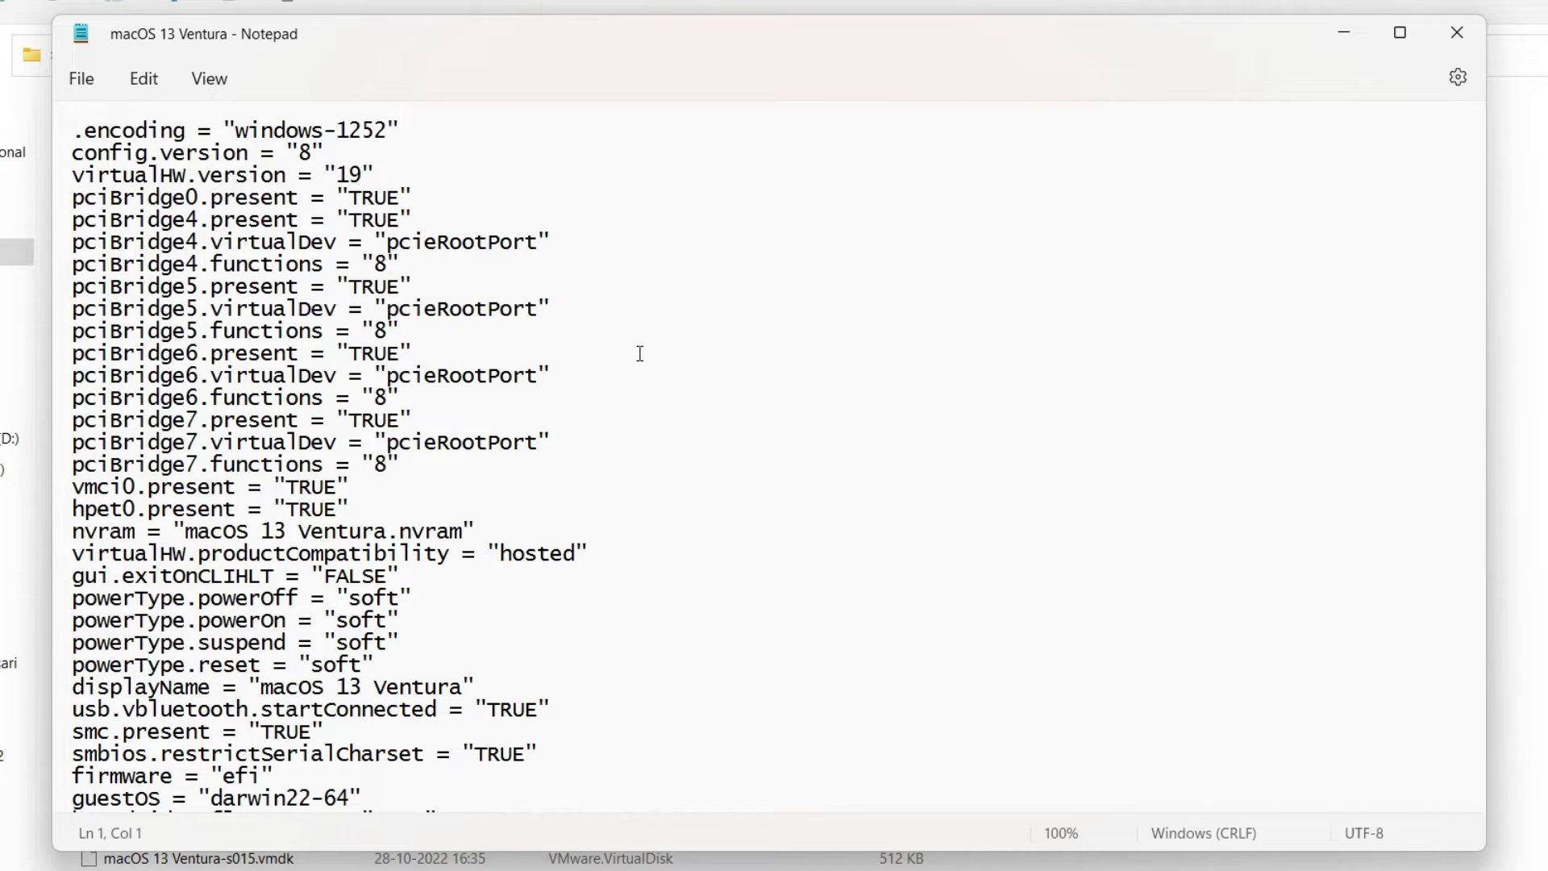
Add smc.version="0" after the floppy0.present line in the .vmx file, then save and close Notepad.
scroll(640, 353, "down", 3)
scroll(640, 353, "down", 6)
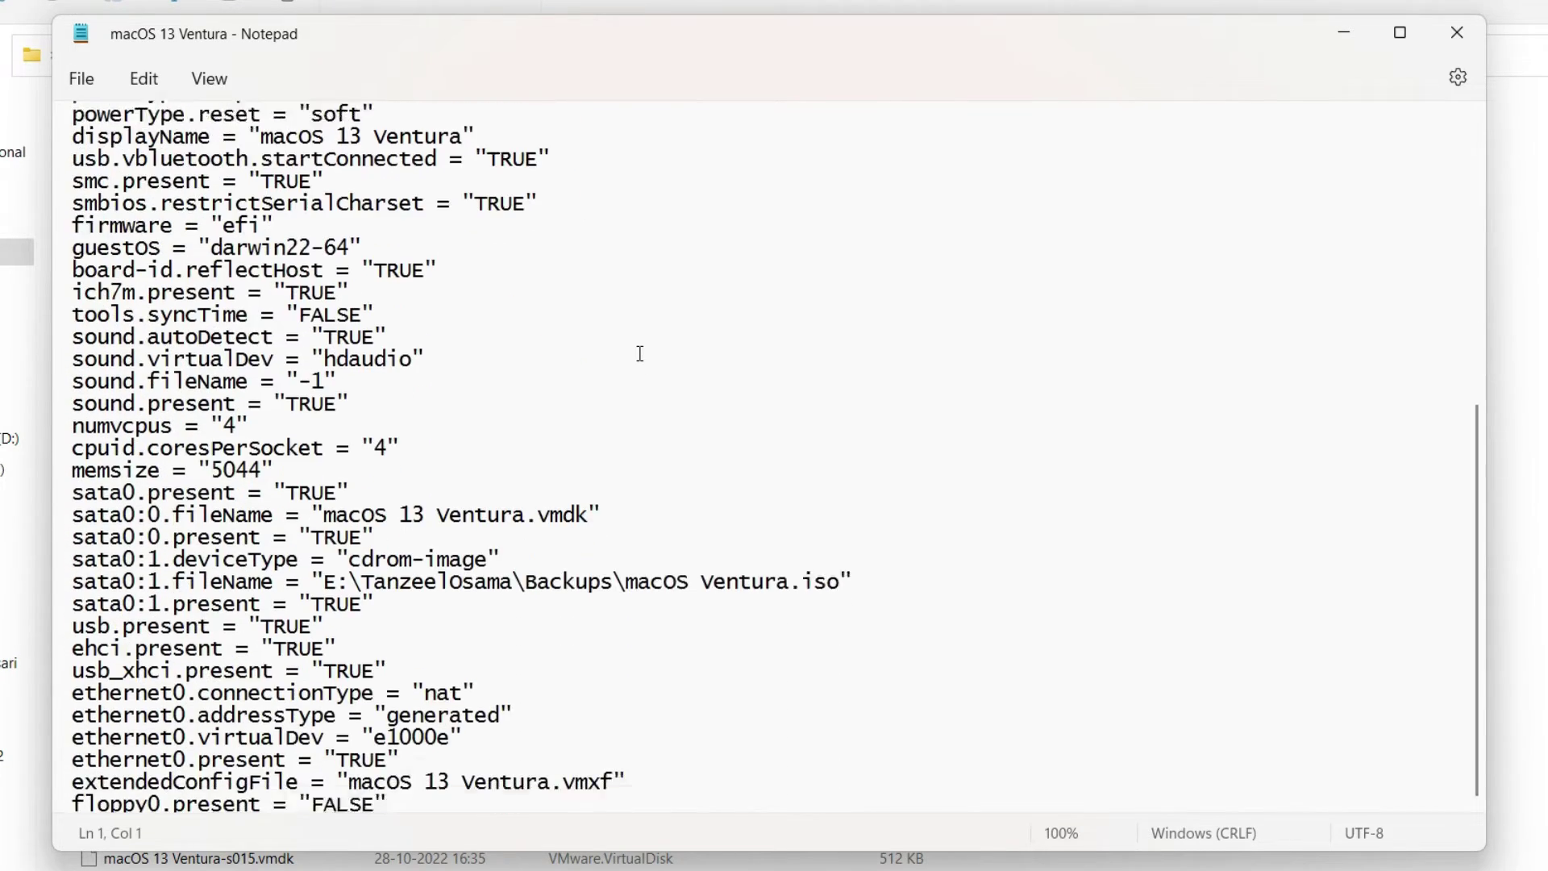
left_click(620, 772)
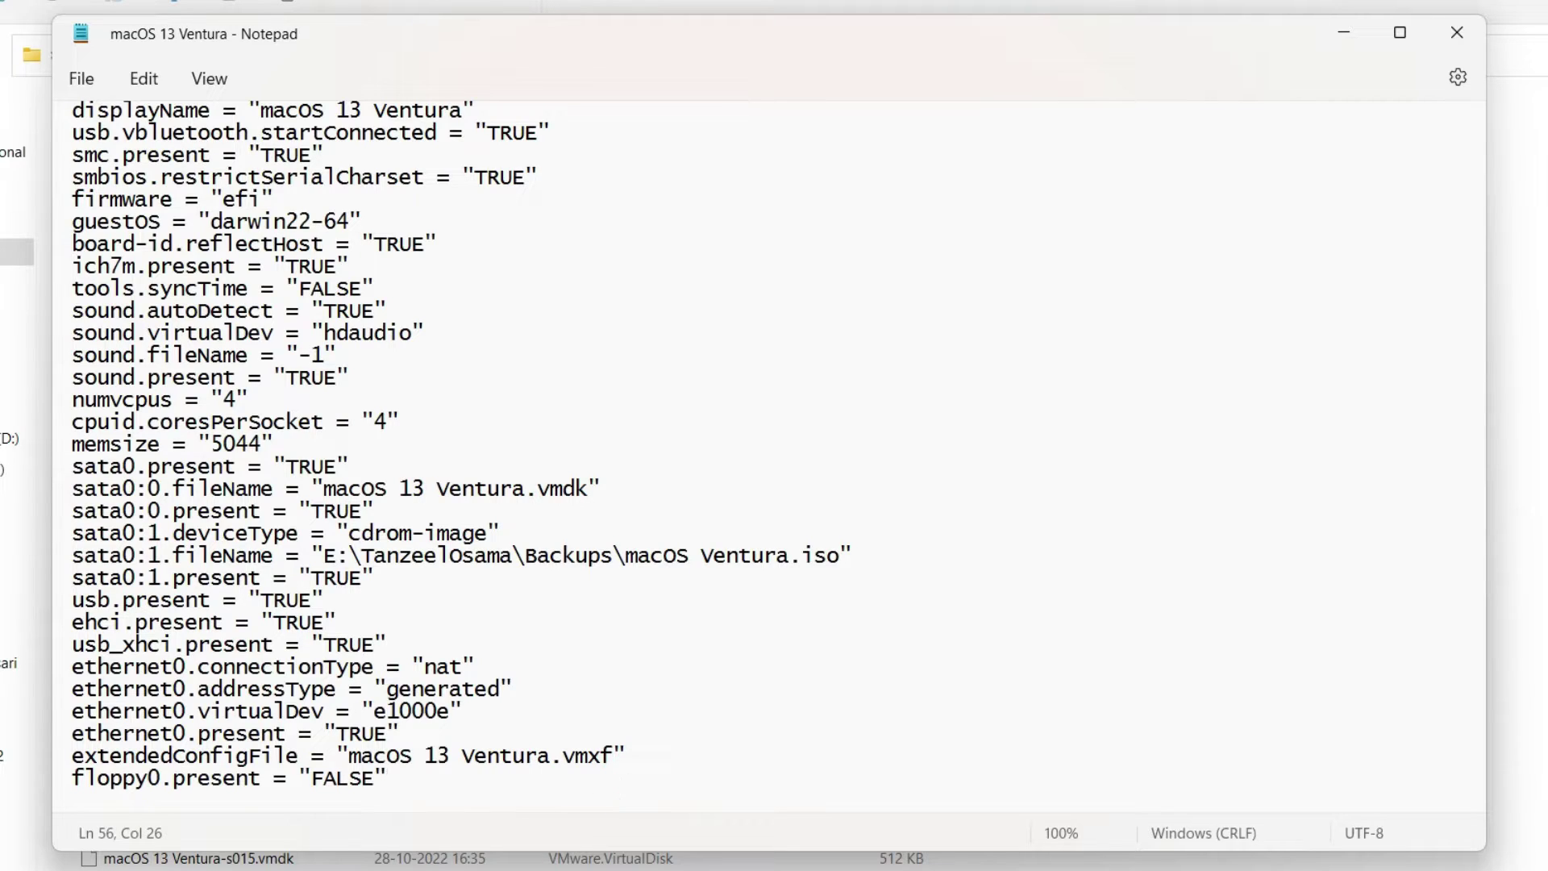
key("Return")
type("smc")
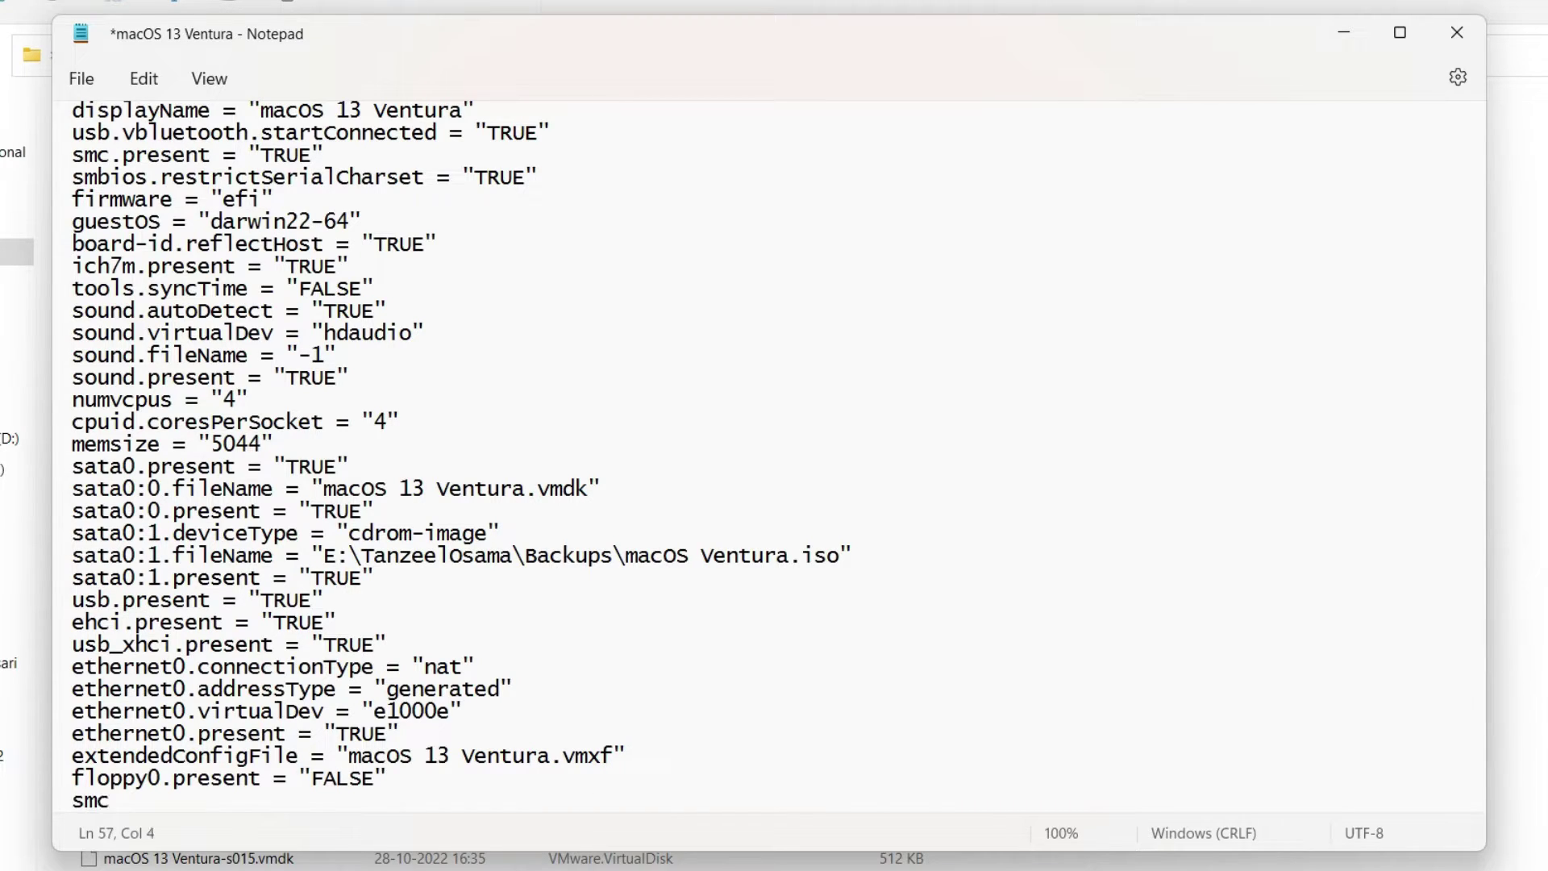
type(".version=\"0")
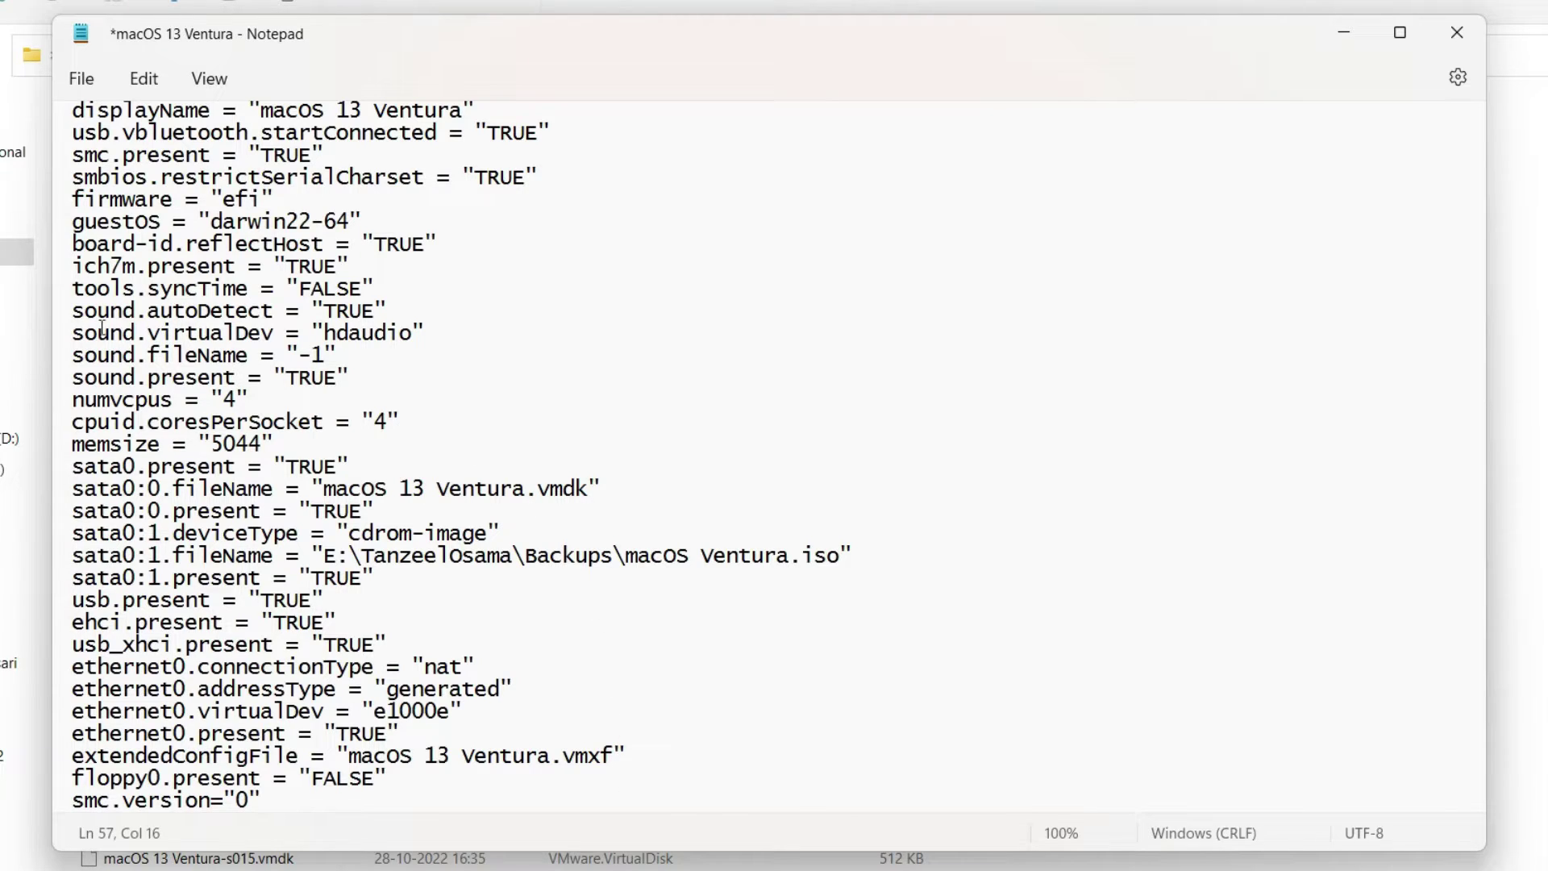
left_click(88, 83)
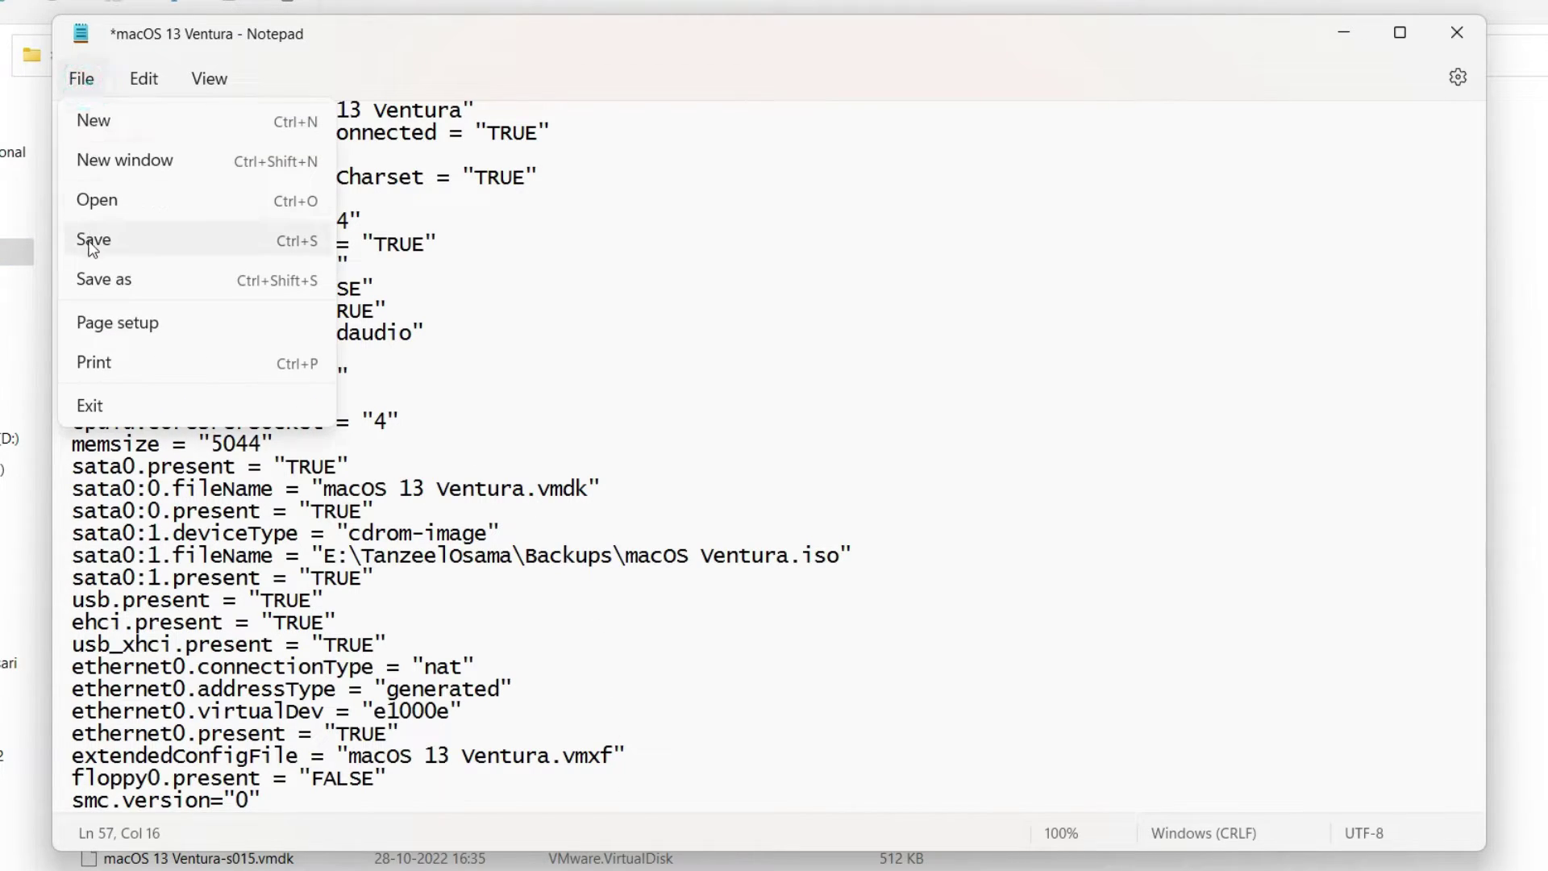
left_click(92, 239)
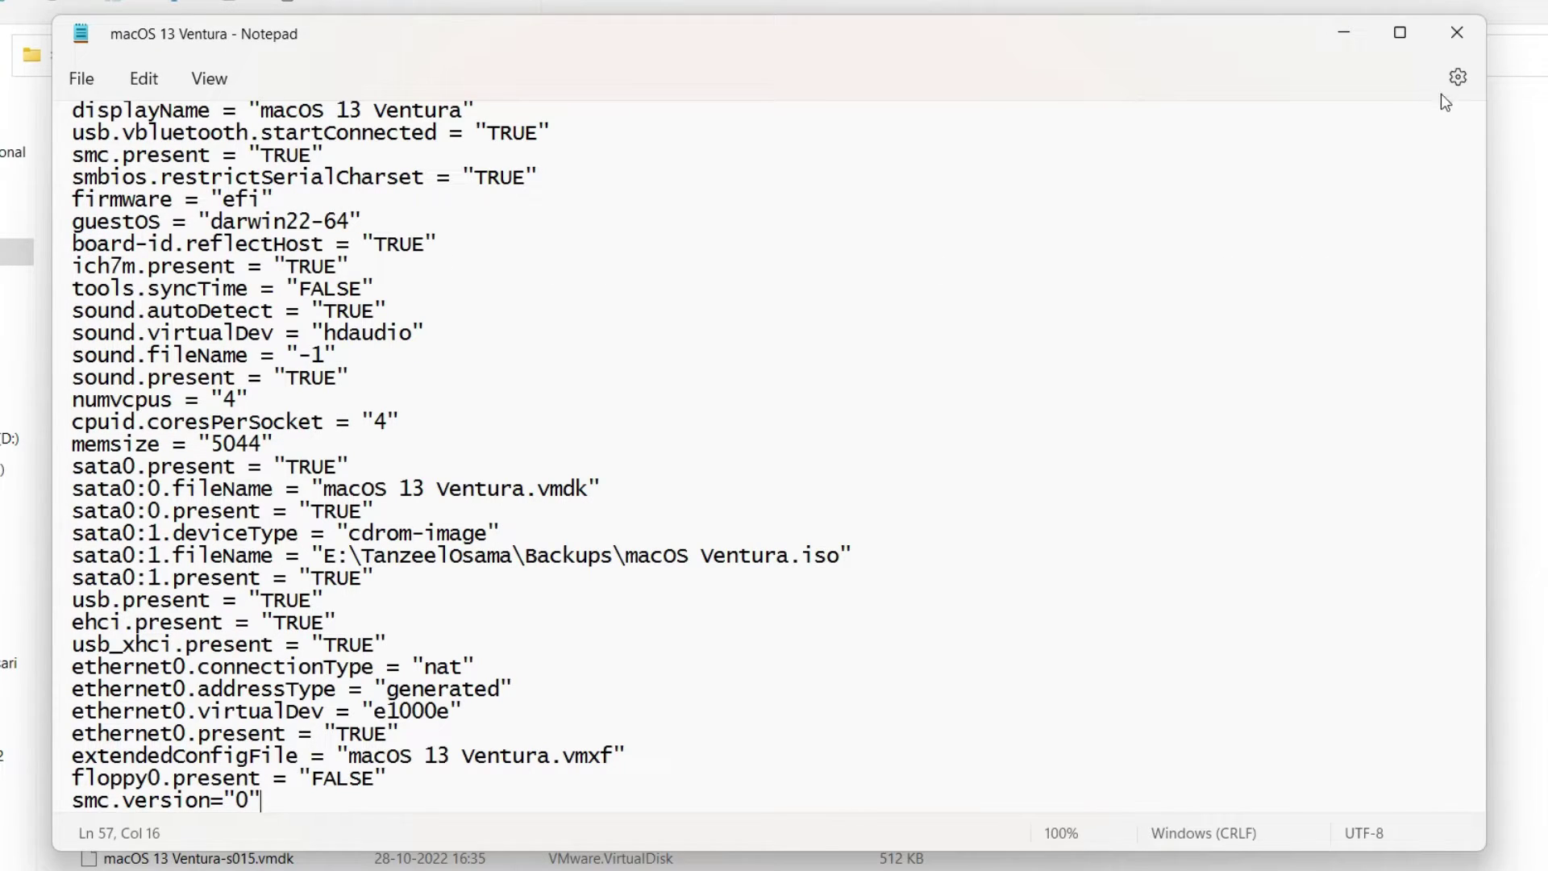
left_click(1457, 33)
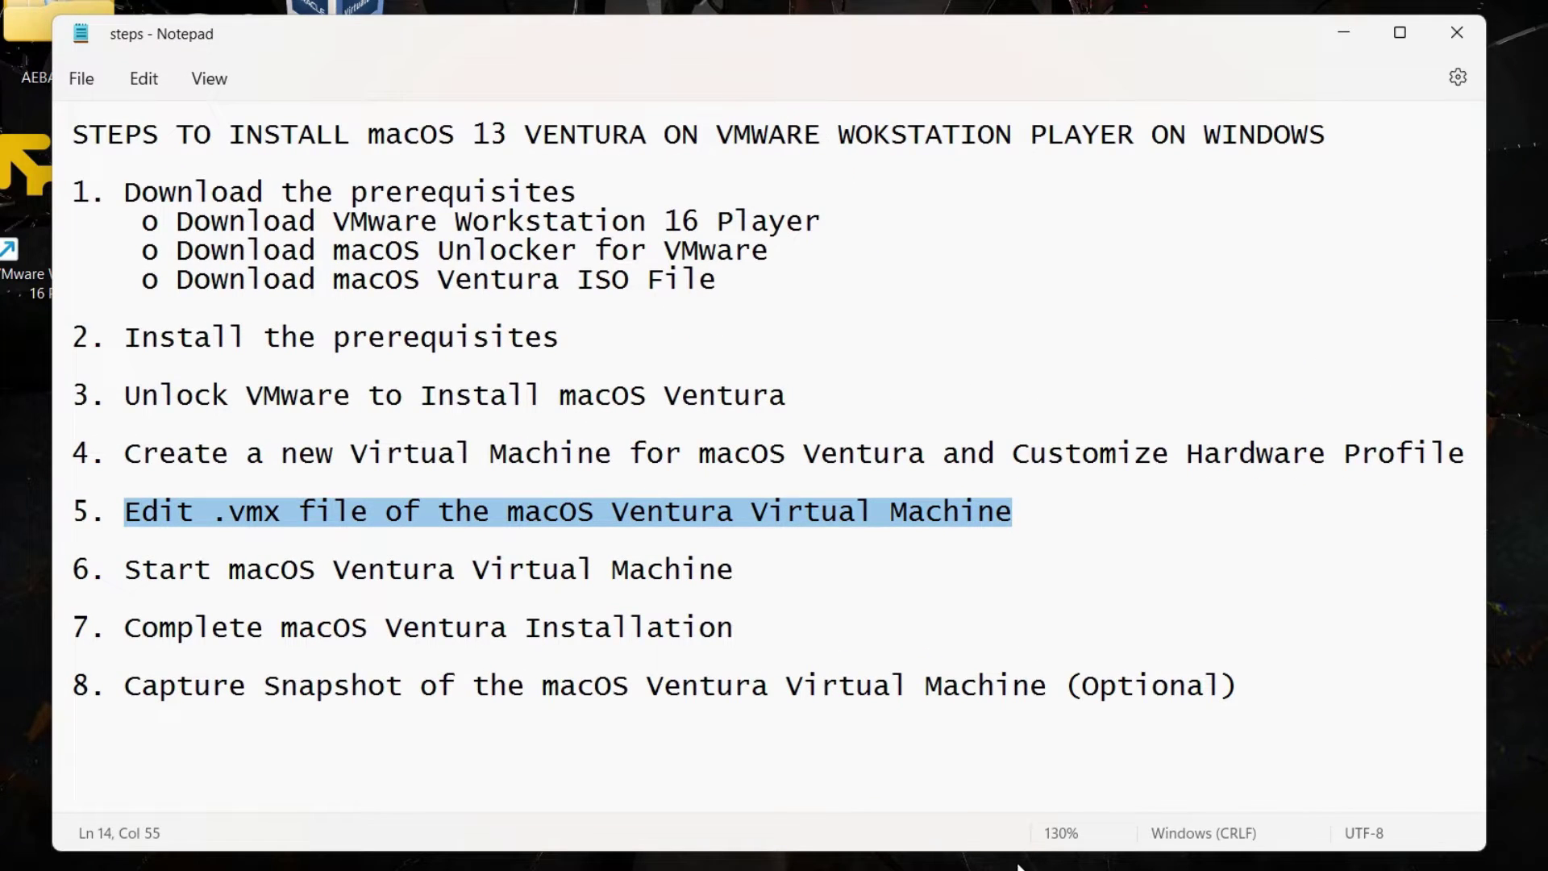
Launch VMware Workstation 16 Player and power on the macOS 13 Ventura virtual machine.
left_click_drag(123, 569, 739, 572)
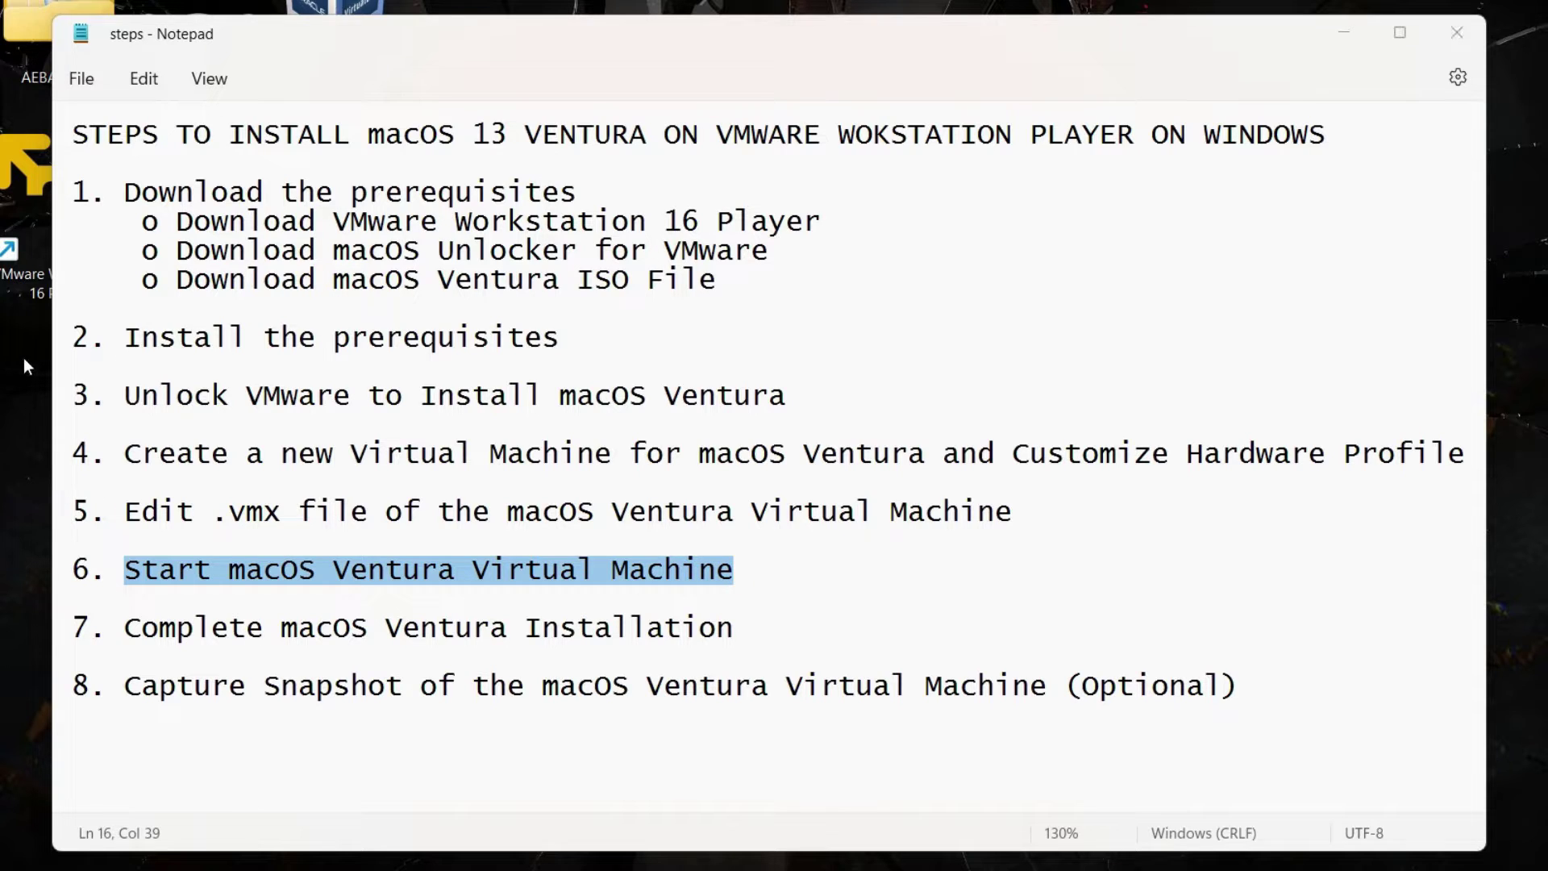
double_click(22, 278)
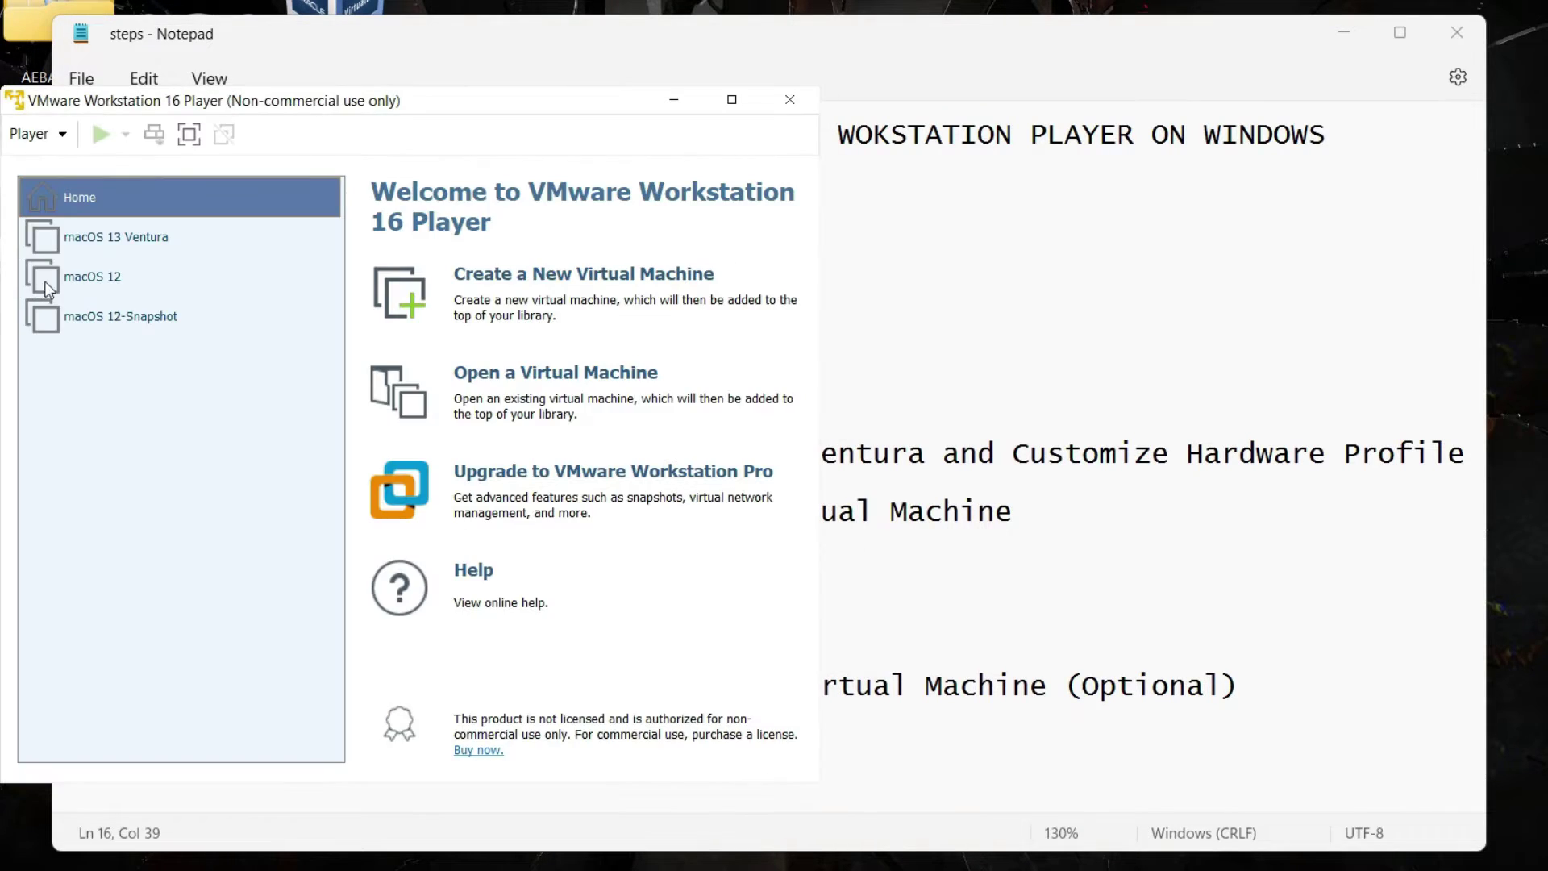
left_click(125, 237)
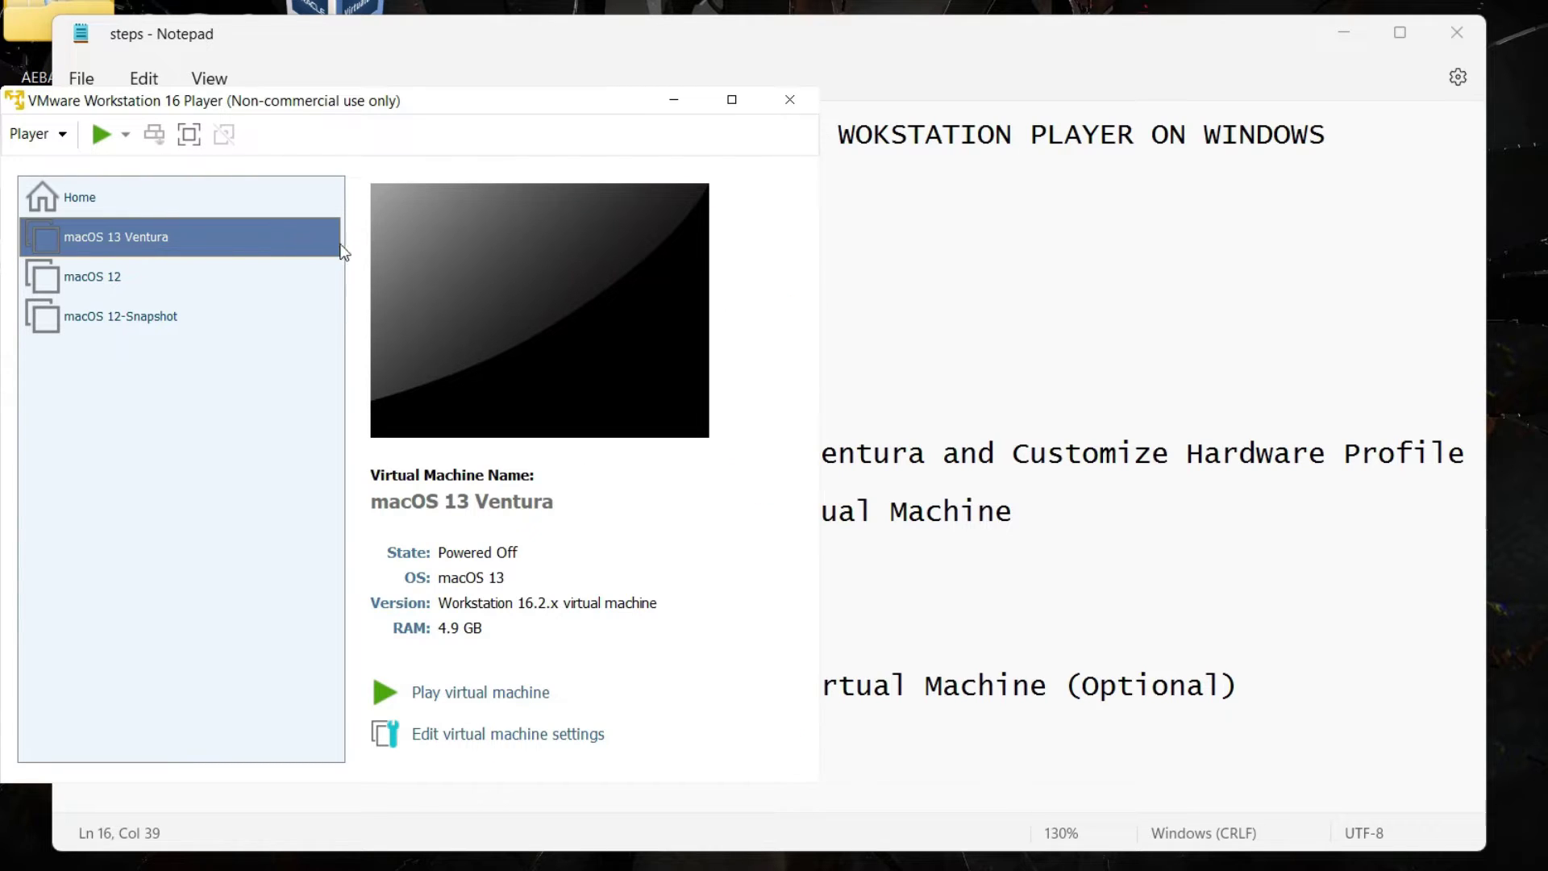
left_click(436, 691)
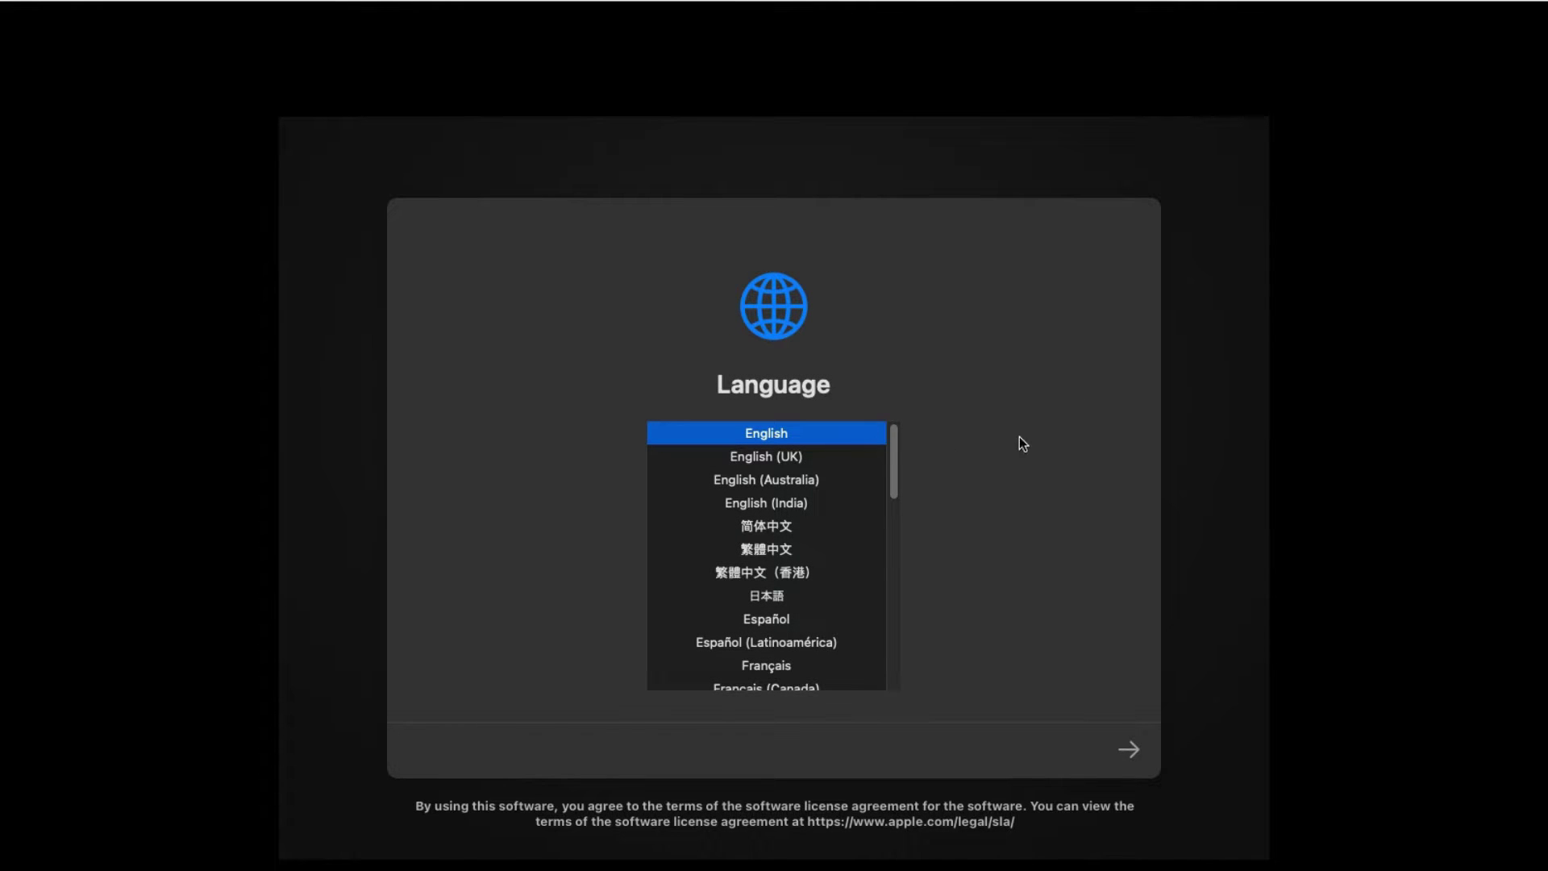
Keep English on the Language screen and open Disk Utility from macOS Recovery.
left_click(1135, 760)
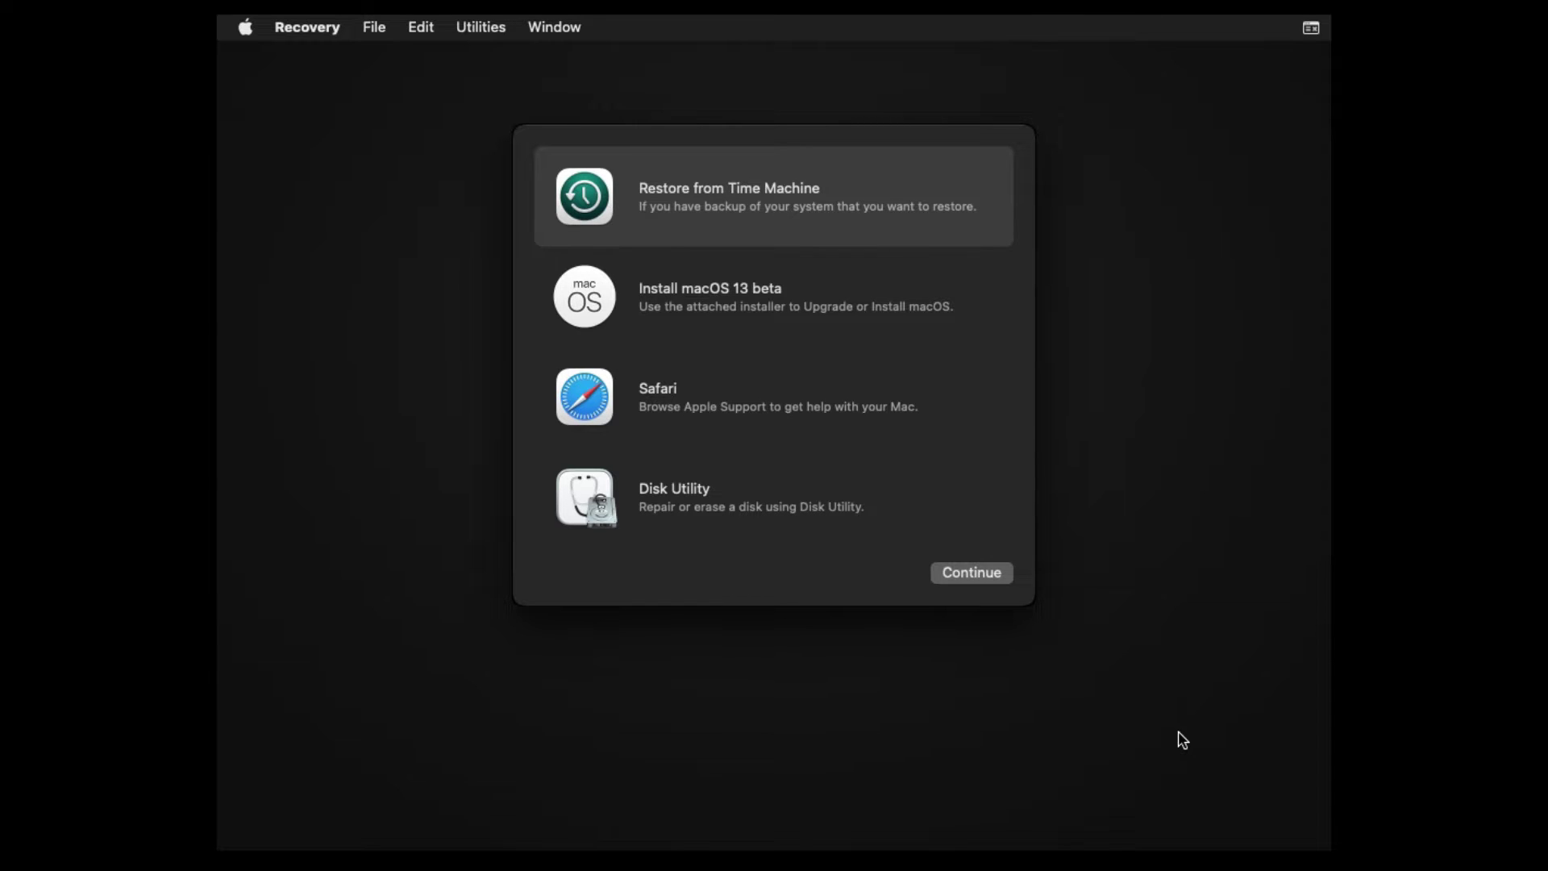
left_click(710, 483)
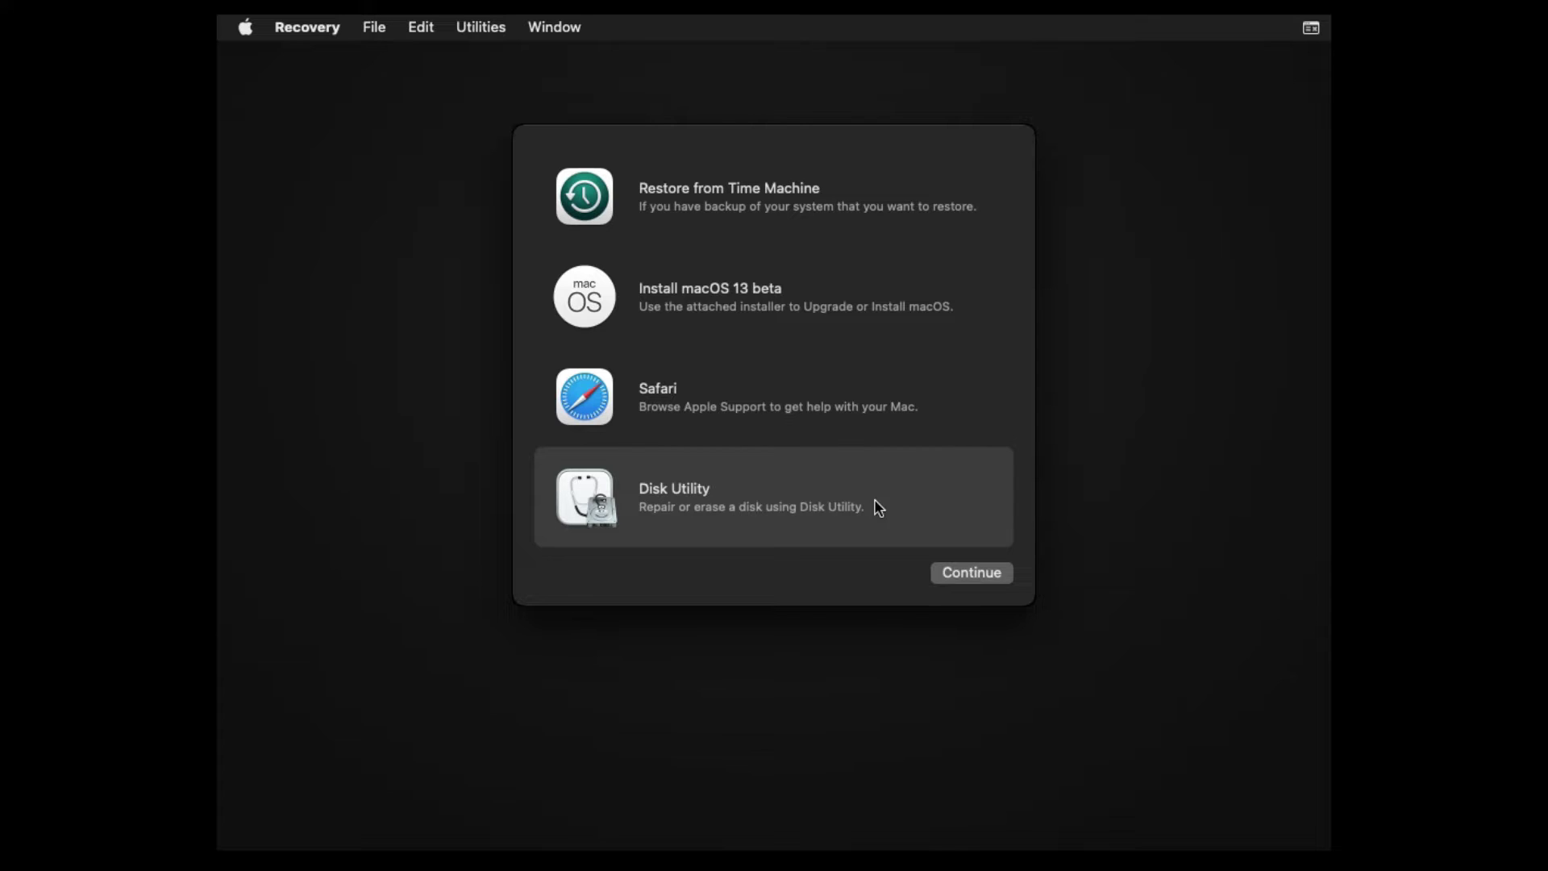
left_click(971, 573)
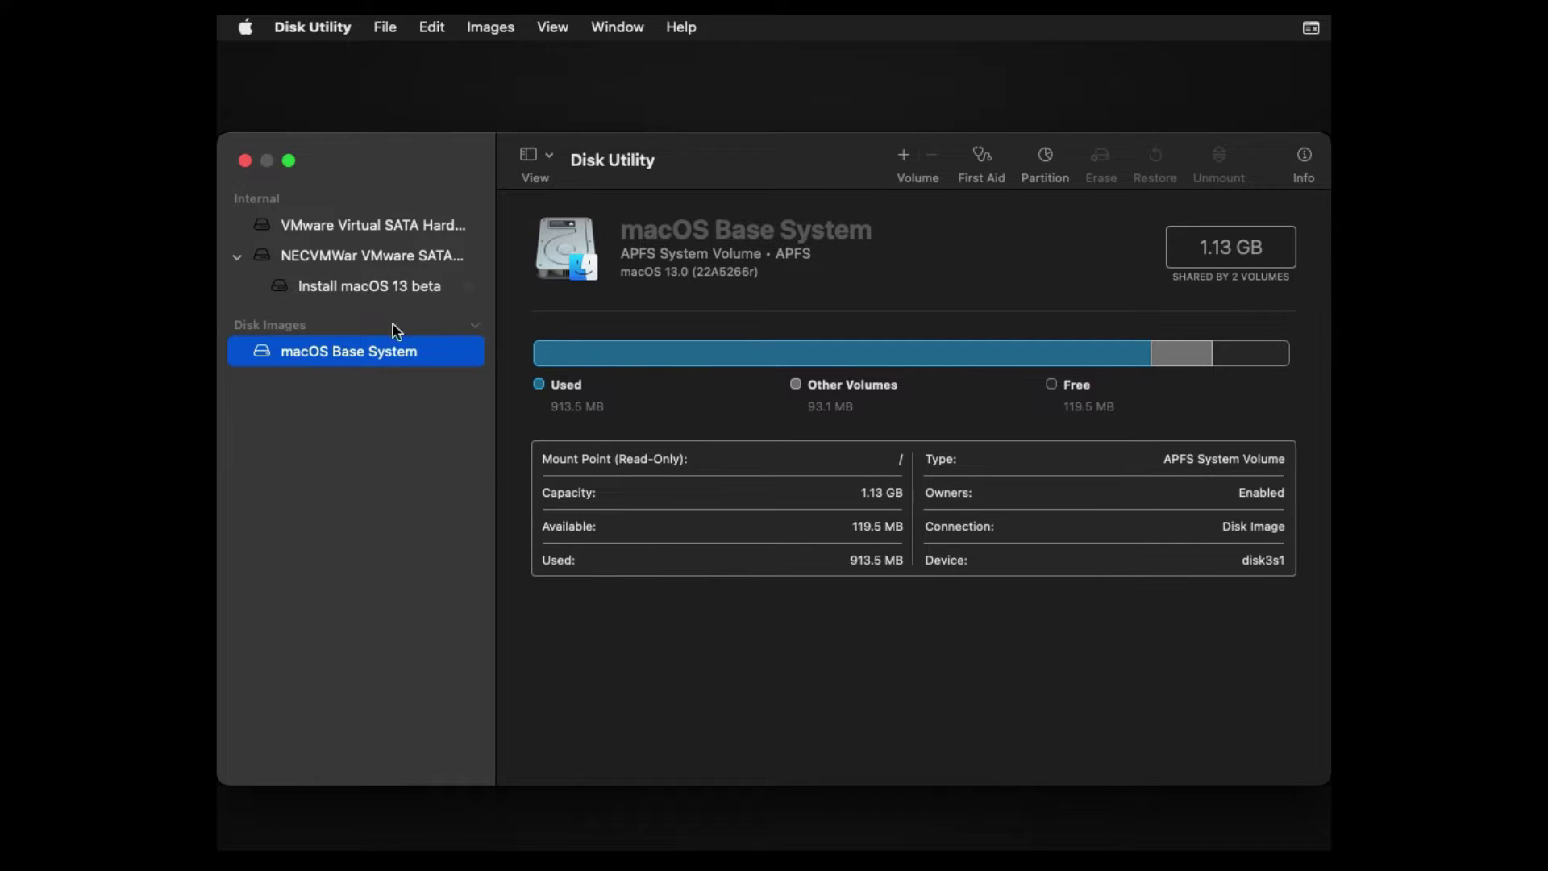
Erase the 128.85 GB VMware virtual drive as APFS named macOS13Ventura, then close Disk Utility.
left_click(390, 226)
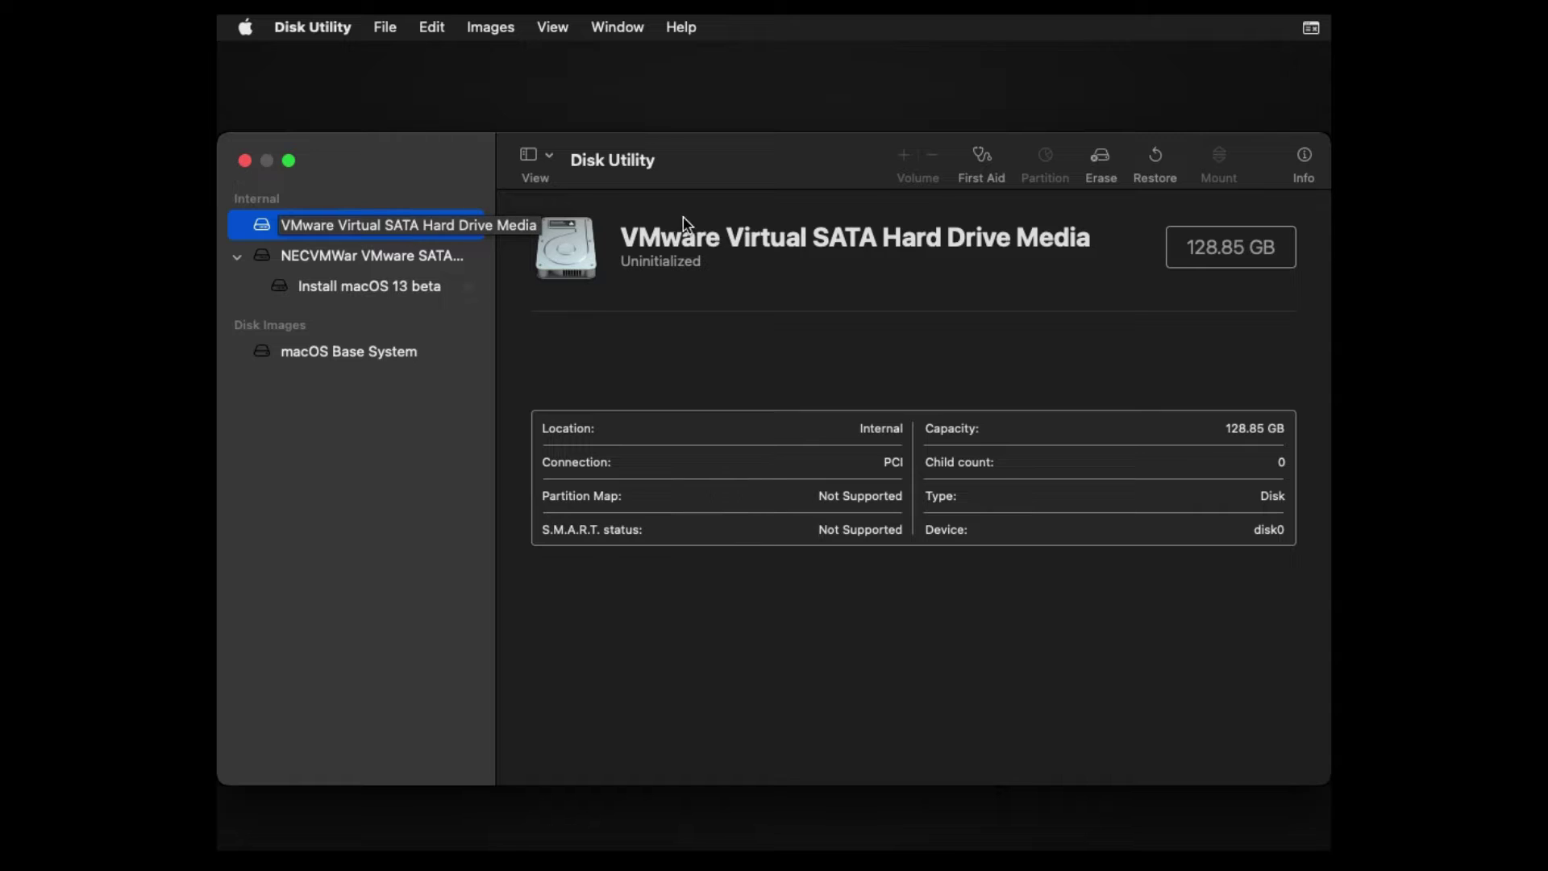
left_click(1101, 158)
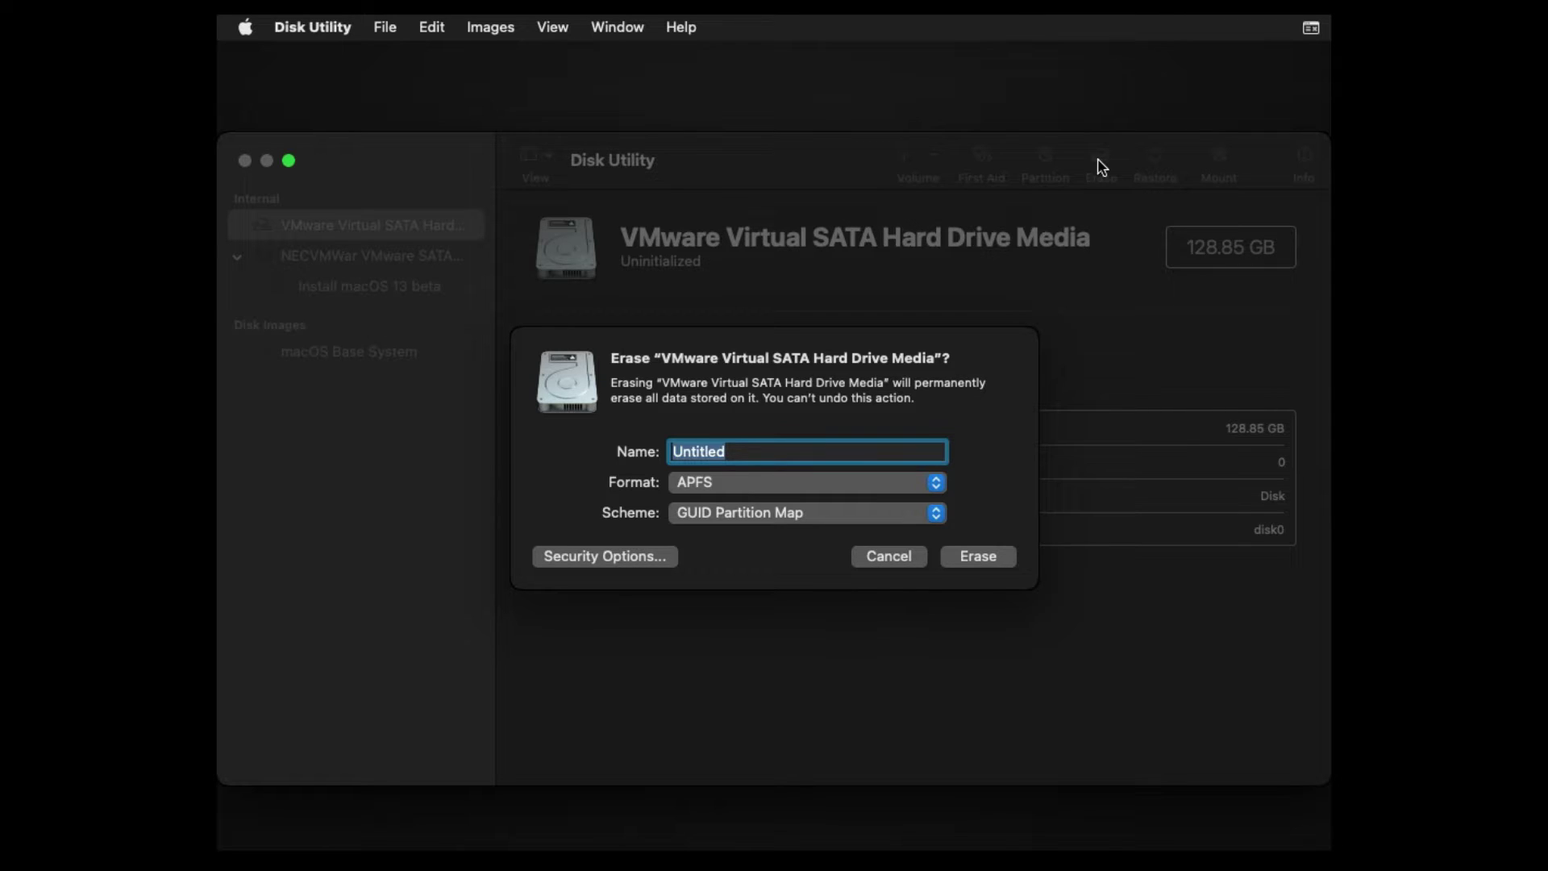
type("macOS13Ventu")
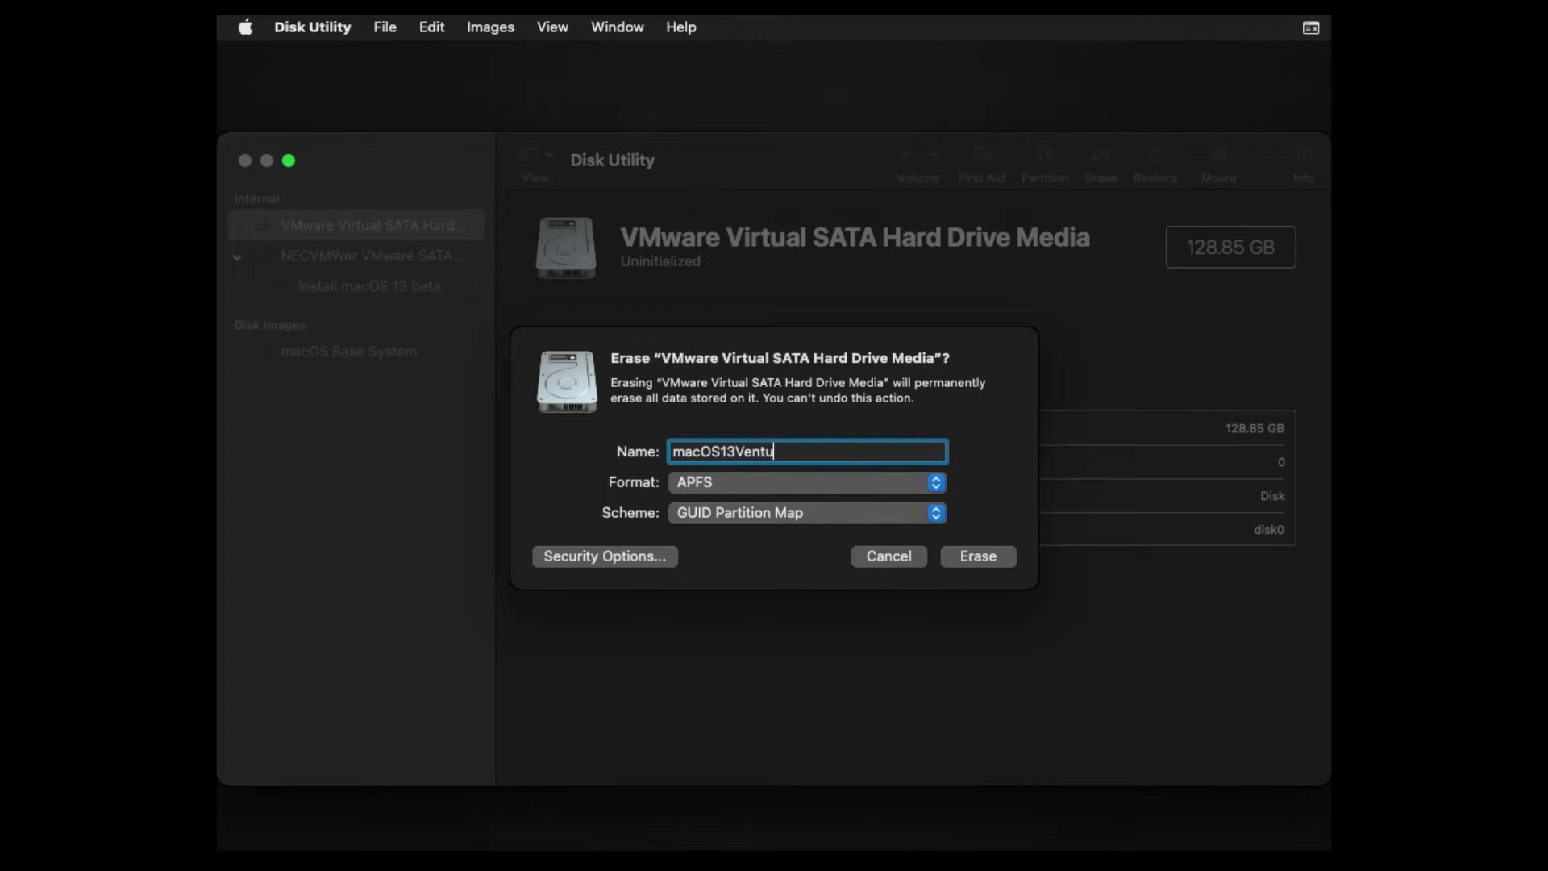
type("ra")
left_click(1002, 555)
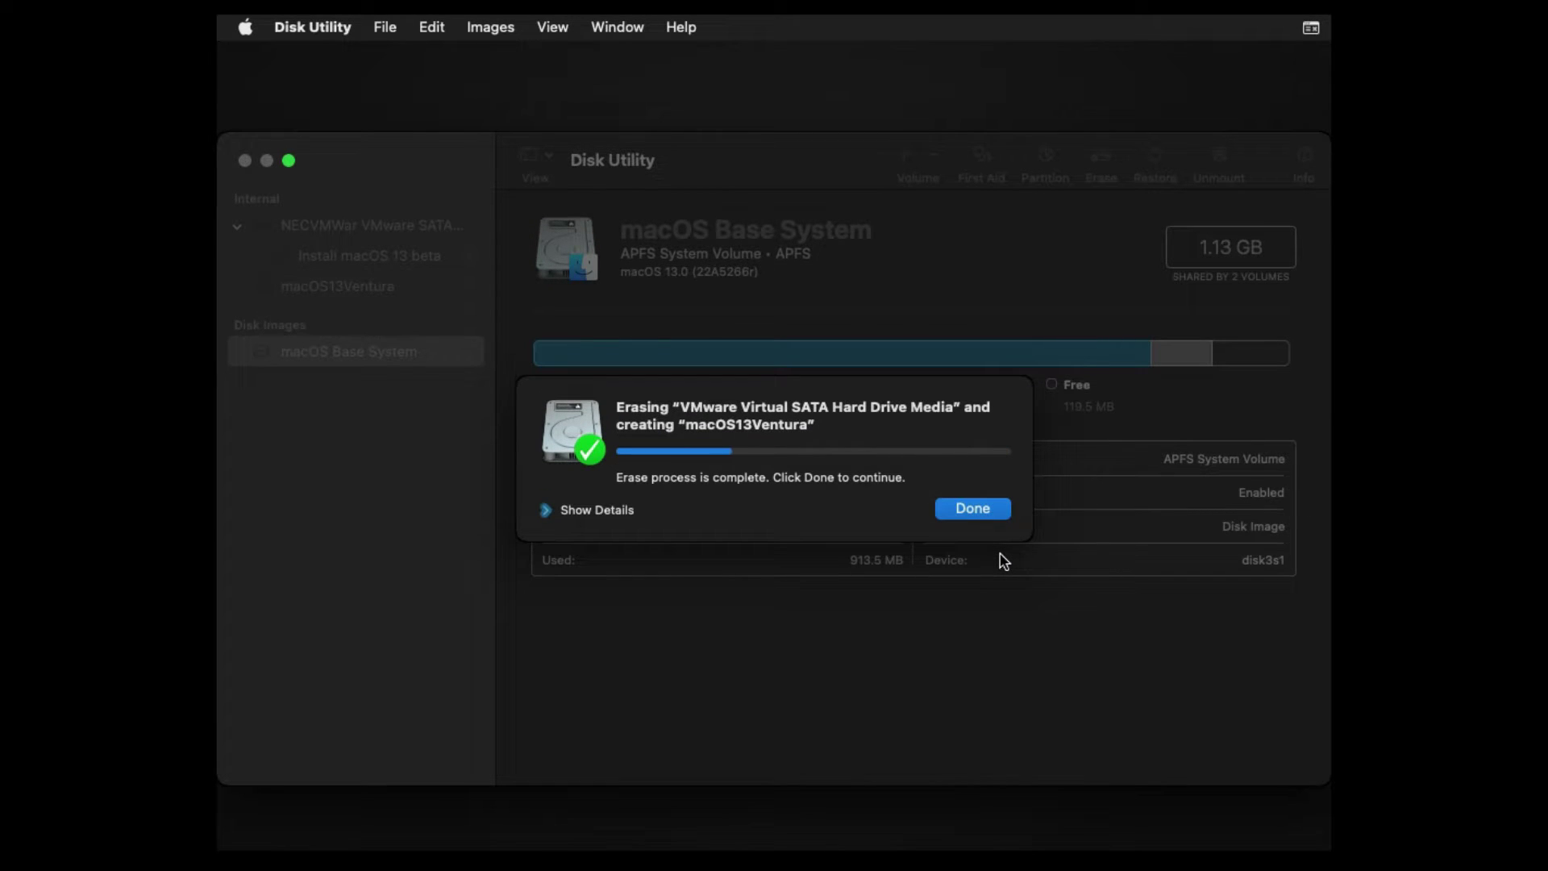
left_click(996, 510)
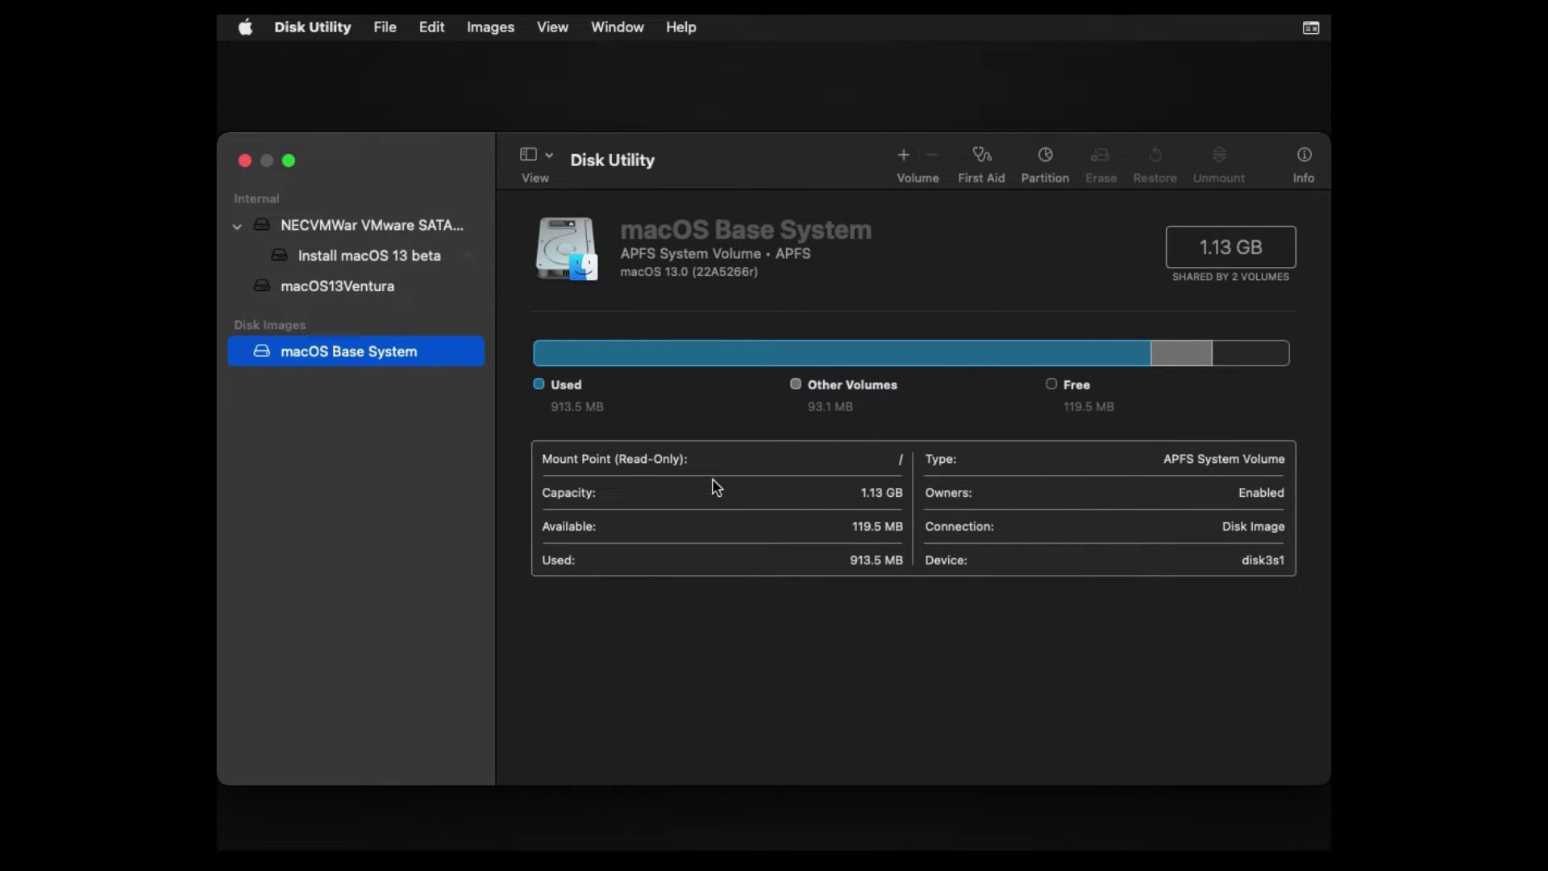
left_click(244, 161)
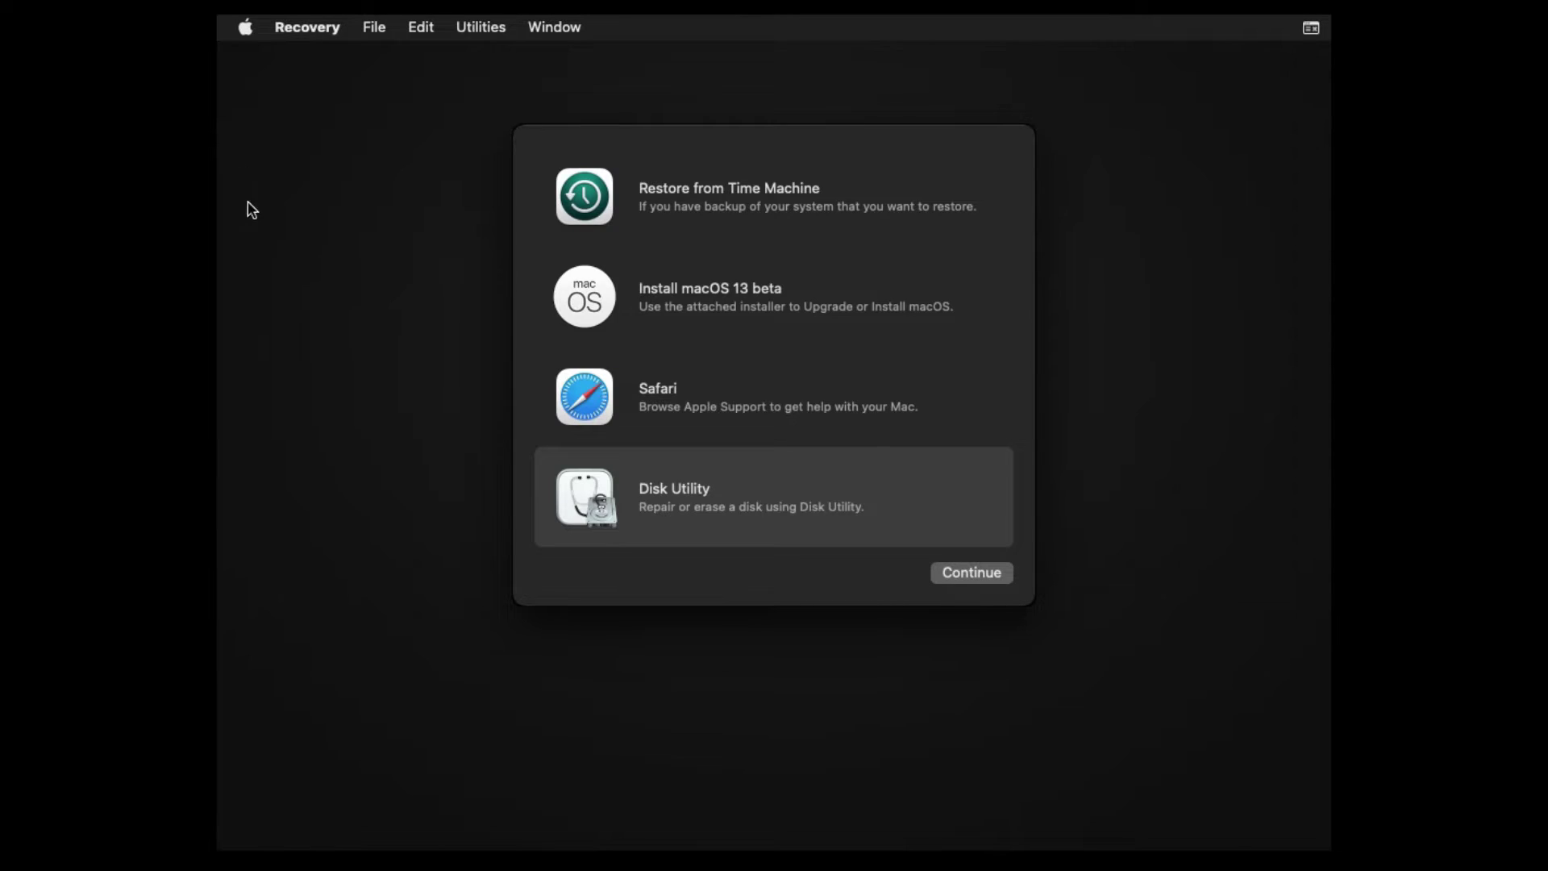
Run the macOS 13 beta installer, agree to the licence, and install onto macOS13Ventura.
left_click(857, 307)
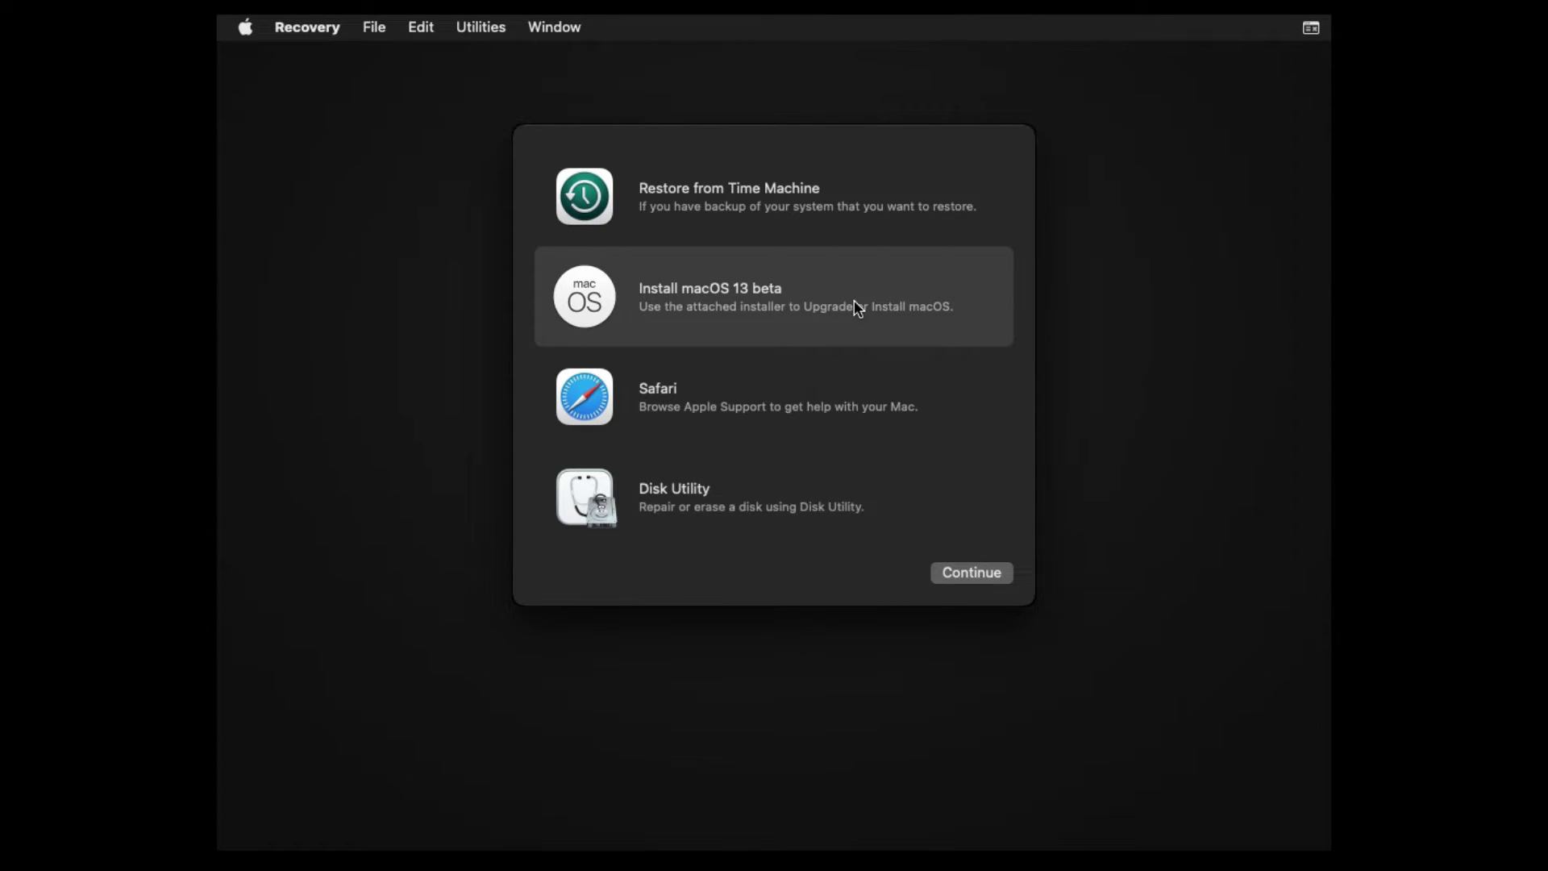
left_click(965, 574)
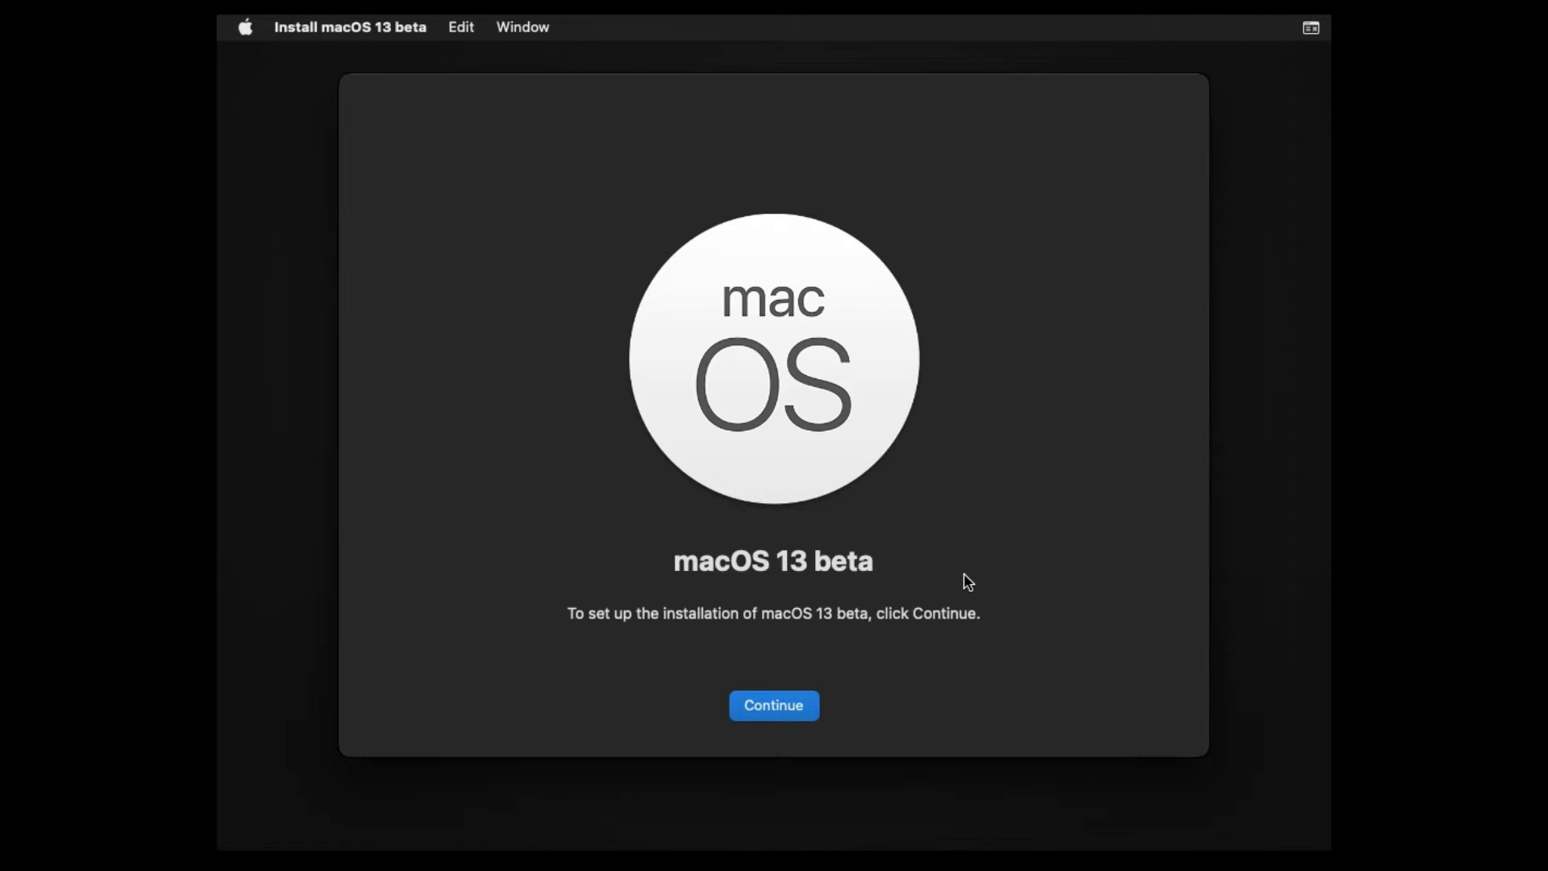
left_click(757, 714)
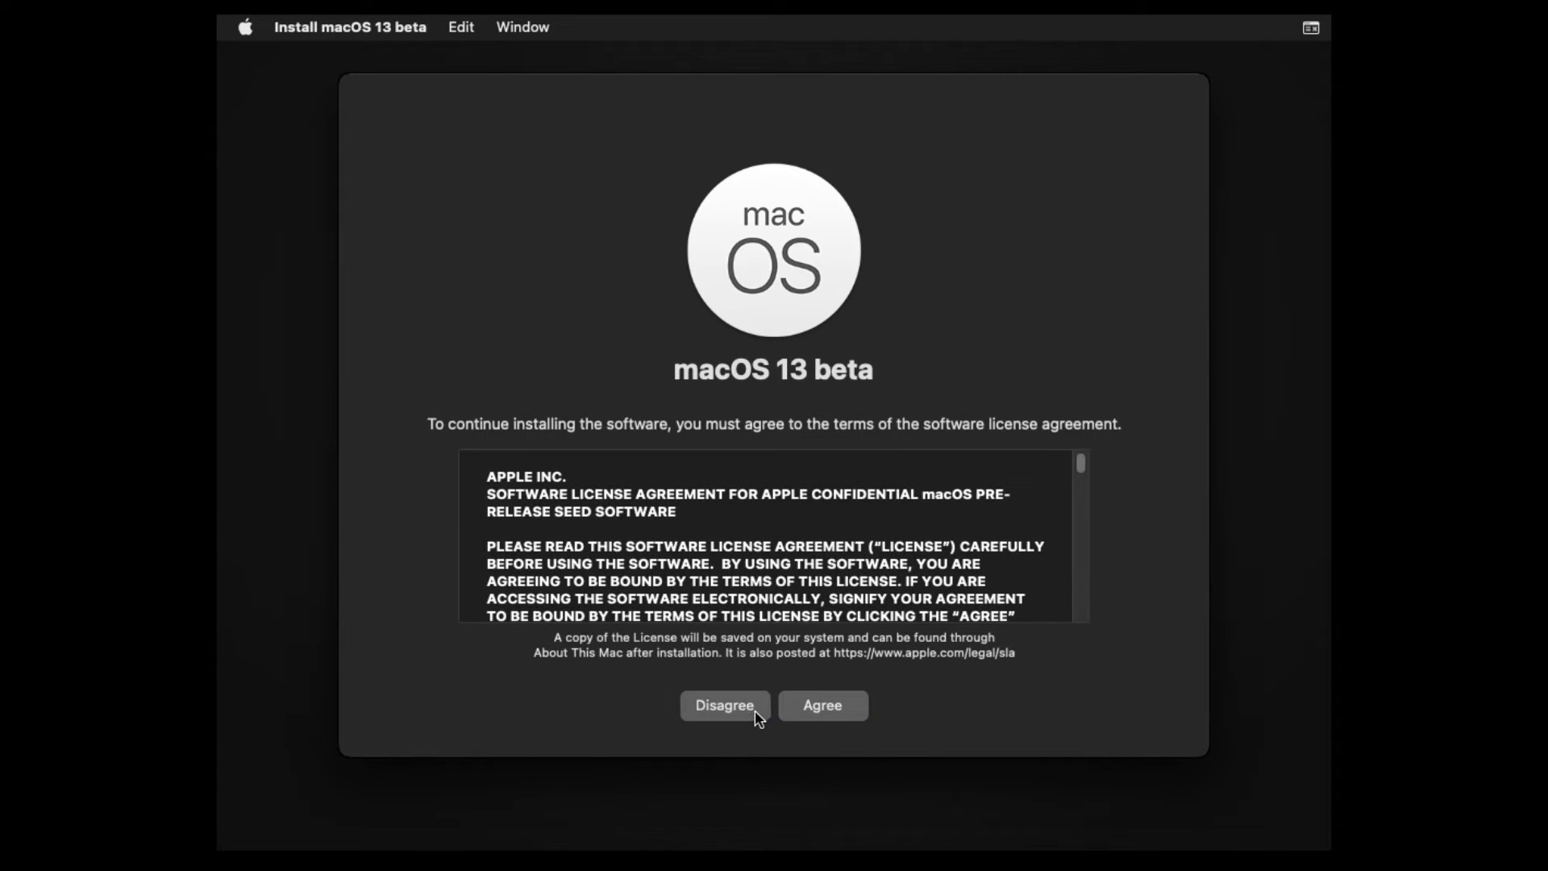
left_click(806, 714)
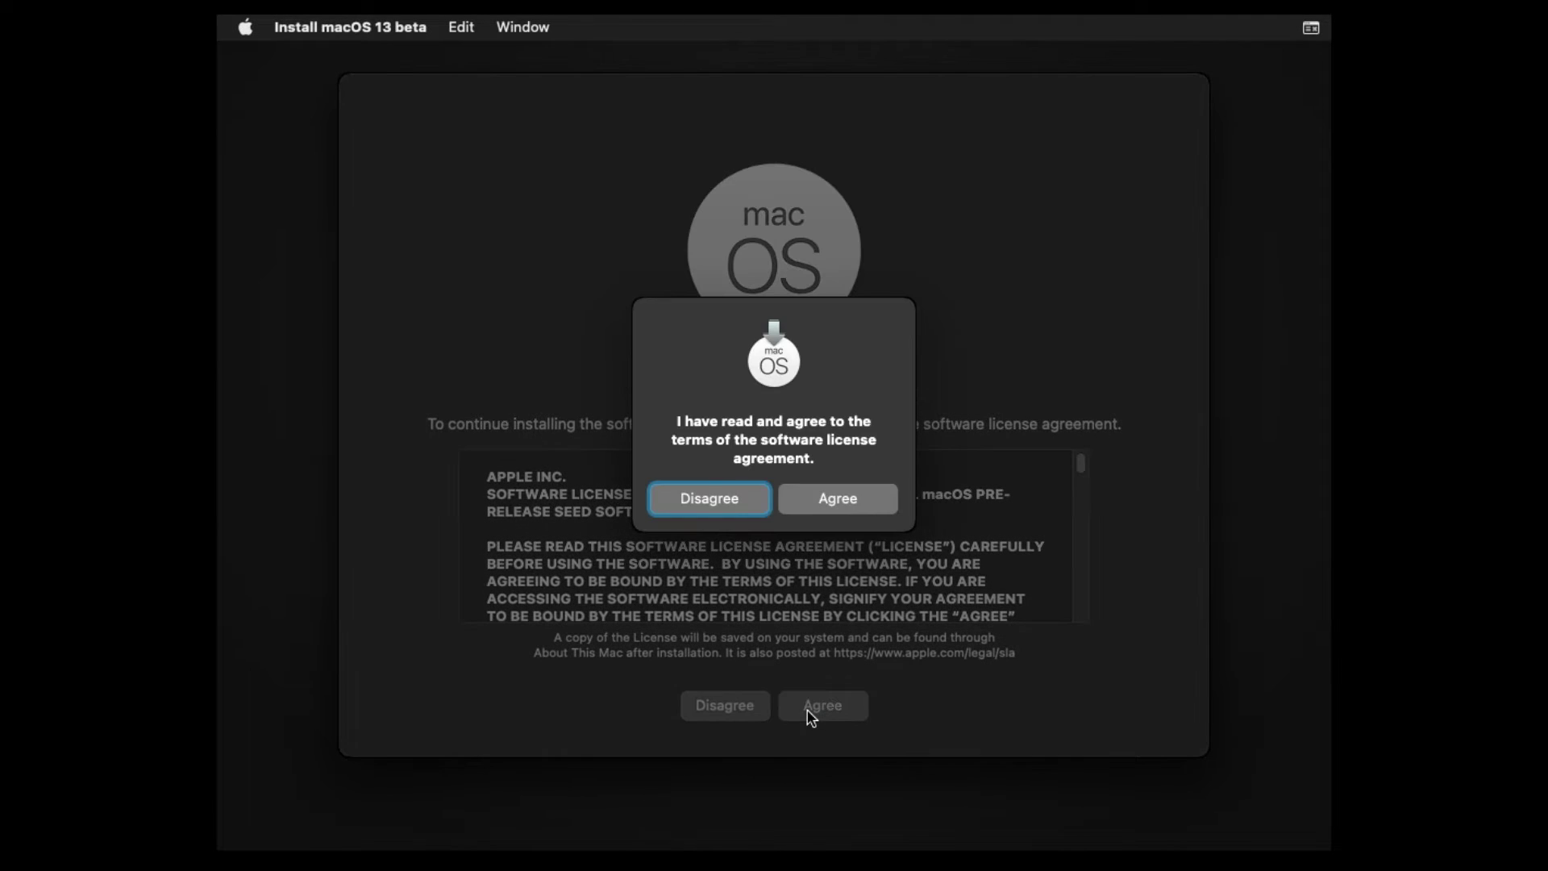
left_click(833, 505)
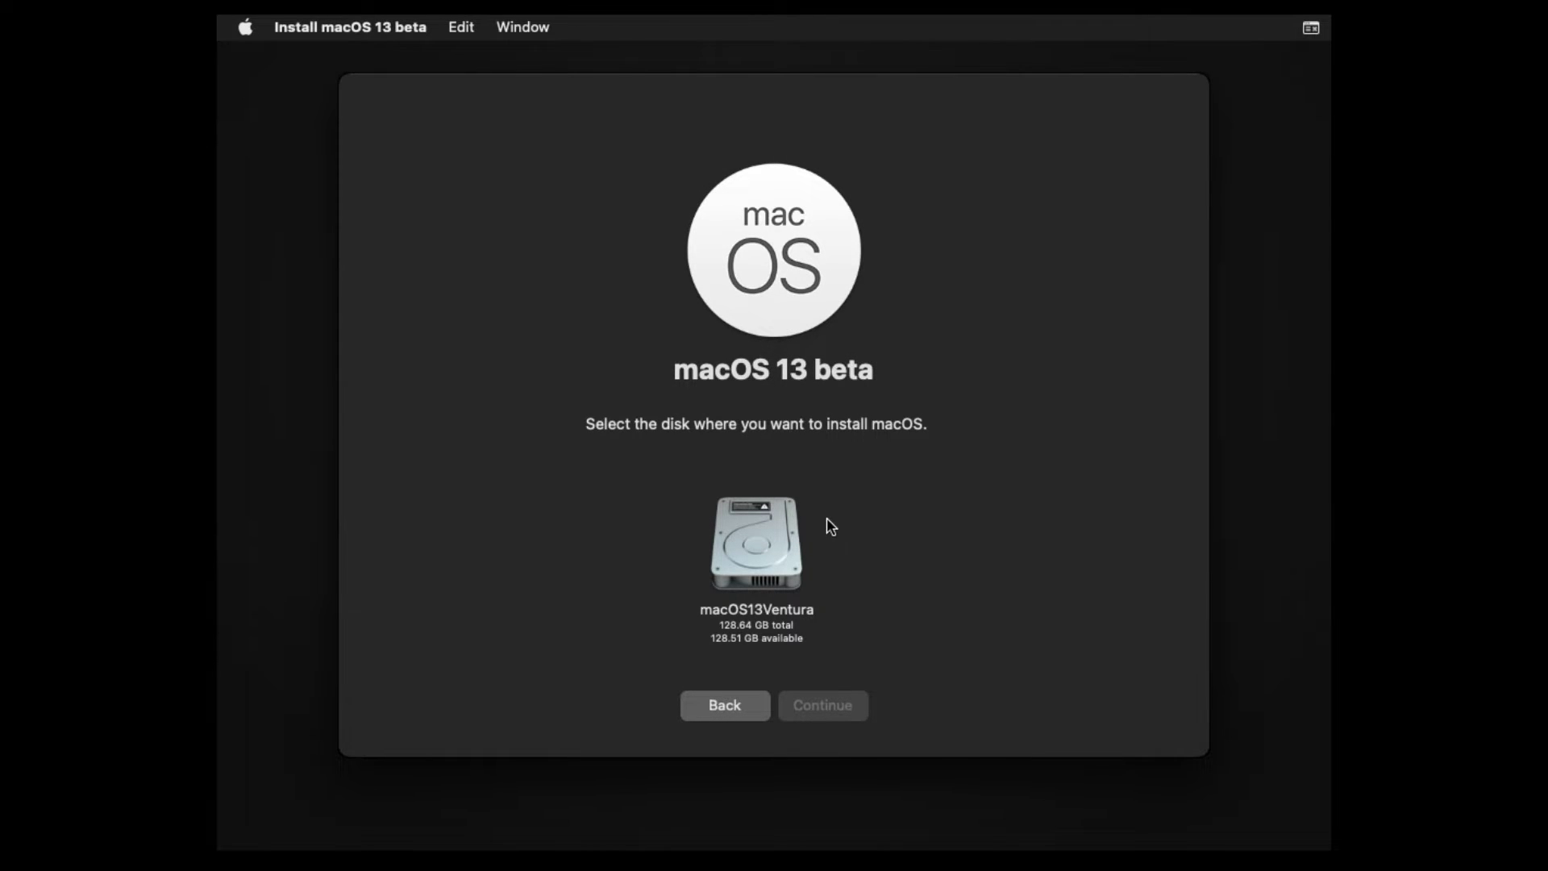
left_click(758, 553)
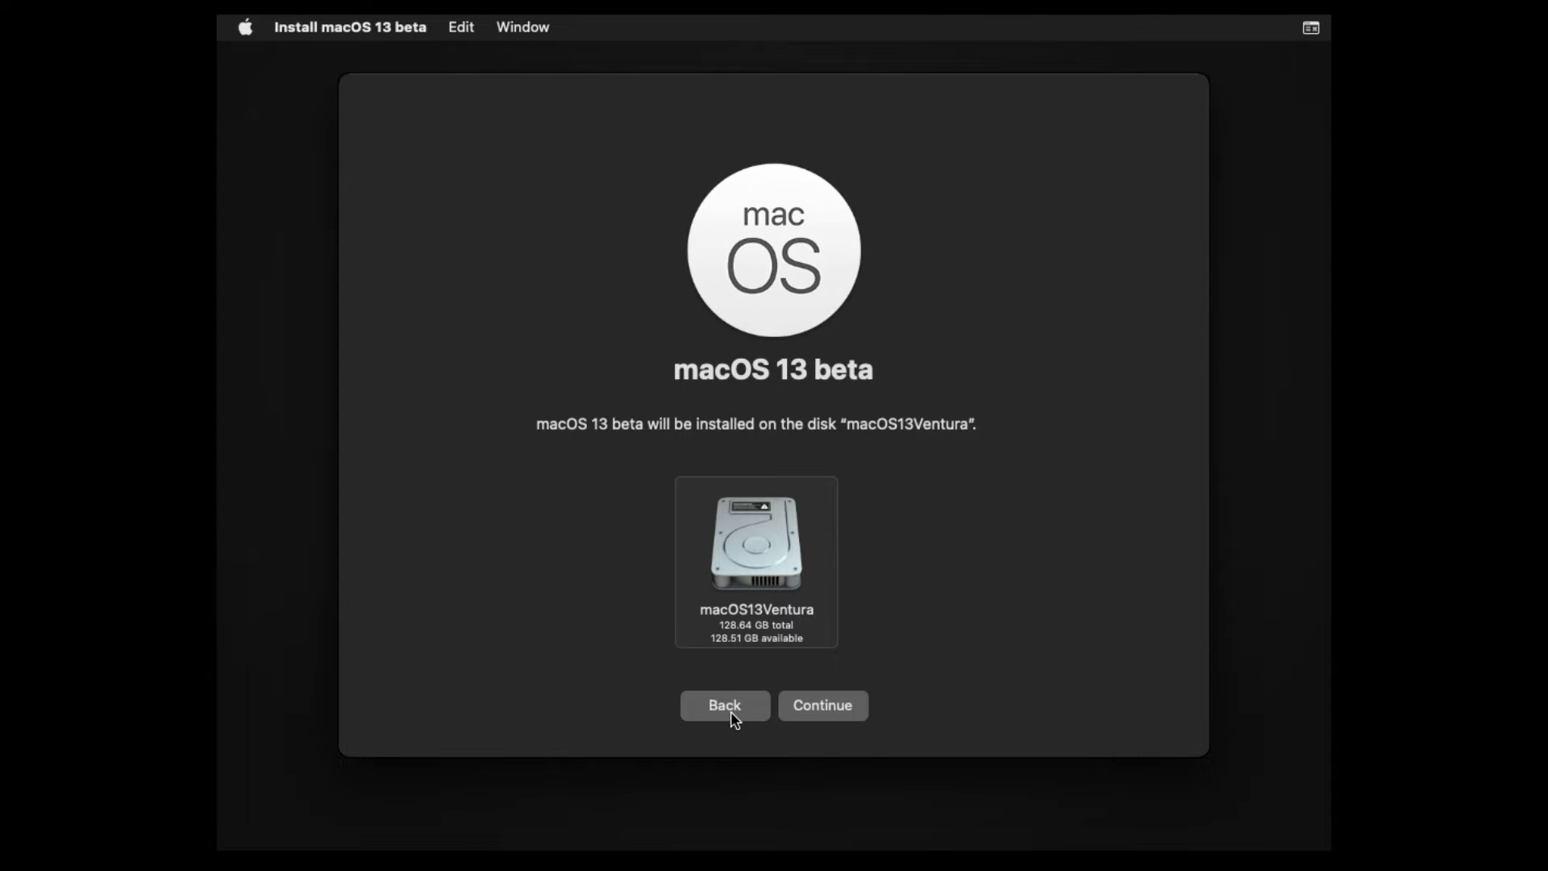
left_click(812, 708)
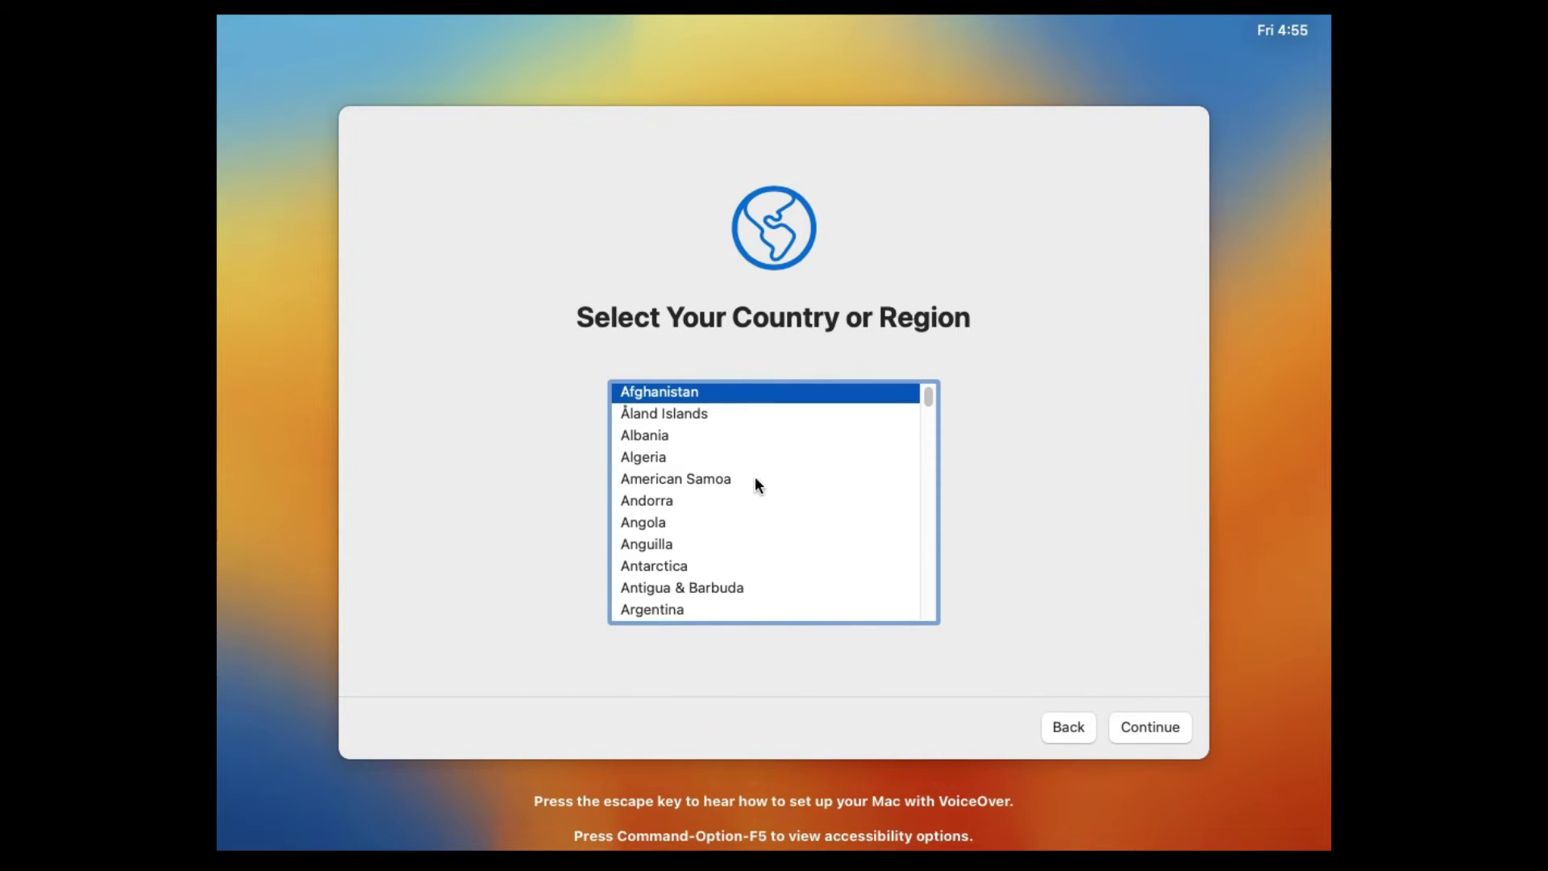
Select India in the Country or Region list and continue.
scroll(754, 477, "down", 15)
scroll(753, 476, "down", 3)
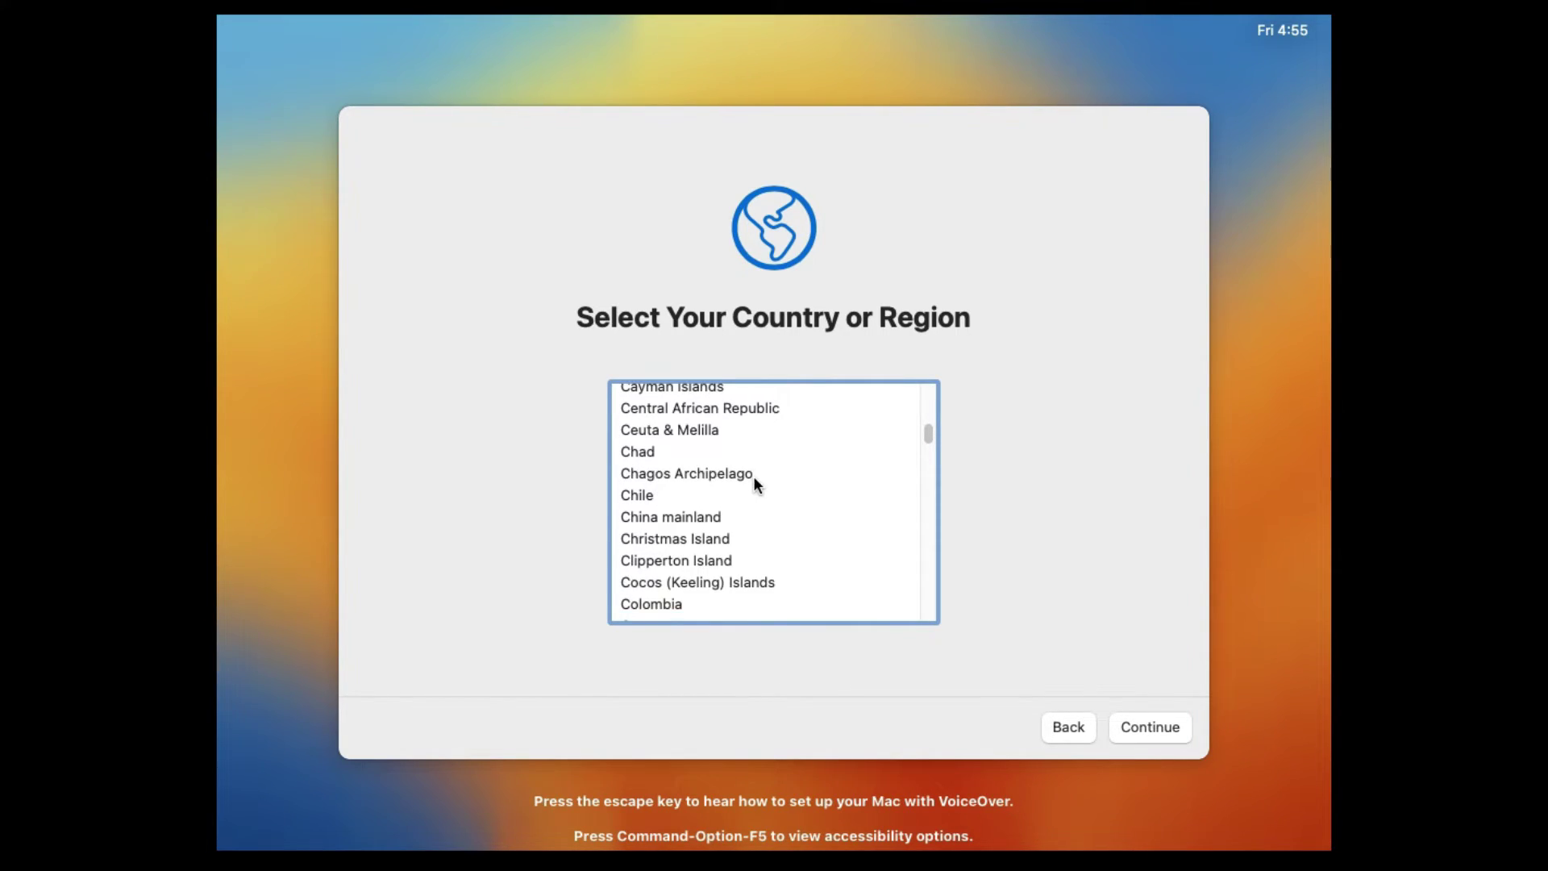
scroll(754, 477, "down", 20)
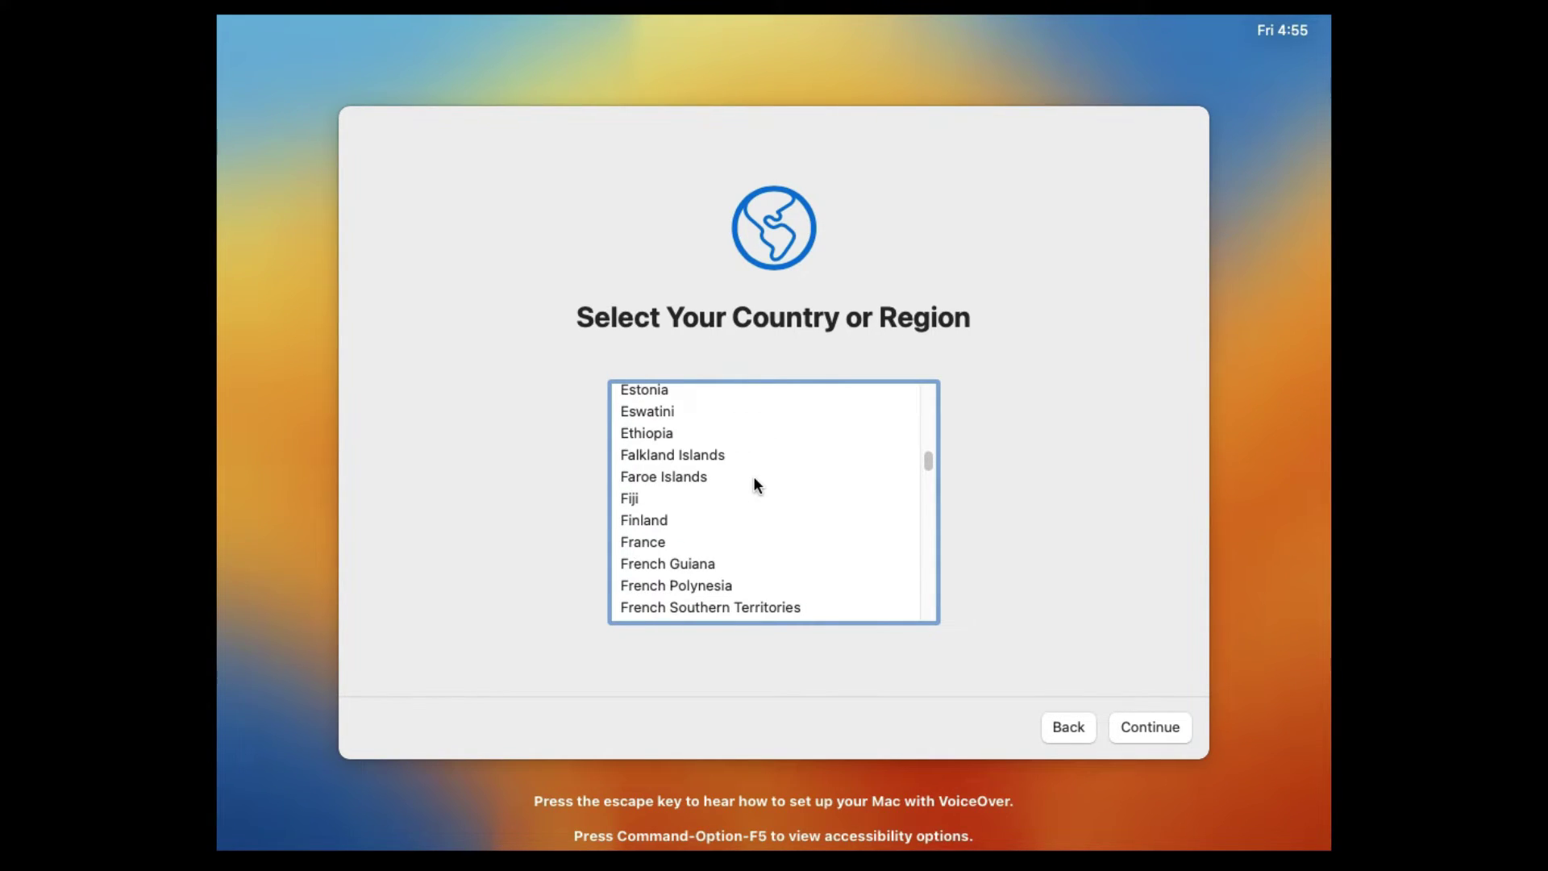
scroll(753, 476, "down", 6)
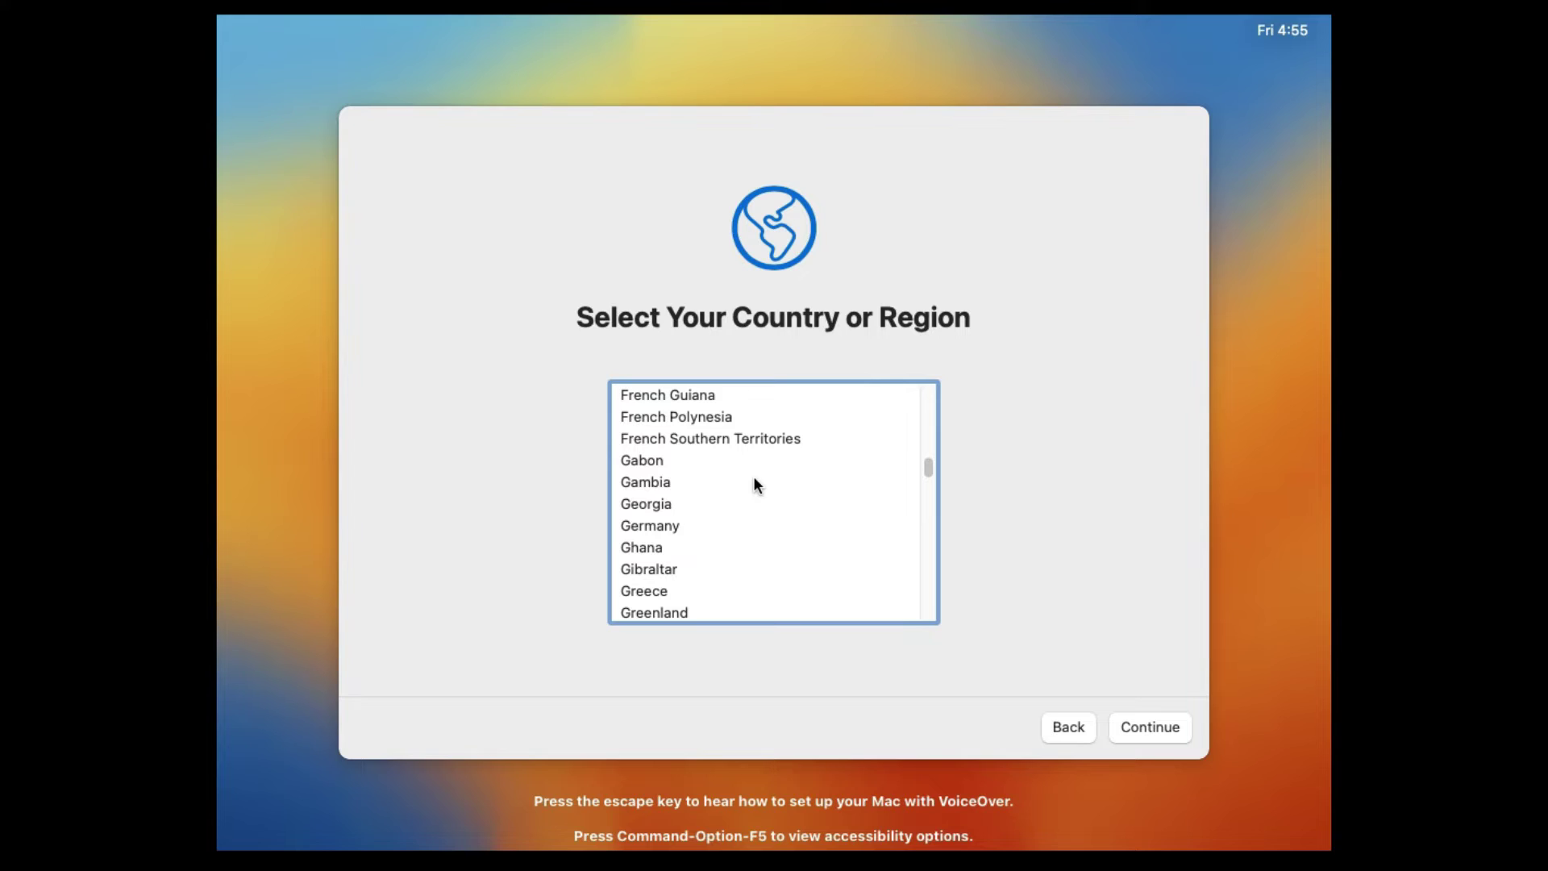
scroll(753, 482, "down", 2)
scroll(753, 483, "down", 10)
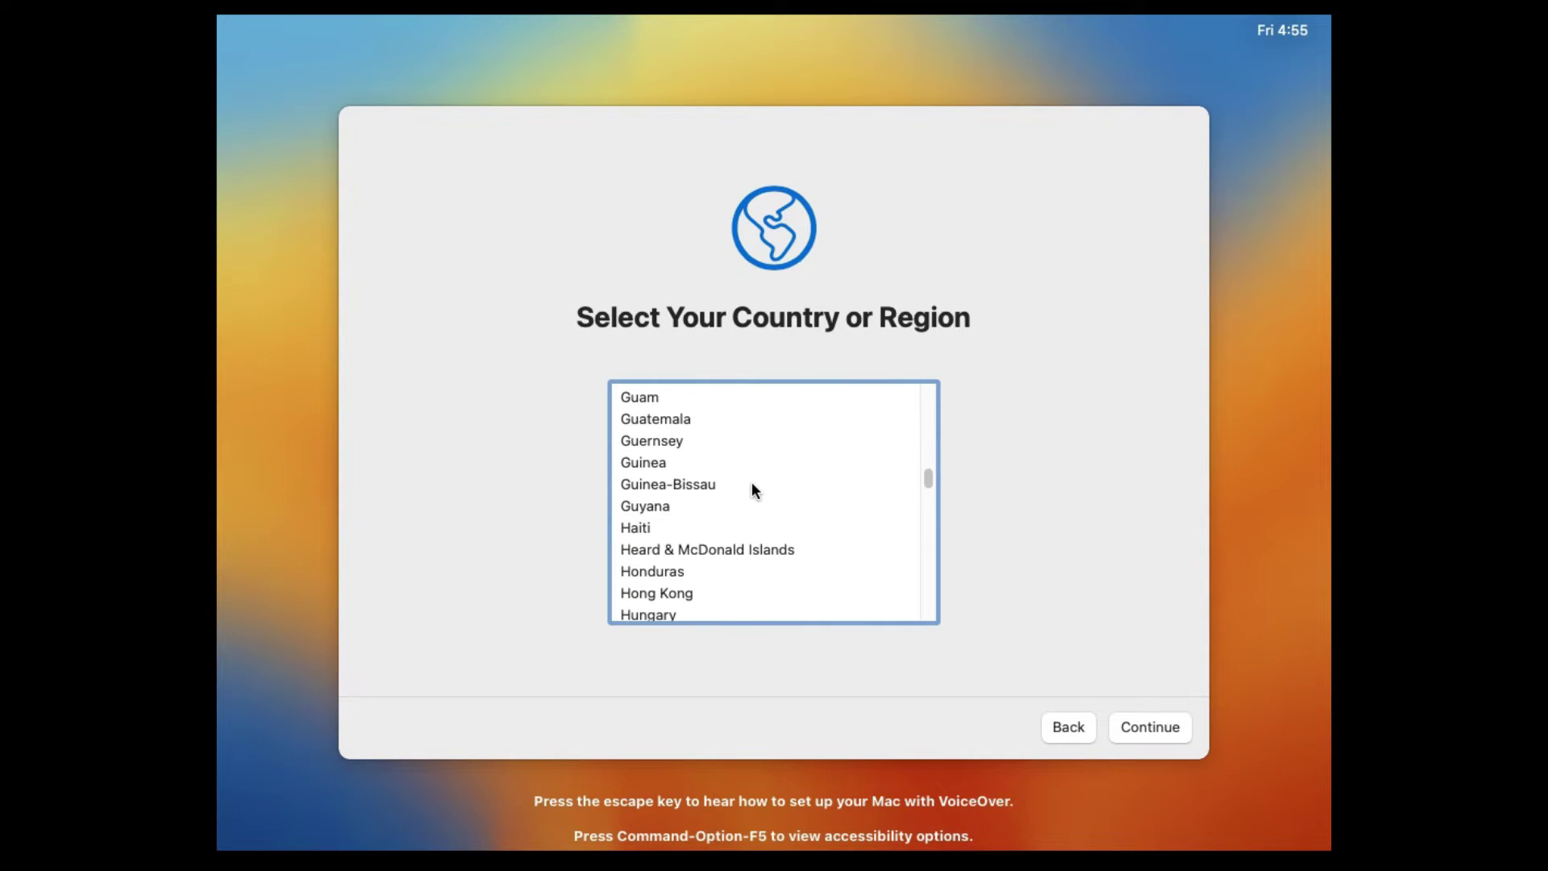
left_click(646, 571)
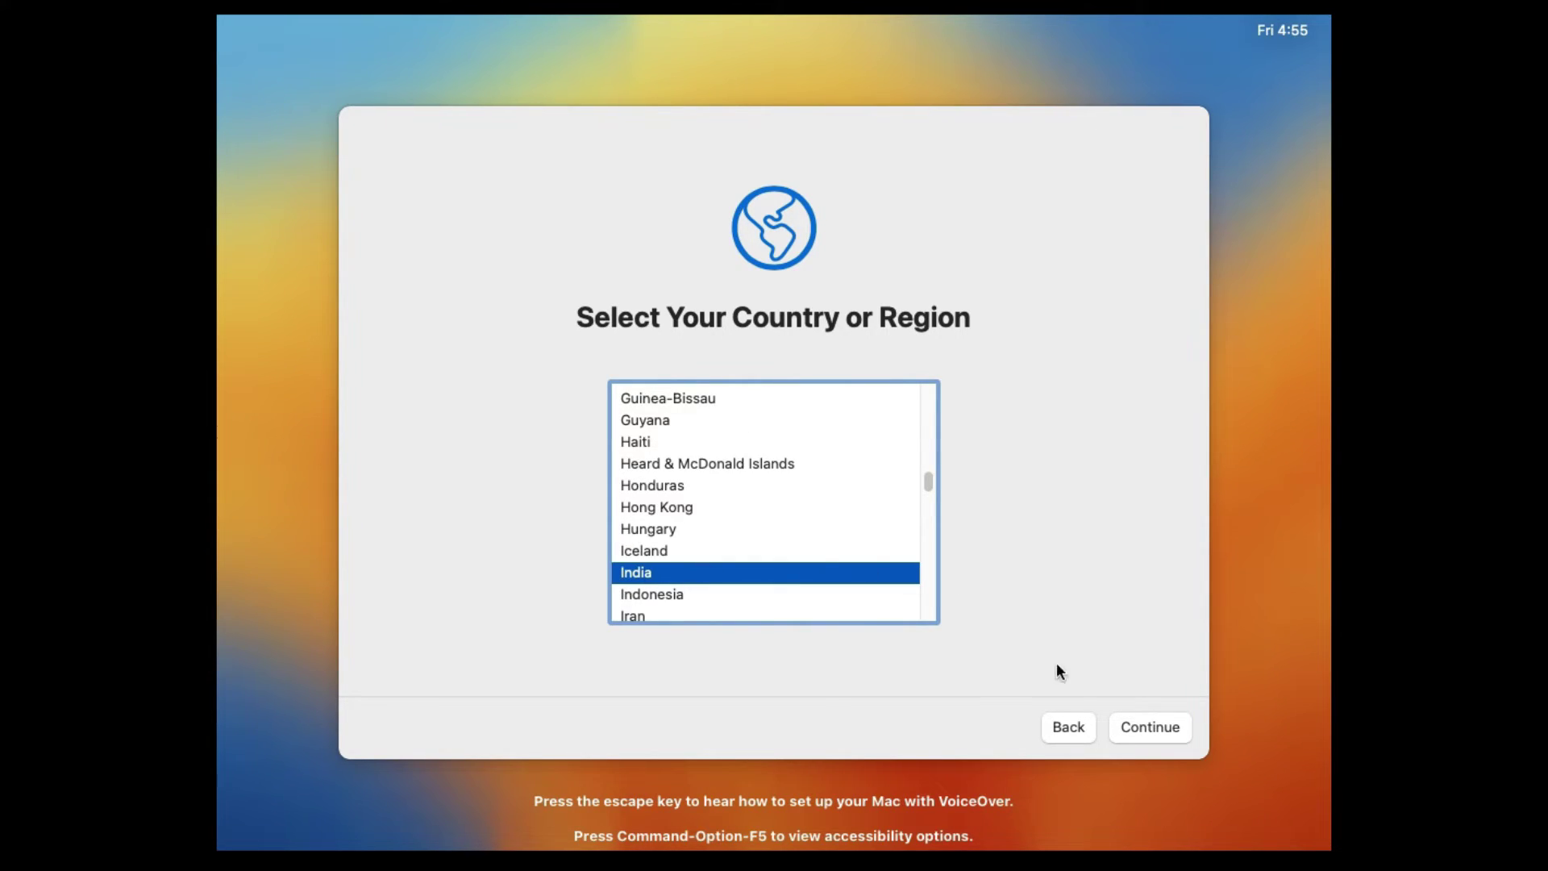
left_click(1129, 729)
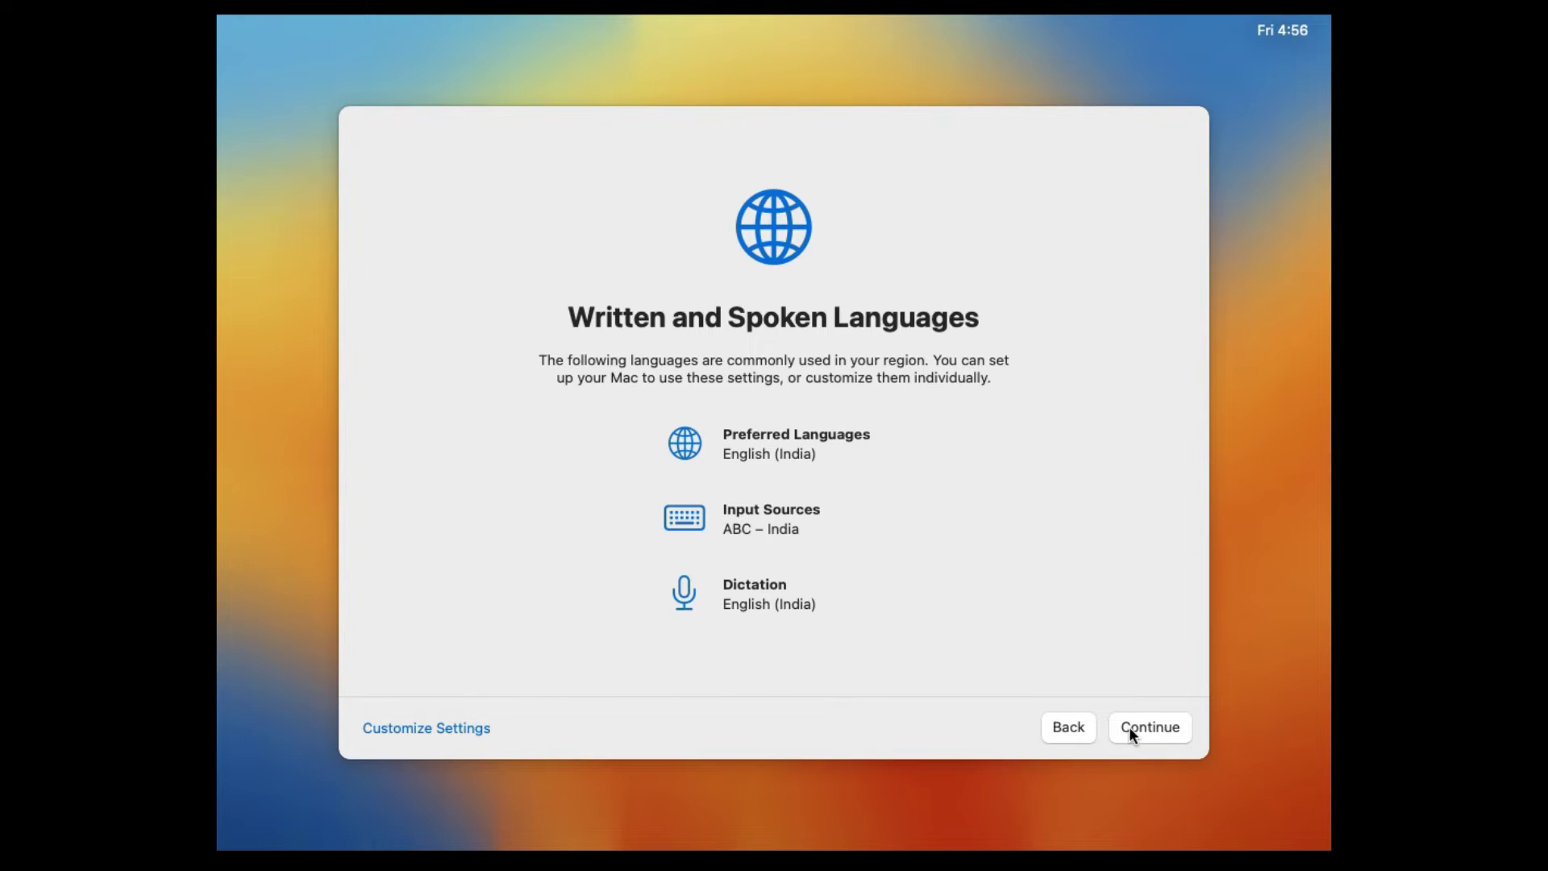
Accept the suggested languages, skip Accessibility, and choose to set up without an Internet connection.
left_click(1129, 727)
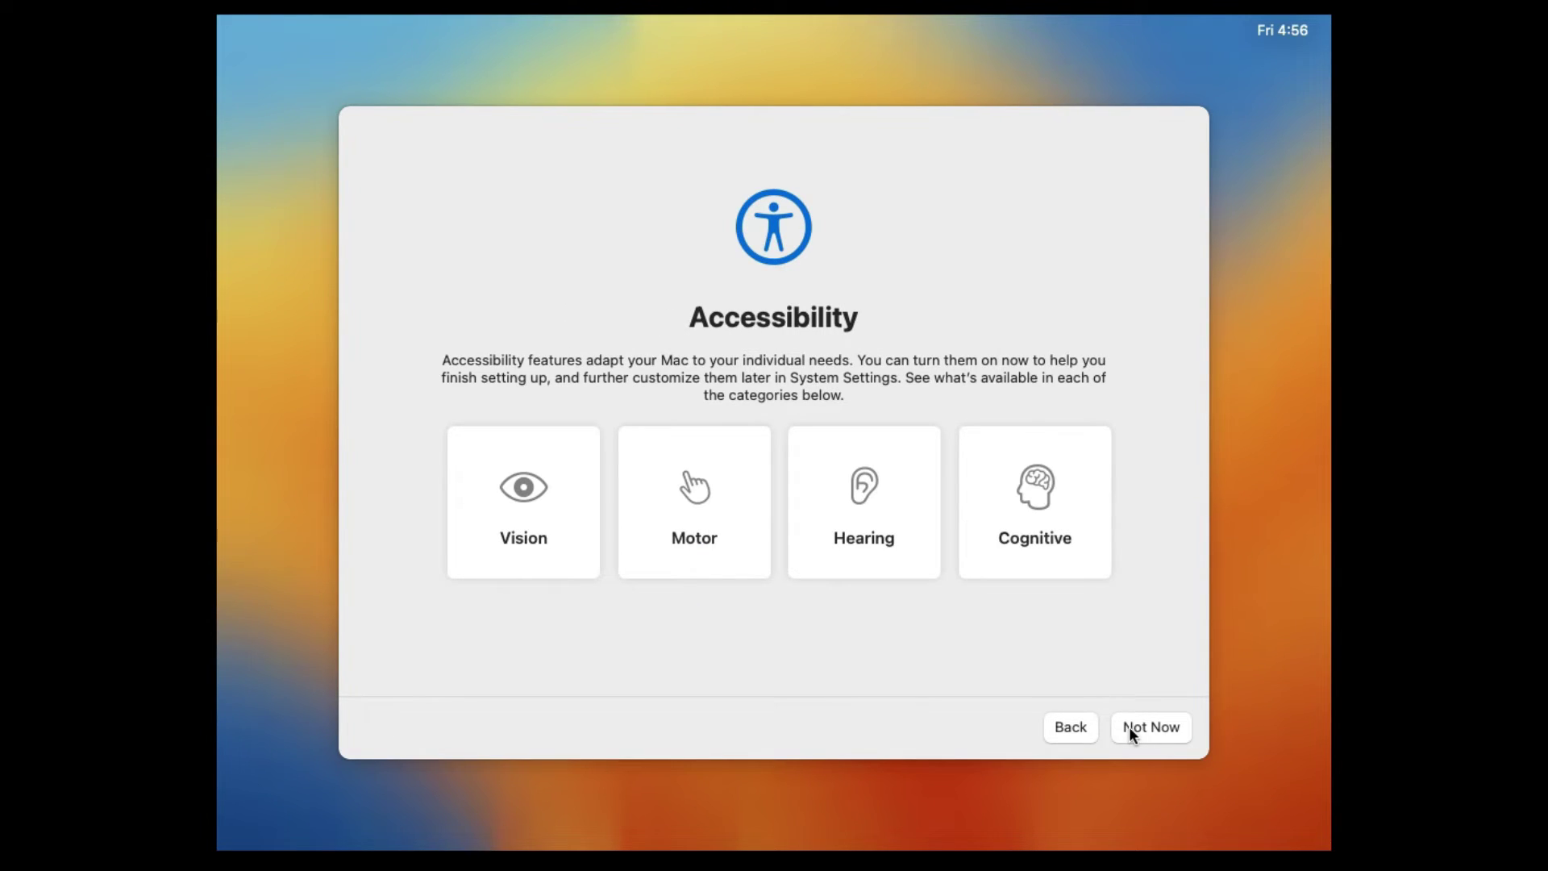
left_click(1128, 727)
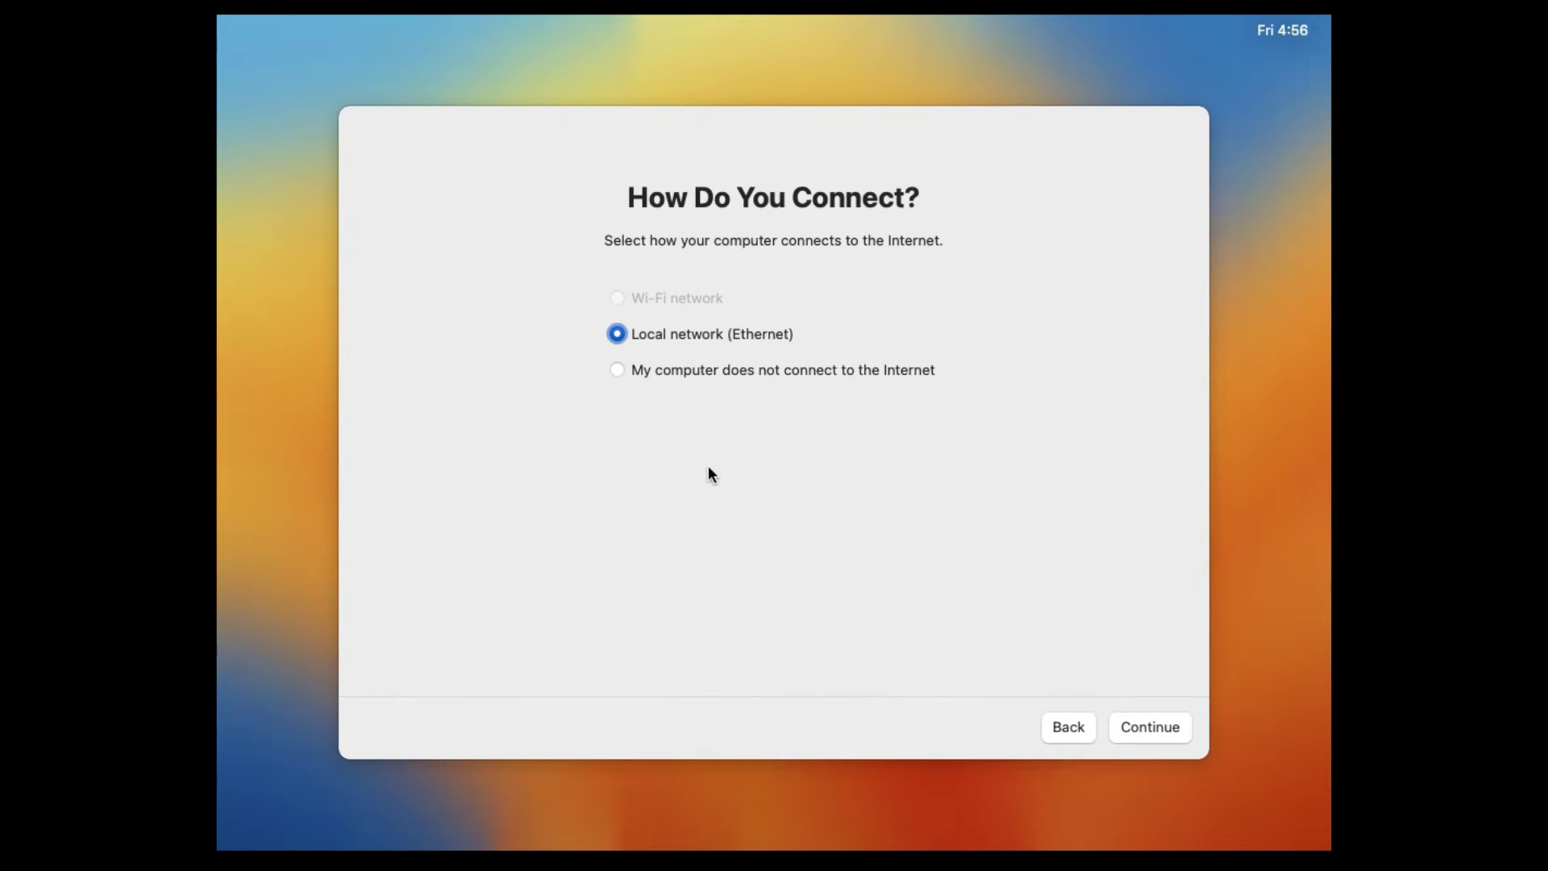
left_click(699, 367)
left_click(1131, 730)
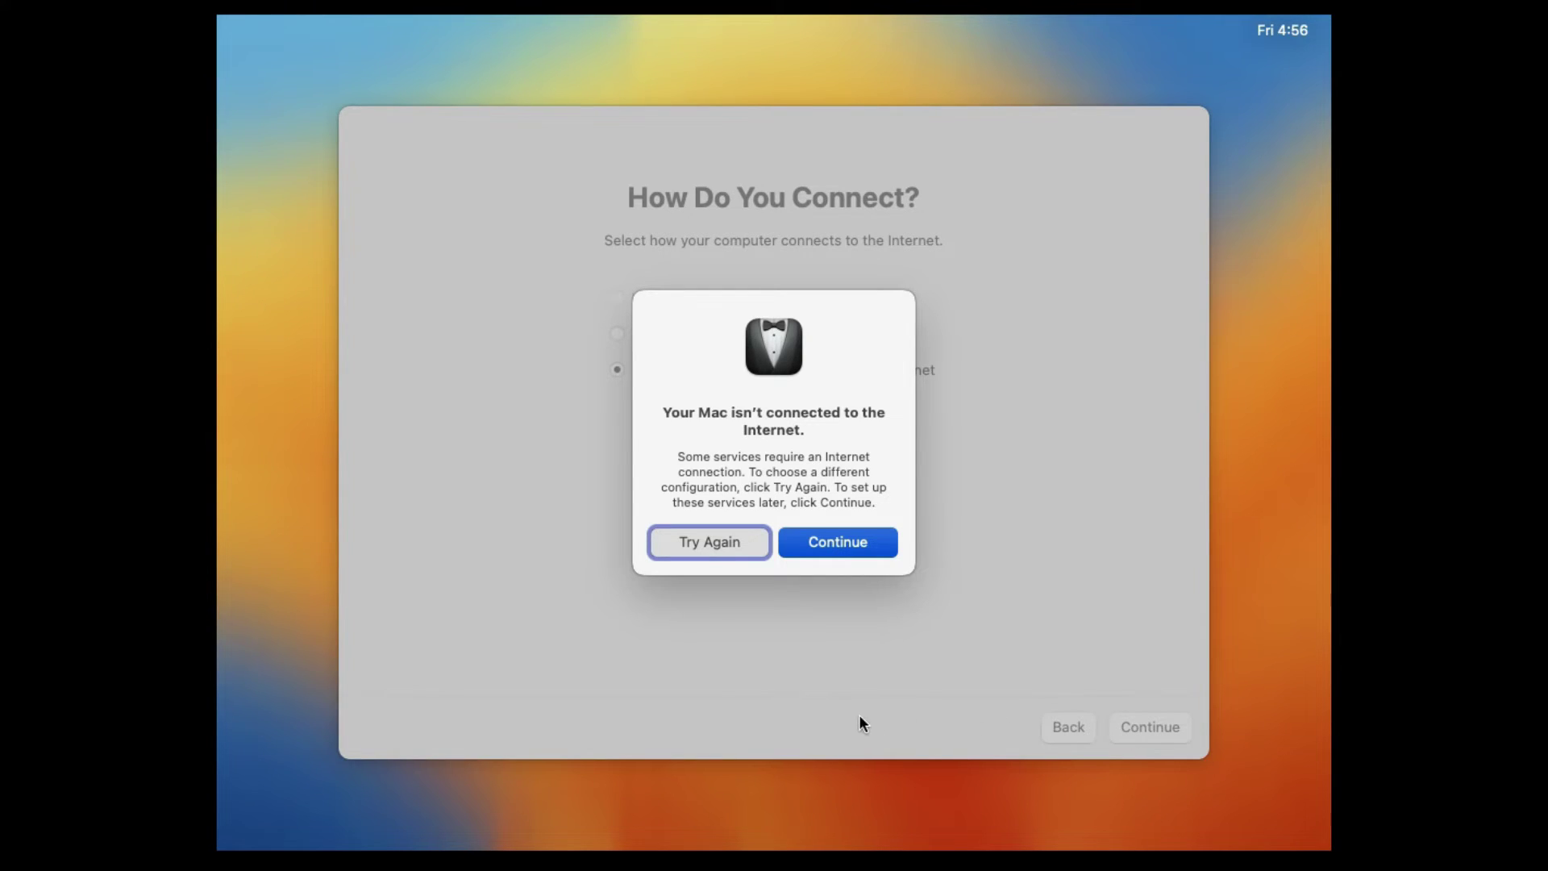
left_click(853, 540)
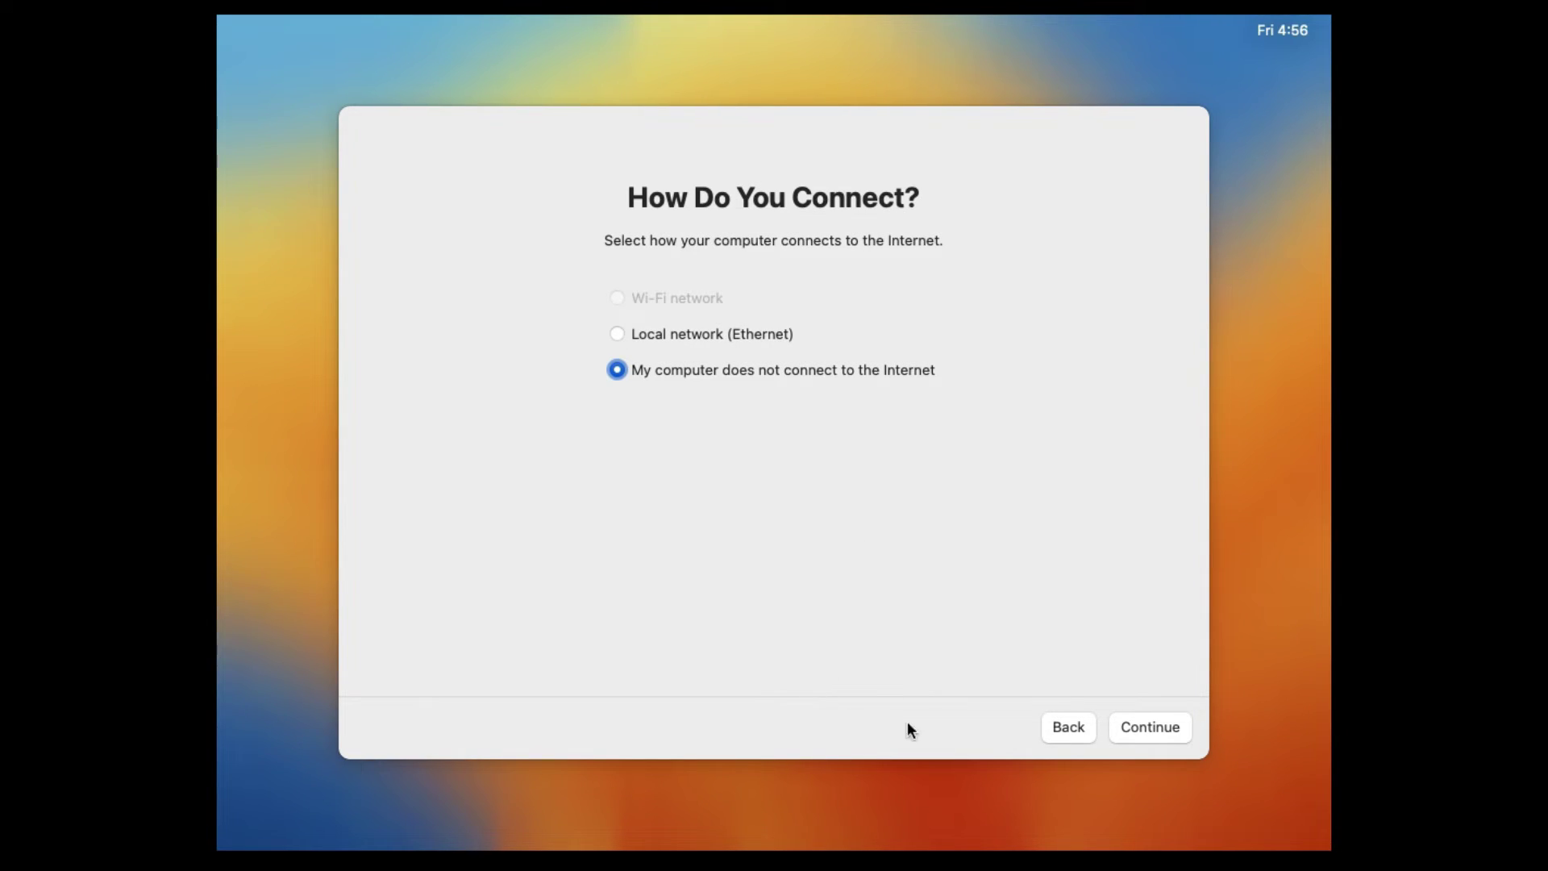
left_click(1136, 724)
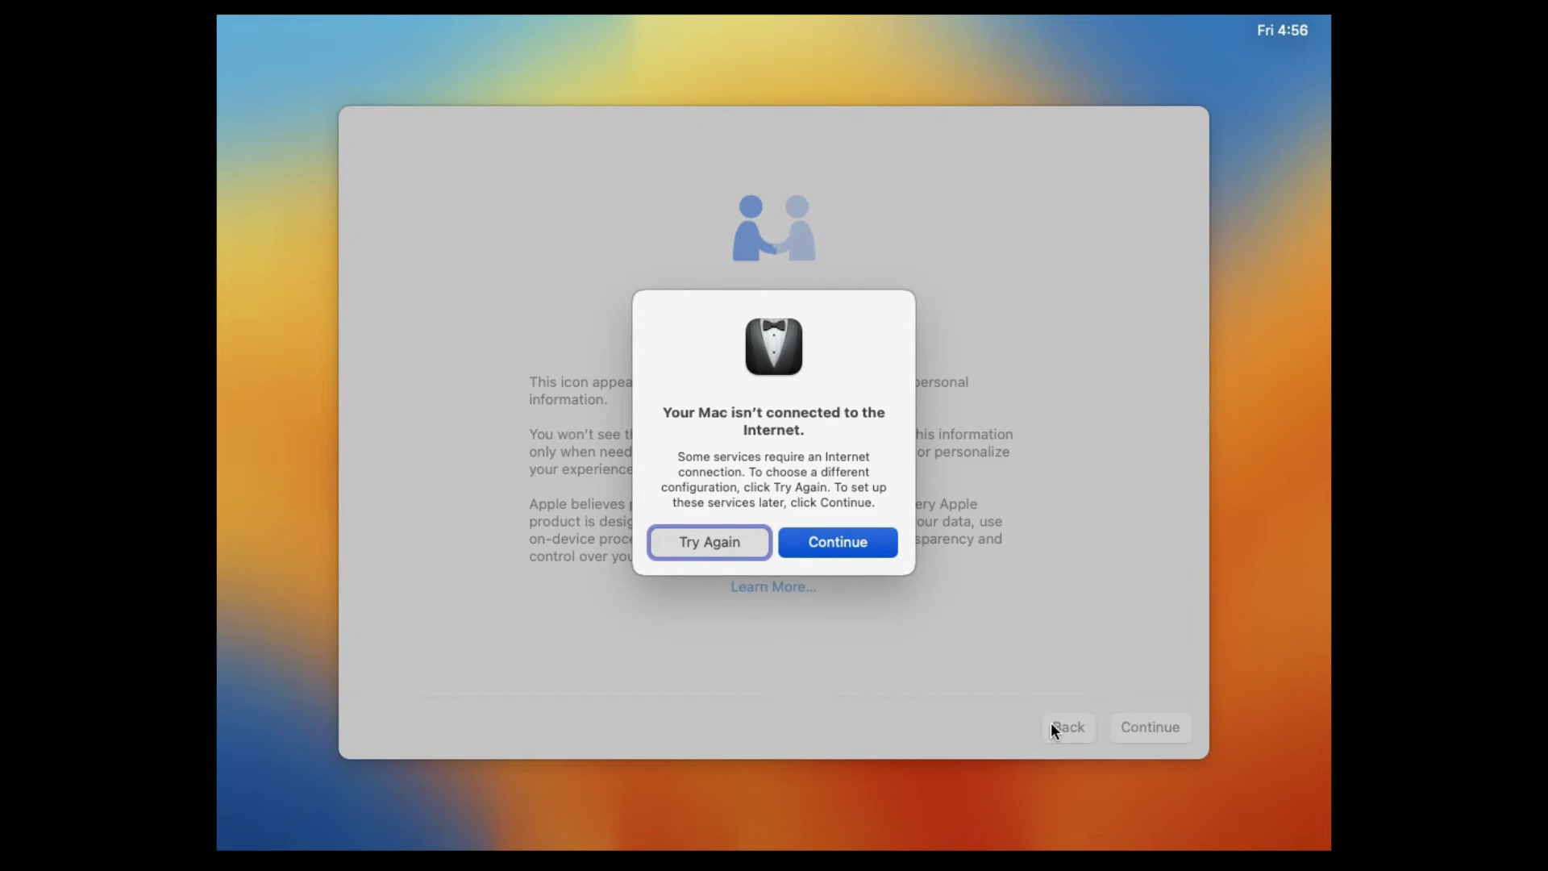
left_click(843, 544)
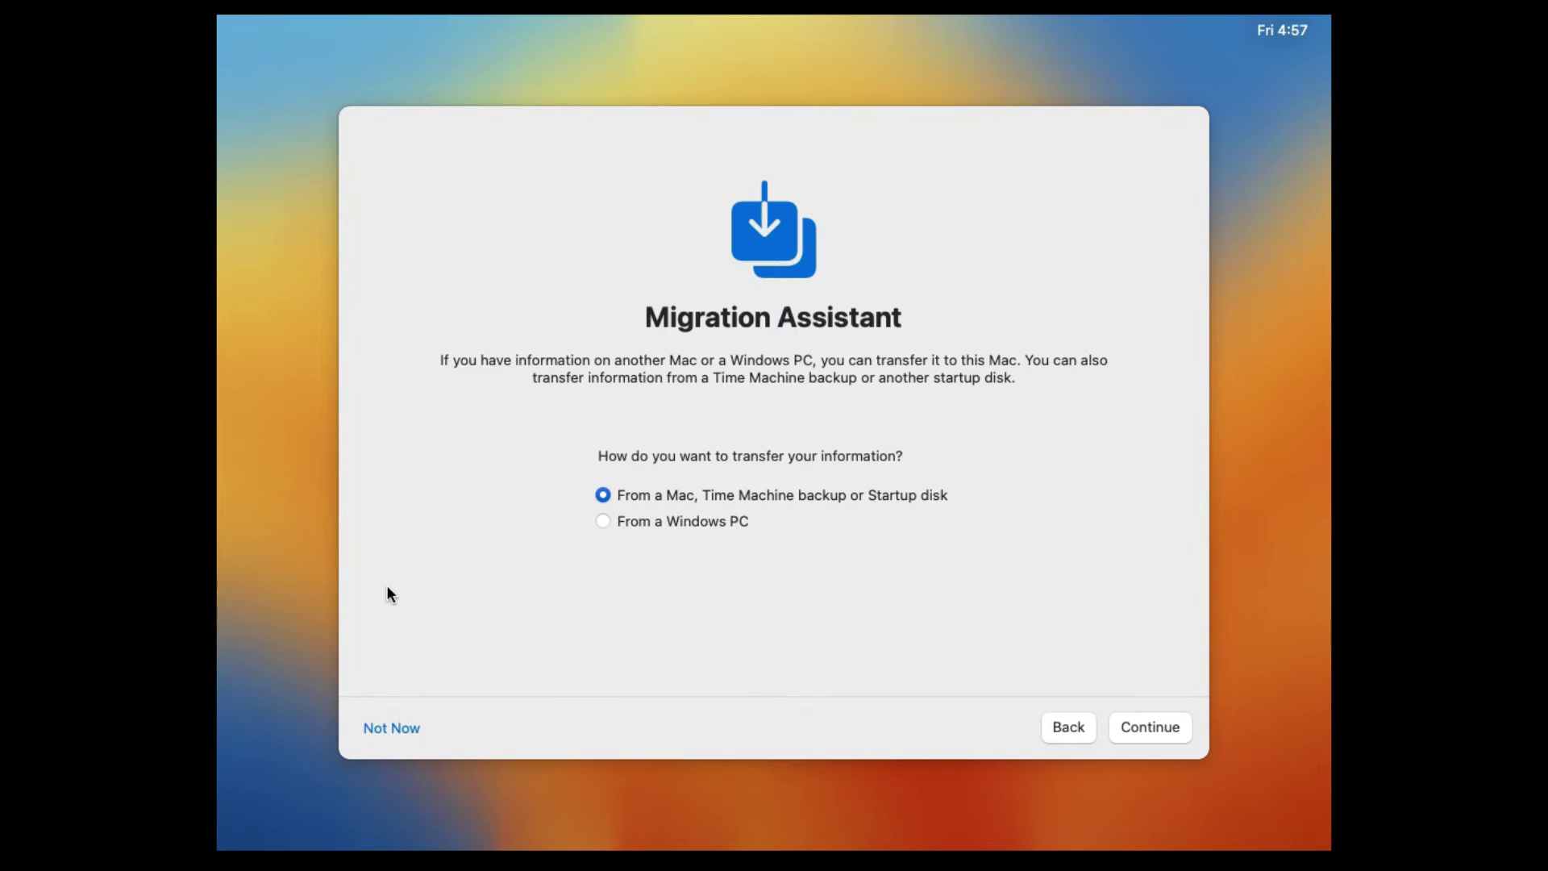
Skip Migration Assistant with Not Now and agree to the macOS Terms and Conditions.
left_click(385, 729)
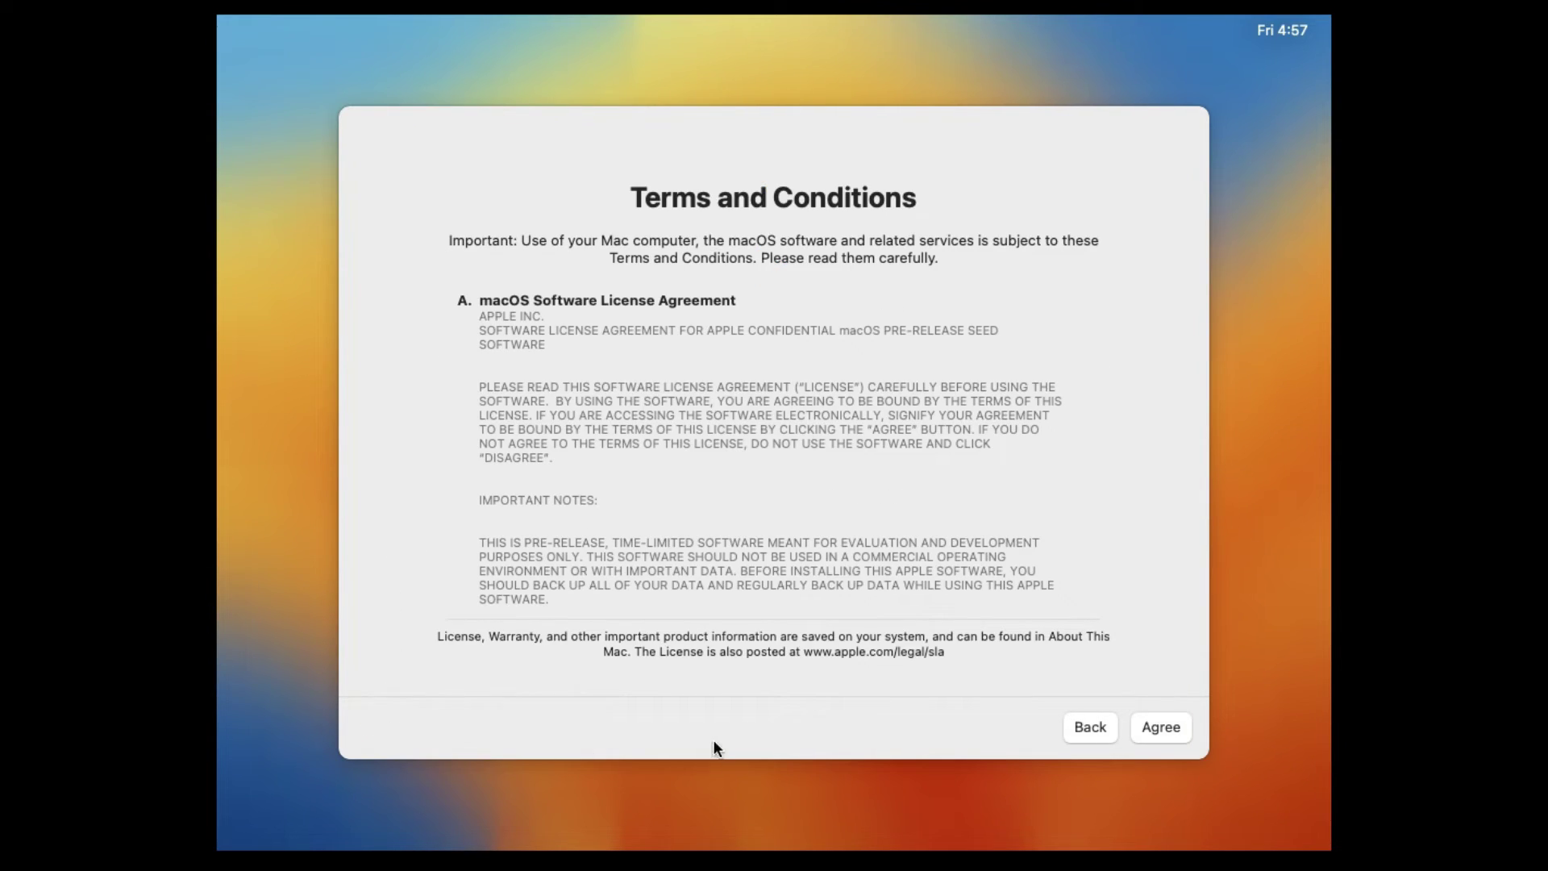
left_click(1146, 723)
left_click(845, 514)
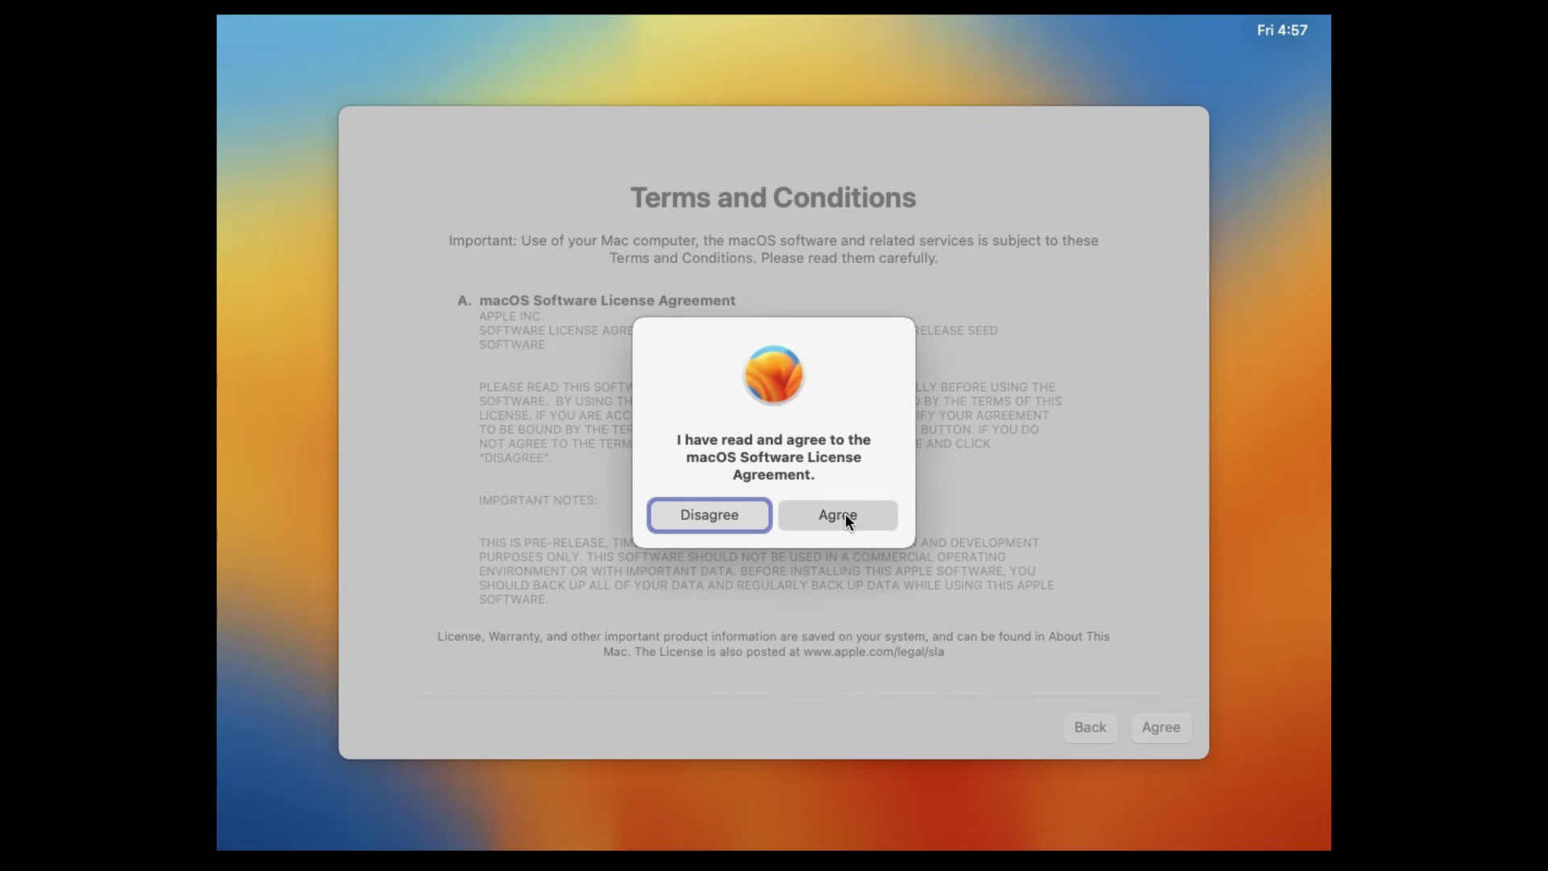
Create the computer account by entering the user's full name, password, verification and a password hint.
type("Tanzeel Osama")
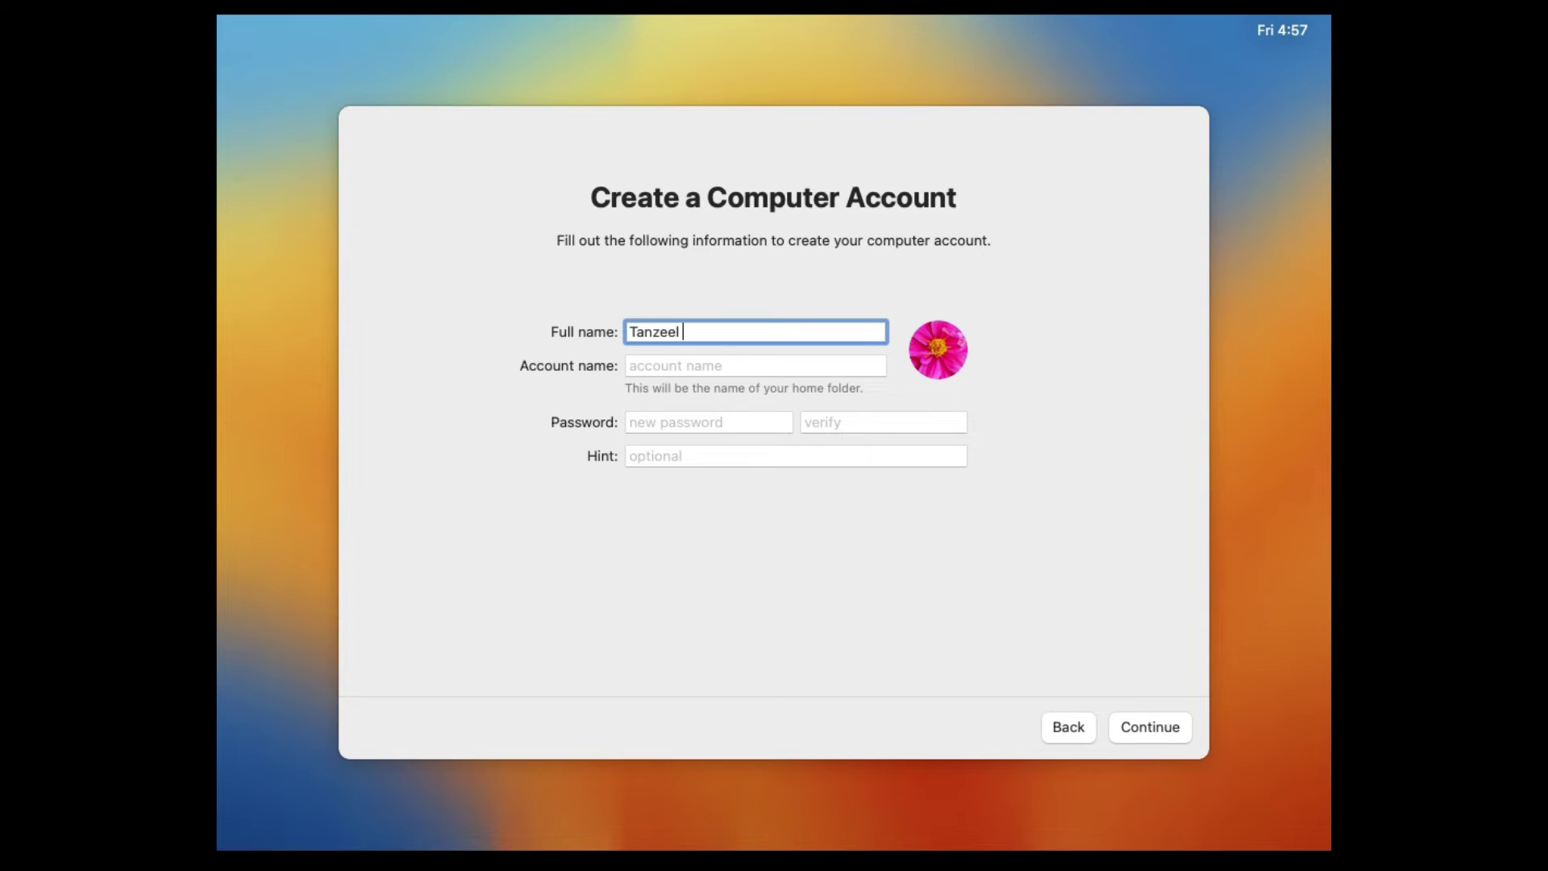
key("Tab")
key("Tab")
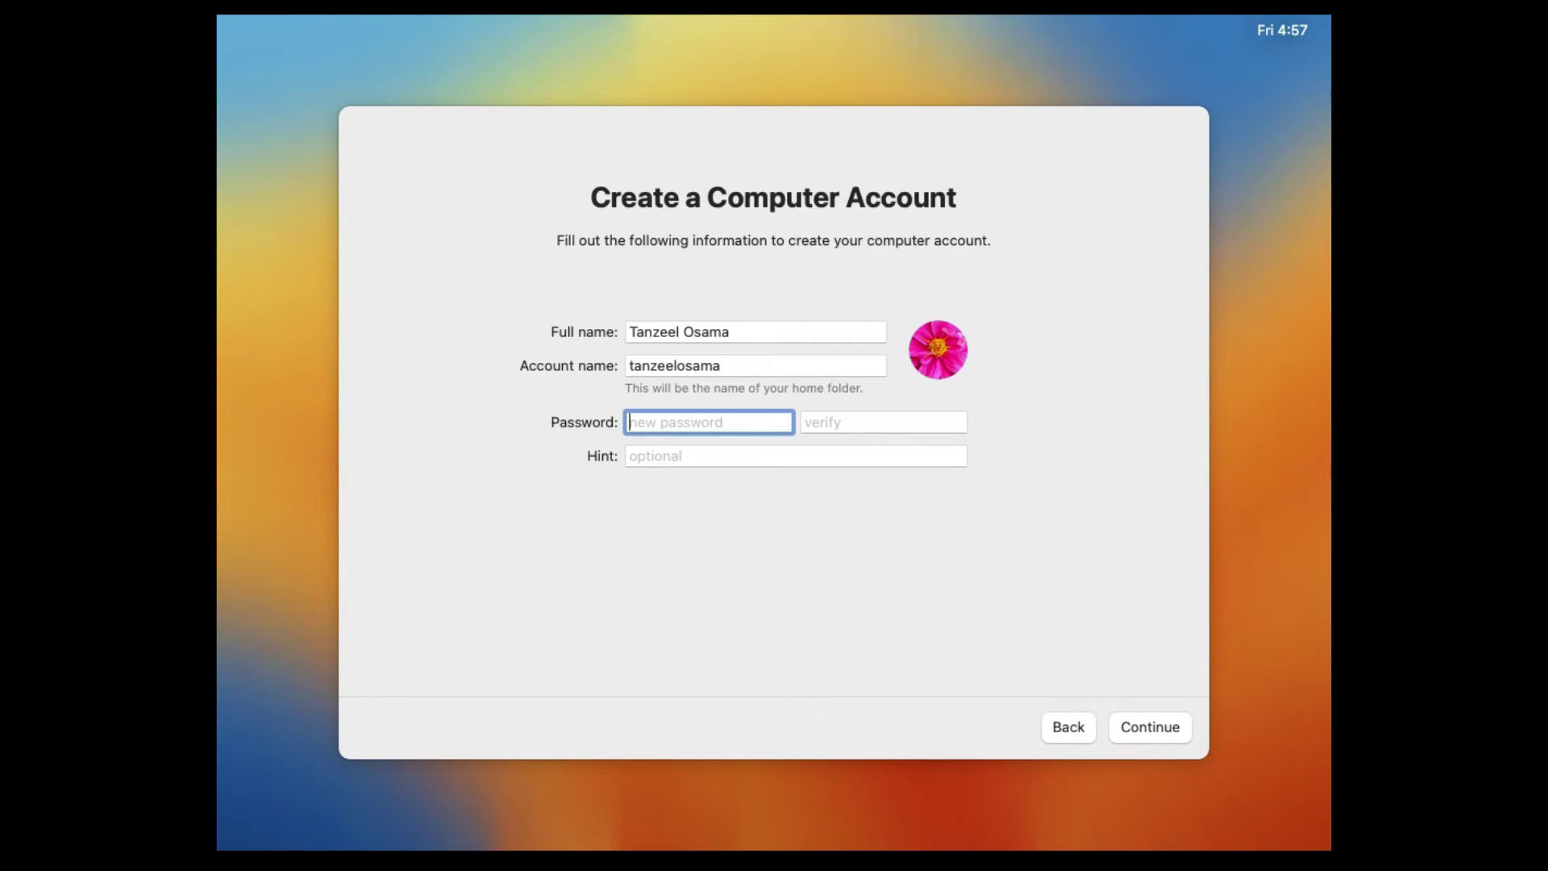
type("••••••")
key("Tab")
type("••••••")
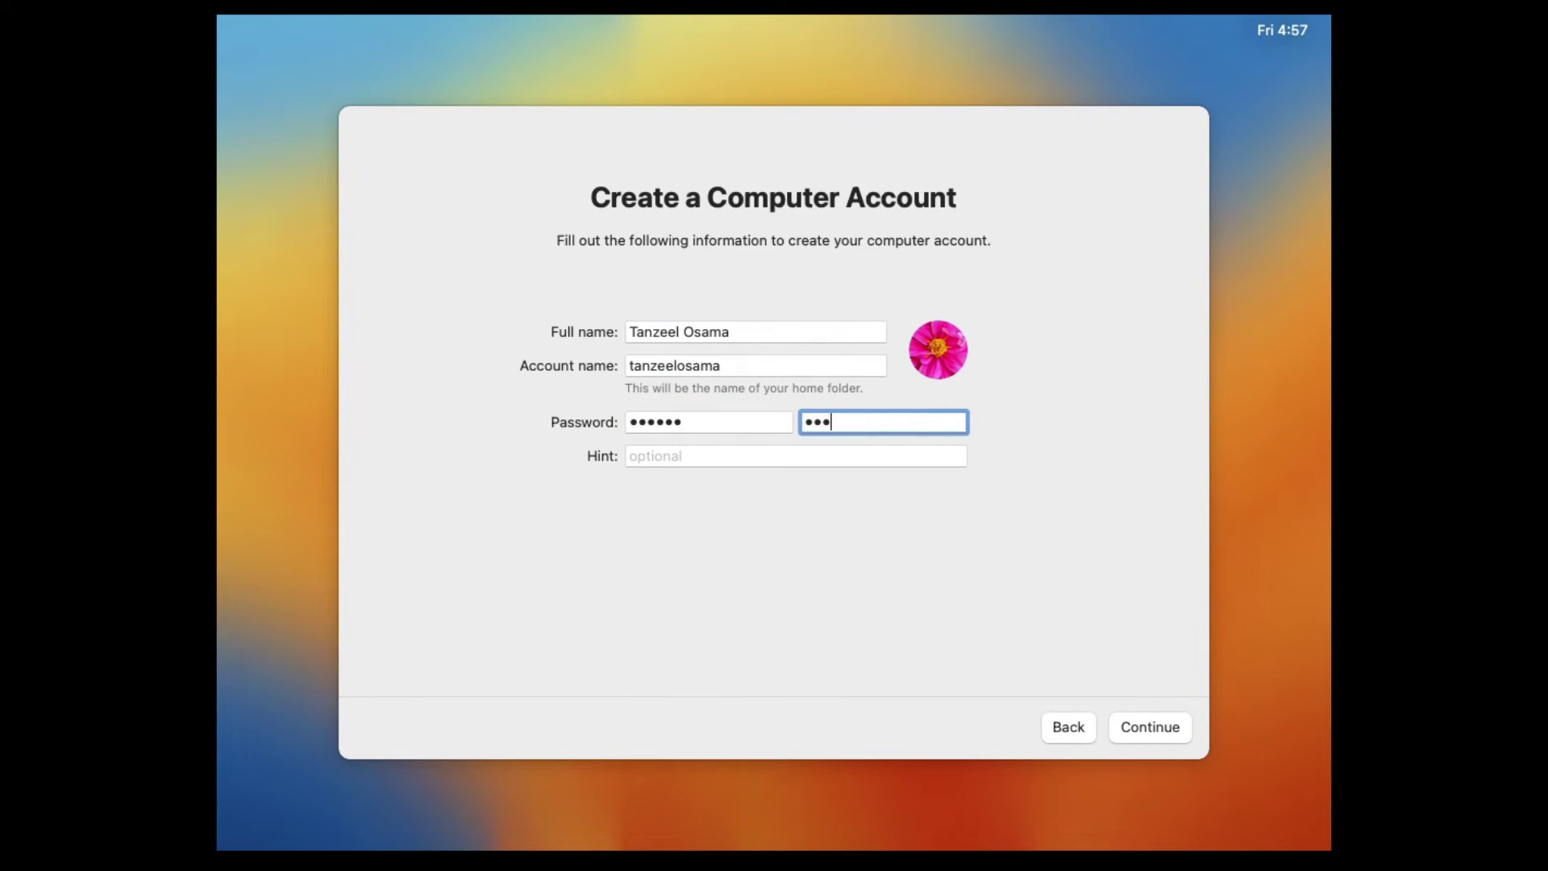
key("Tab")
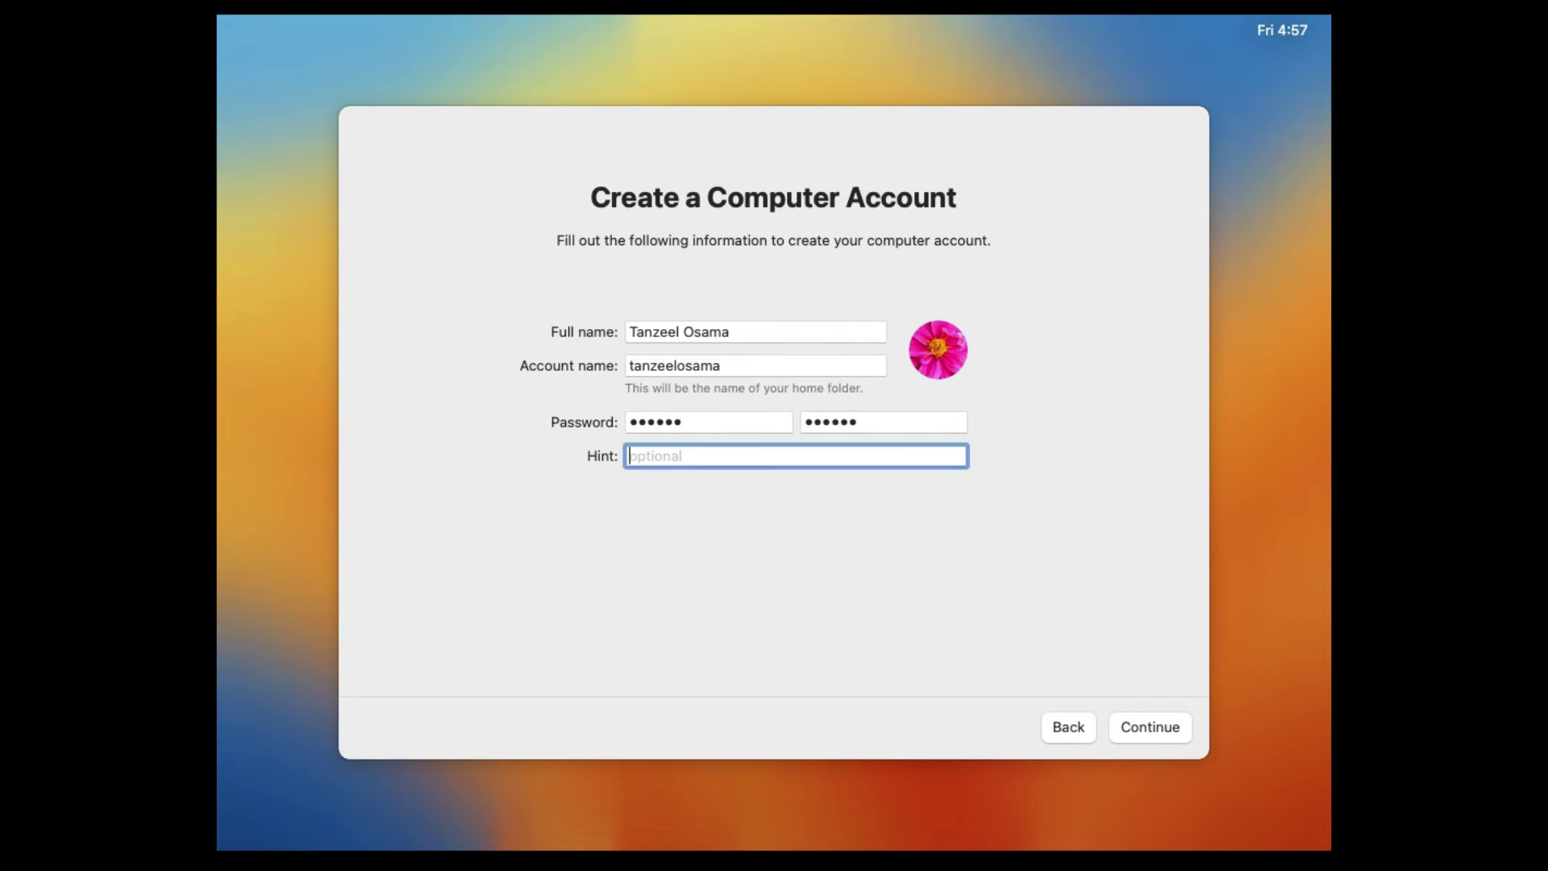
type("16")
left_click(1153, 728)
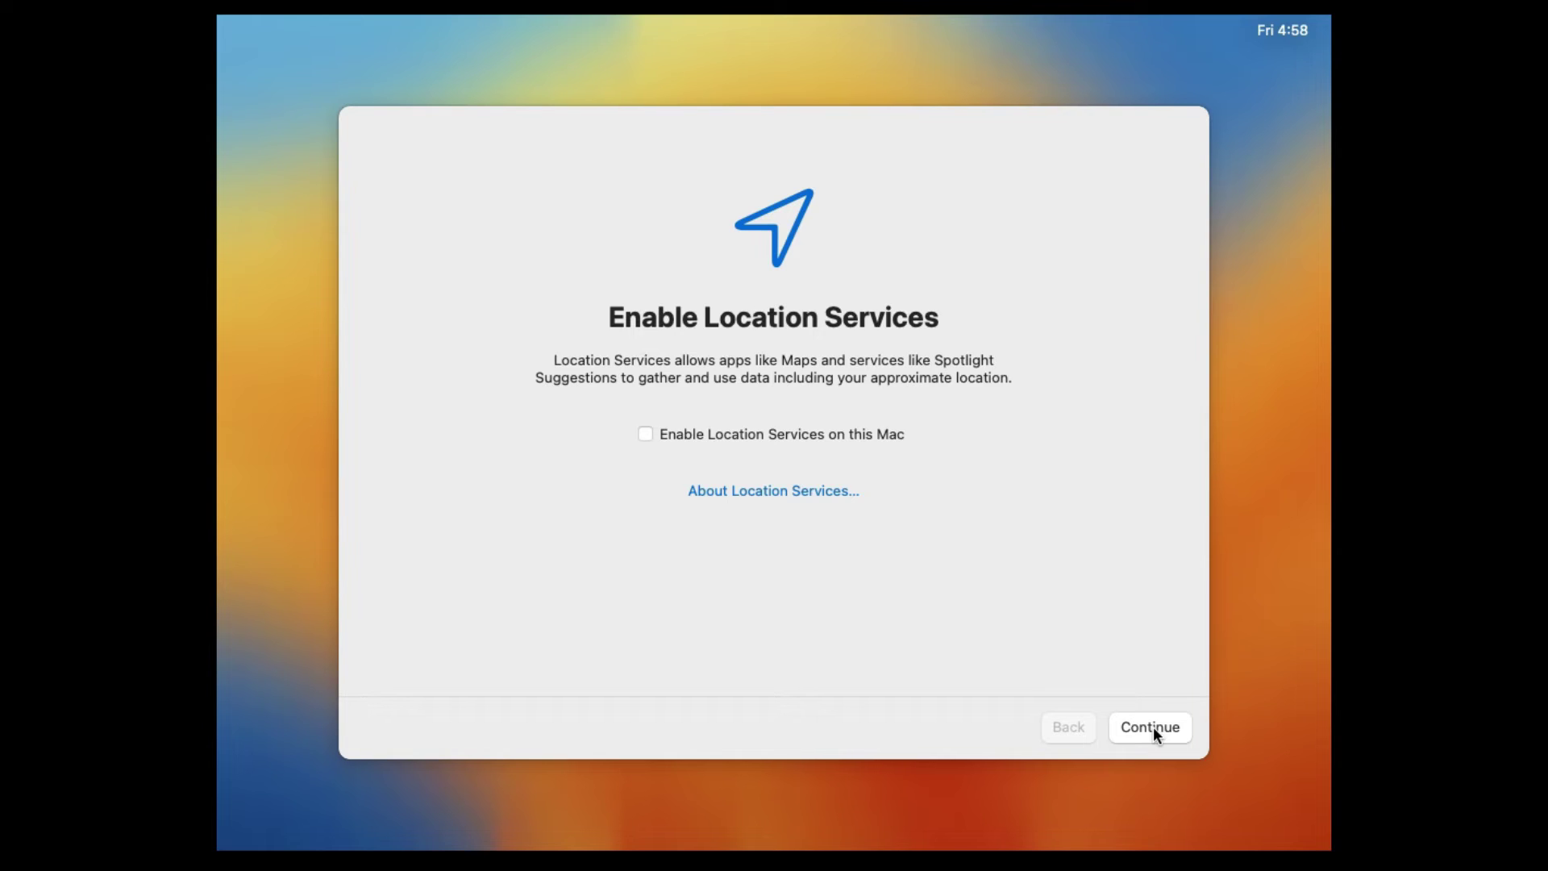
Leave Location Services off and confirm Don't Use.
left_click(1153, 727)
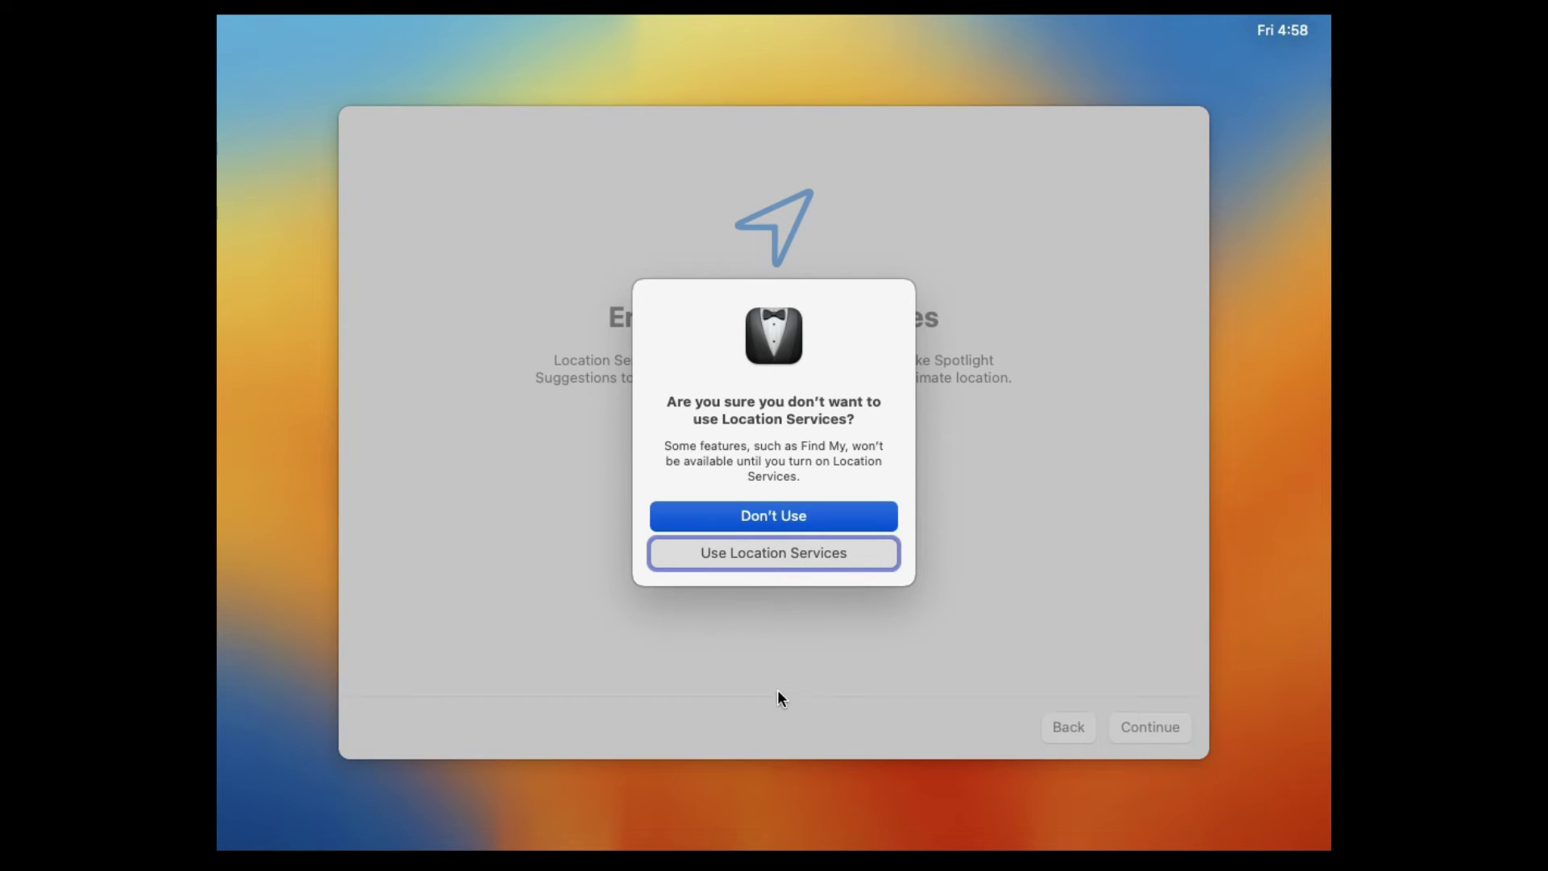
left_click(771, 525)
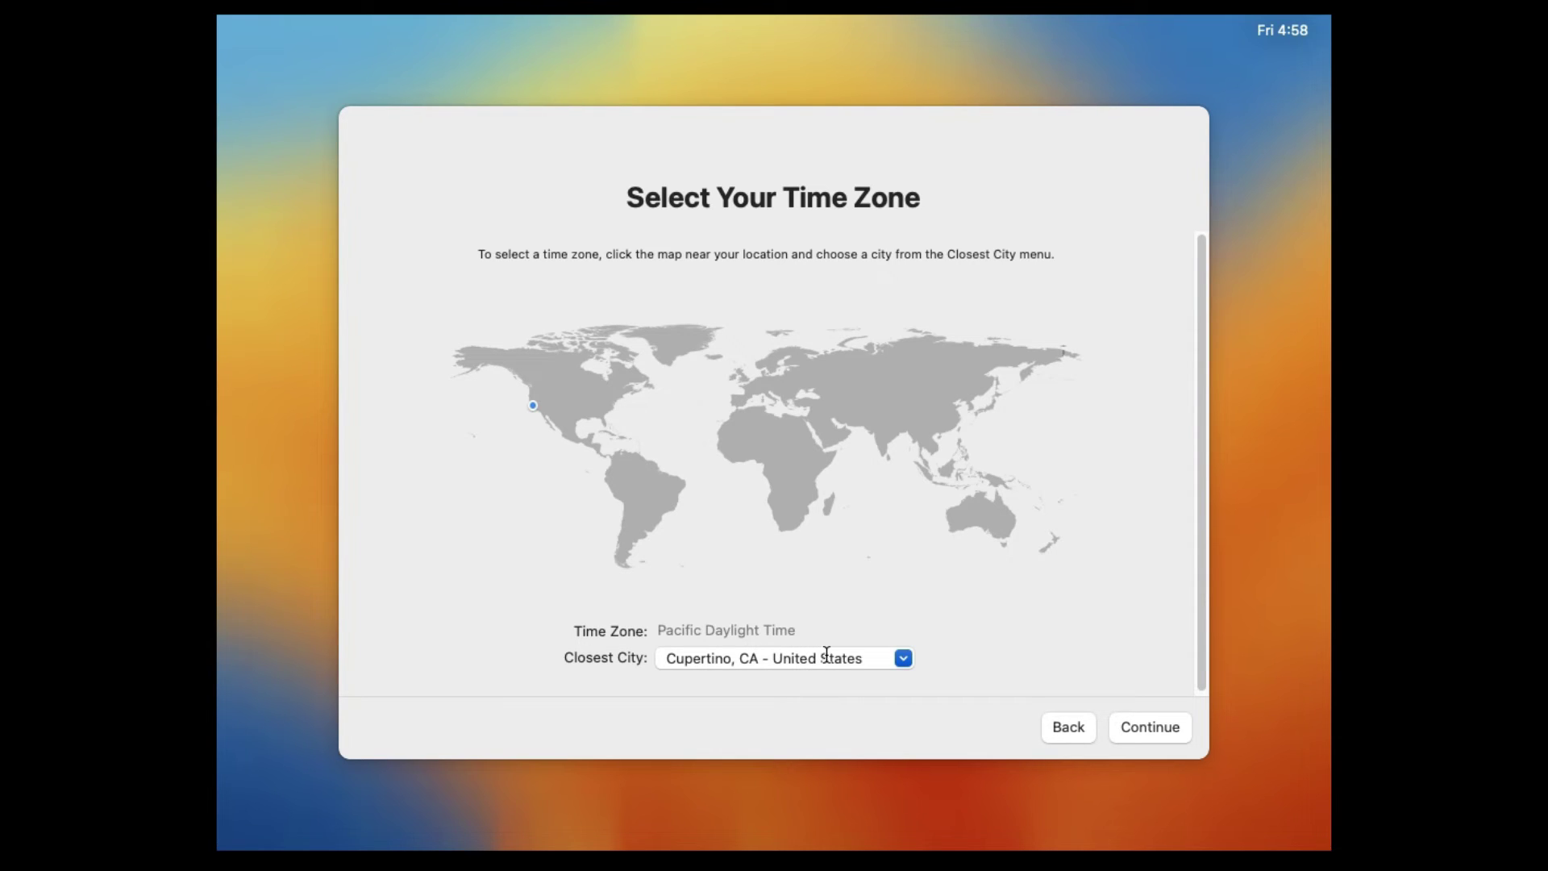
Choose India on the time zone map with Allahabad - India as closest city, then pass Analytics.
left_click(870, 659)
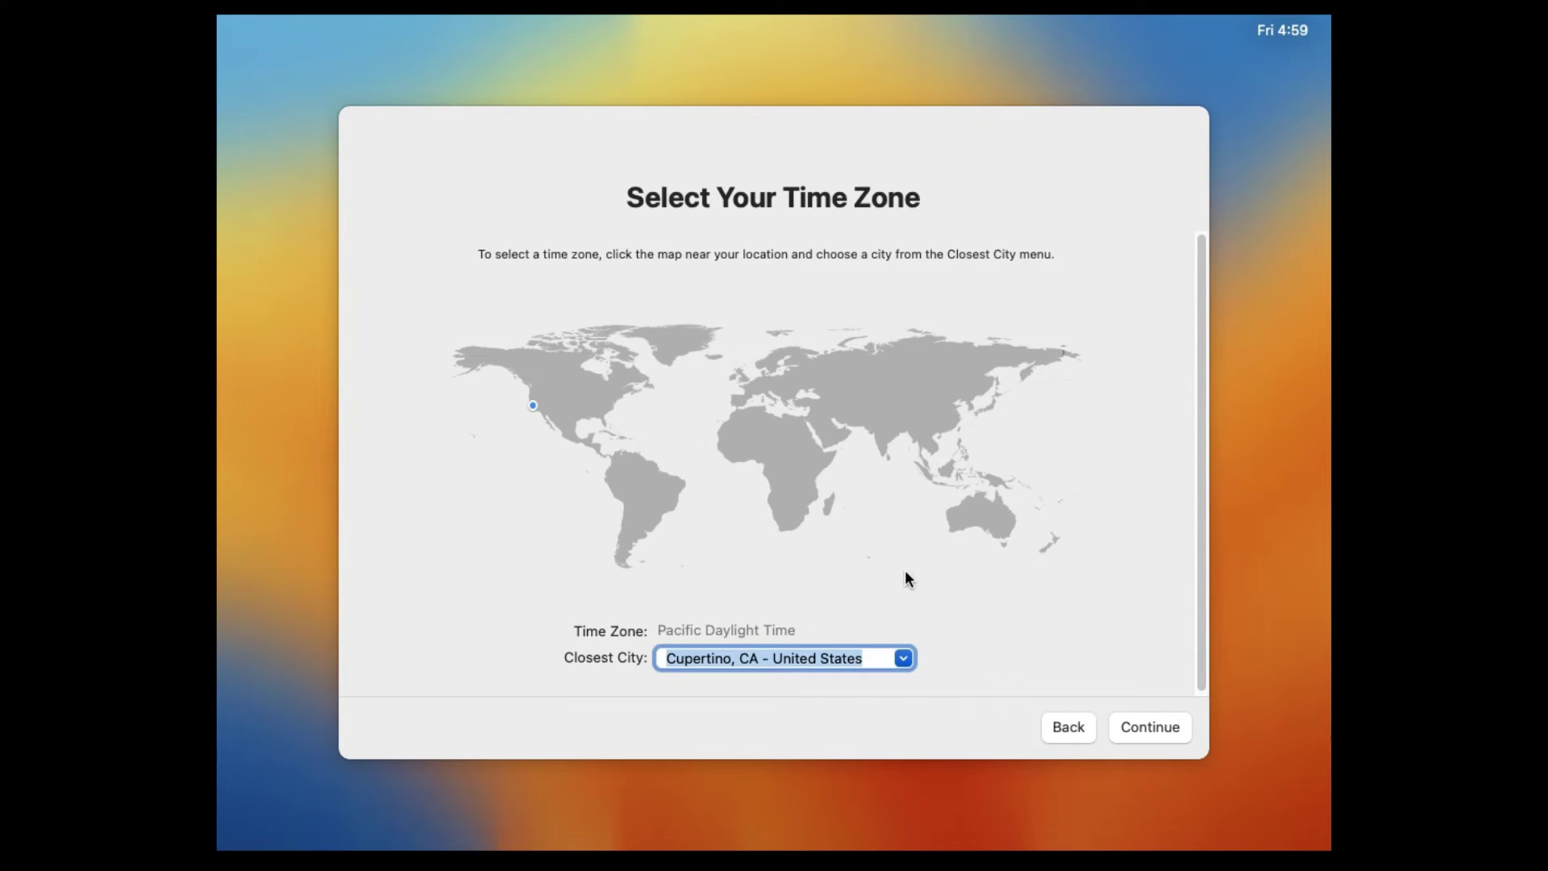
left_click(887, 427)
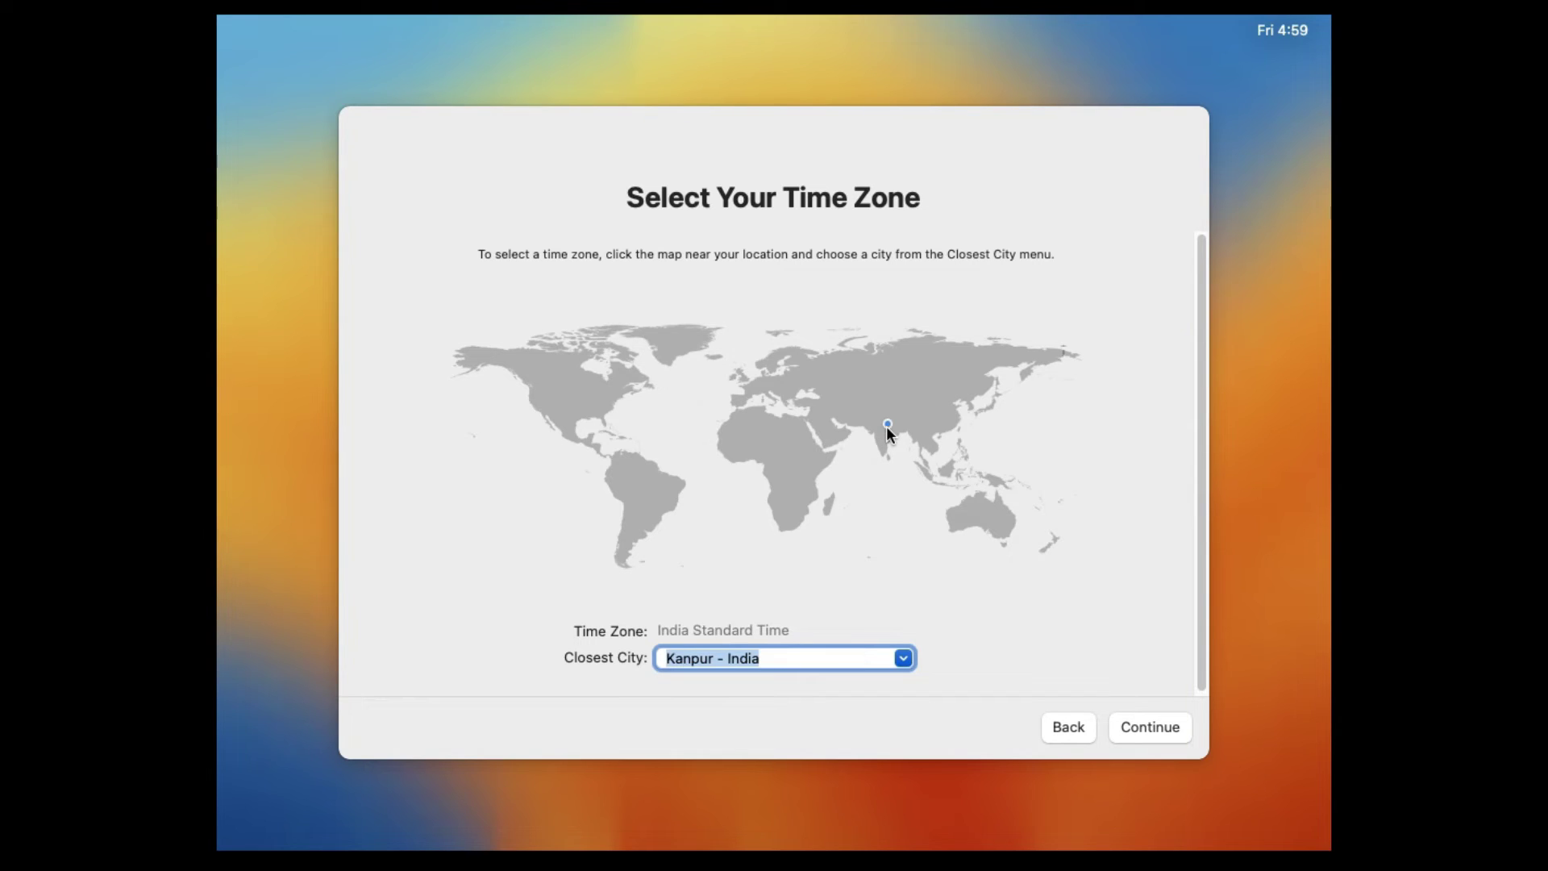
left_click(901, 659)
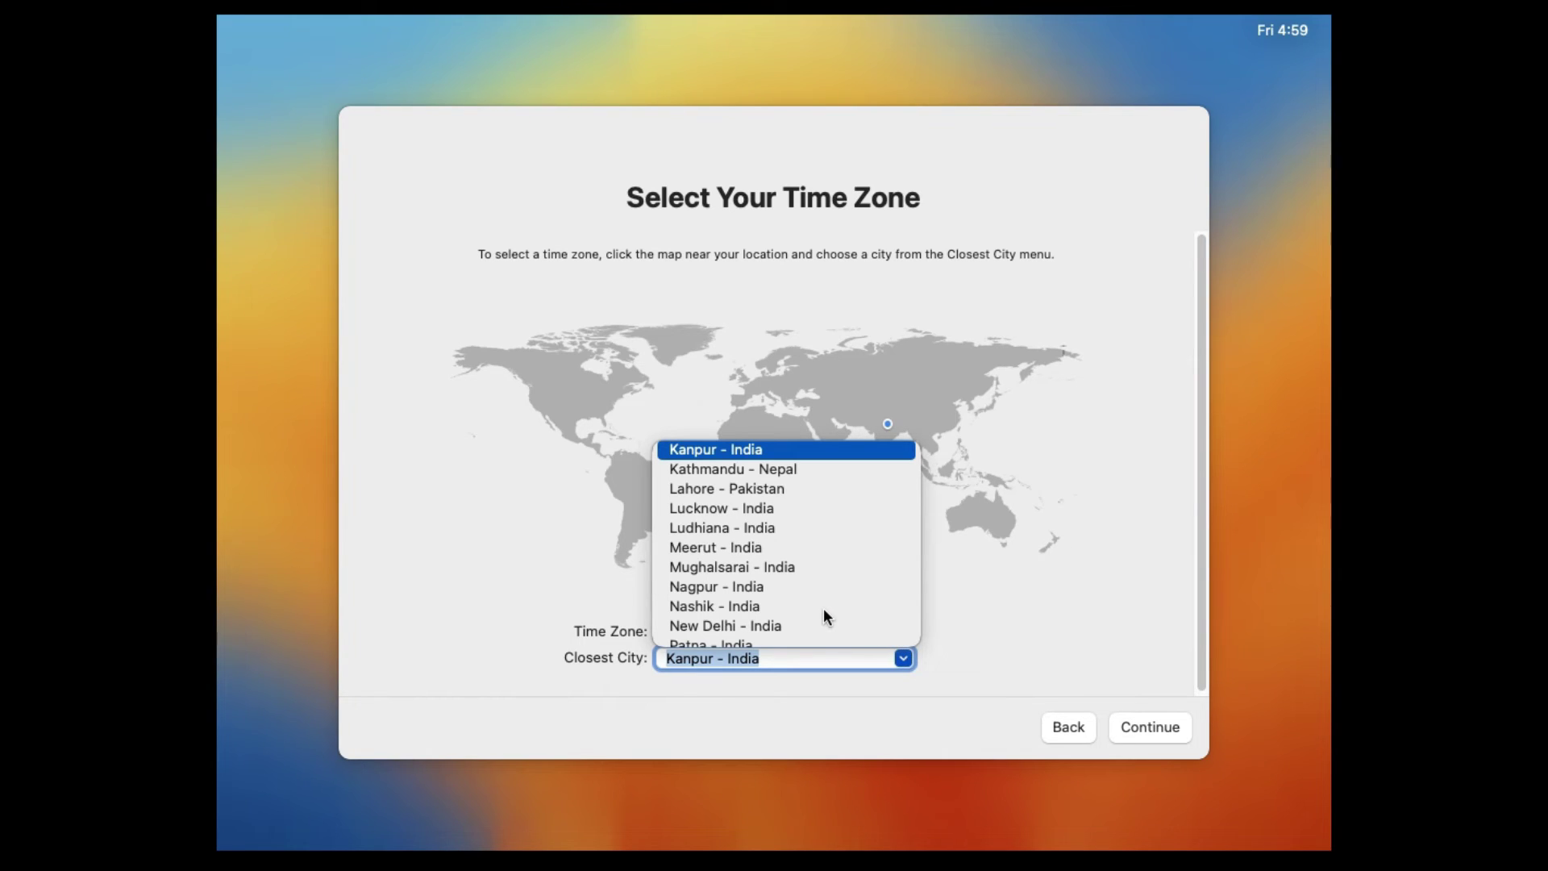
scroll(824, 616, "up", 5)
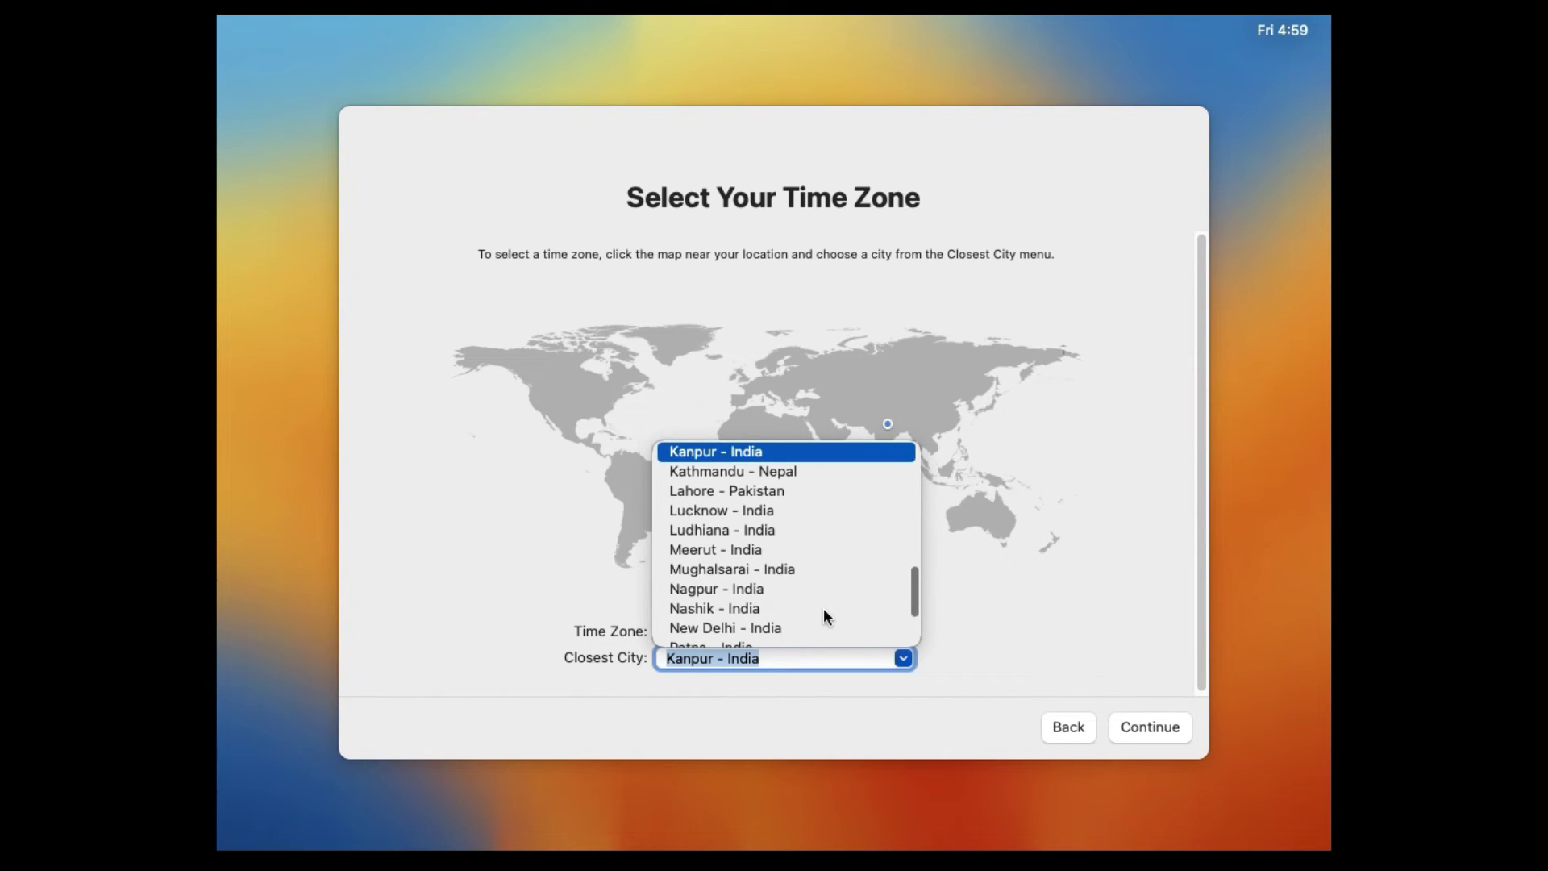
scroll(824, 612, "up", 5)
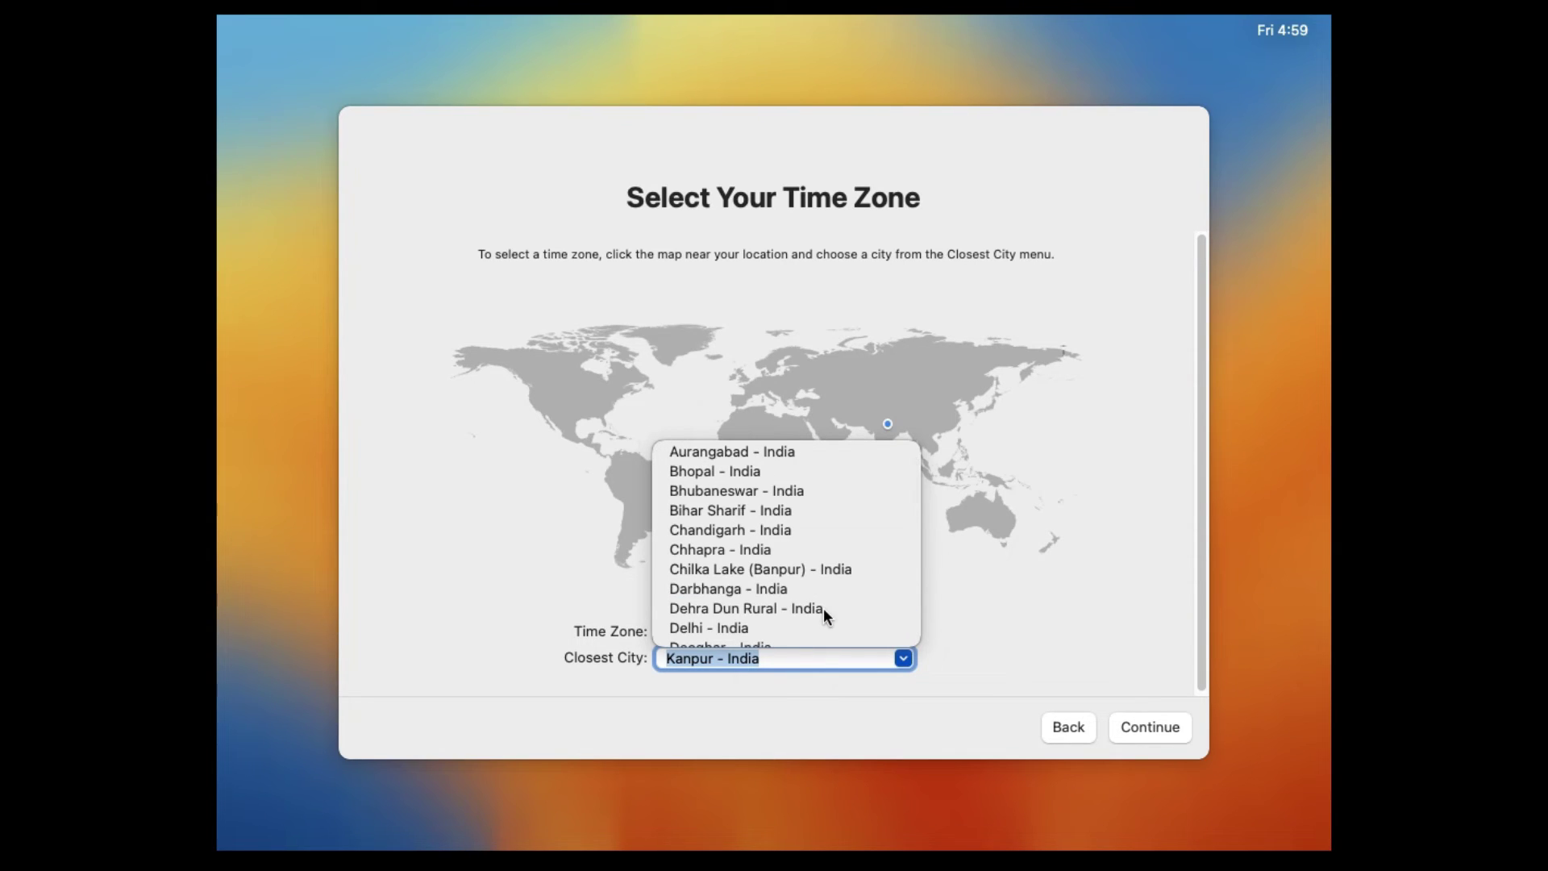
scroll(824, 608, "up", 1)
scroll(824, 616, "up", 2)
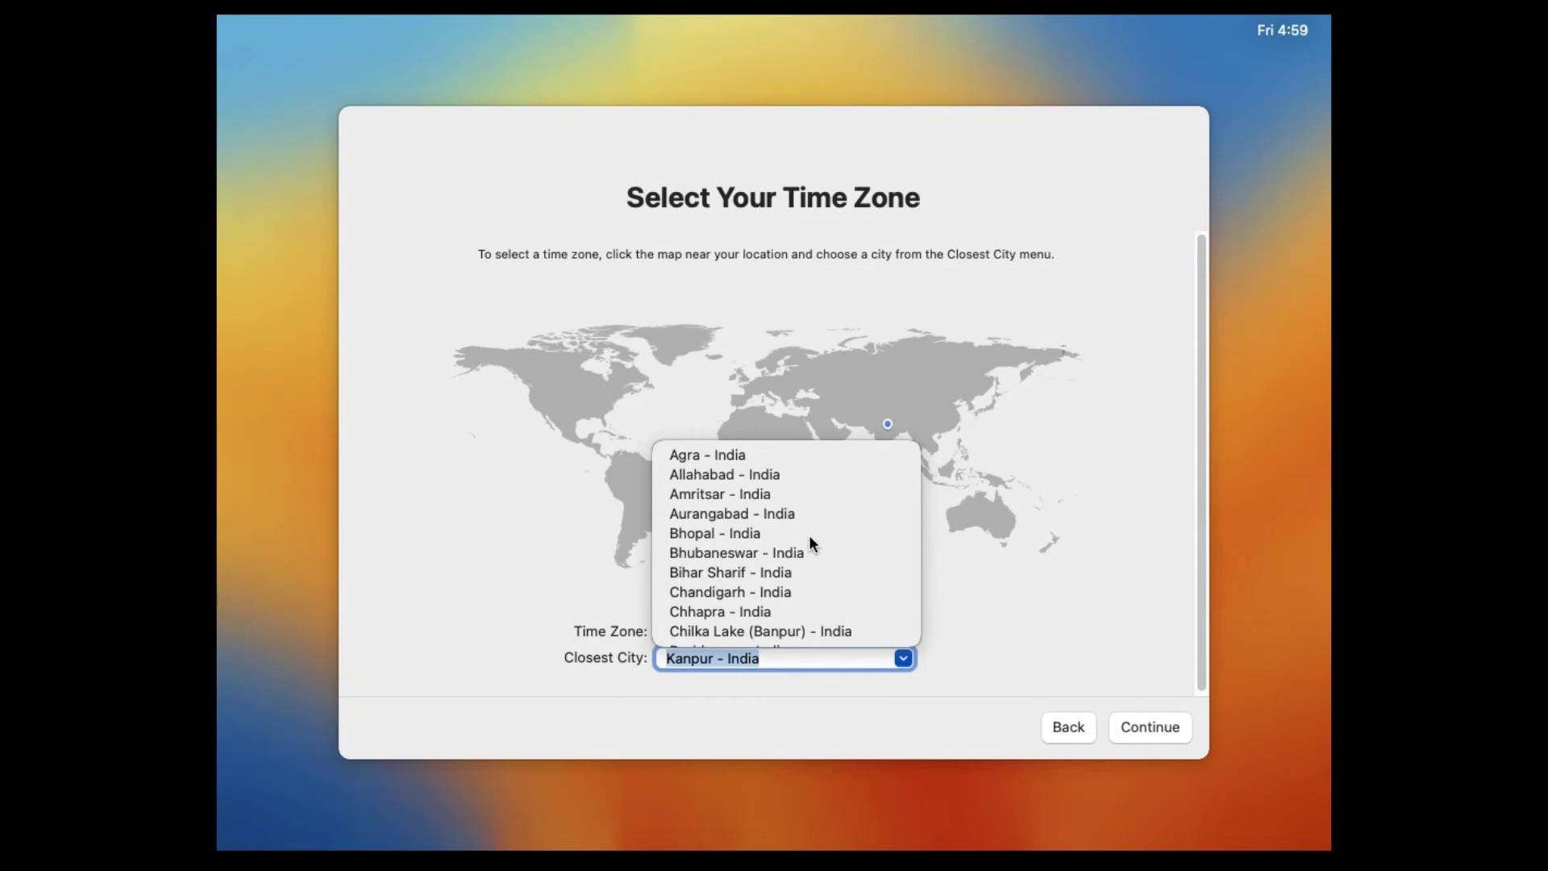
left_click(771, 475)
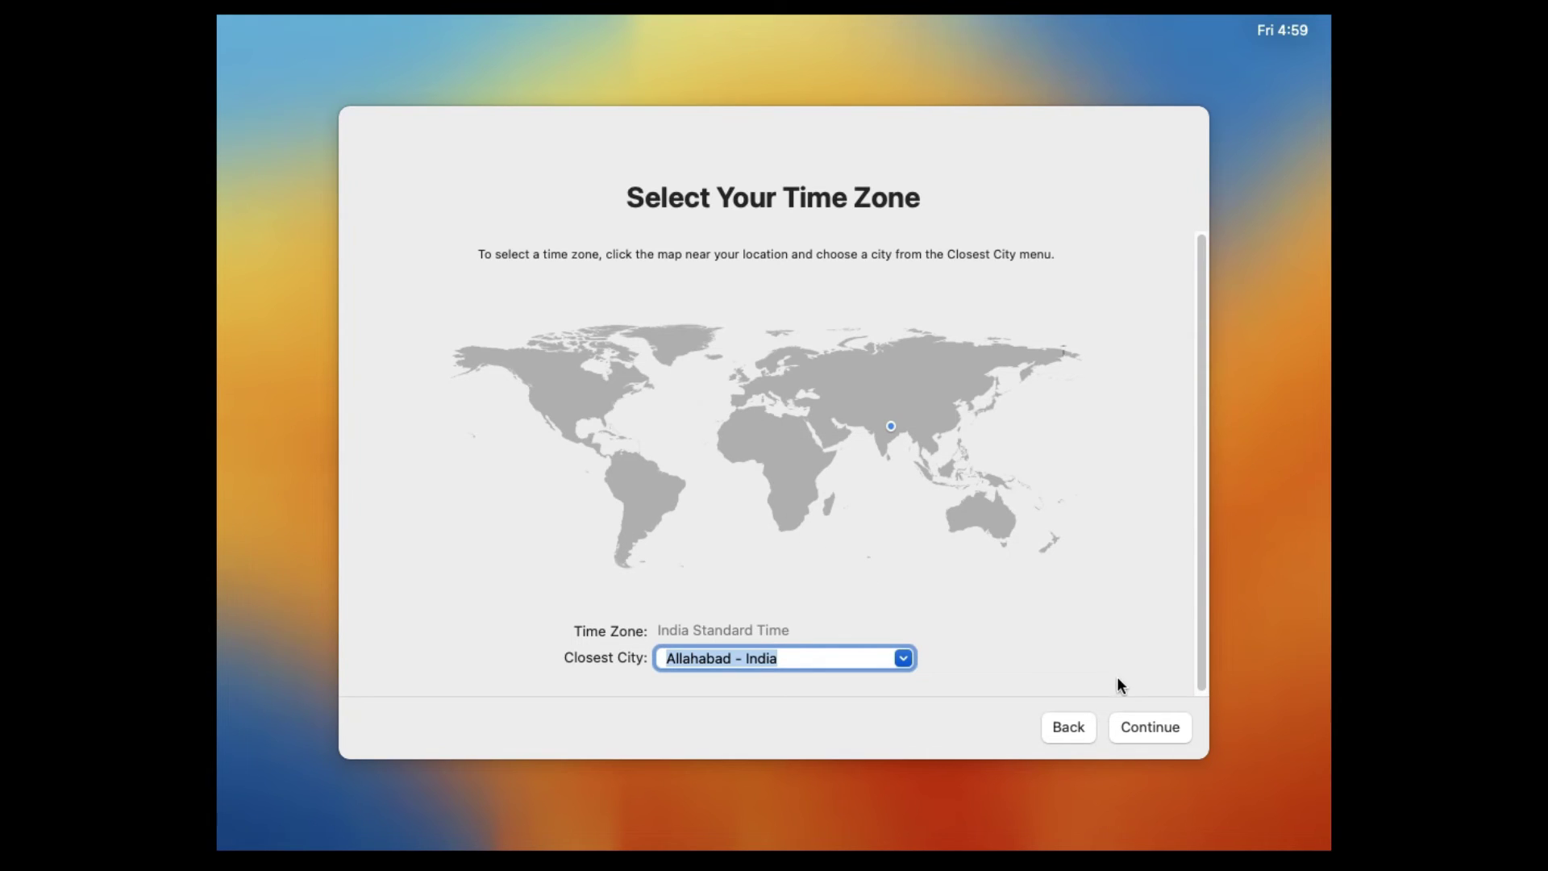
left_click(1131, 717)
left_click(1130, 717)
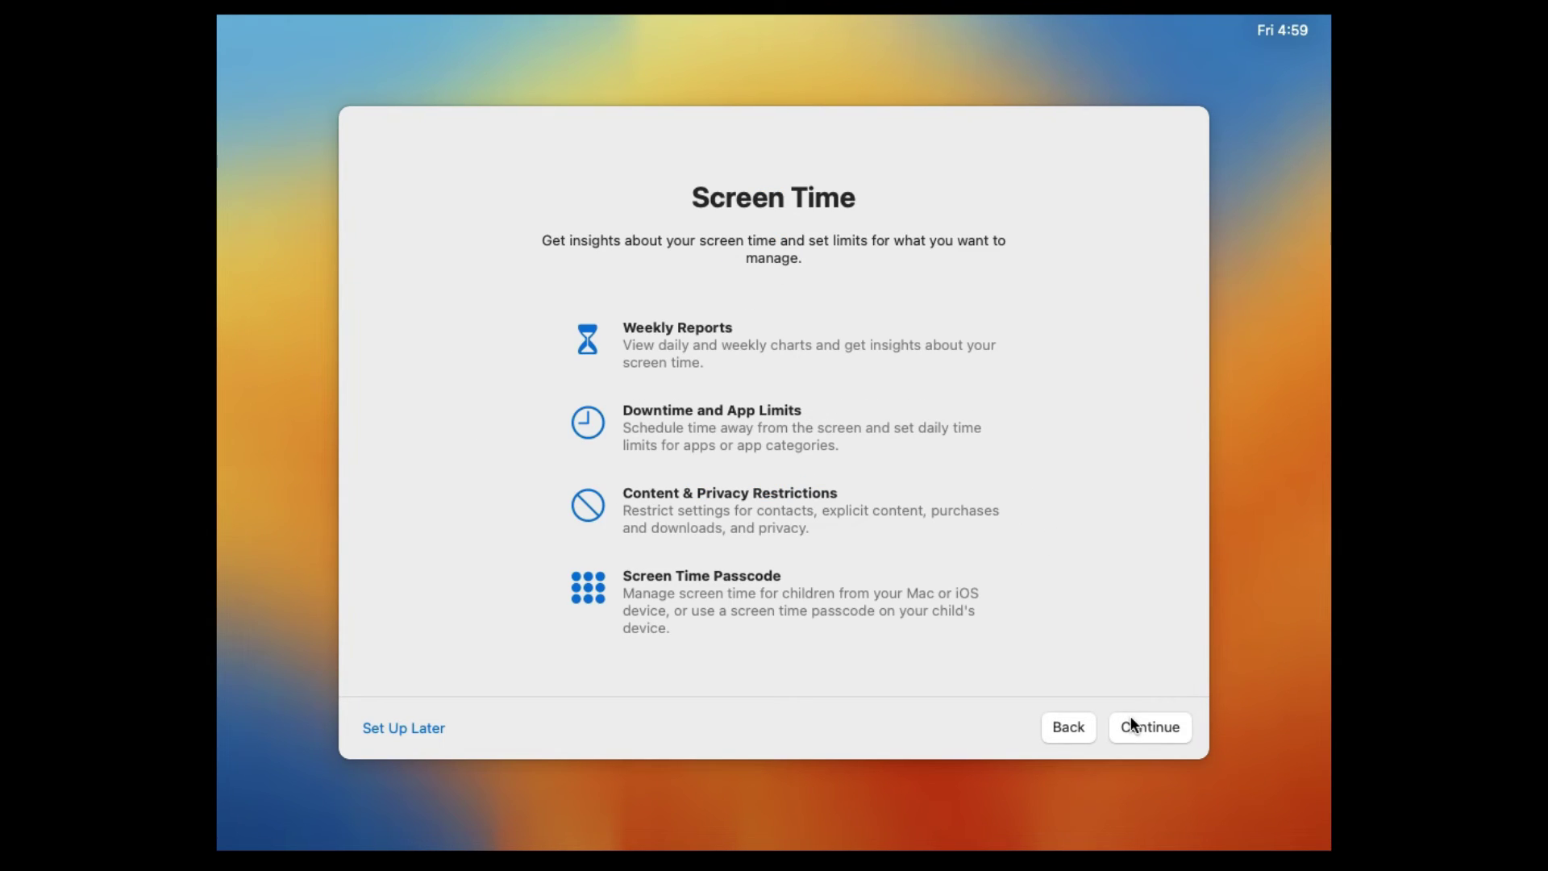
Skip Screen Time and keep the Light appearance to reach the macOS desktop.
left_click(1130, 714)
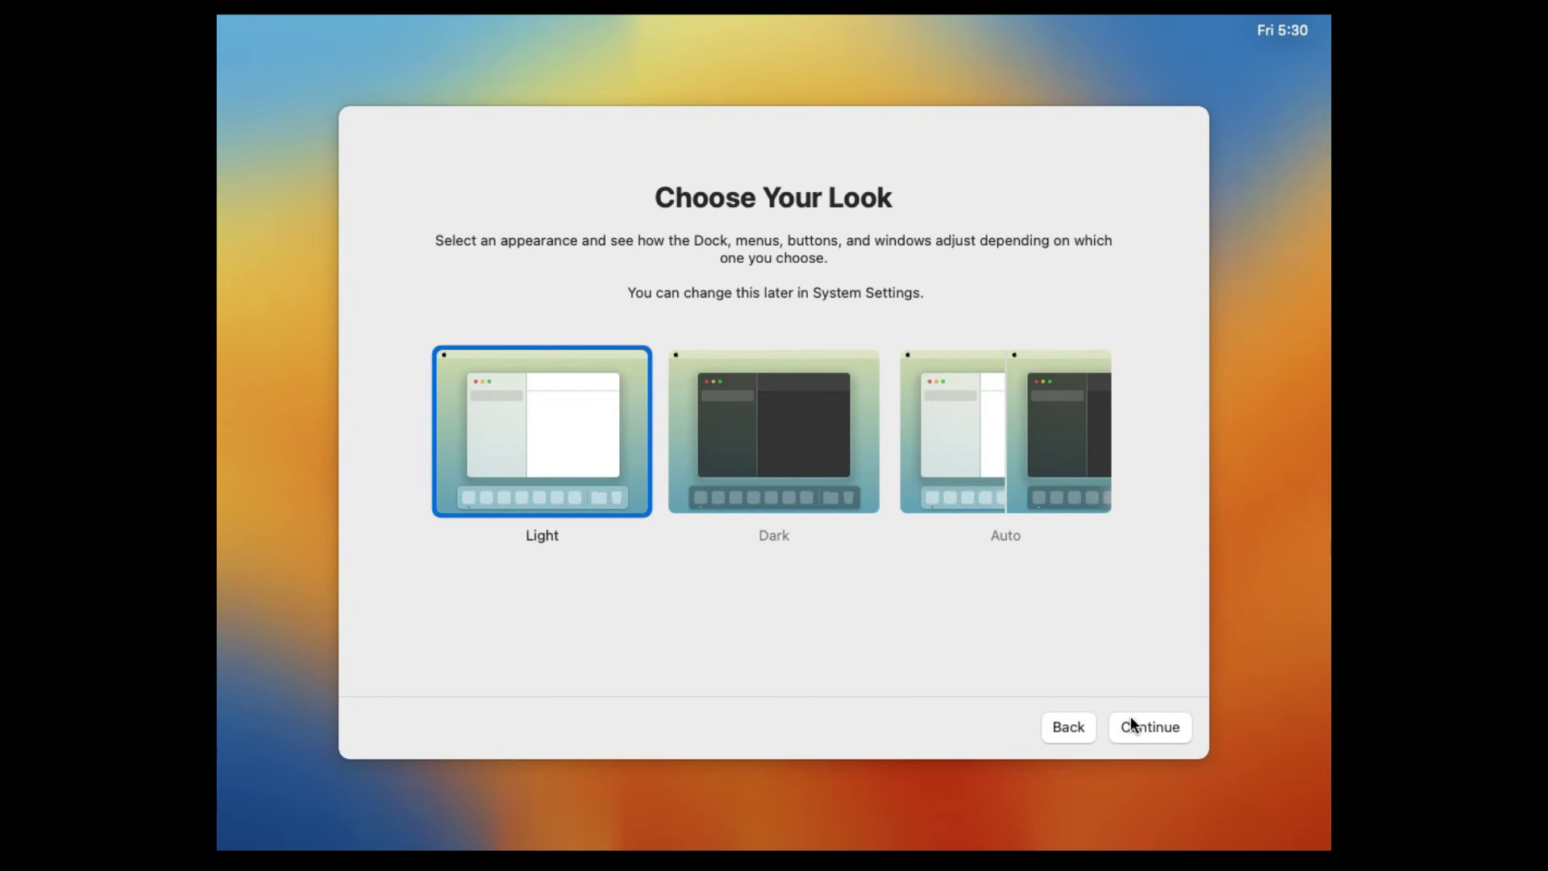
left_click(1129, 714)
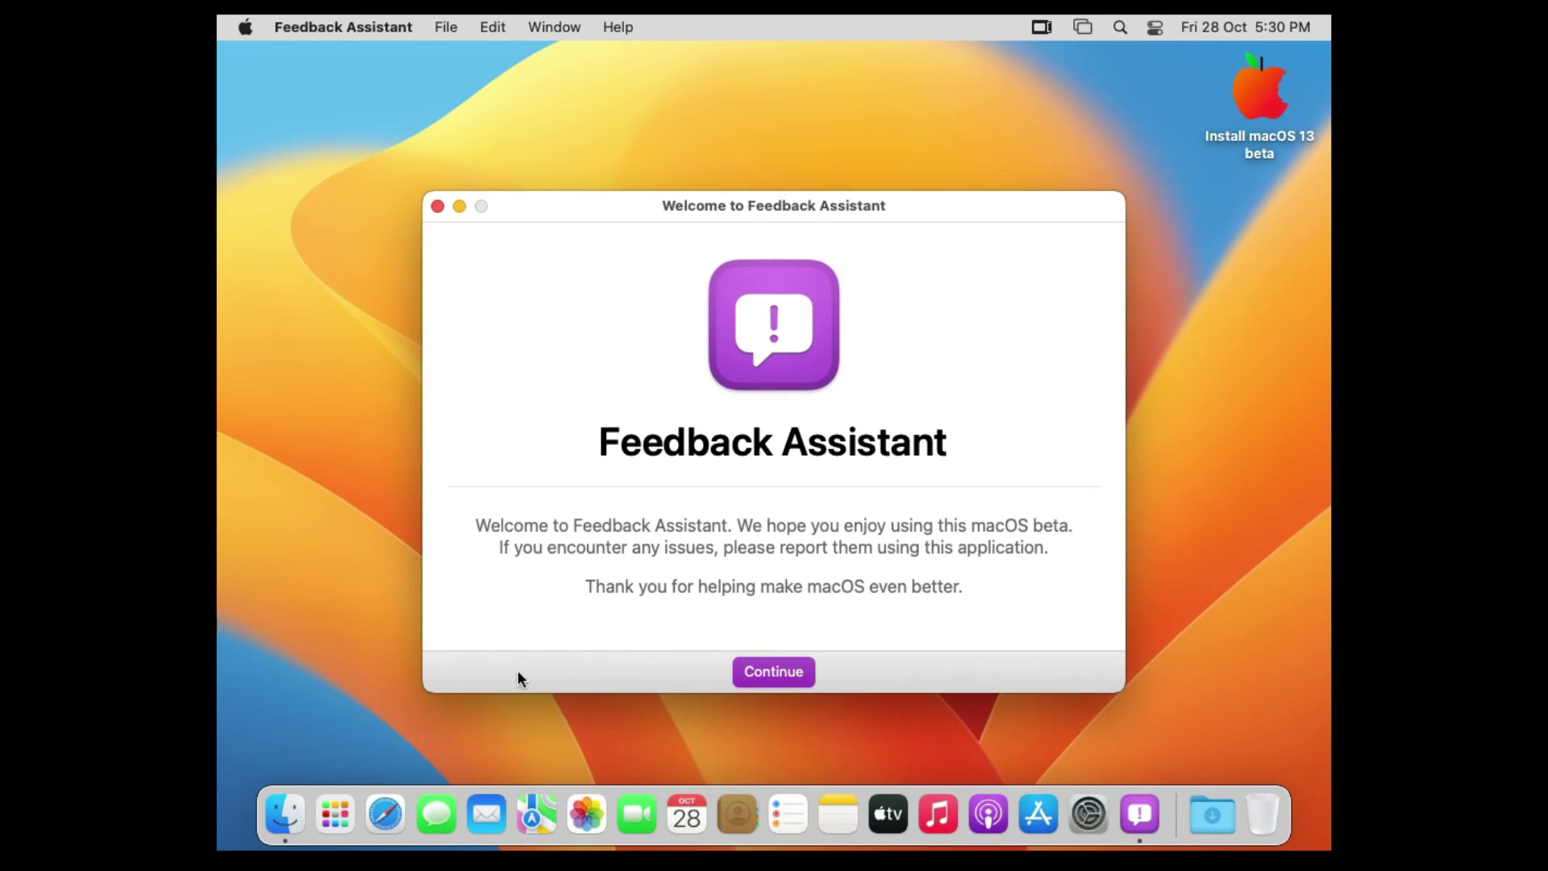
Close the Feedback Assistant welcome window and briefly open and close Launchpad.
left_click(438, 207)
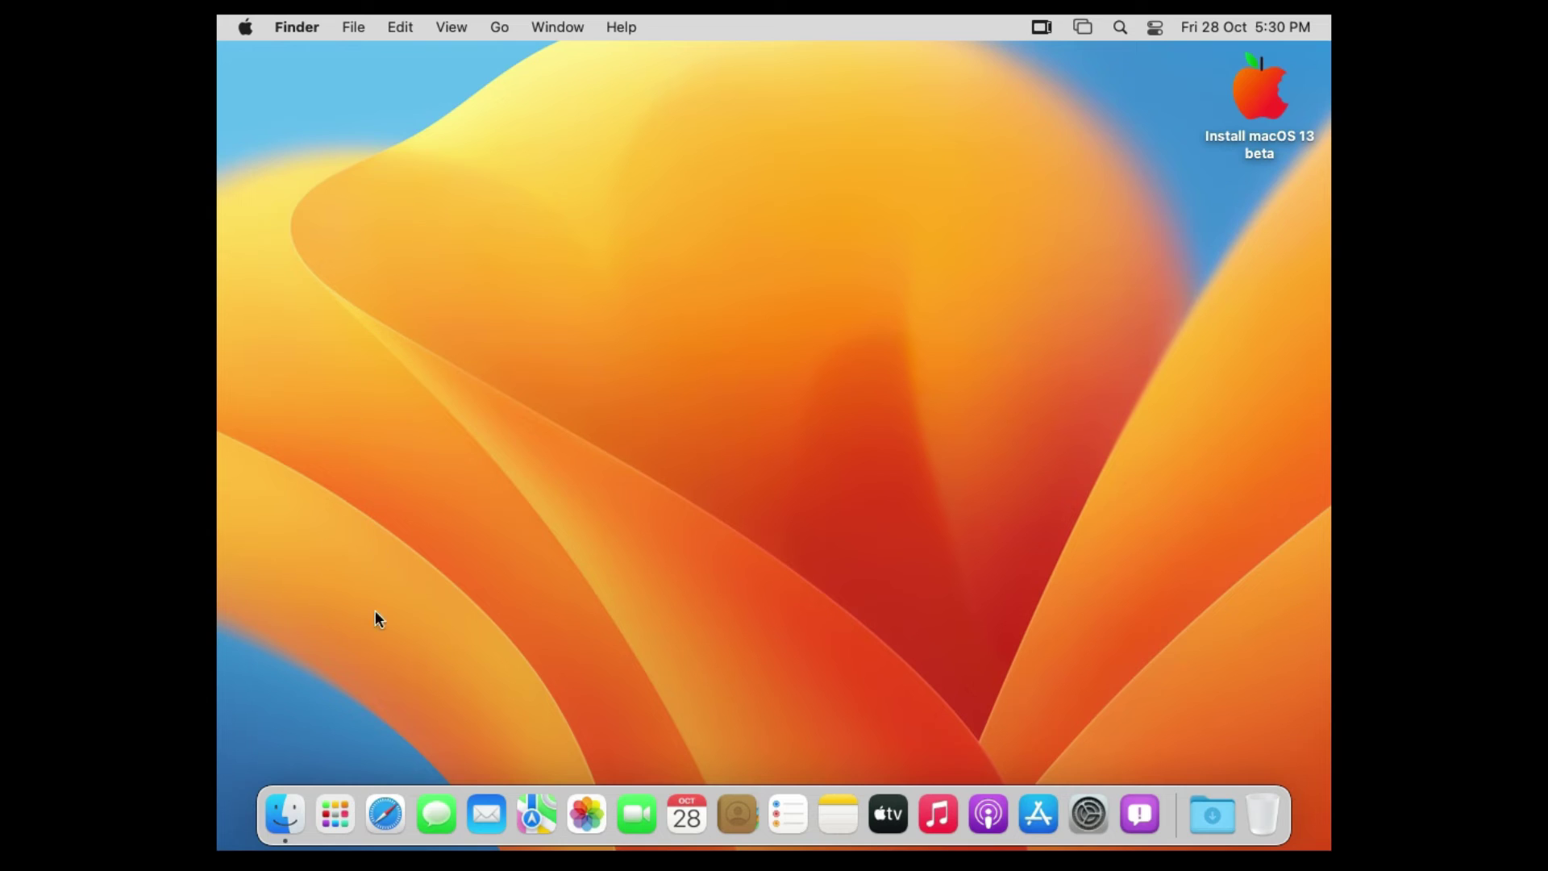
left_click(334, 813)
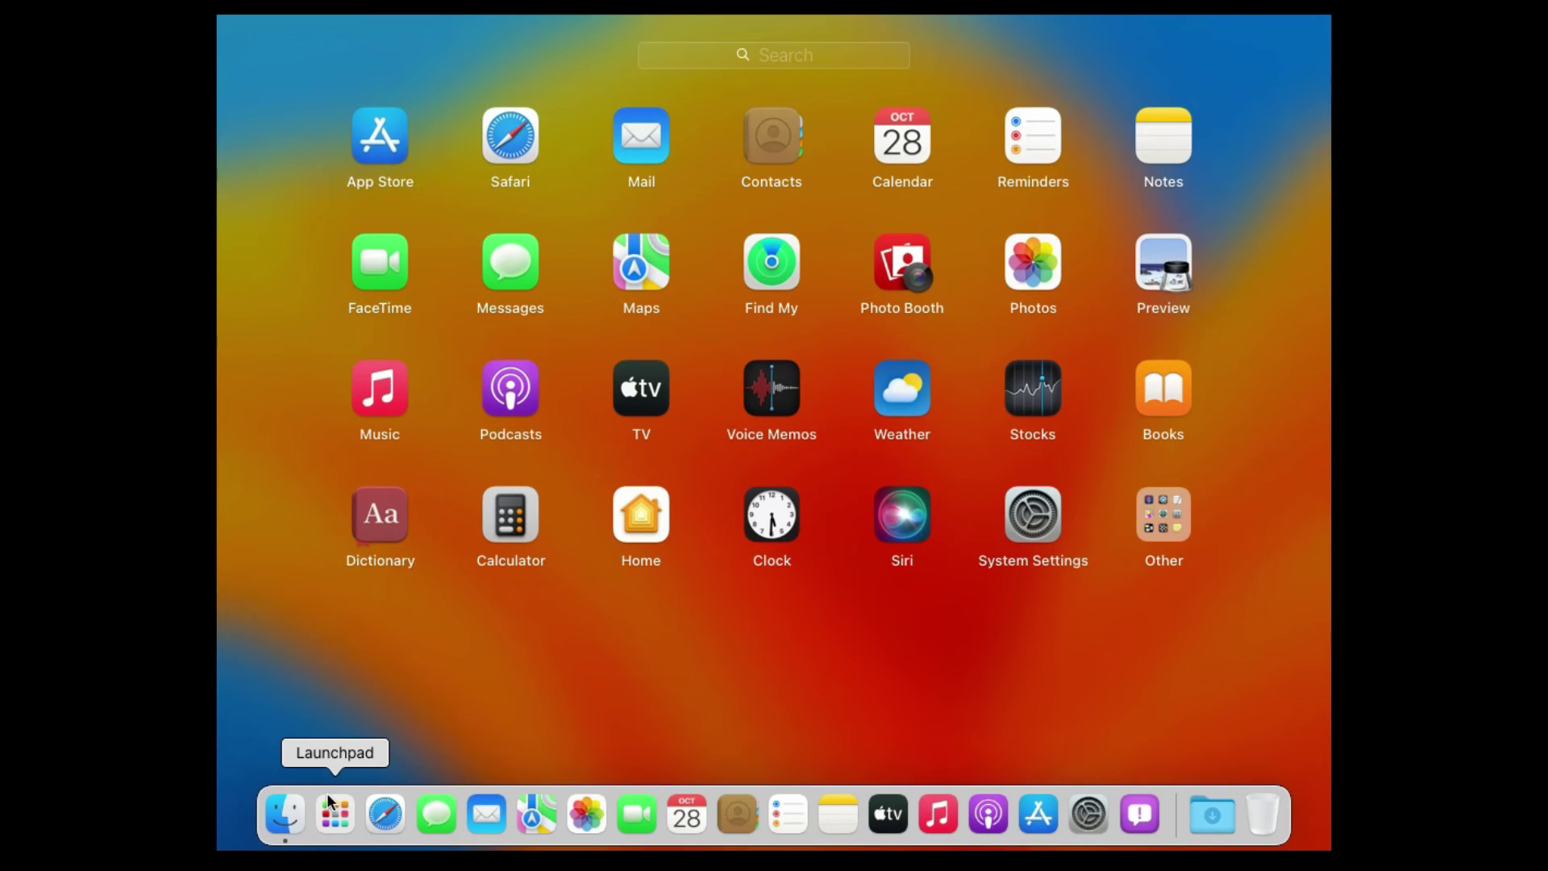
left_click(330, 800)
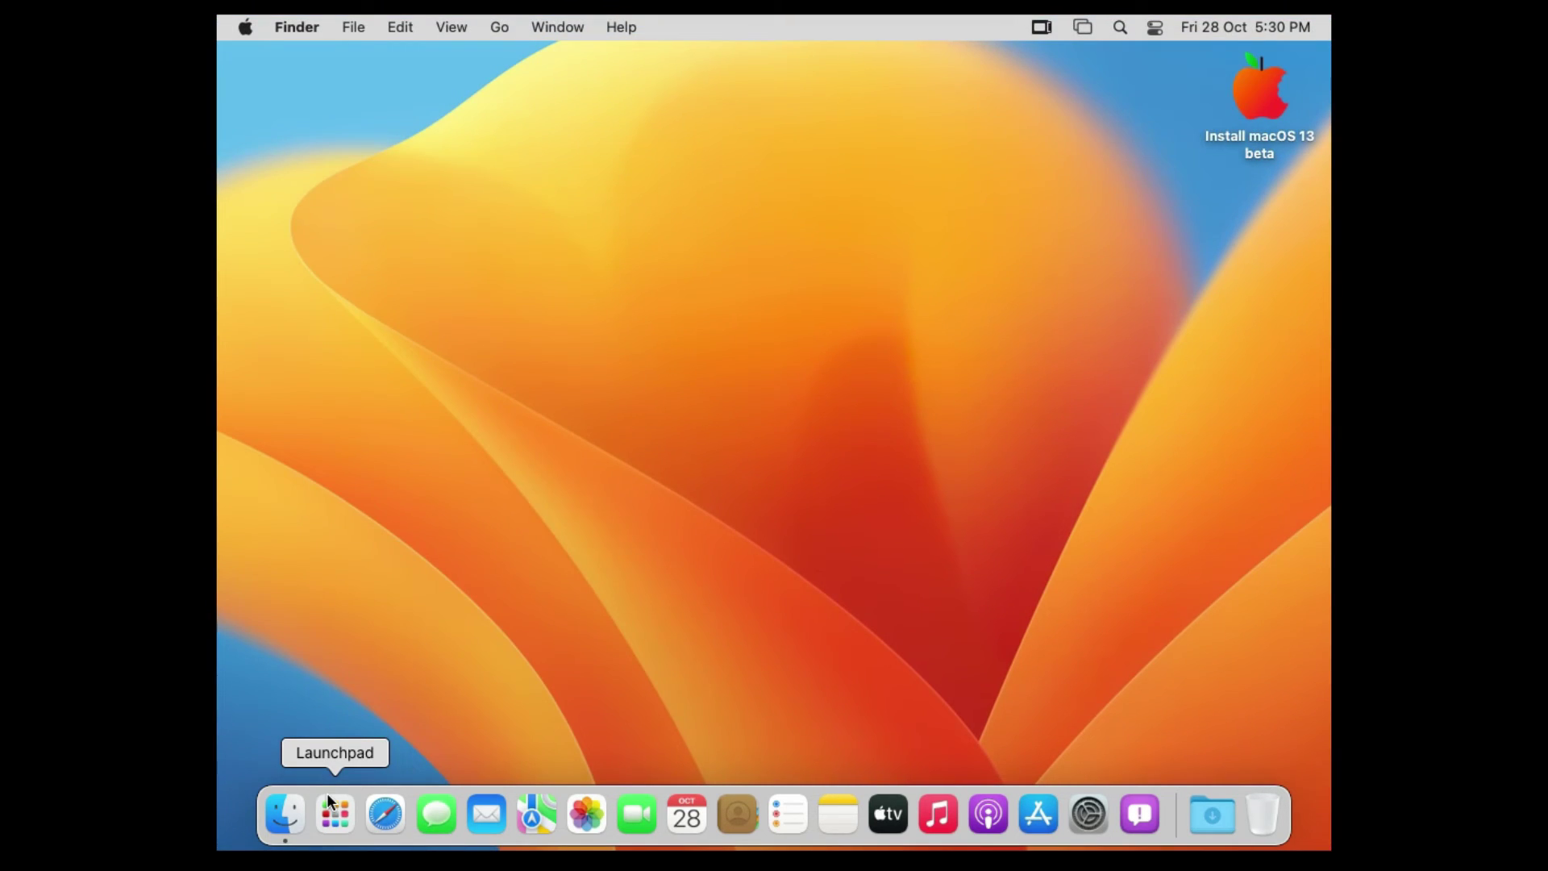
Check in About This Mac that the VM runs macOS Ventura 13.0, then close it.
left_click(247, 28)
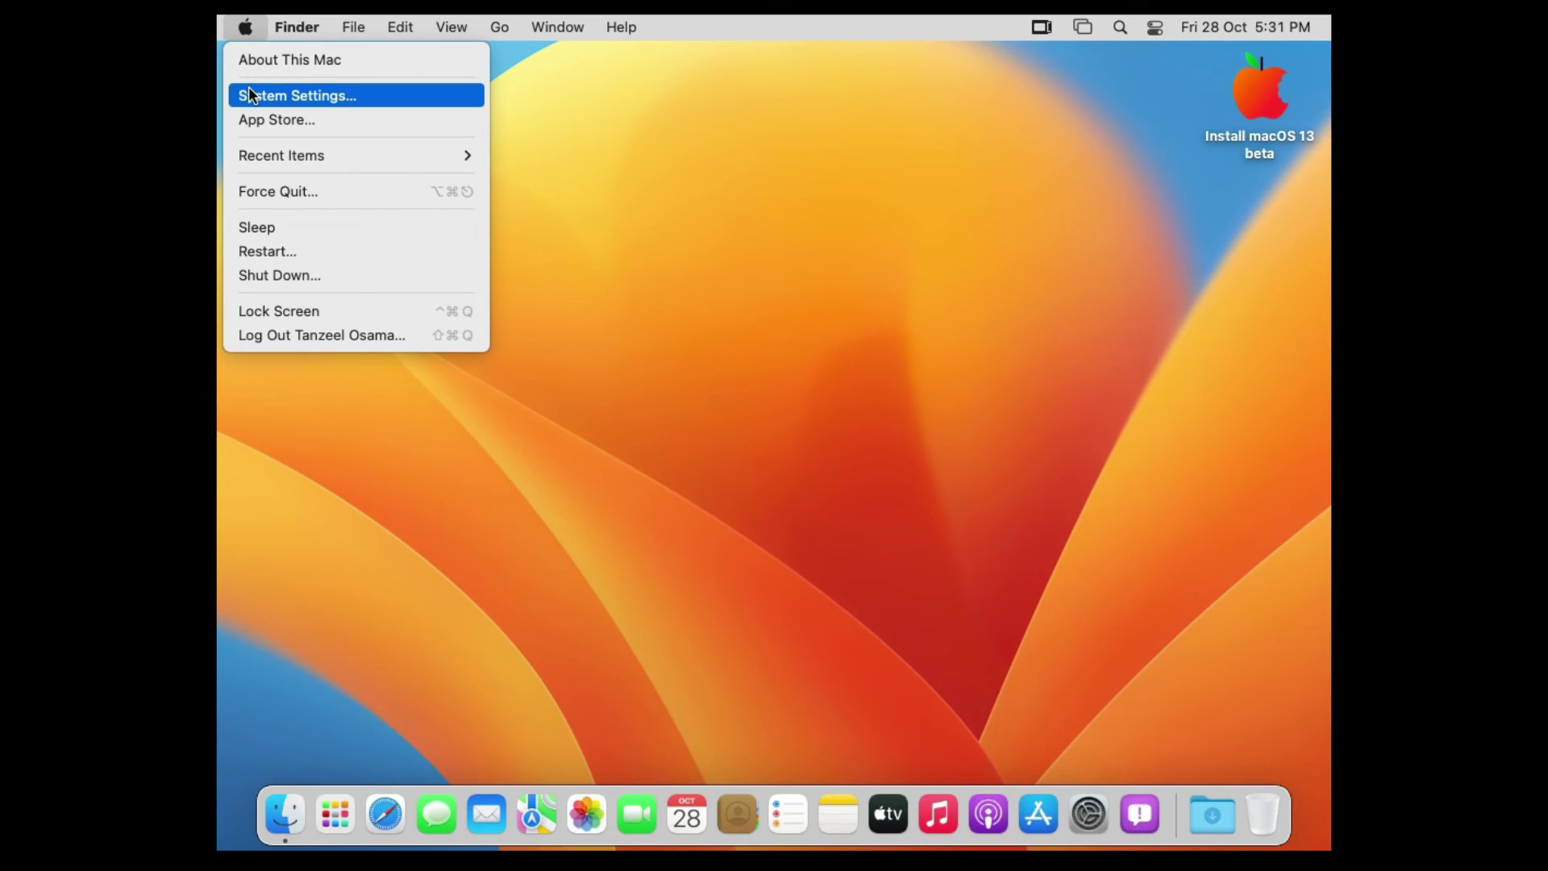
left_click(248, 62)
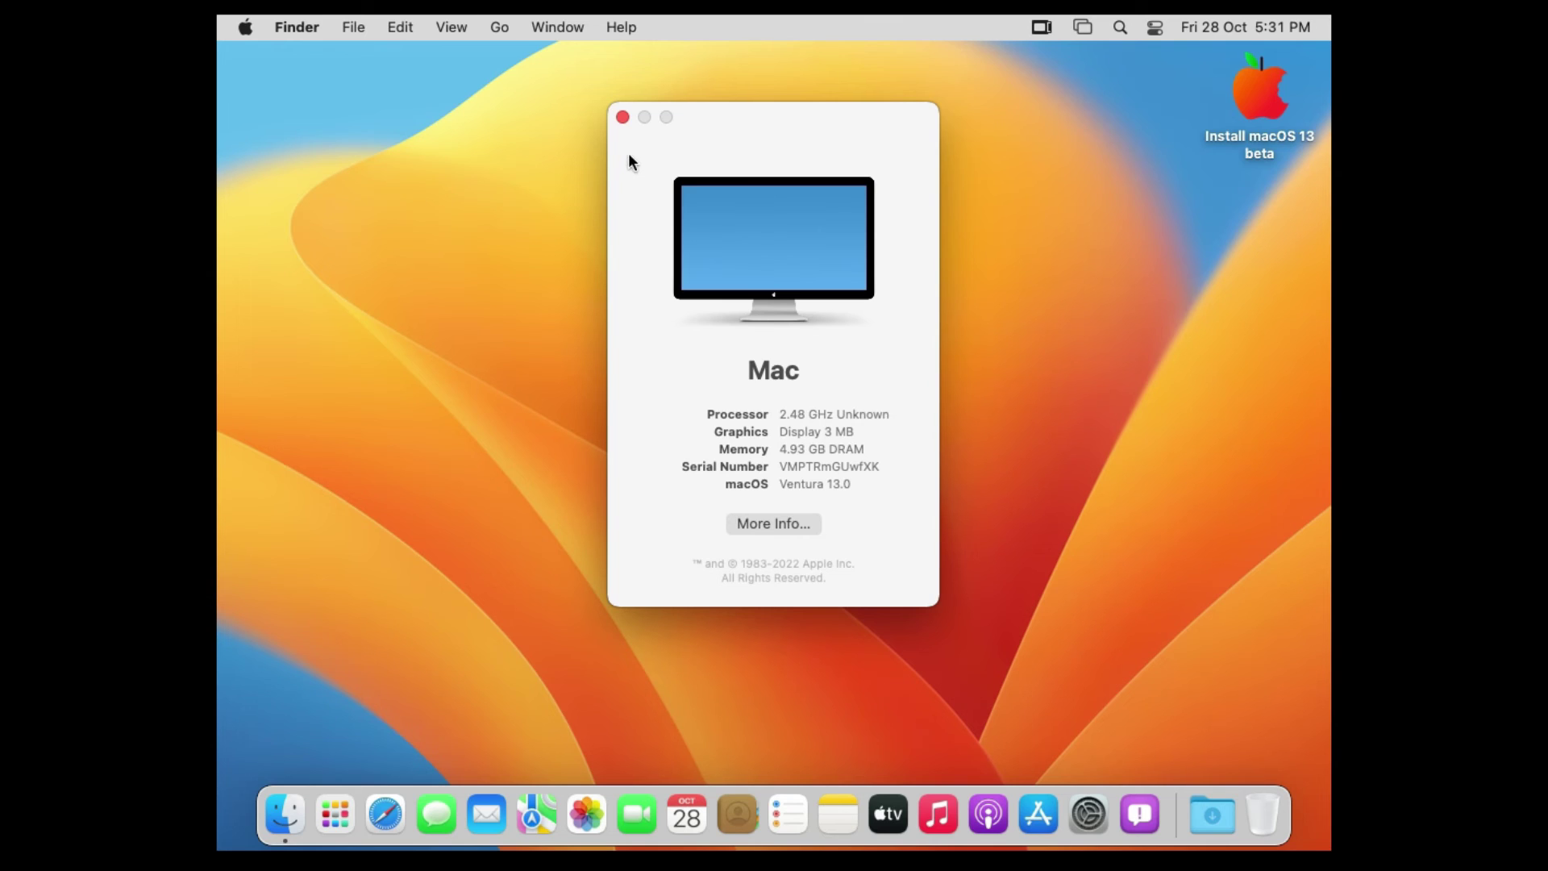
left_click(623, 119)
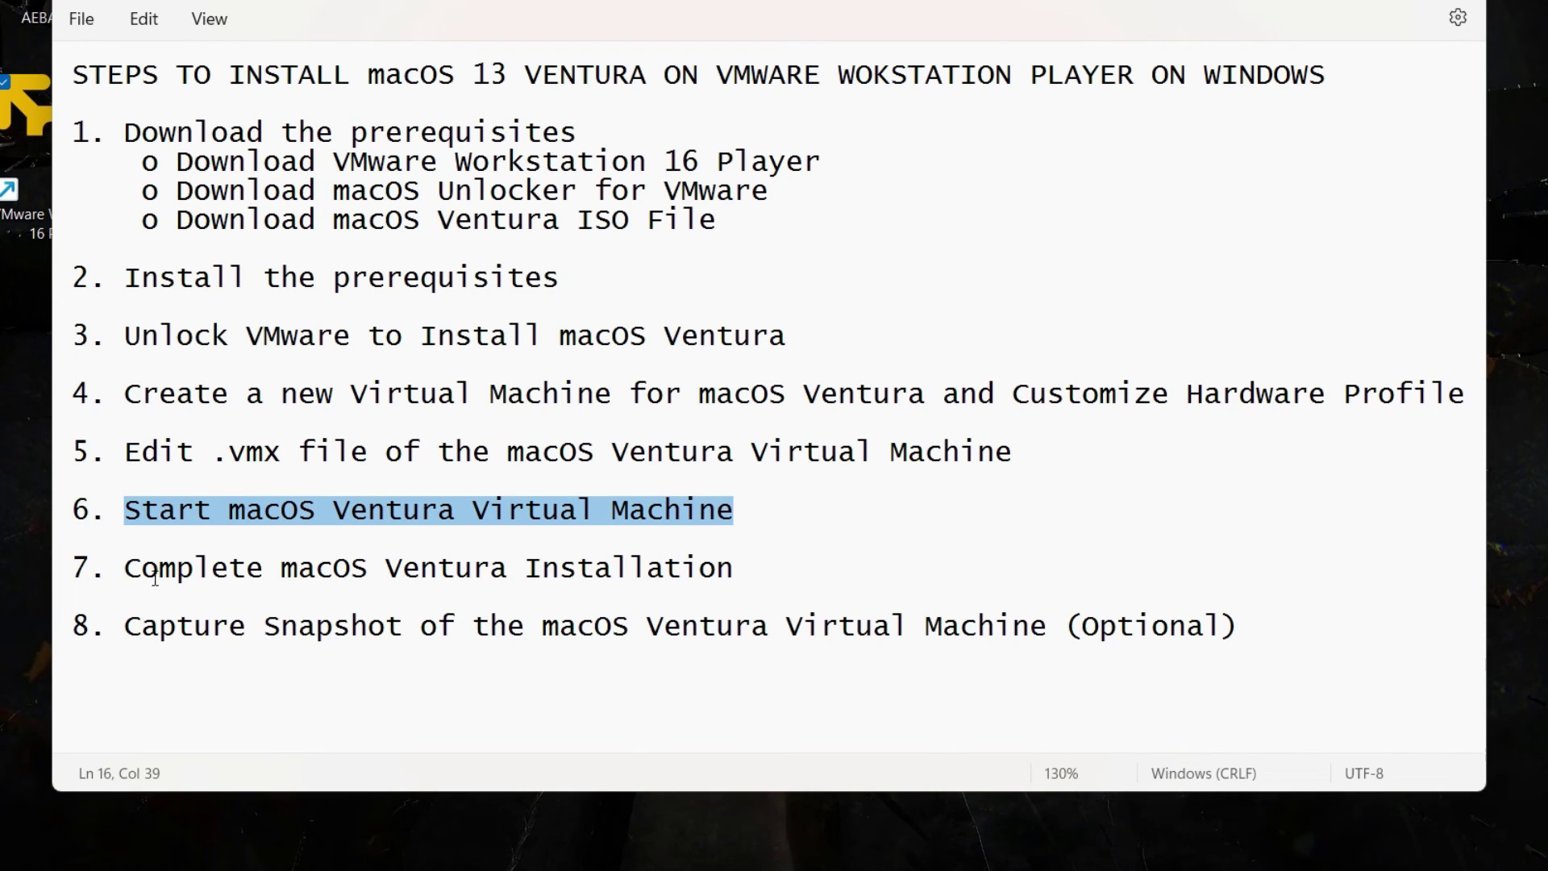
Highlight step 7 (Complete macOS Ventura Installation), then step 8 about capturing a snapshot.
left_click_drag(125, 569, 754, 564)
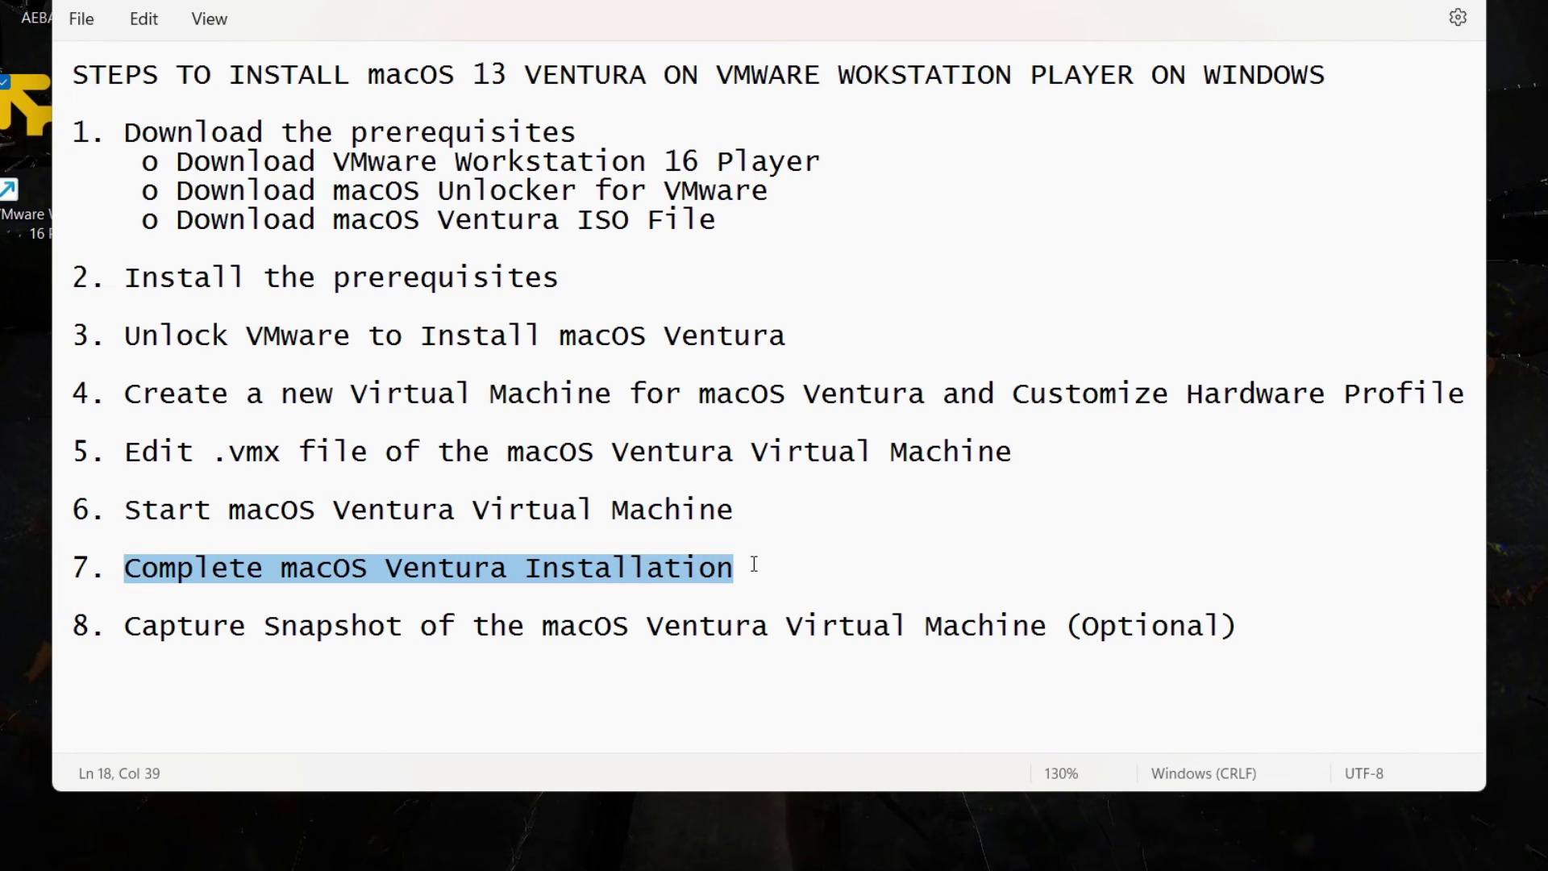
left_click_drag(125, 629, 1240, 637)
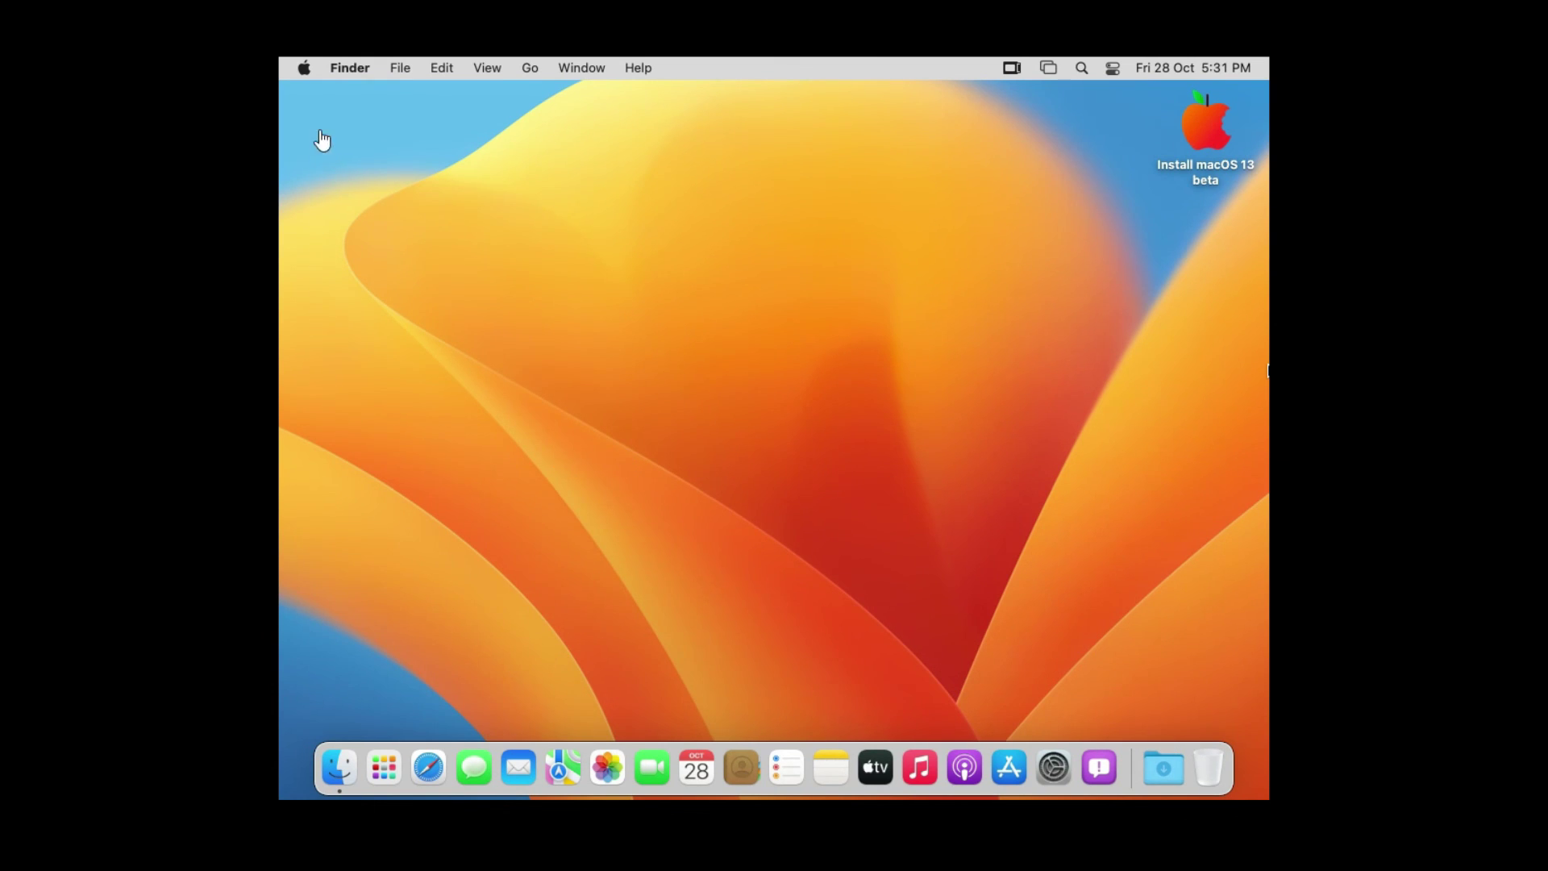
Launch System Settings from the Apple menu and view its General page.
left_click(307, 66)
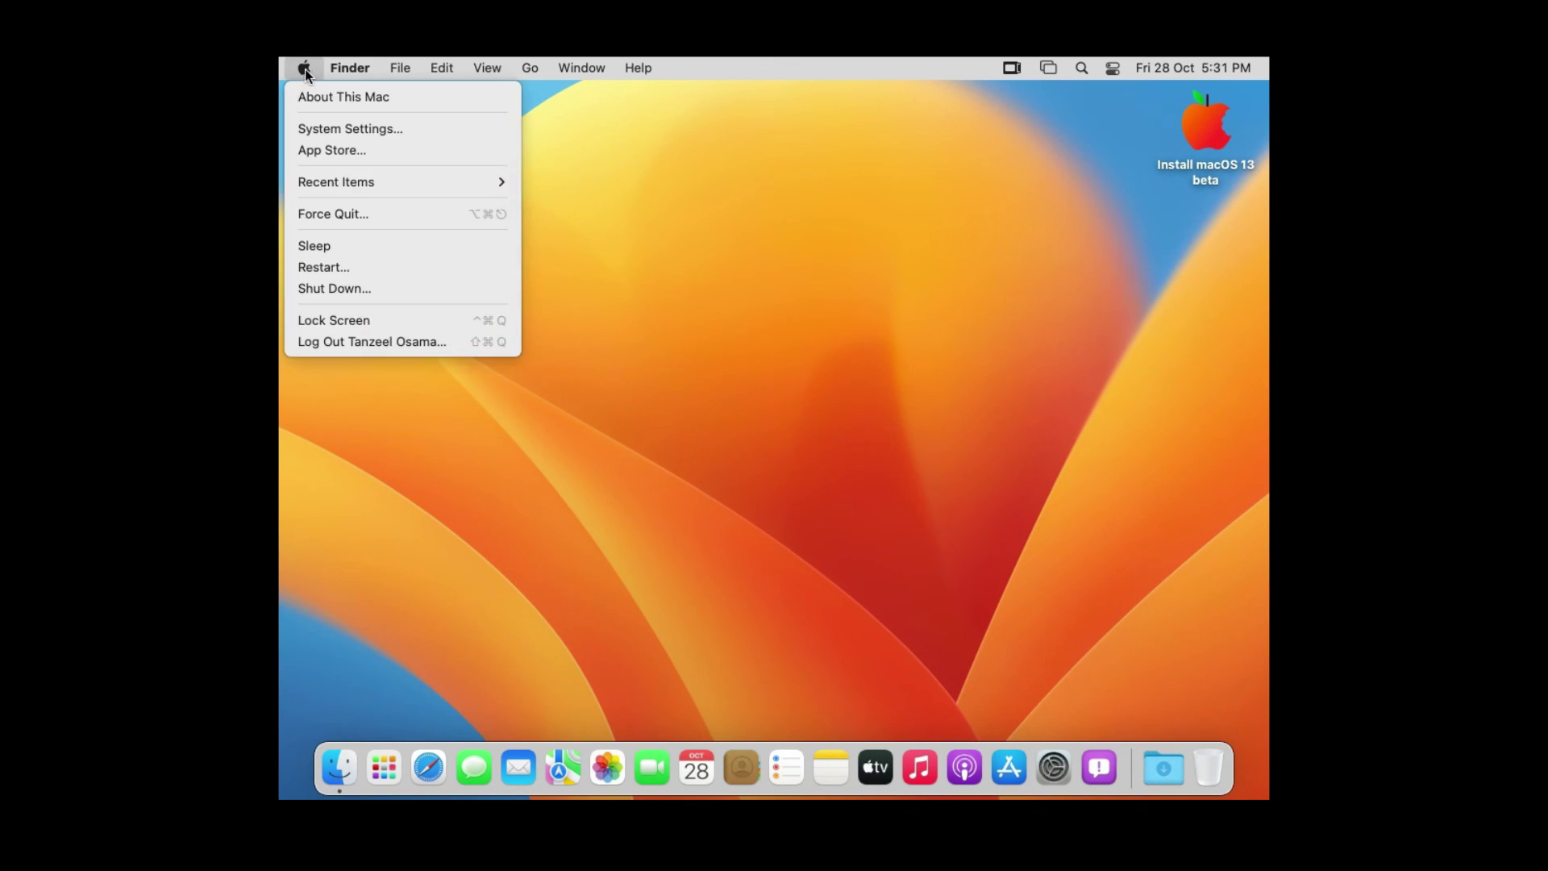
left_click(304, 129)
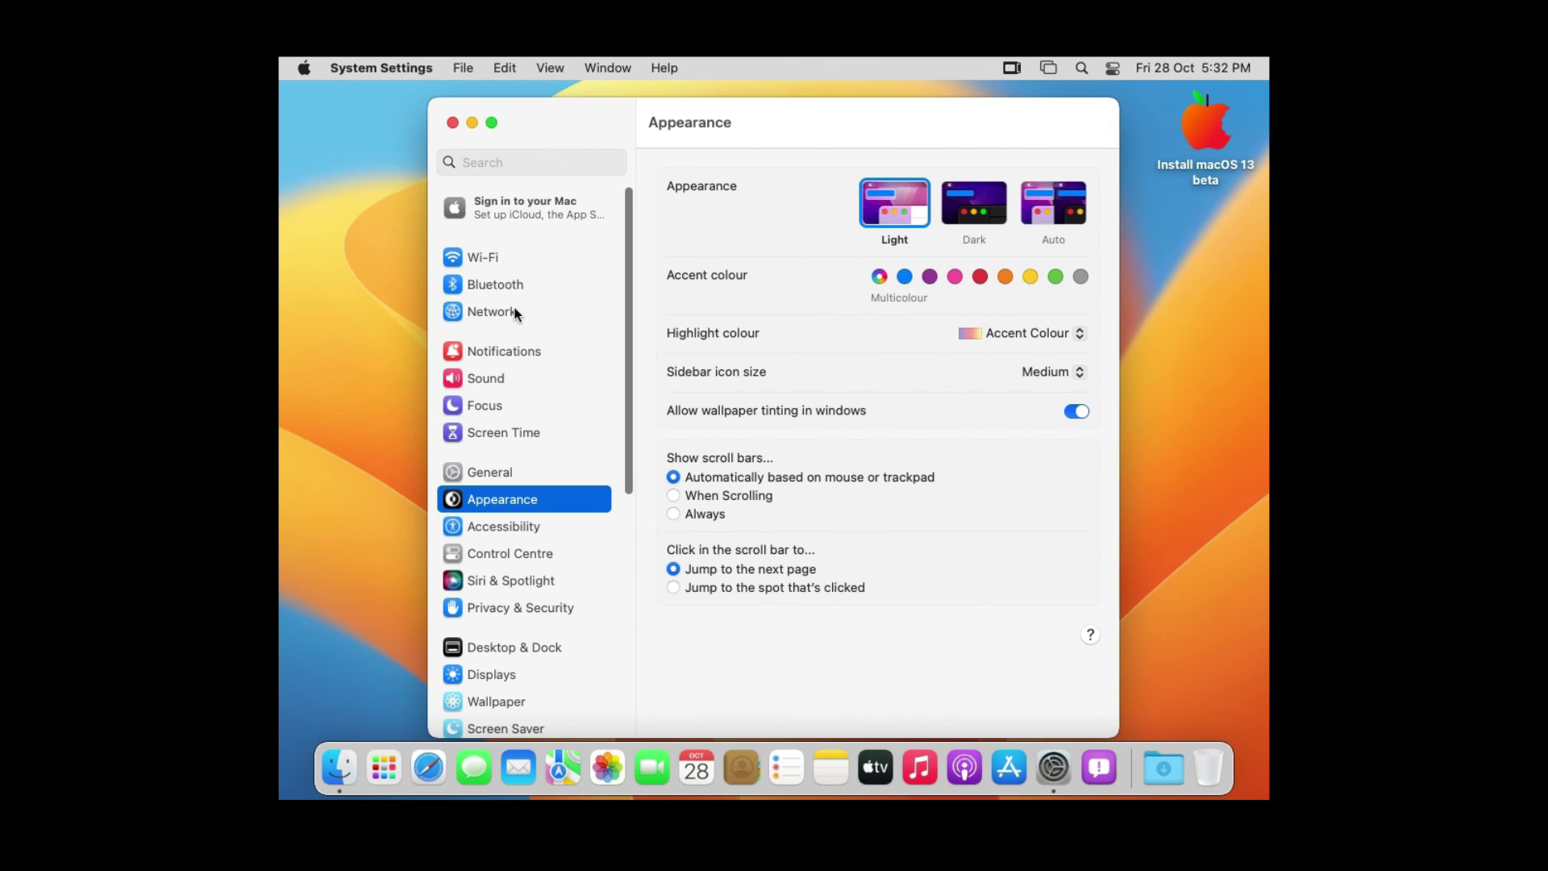
left_click(500, 477)
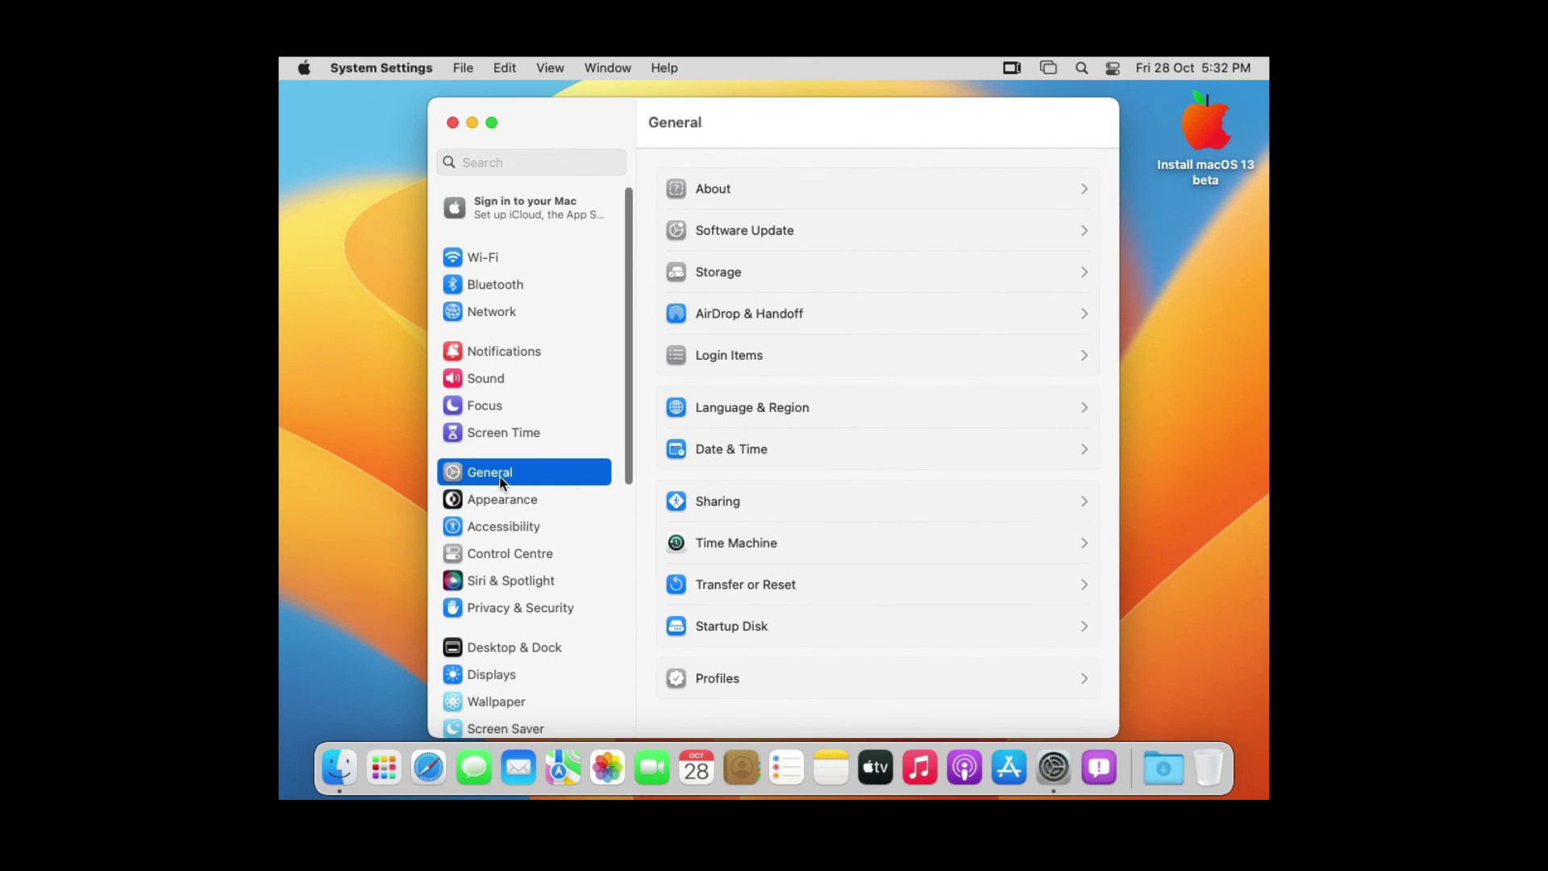
scroll(500, 478, "down", 5)
scroll(500, 482, "up", 5)
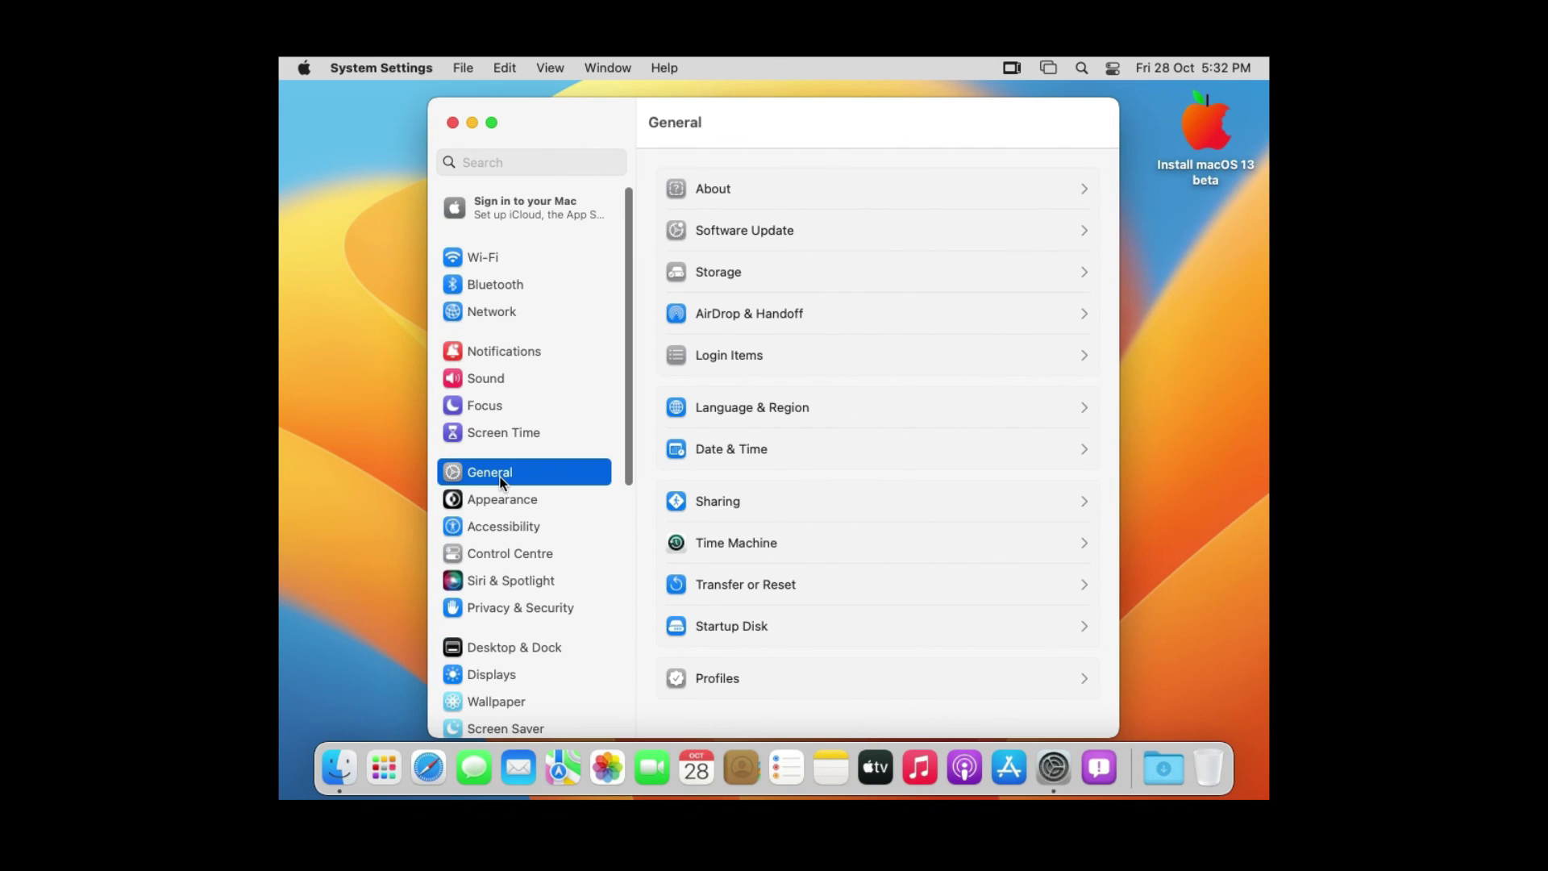